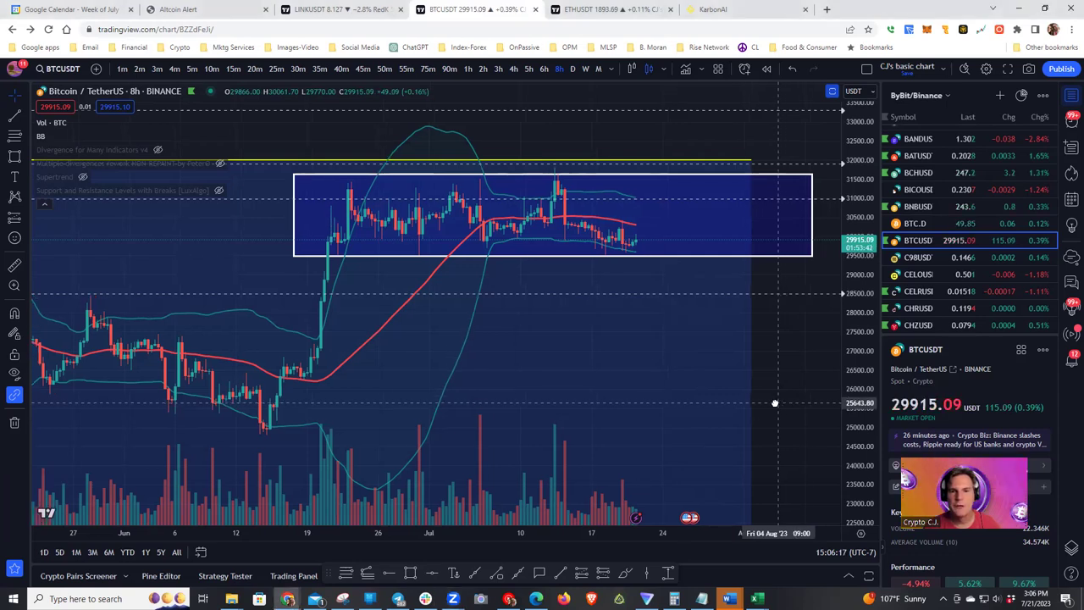
# Step: Review the BTCUSDT chart, then measure the price range between the lower and upper red-bordered boxes on the ETHUSDT chart
pyautogui.moveTo(781, 403); pyautogui.dragTo(724, 381)
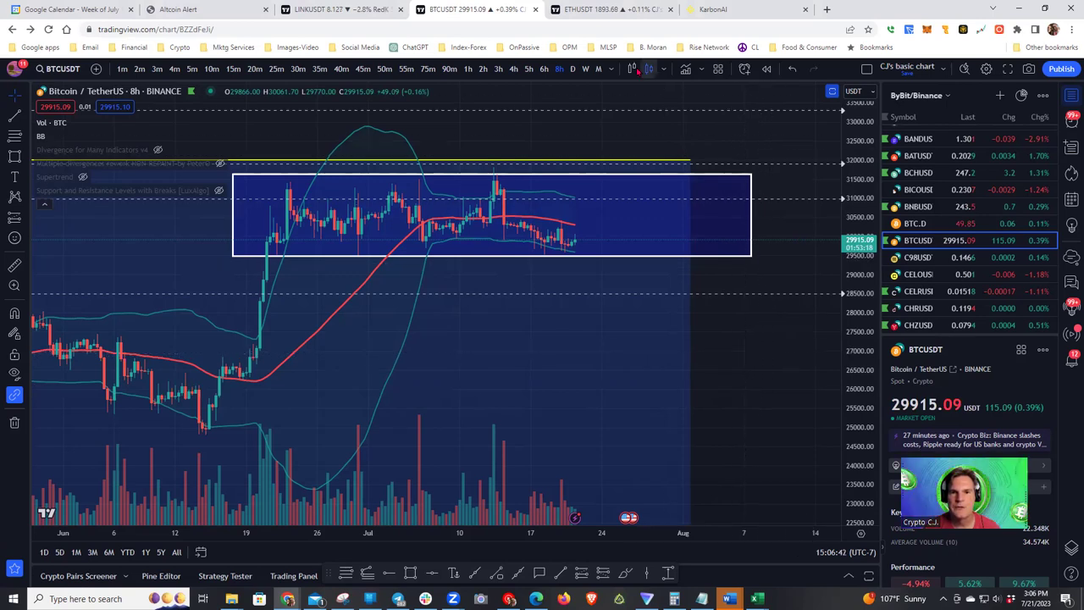
pyautogui.click(582, 11)
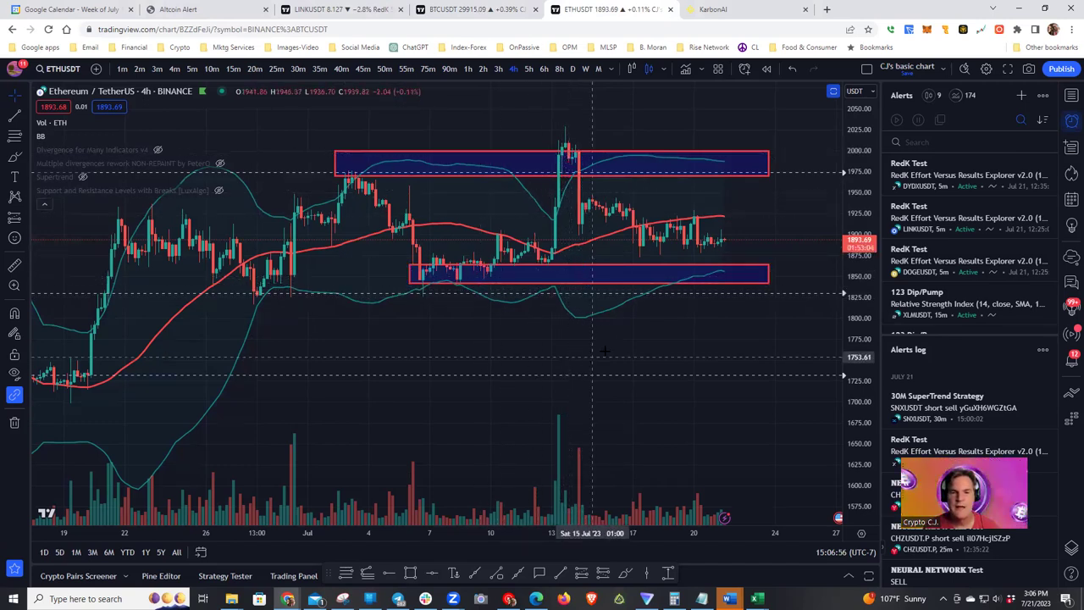
pyautogui.keyDown('shift'); pyautogui.click(790, 269); pyautogui.keyUp('shift')
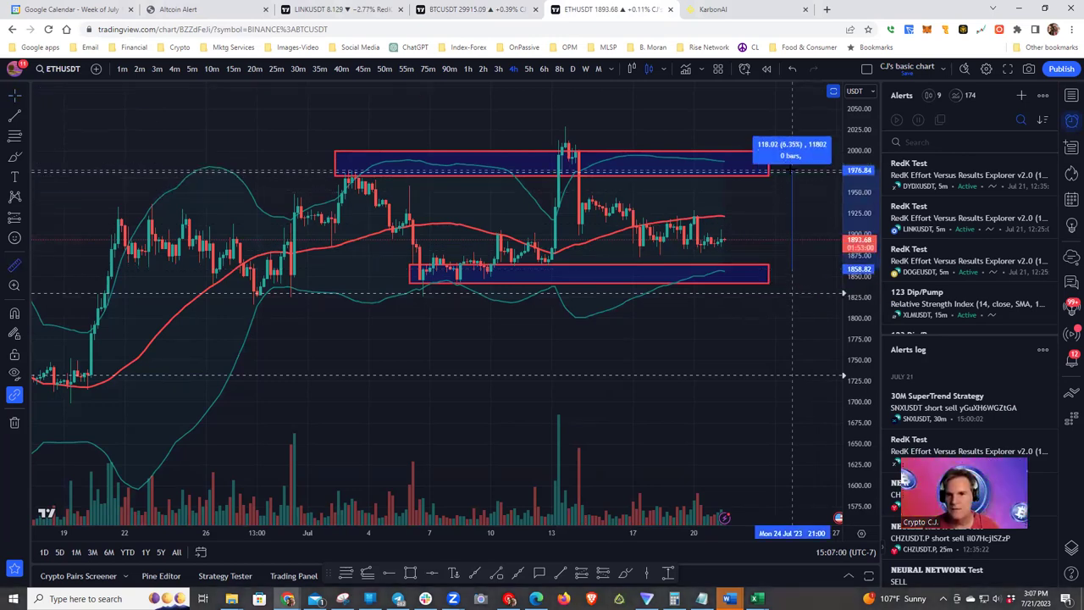
pyautogui.click(792, 212)
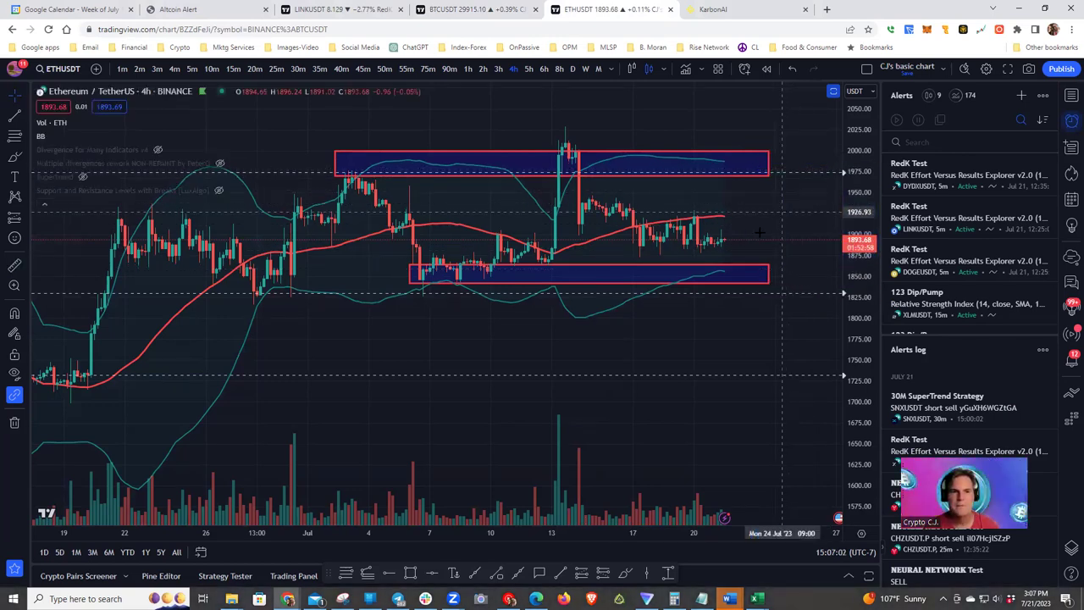
pyautogui.moveTo(485, 339); pyautogui.dragTo(514, 339)
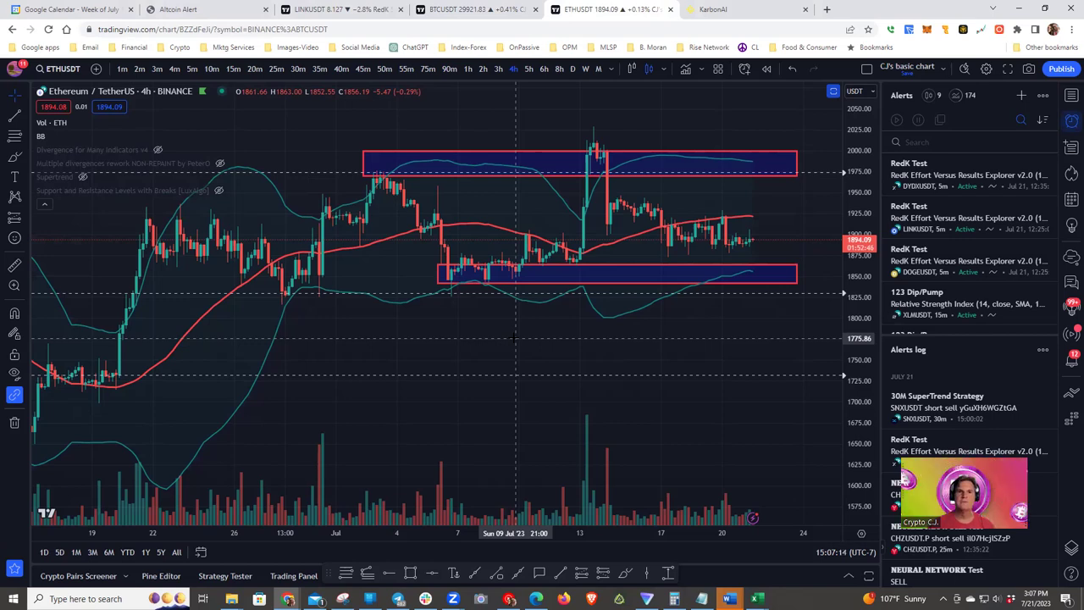
# Step: Return to the BTCUSDT chart, expand its indicator legend and set the timeframe to one day
pyautogui.click(461, 10)
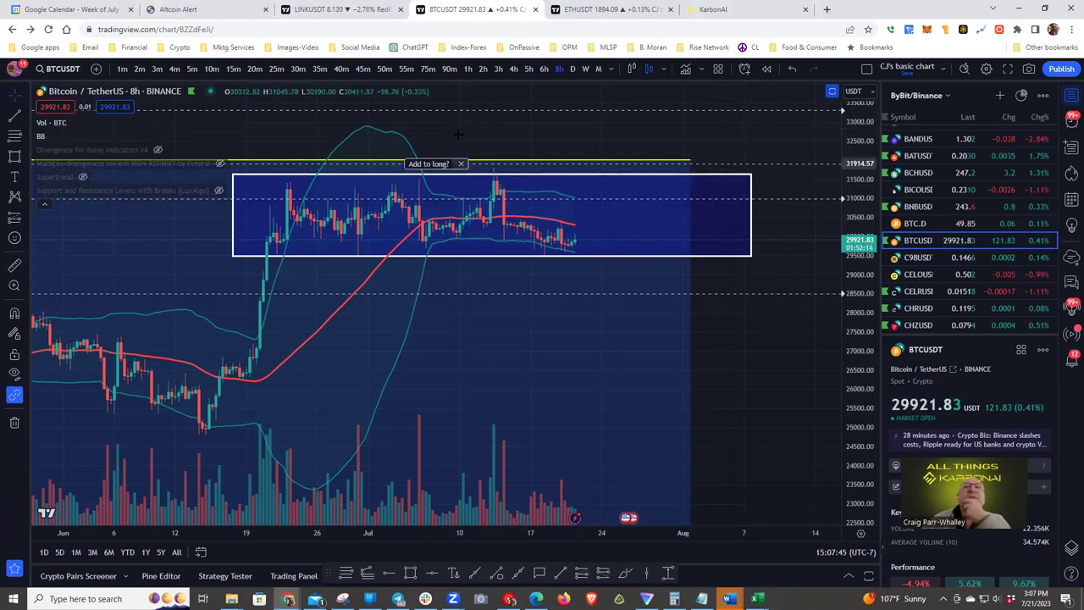
pyautogui.moveTo(482, 128); pyautogui.dragTo(487, 131)
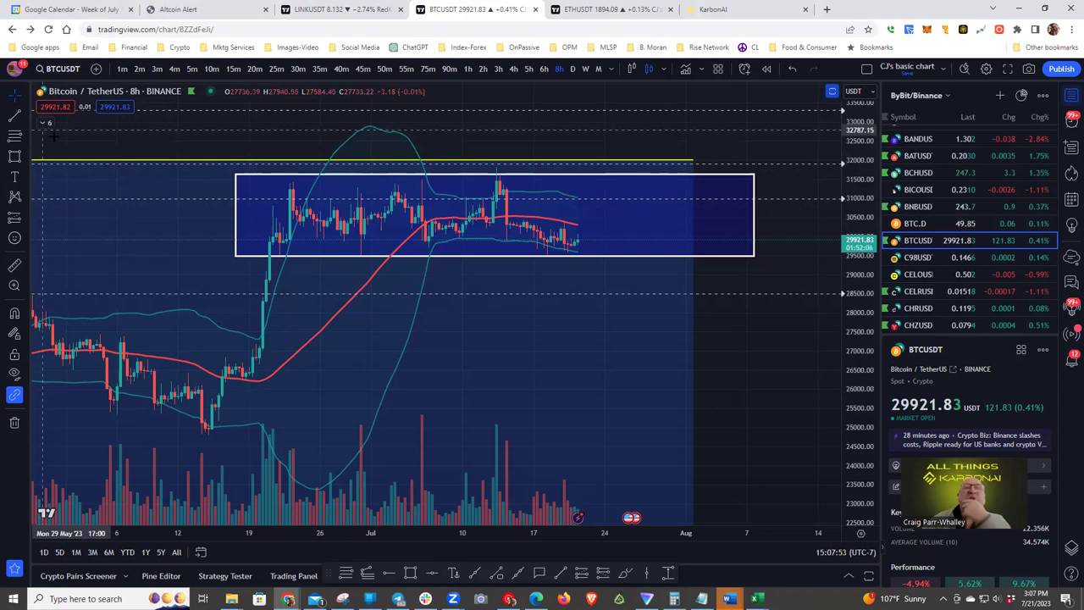
pyautogui.click(41, 124)
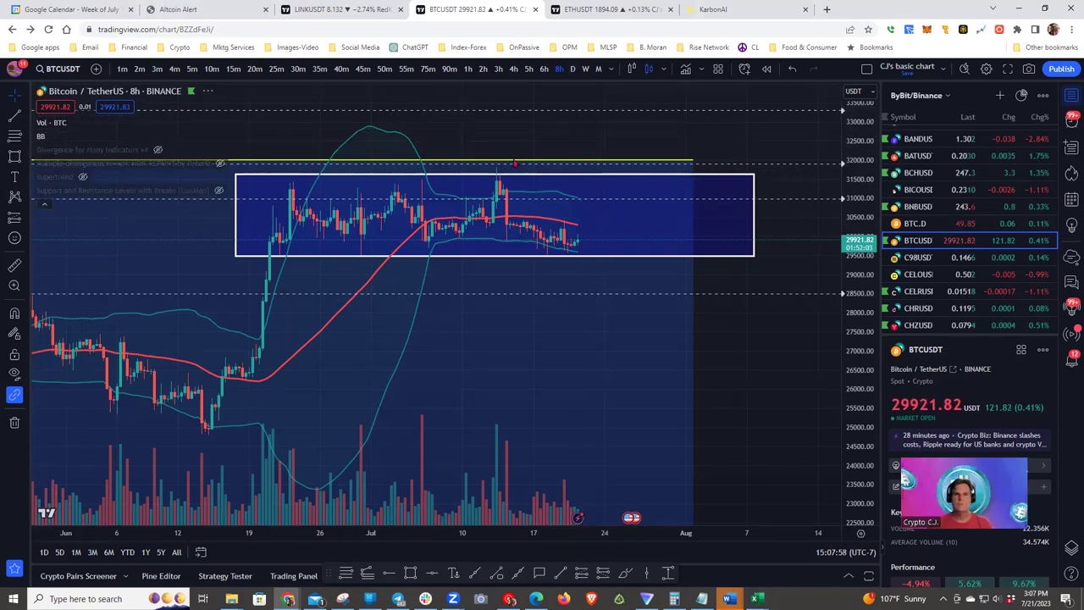
pyautogui.click(573, 69)
pyautogui.moveTo(466, 150); pyautogui.dragTo(639, 191)
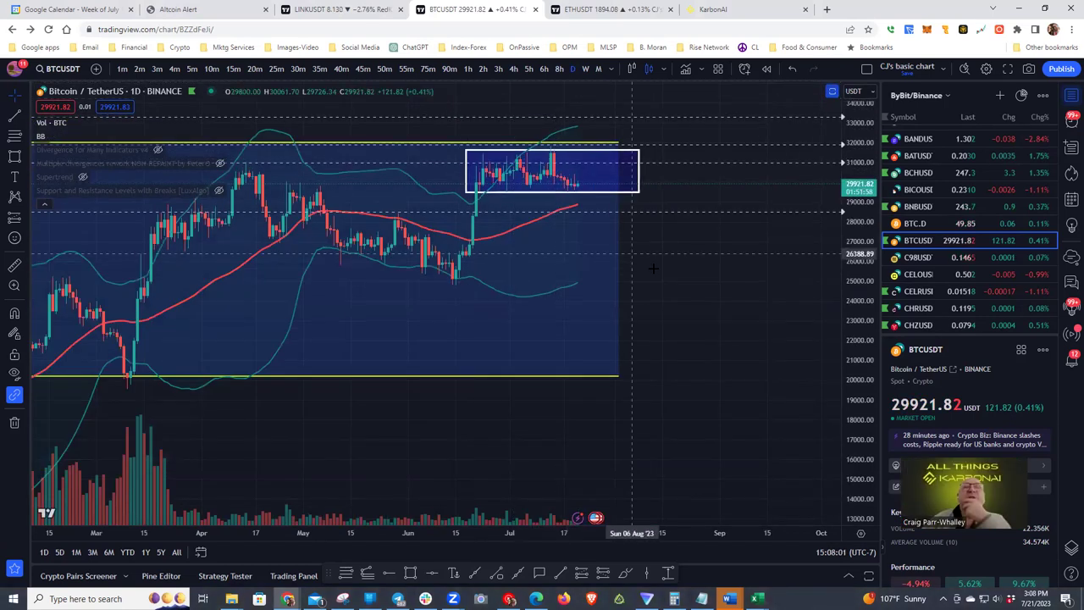
pyautogui.hscroll(-3, 764, 273)
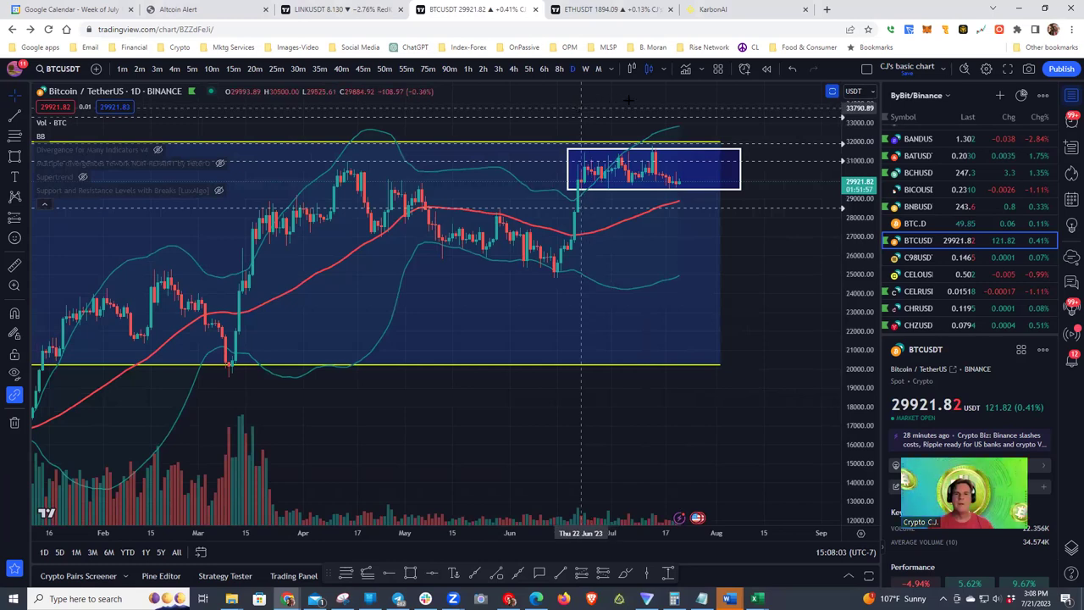
# Step: Search the indicators for "ema", mark Triple EMA as a favorite and add it to the BTCUSDT chart
pyautogui.click(686, 71)
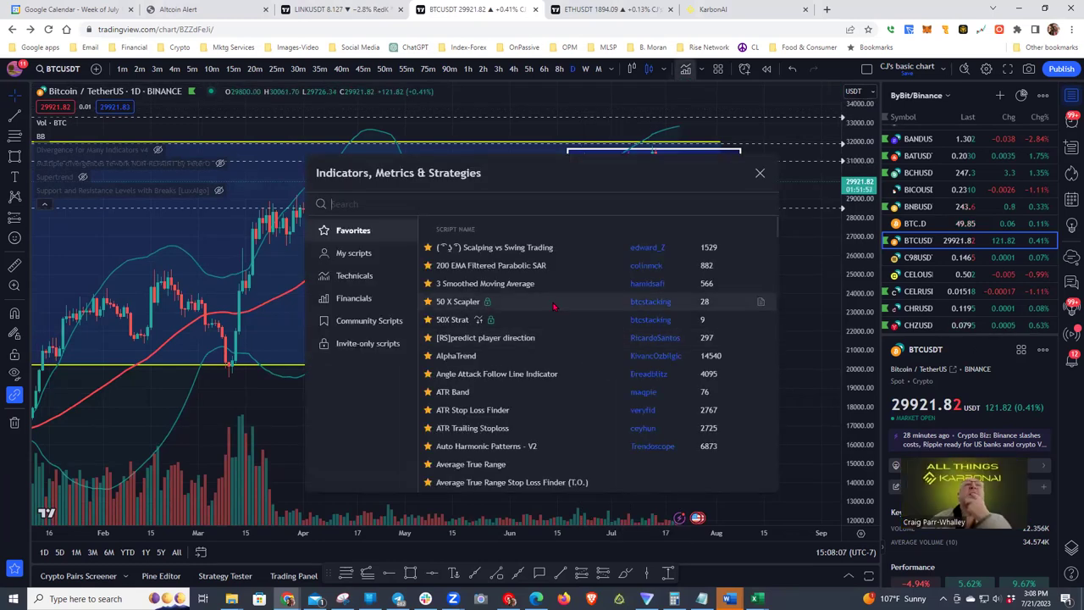
pyautogui.write('ema')
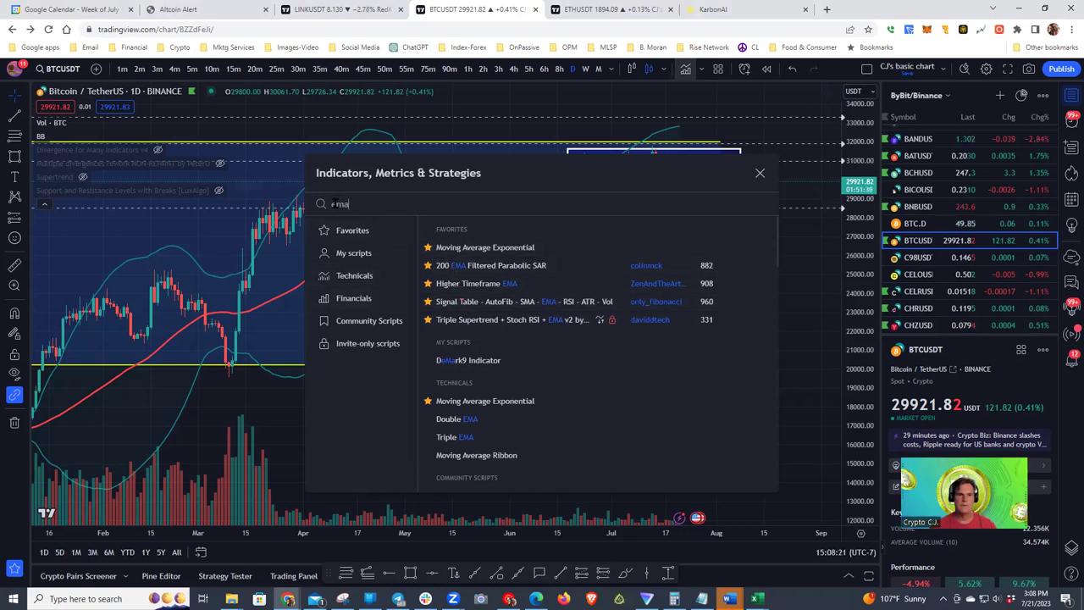
pyautogui.write('tr')
pyautogui.press('BackSpace')
pyautogui.press('BackSpace')
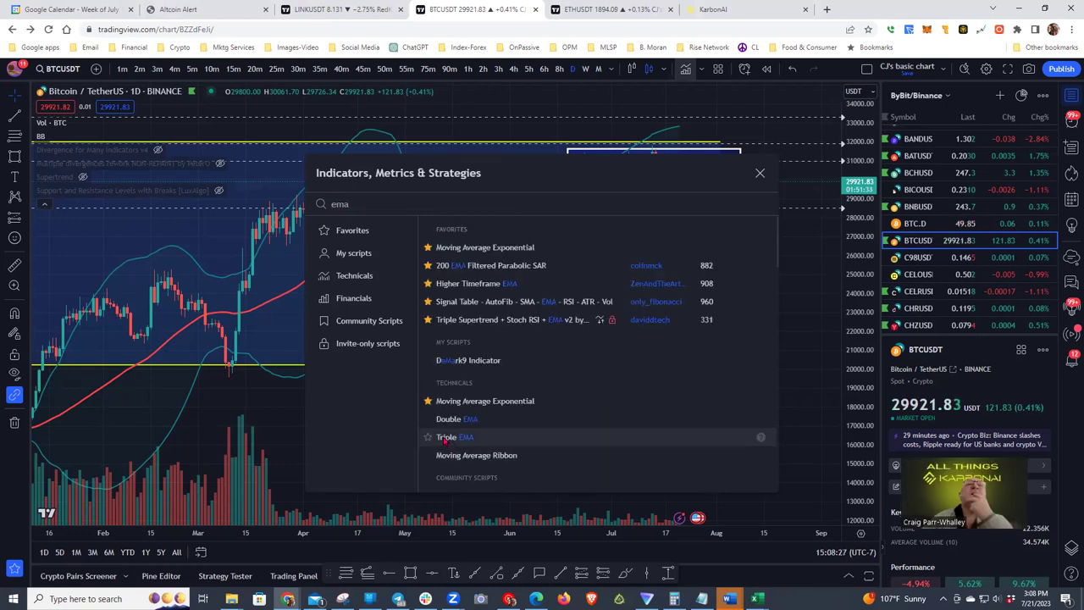
pyautogui.click(429, 437)
pyautogui.click(508, 439)
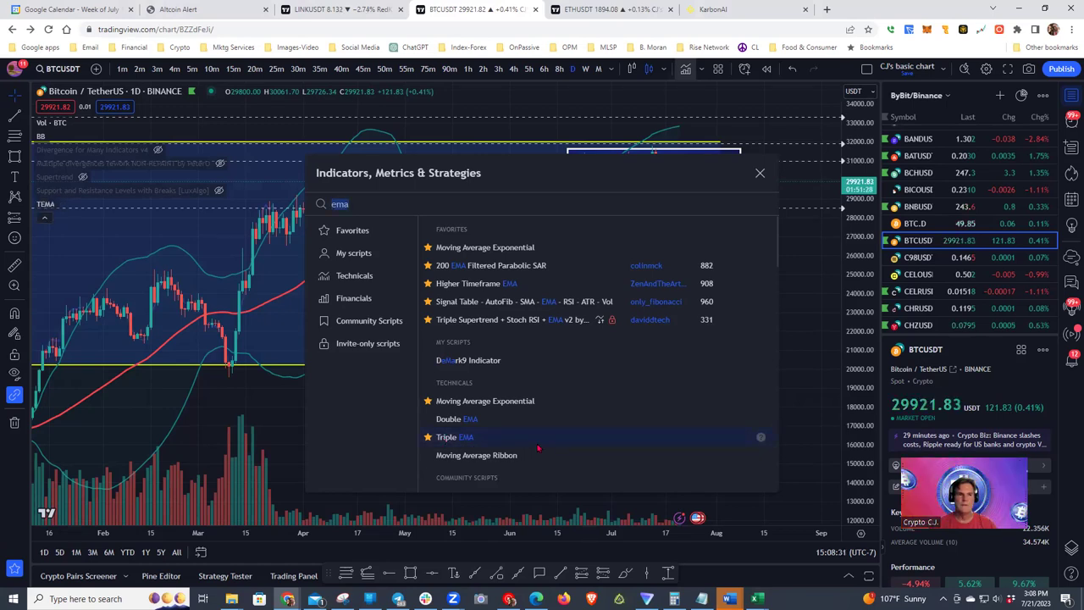
pyautogui.click(761, 175)
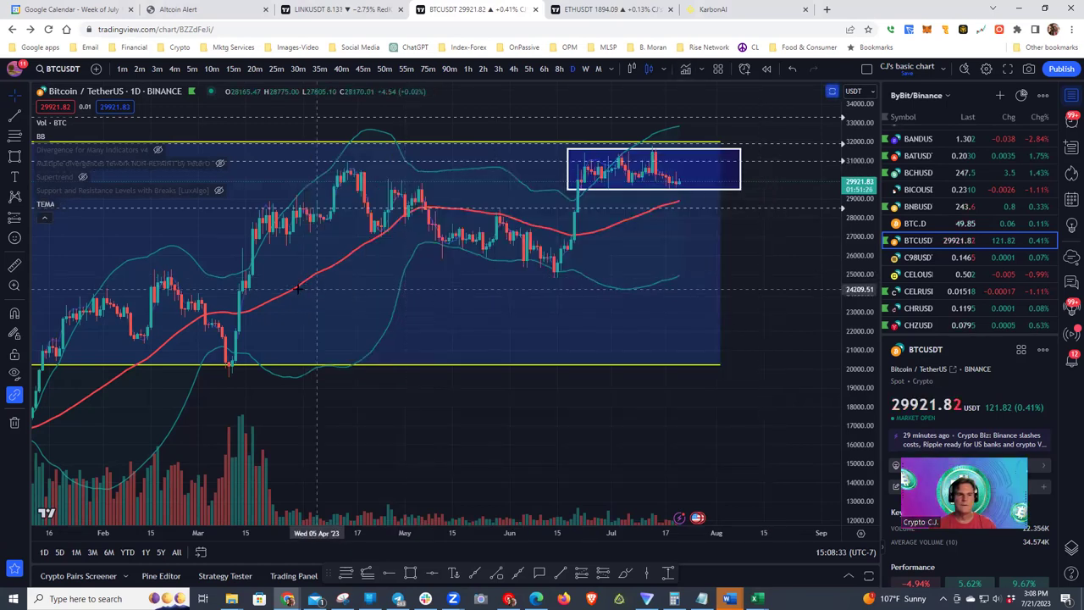
# Step: Check the input and style settings of the TEMA indicator, then remove it from the chart
pyautogui.moveTo(41, 205)
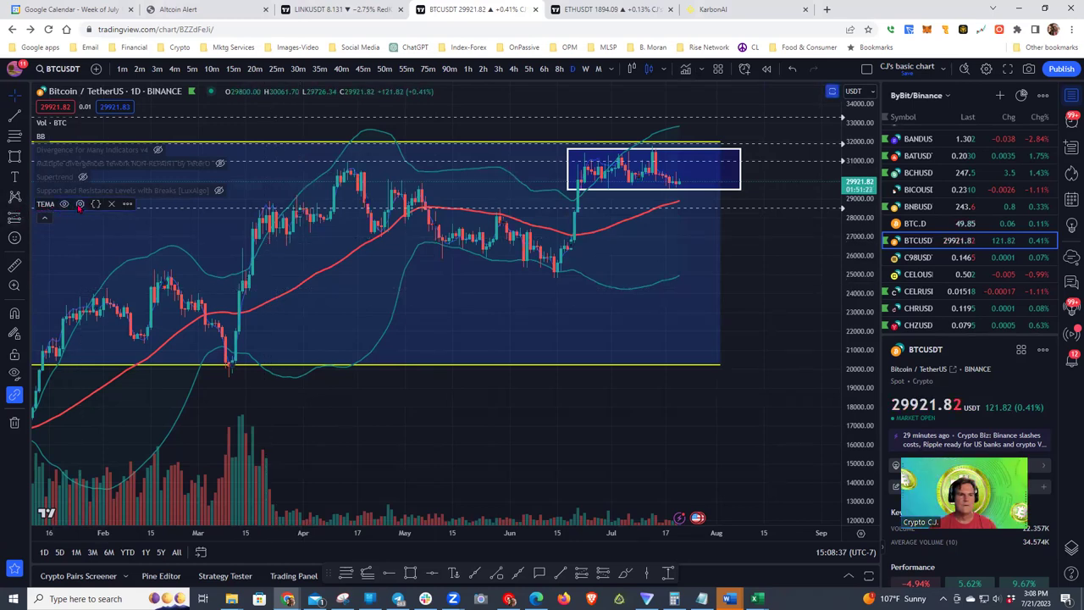
pyautogui.click(80, 204)
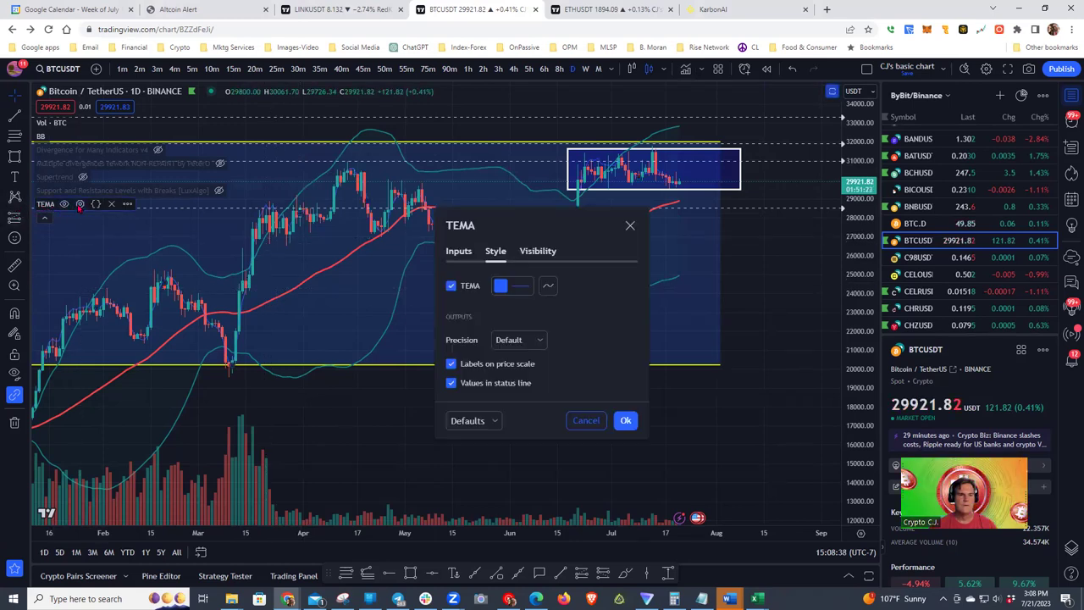
pyautogui.click(462, 253)
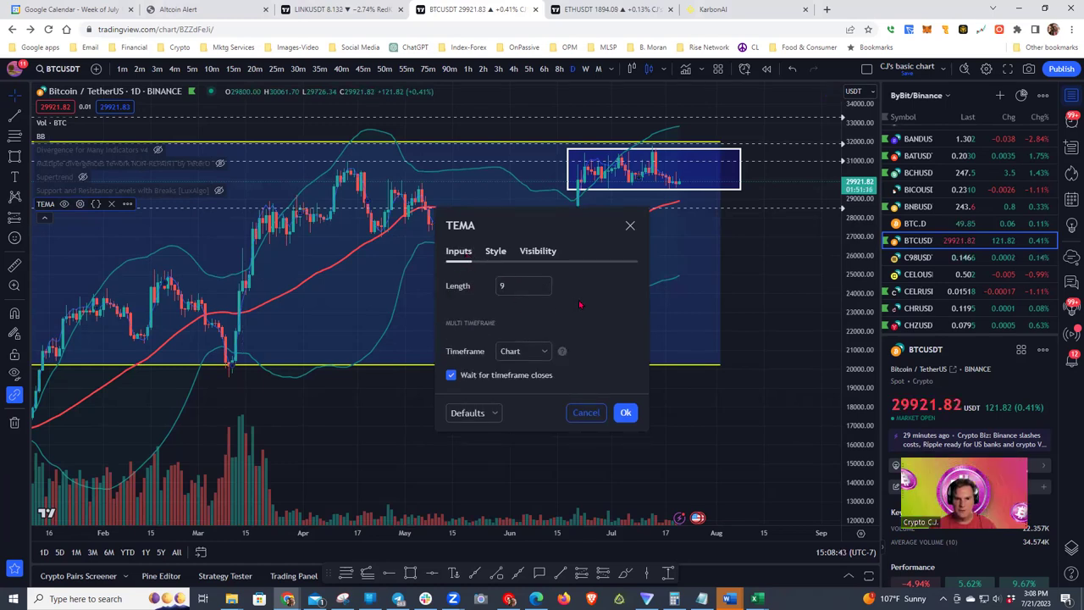
pyautogui.click(493, 253)
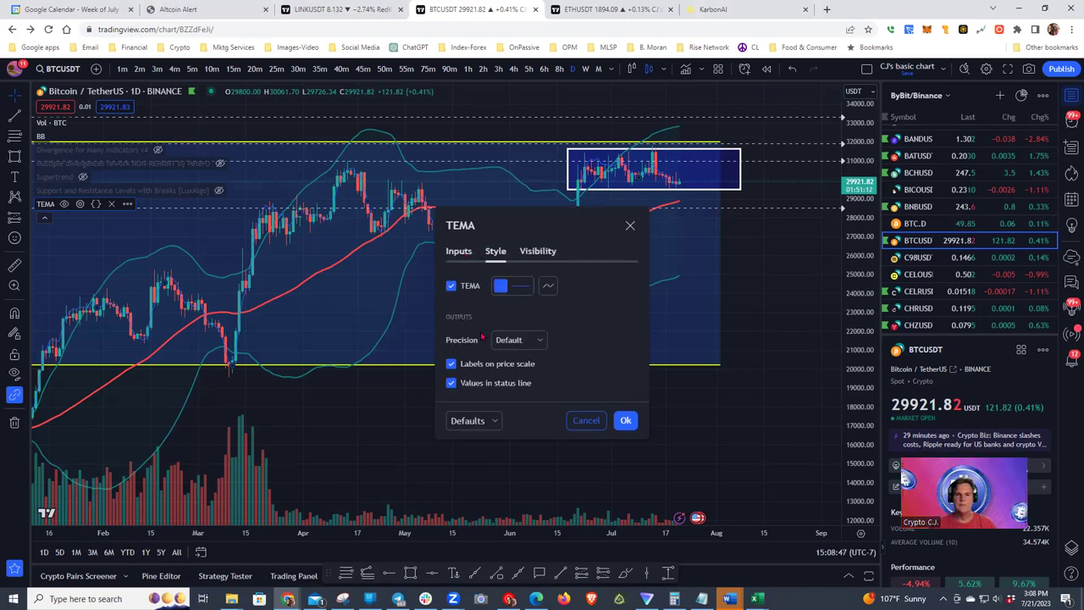
pyautogui.click(458, 251)
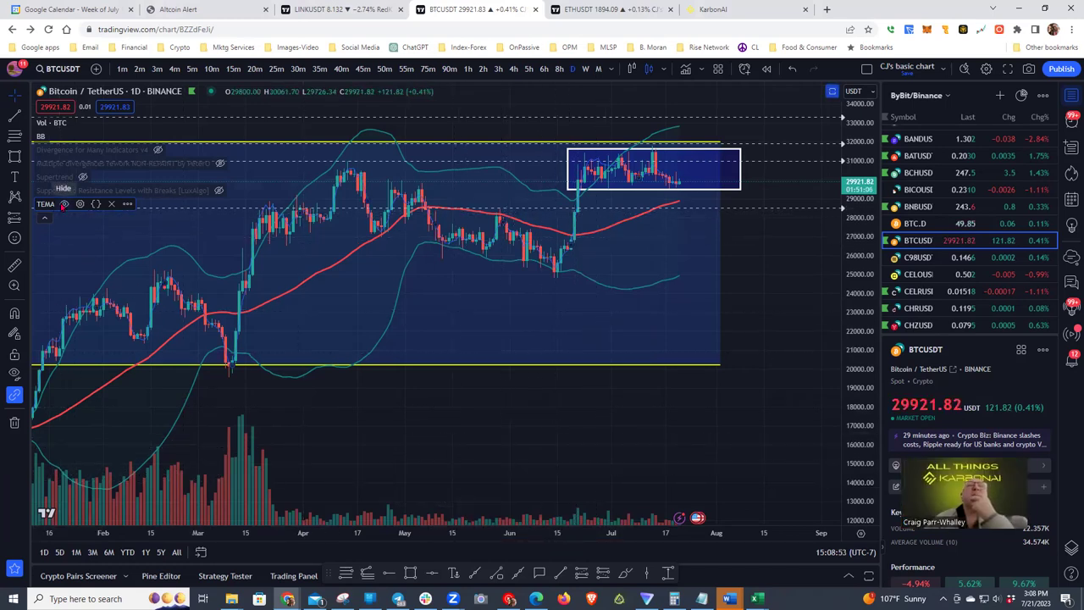
pyautogui.click(111, 204)
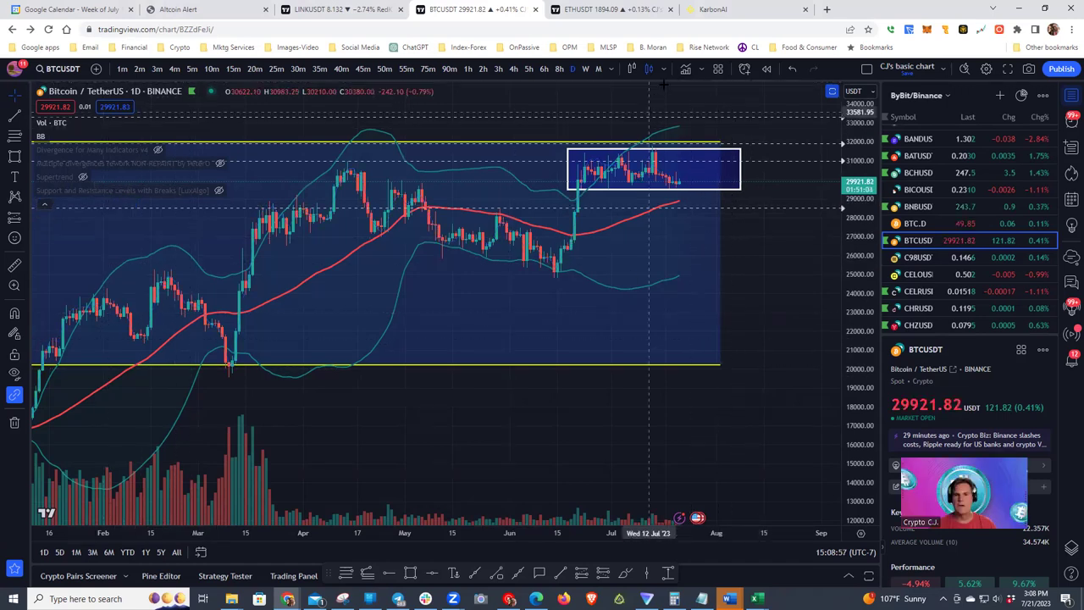
# Step: Search the indicators for "triple sma", mark the first Triple SMA community script as a favorite and add it to the chart
pyautogui.press('/')
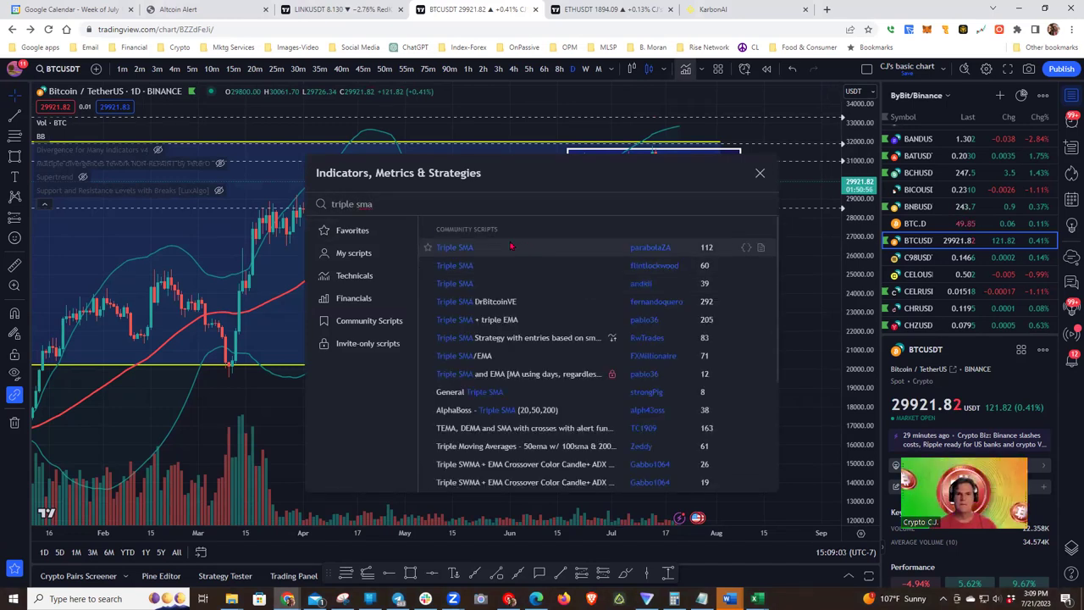
pyautogui.click(428, 248)
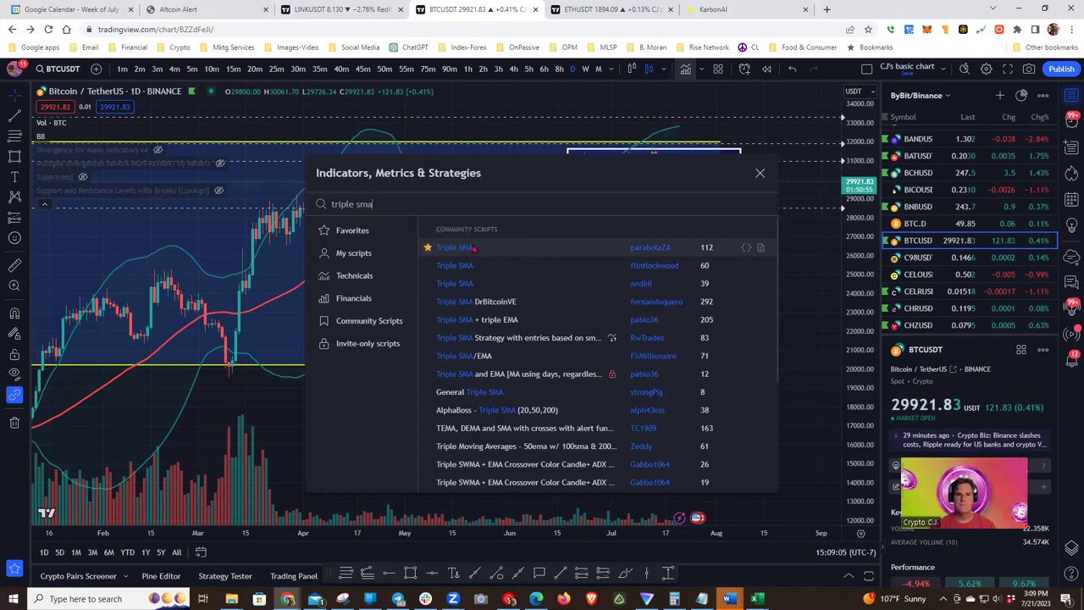
pyautogui.click(470, 247)
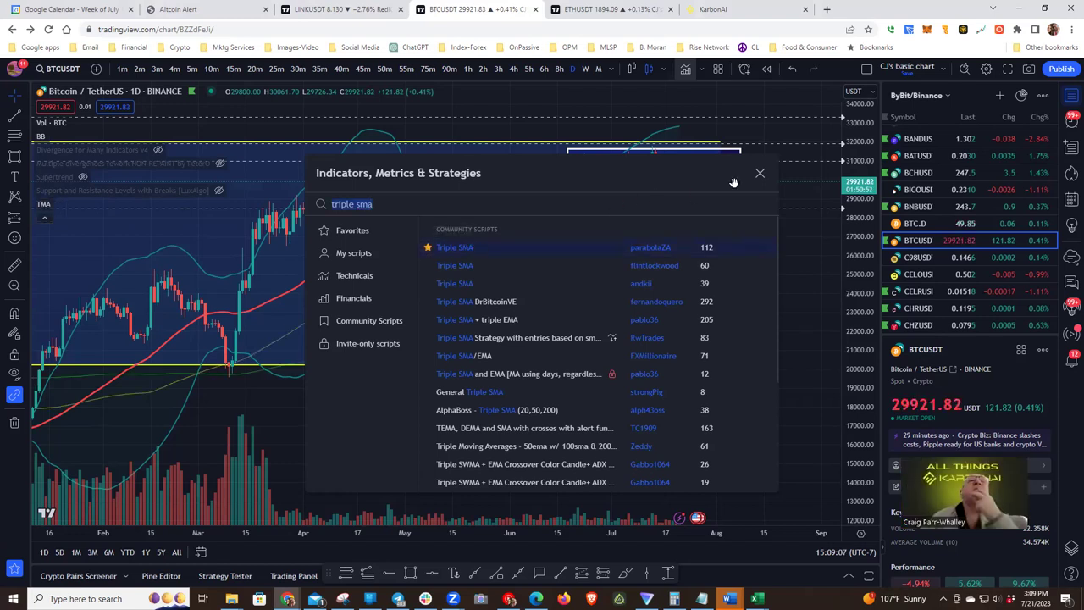
pyautogui.click(760, 173)
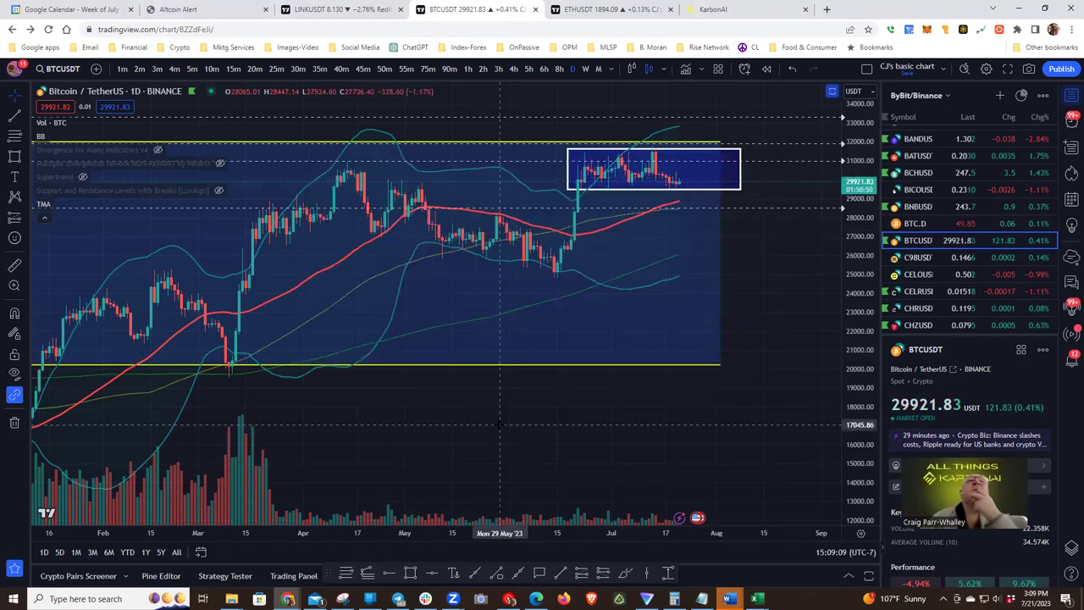
# Step: Set the TMA indicator's Length1 to 20 and Length2 to 50
pyautogui.moveTo(61, 205)
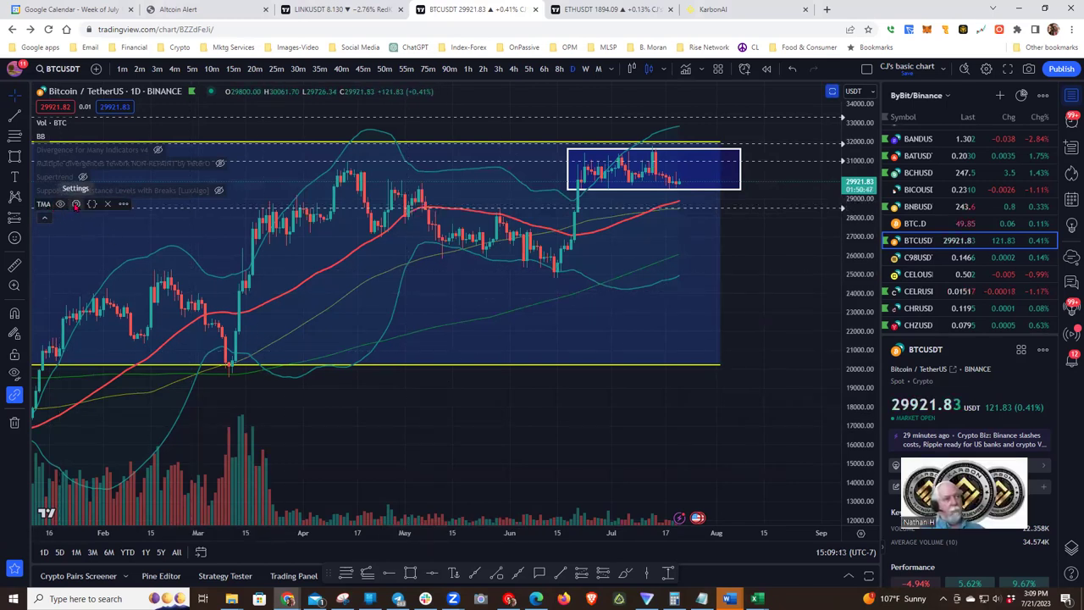
pyautogui.click(76, 205)
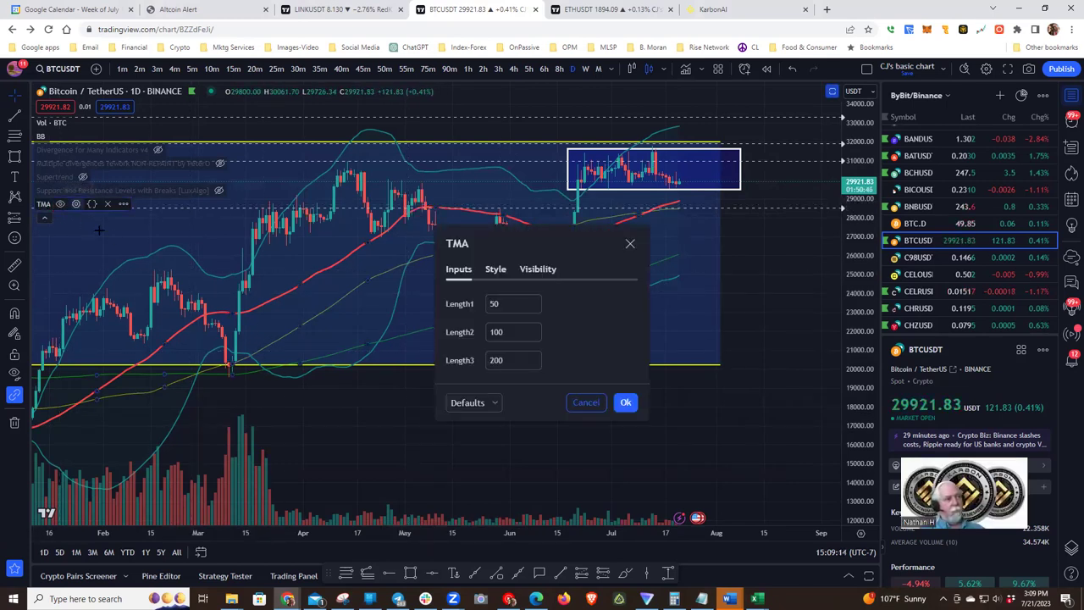
pyautogui.click(502, 303)
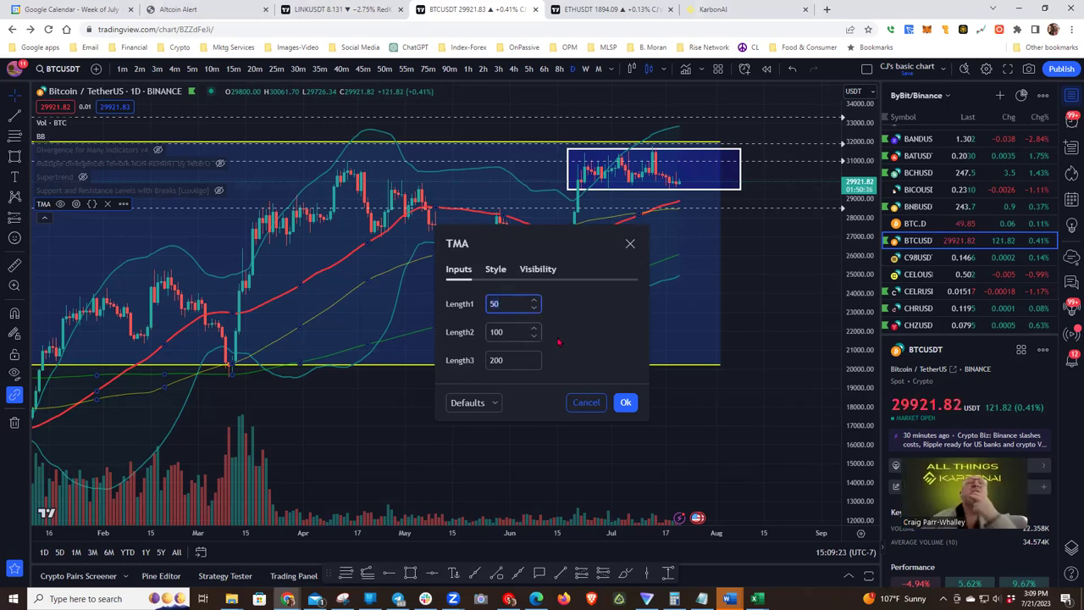
pyautogui.press('BackSpace')
pyautogui.press('BackSpace')
pyautogui.write('20')
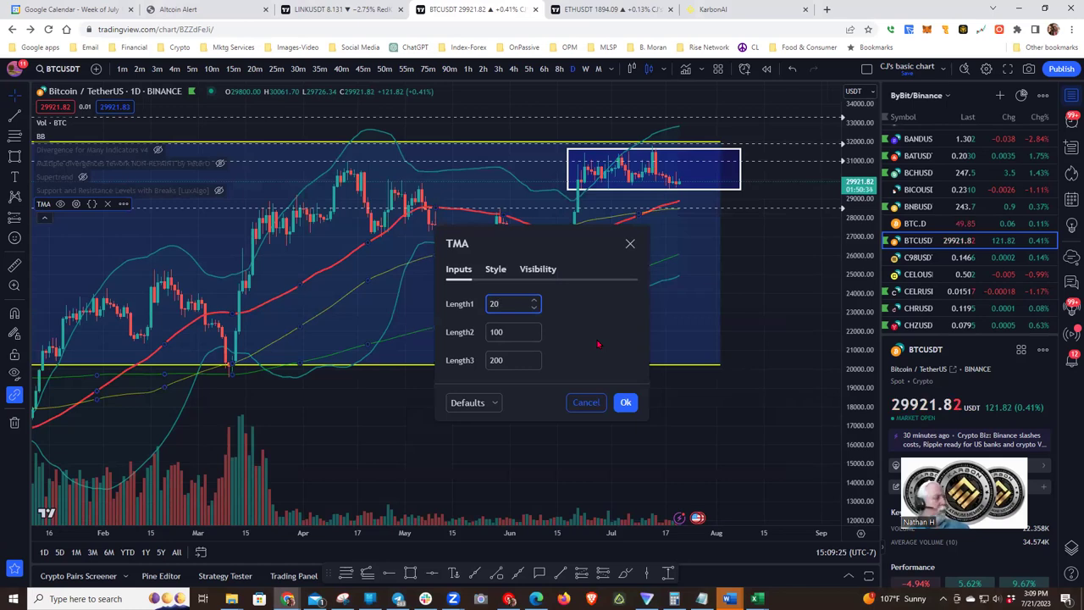
pyautogui.press('Tab')
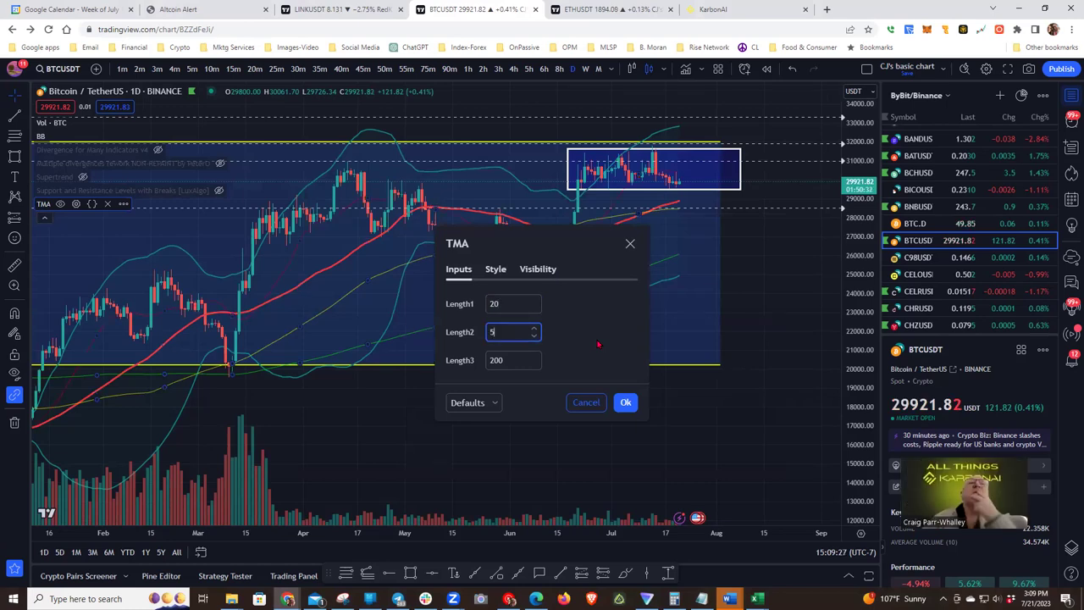
pyautogui.write('50')
pyautogui.press('Tab')
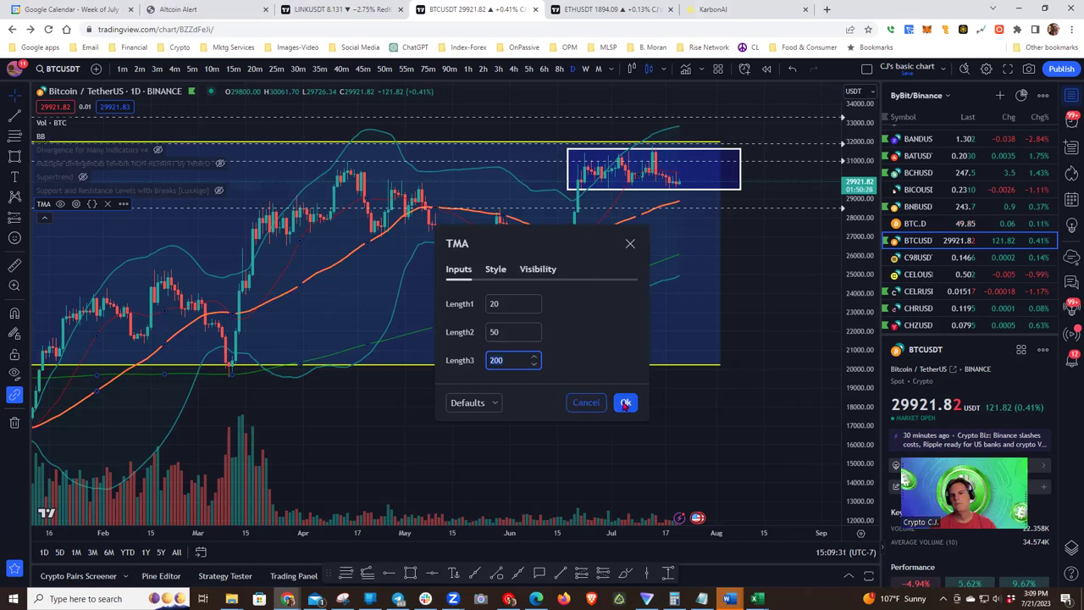
# Step: Style the SMA1 line with the second thickness level and 100% opacity
pyautogui.click(495, 268)
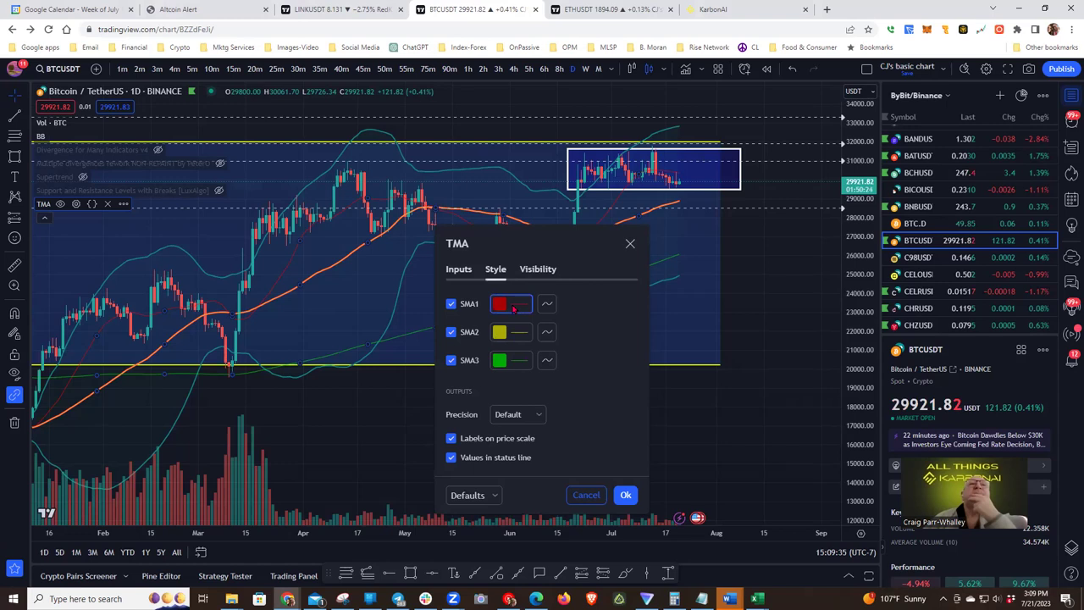
pyautogui.click(508, 304)
pyautogui.click(544, 512)
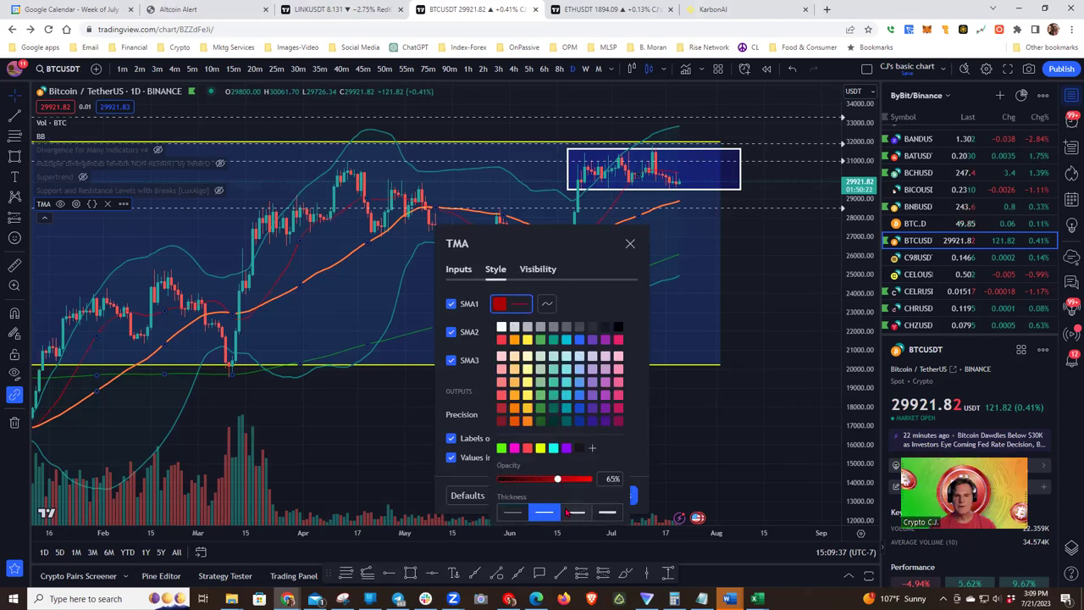
pyautogui.moveTo(558, 480); pyautogui.dragTo(586, 479)
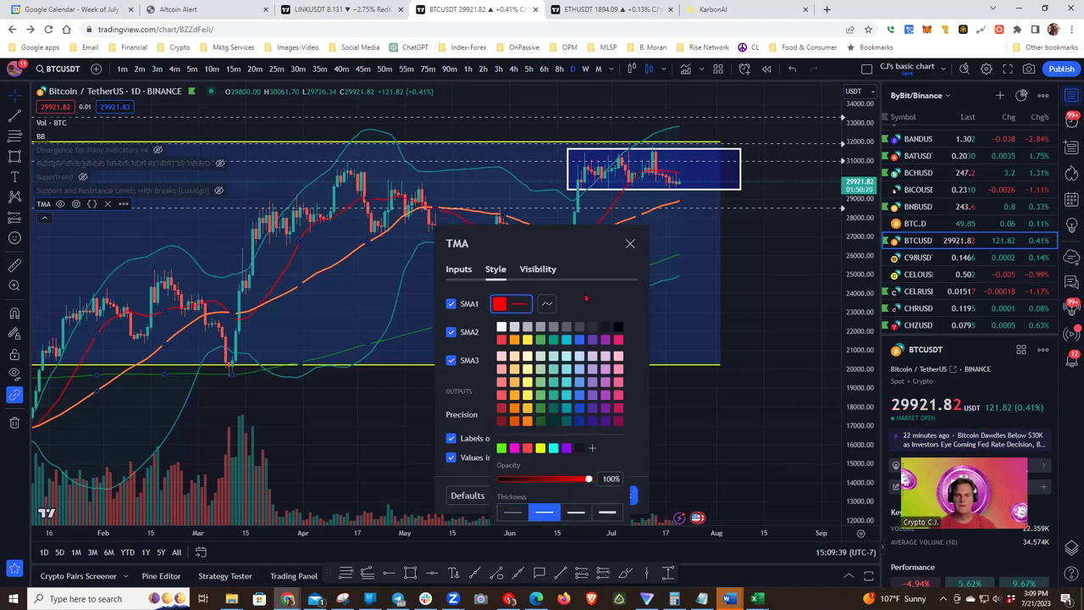
pyautogui.press('Escape')
# Step: Set the SMA2 line to 100% opacity and the second thickness level
pyautogui.click(518, 335)
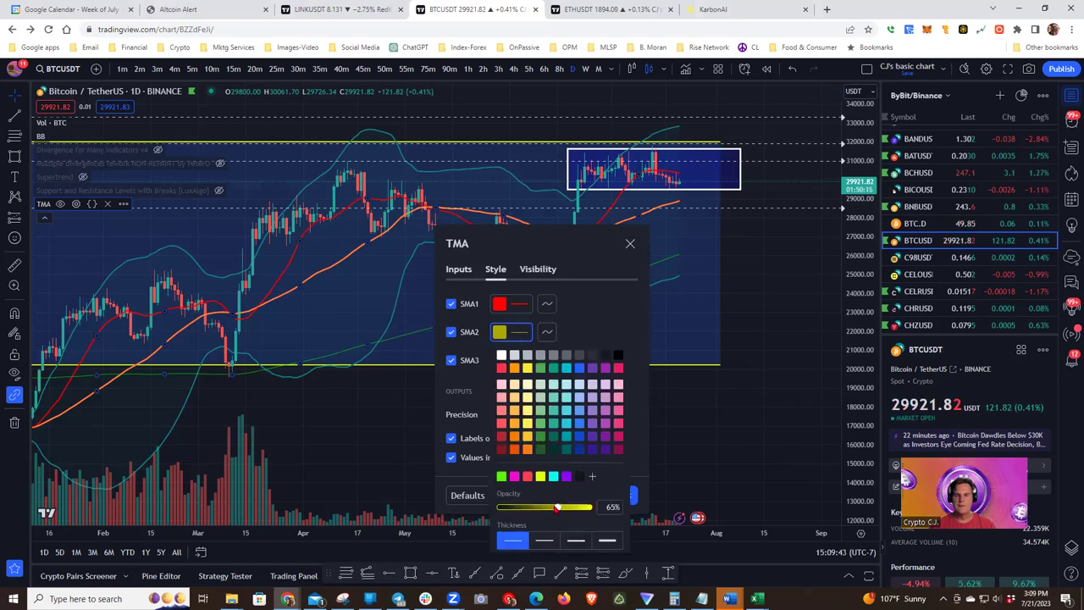
pyautogui.moveTo(556, 507); pyautogui.dragTo(590, 506)
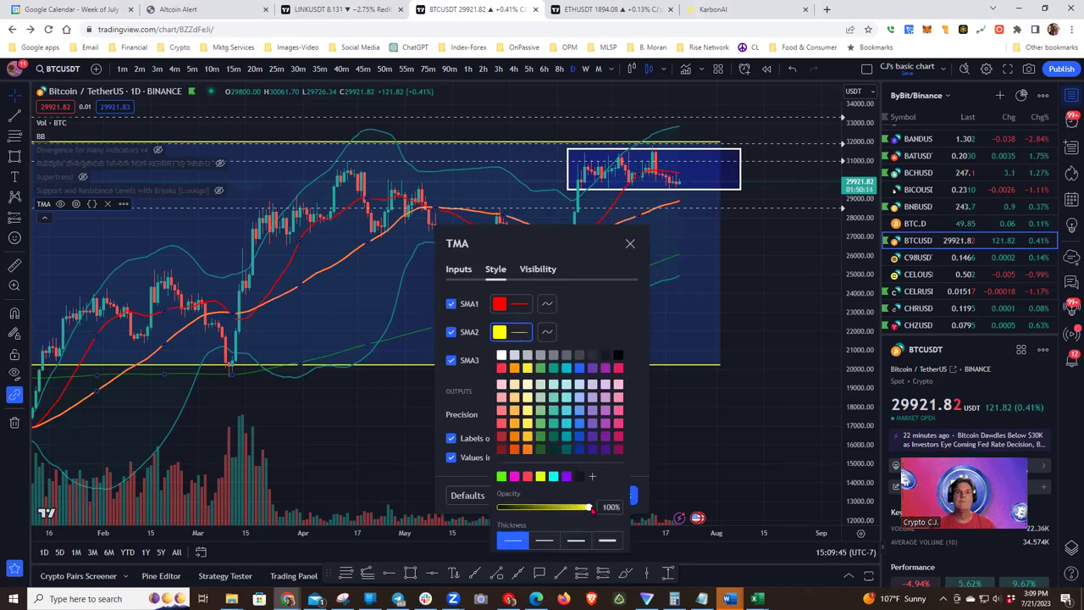
pyautogui.click(545, 540)
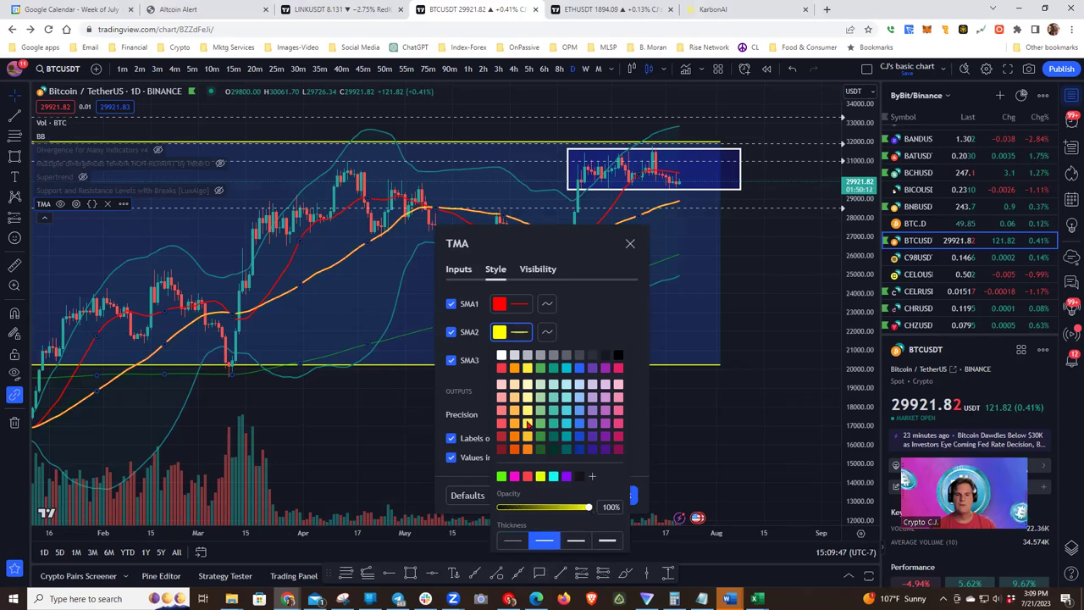
# Step: Set the SMA3 line to 100% opacity and the second thickness level, check the length inputs and apply the TMA settings
pyautogui.click(519, 363)
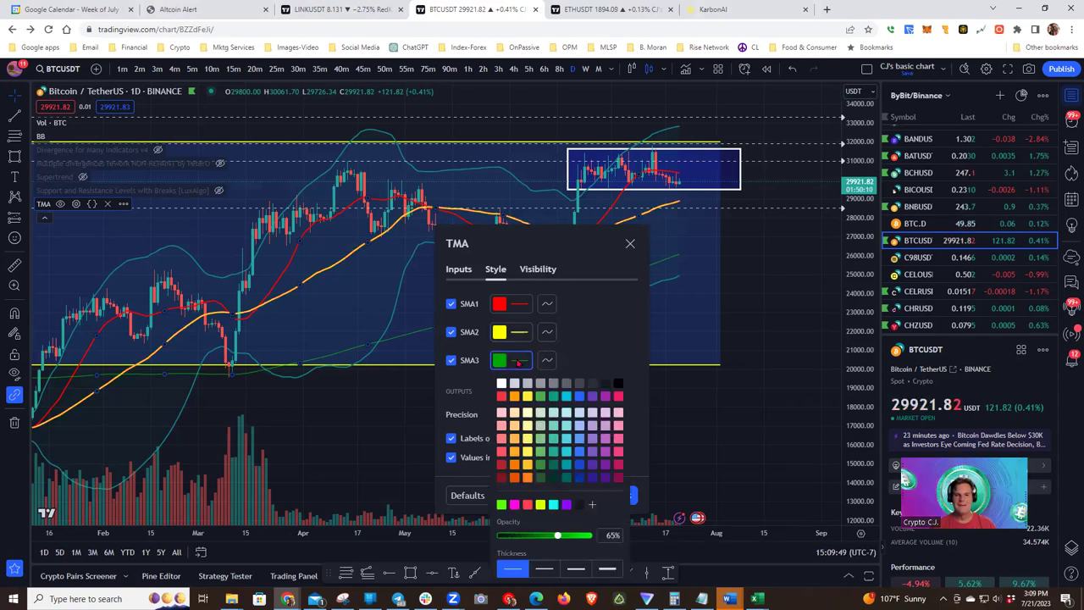
pyautogui.moveTo(557, 536); pyautogui.dragTo(593, 540)
pyautogui.click(547, 570)
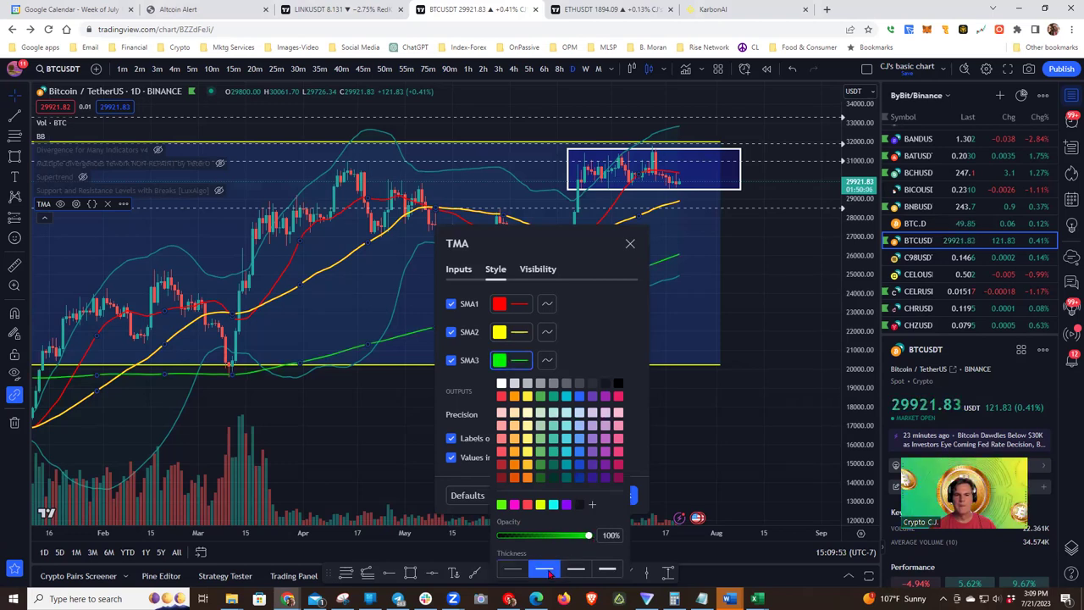
pyautogui.click(458, 269)
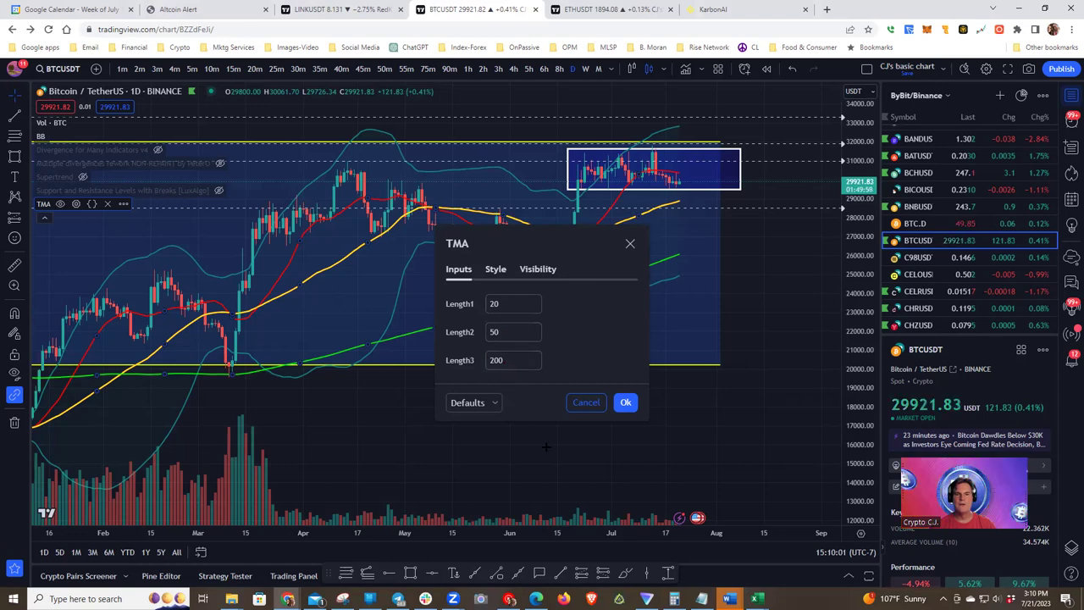
pyautogui.click(625, 402)
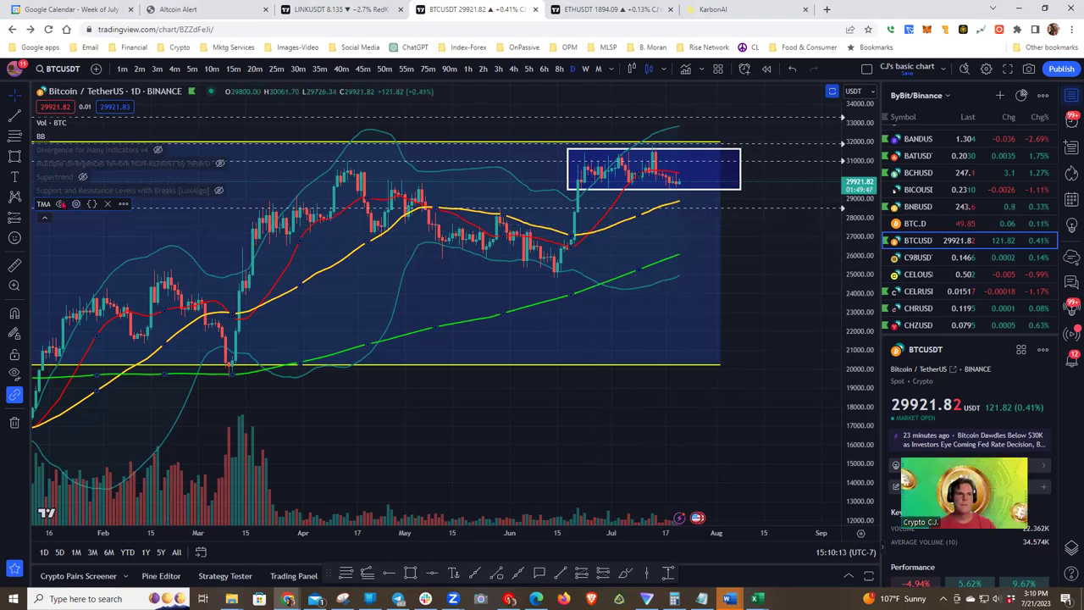
# Step: Review the length inputs and line styles of the TMA indicator, leaving them as they are
pyautogui.click(75, 204)
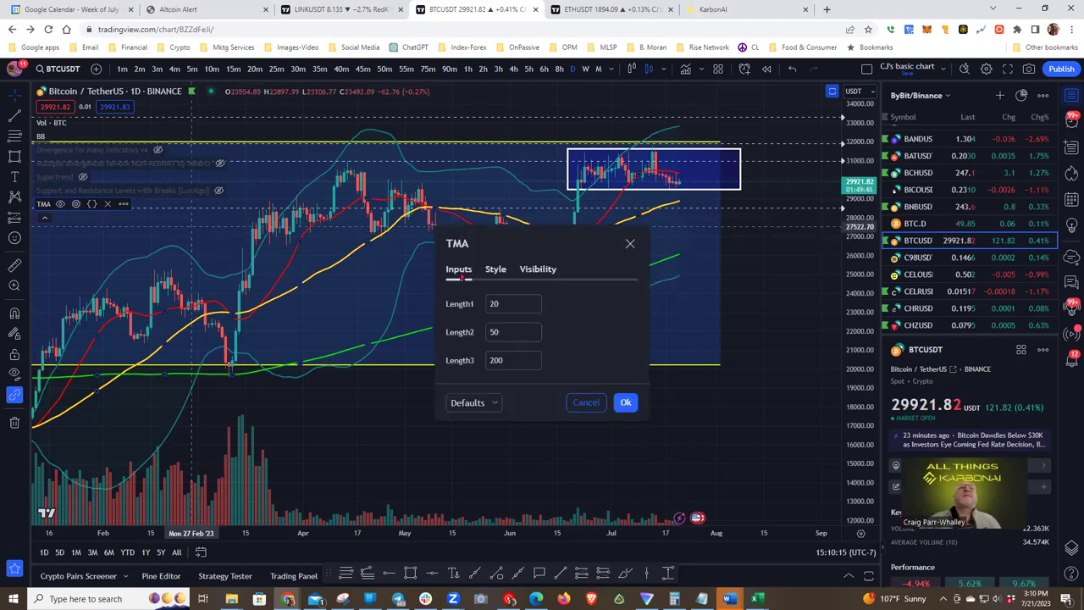
pyautogui.click(493, 271)
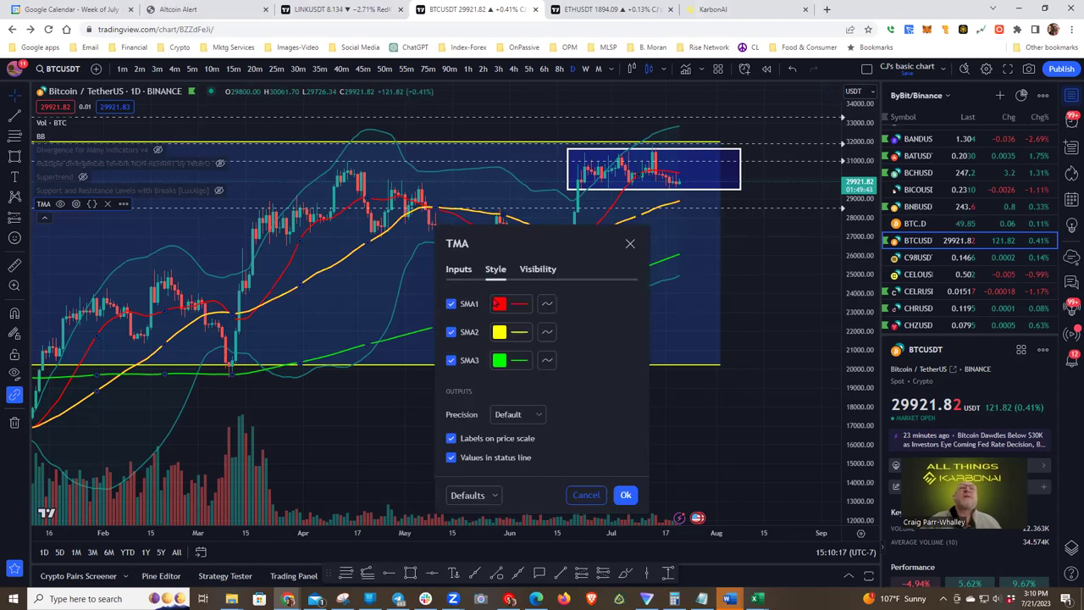
pyautogui.click(585, 495)
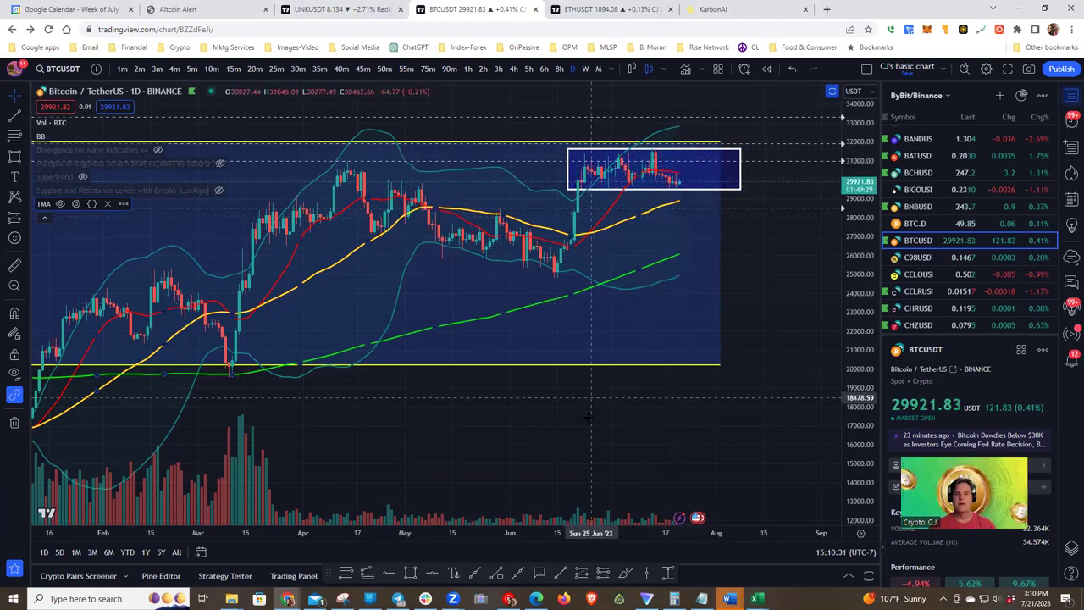
# Step: Delete the yellow price range measurement with its blue shading from the BTCUSDT daily chart
pyautogui.moveTo(573, 420); pyautogui.dragTo(516, 425)
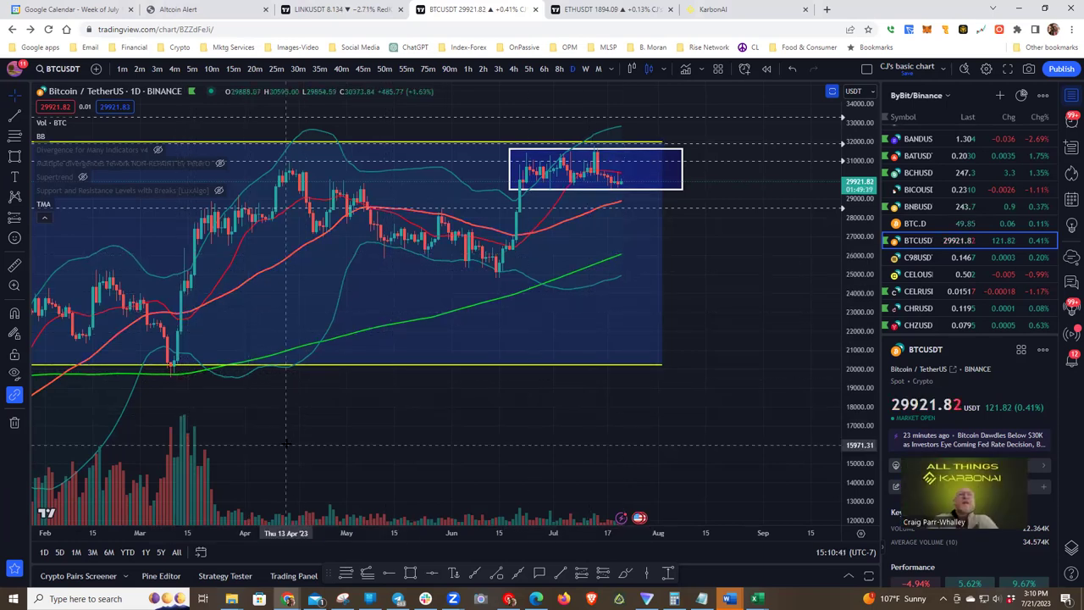
pyautogui.moveTo(288, 428)
pyautogui.mouseDown()
pyautogui.moveTo(619, 436)
pyautogui.moveTo(738, 412)
pyautogui.moveTo(451, 431)
pyautogui.mouseUp()
pyautogui.scroll(3, 452, 431)
pyautogui.scroll(-3, 492, 429)
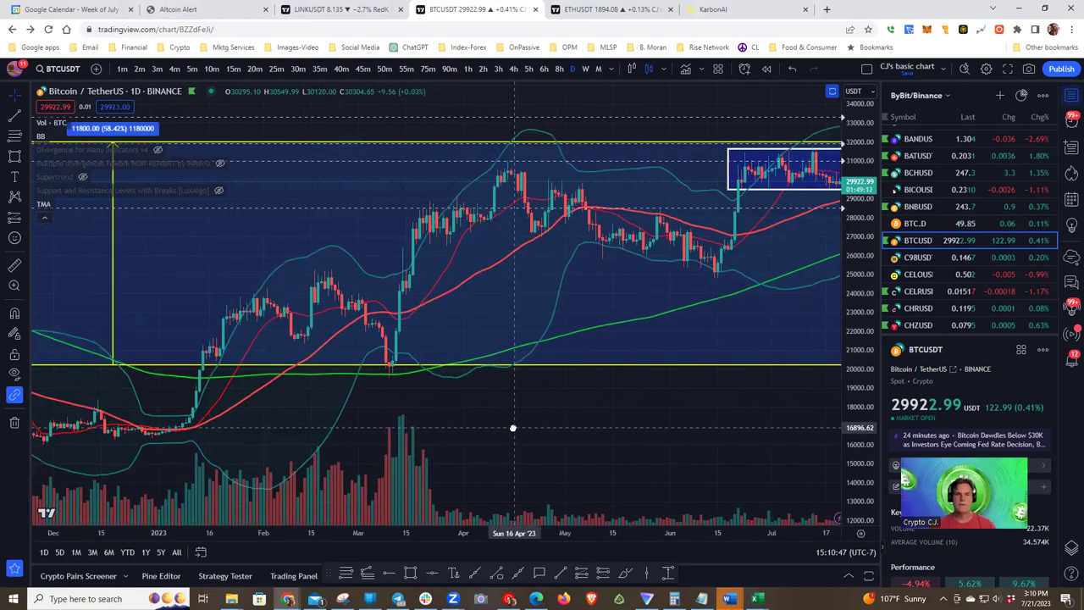
pyautogui.click(365, 144)
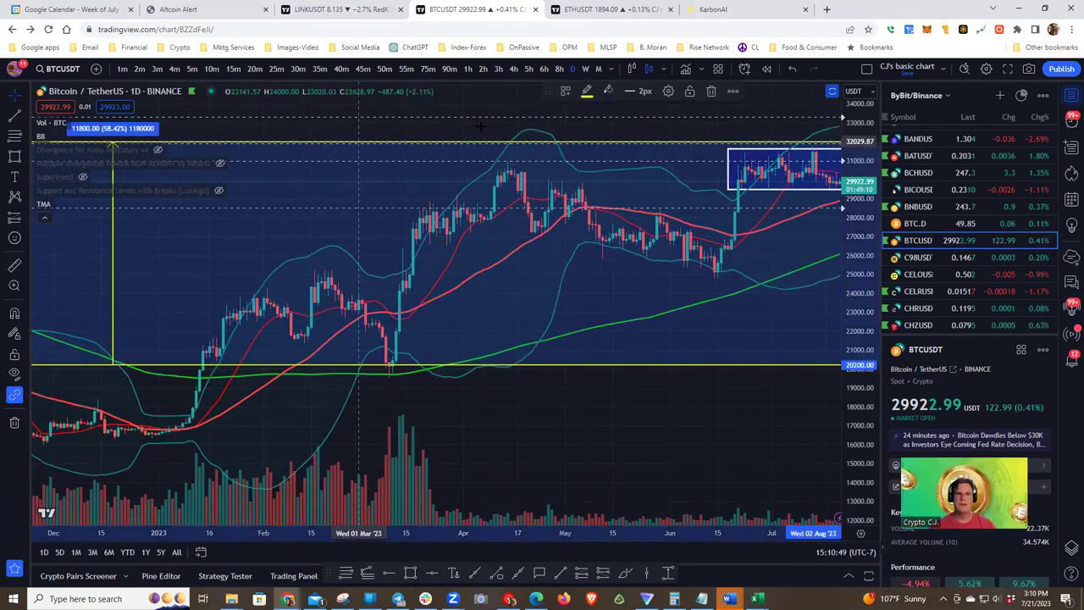
pyautogui.click(711, 92)
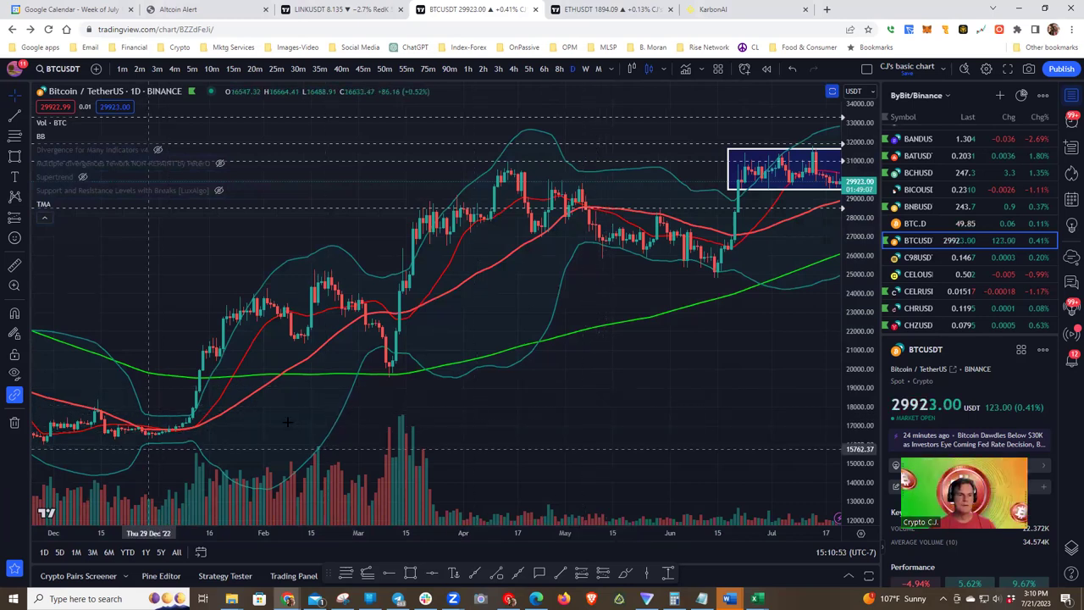
# Step: Examine how the daily BTCUSDT candles and the three moving averages interact from late 2022 through July 2023
pyautogui.moveTo(466, 416); pyautogui.dragTo(717, 404)
pyautogui.moveTo(634, 400); pyautogui.dragTo(566, 408)
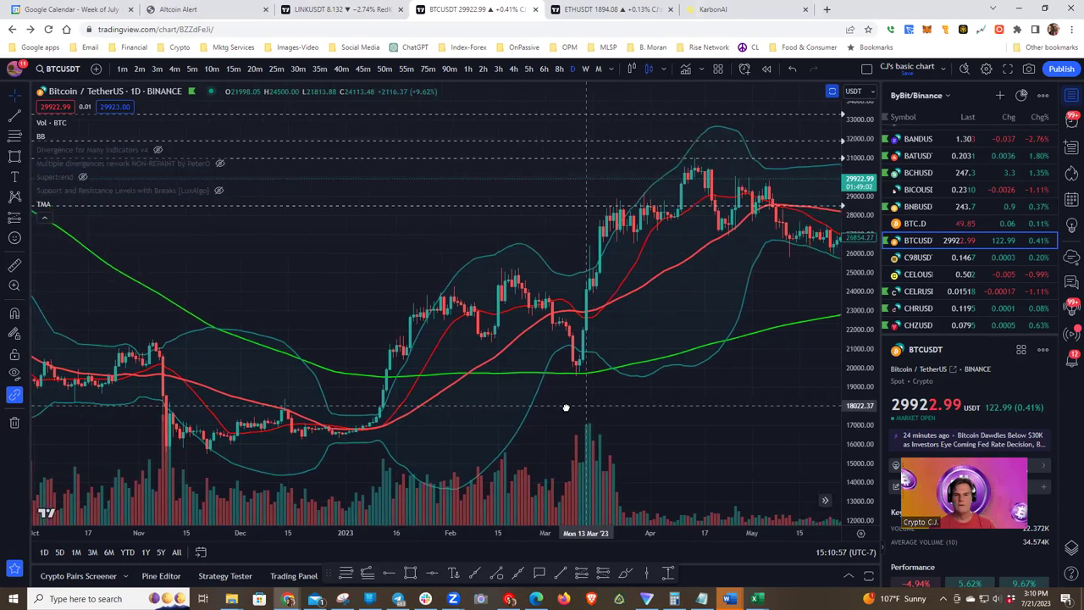
pyautogui.hscroll(3, 502, 373)
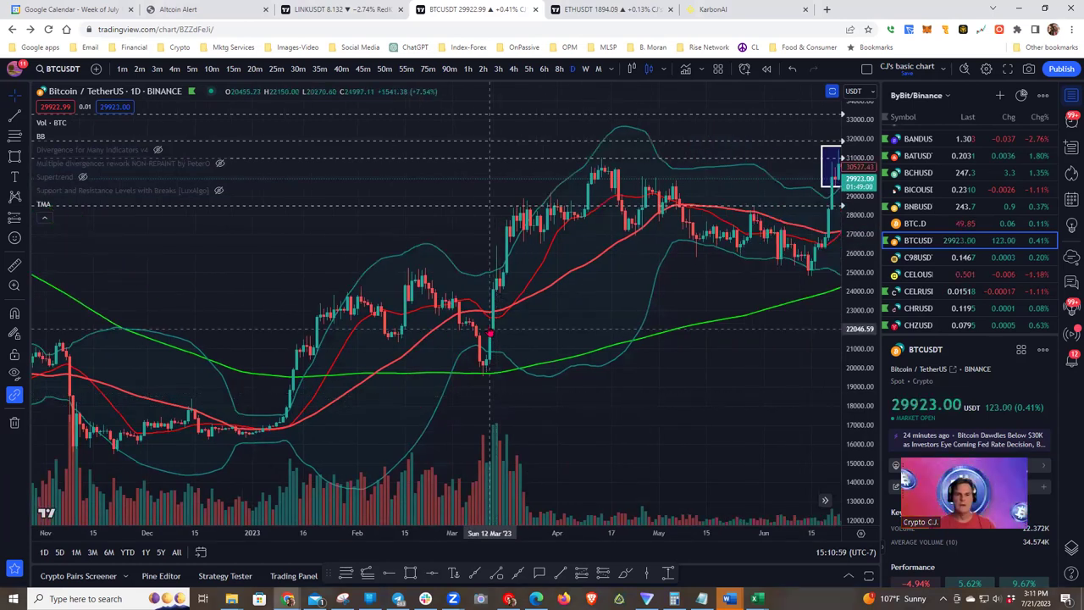
pyautogui.click(544, 371)
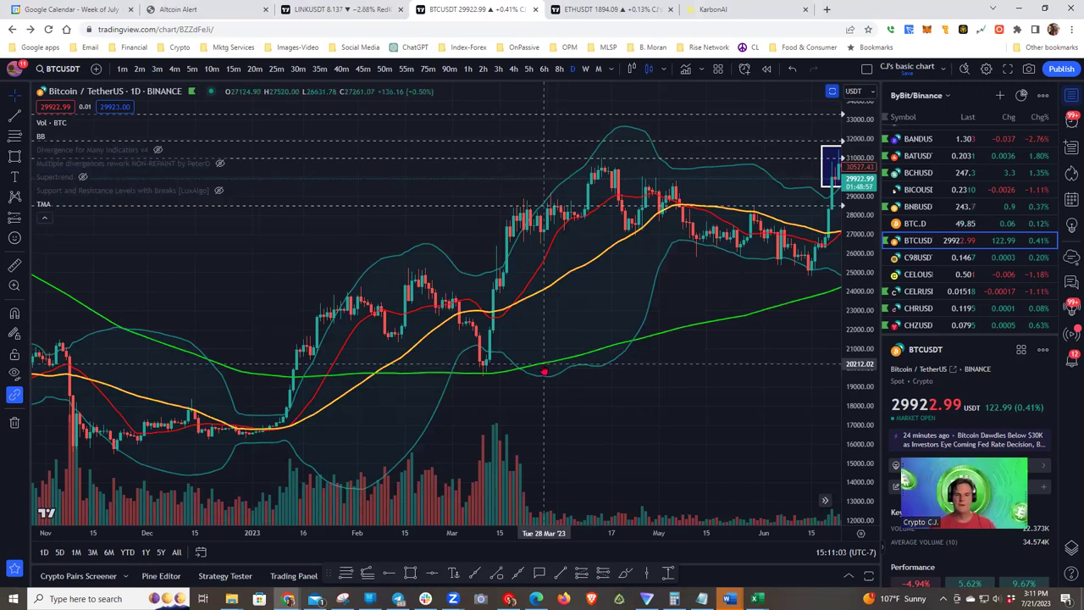
pyautogui.click(684, 390)
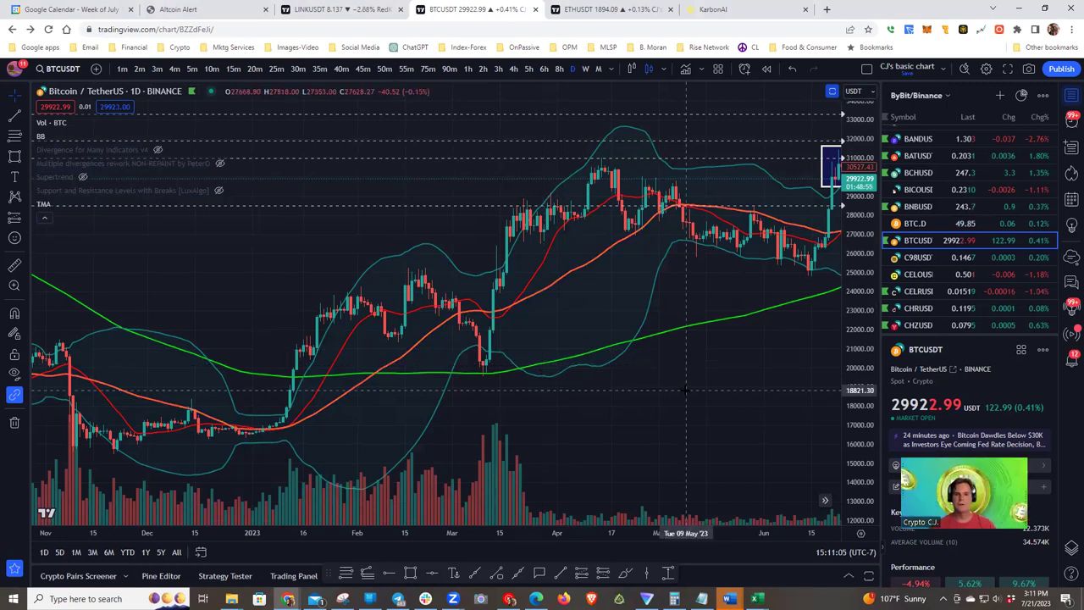
pyautogui.moveTo(636, 398); pyautogui.dragTo(521, 407)
pyautogui.moveTo(423, 413); pyautogui.dragTo(322, 358)
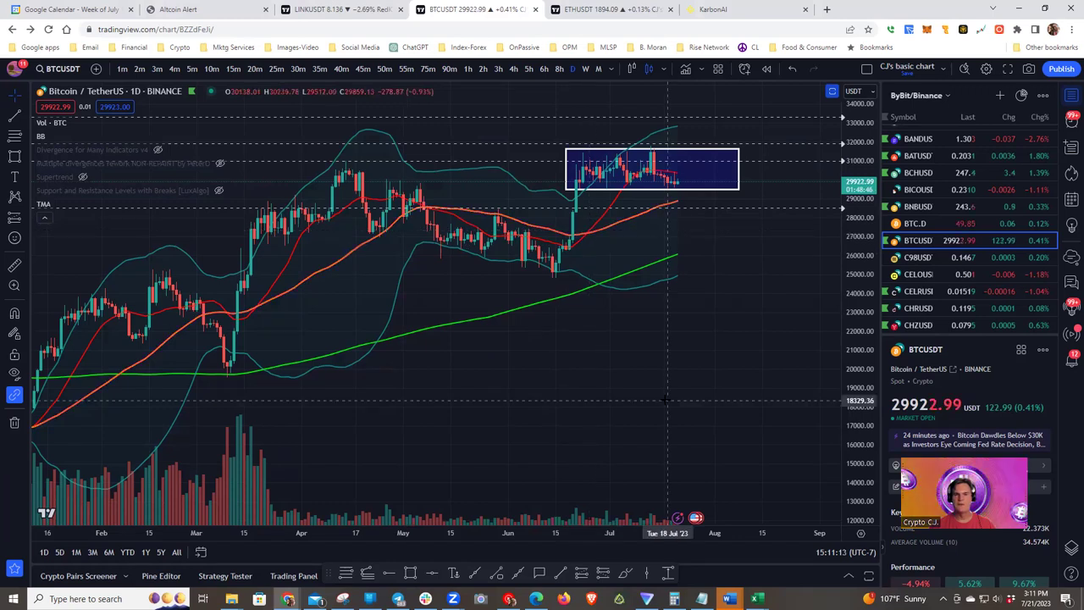
pyautogui.moveTo(691, 394); pyautogui.dragTo(674, 400)
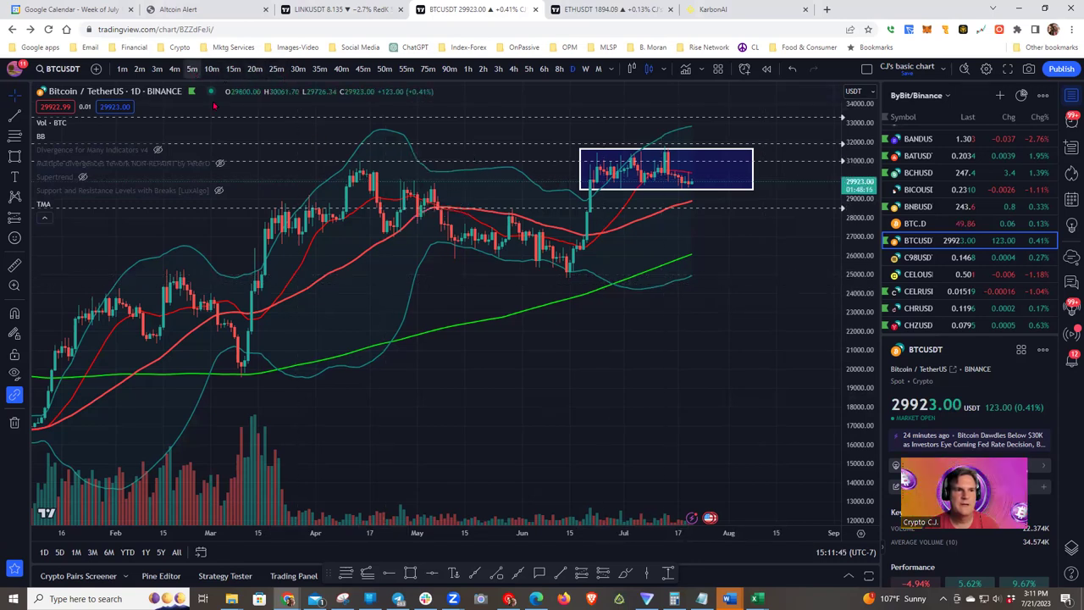
# Step: Switch the BTCUSDT chart to the 5-minute interval and show the latest candles
pyautogui.click(192, 69)
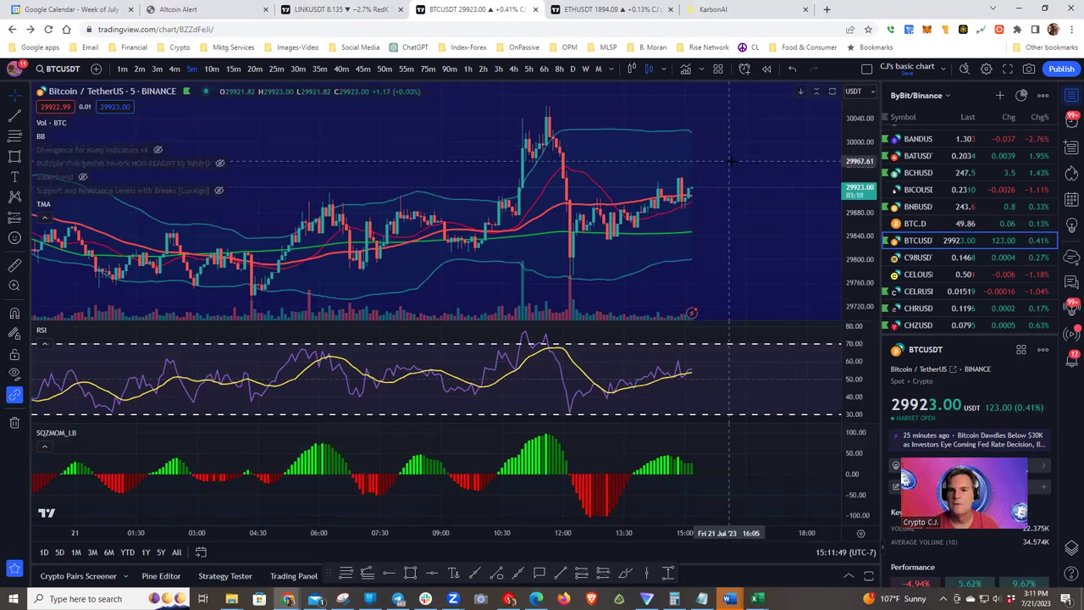
pyautogui.moveTo(741, 161); pyautogui.dragTo(774, 178)
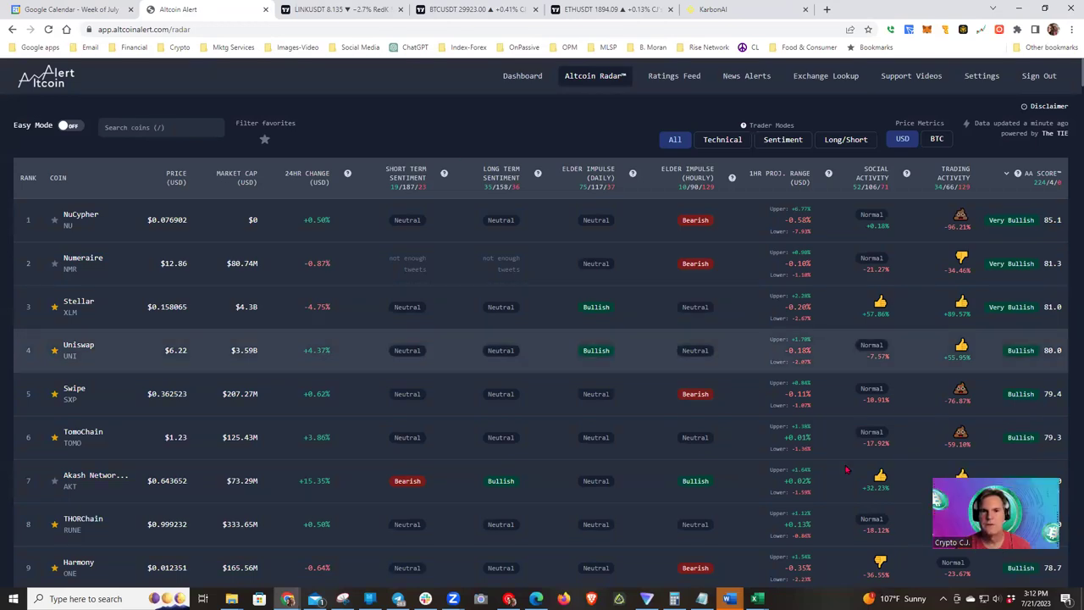
# Step: On the Altcoin Alert site, reload the Altcoin Radar page and sort the coins by AA Score in descending order
pyautogui.rightClick(448, 123)
pyautogui.click(467, 154)
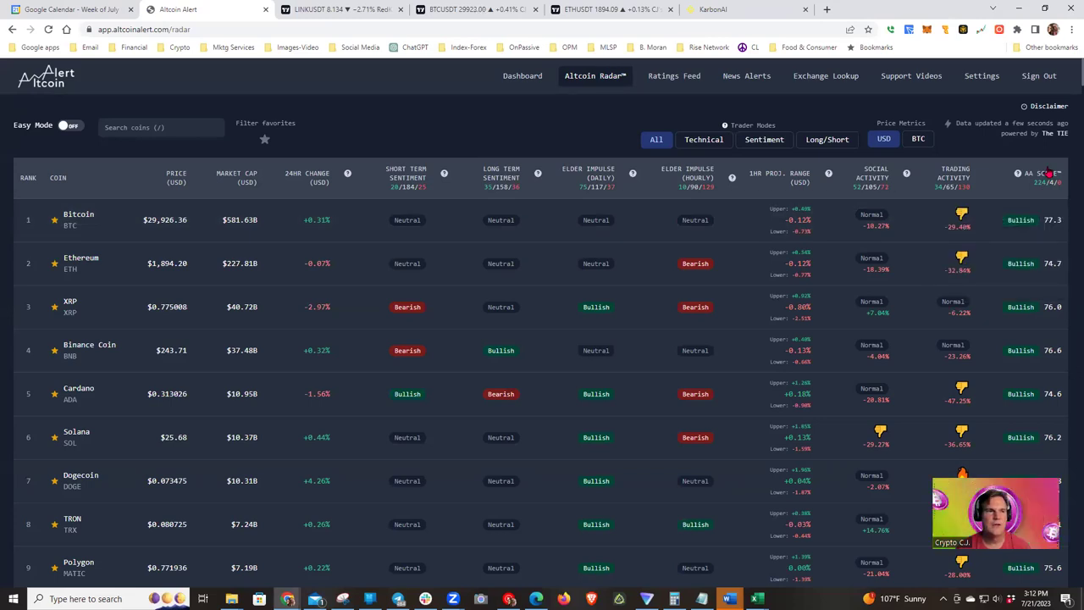
pyautogui.click(1050, 178)
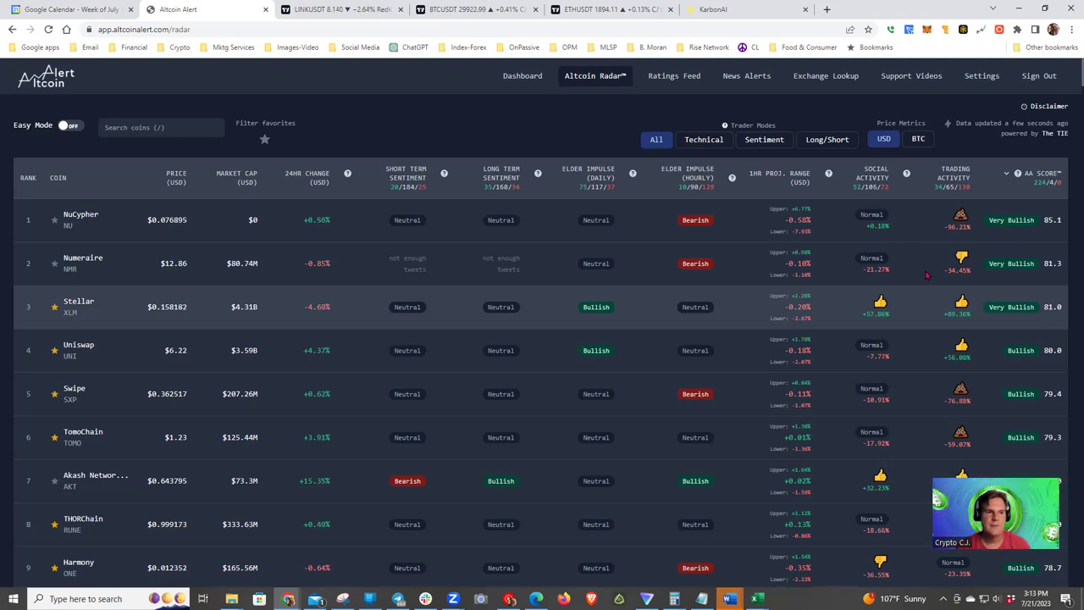
# Step: Look through the open LINKUSDT, BTCUSDT and ETHUSDT charts in TradingView, then duplicate the BTCUSDT chart's browser tab
pyautogui.click(322, 10)
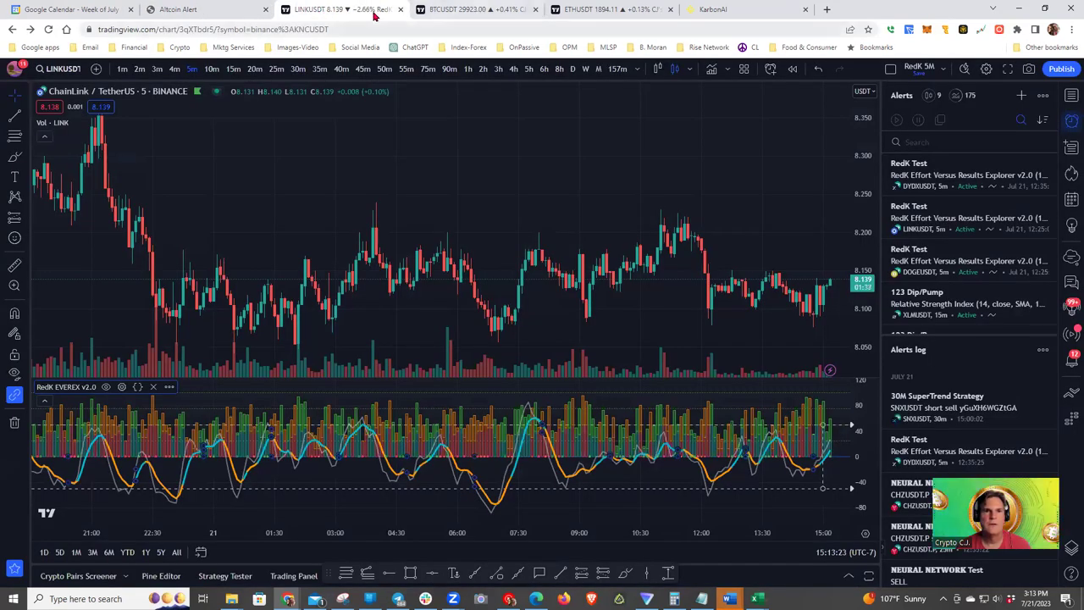
pyautogui.click(464, 10)
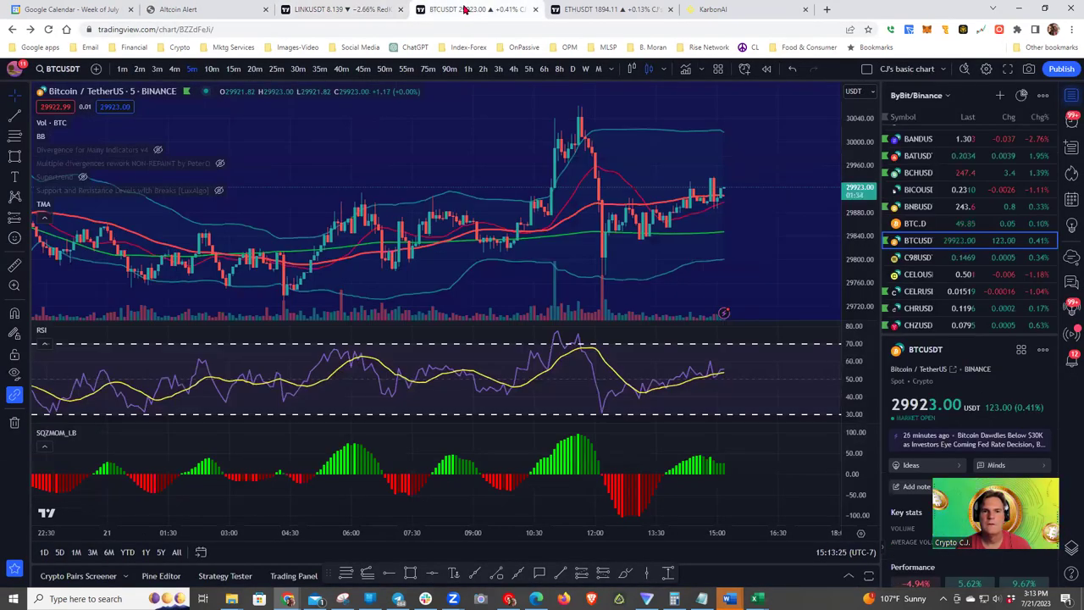
pyautogui.hotkey('ctrl', 'Tab')
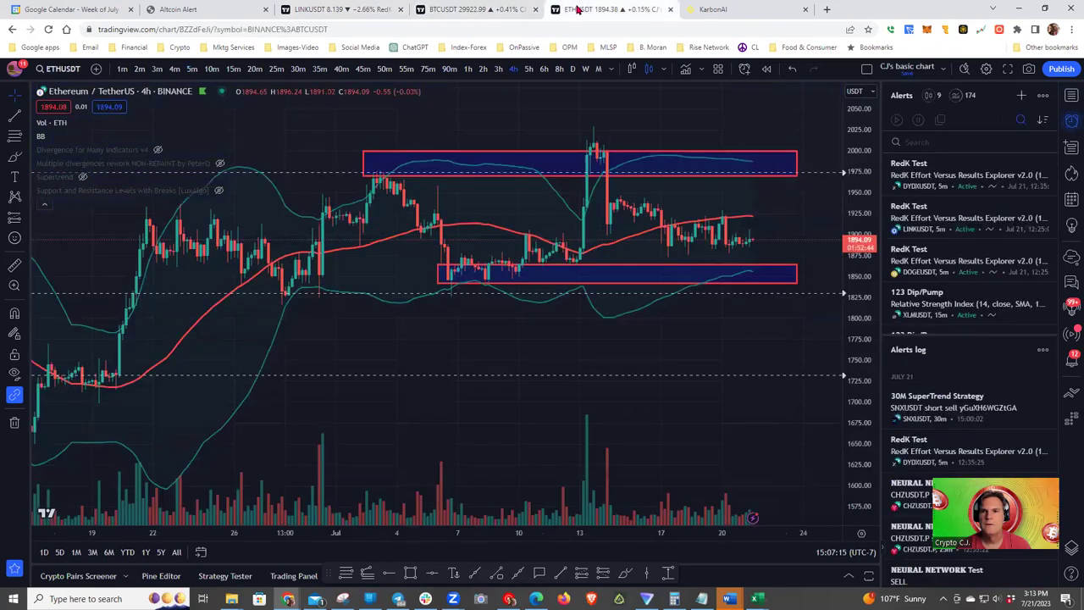
pyautogui.click(484, 11)
pyautogui.rightClick(466, 9)
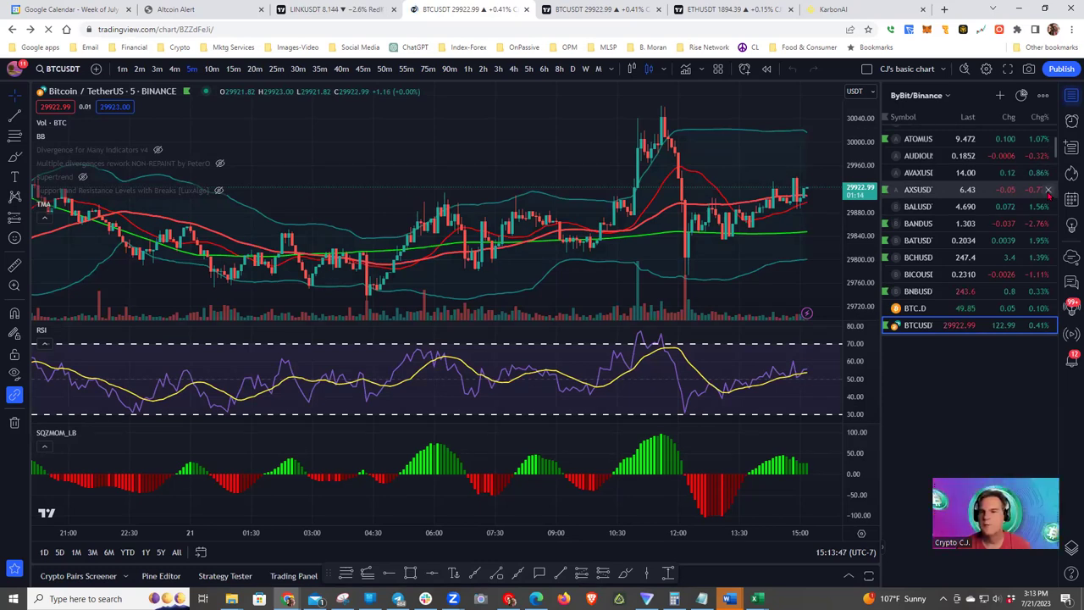
# Step: Load XLMUSDT from the ByBit/Binance watchlist into the duplicated chart and dismiss the triggered alerts window
pyautogui.scroll(-5, 999, 206)
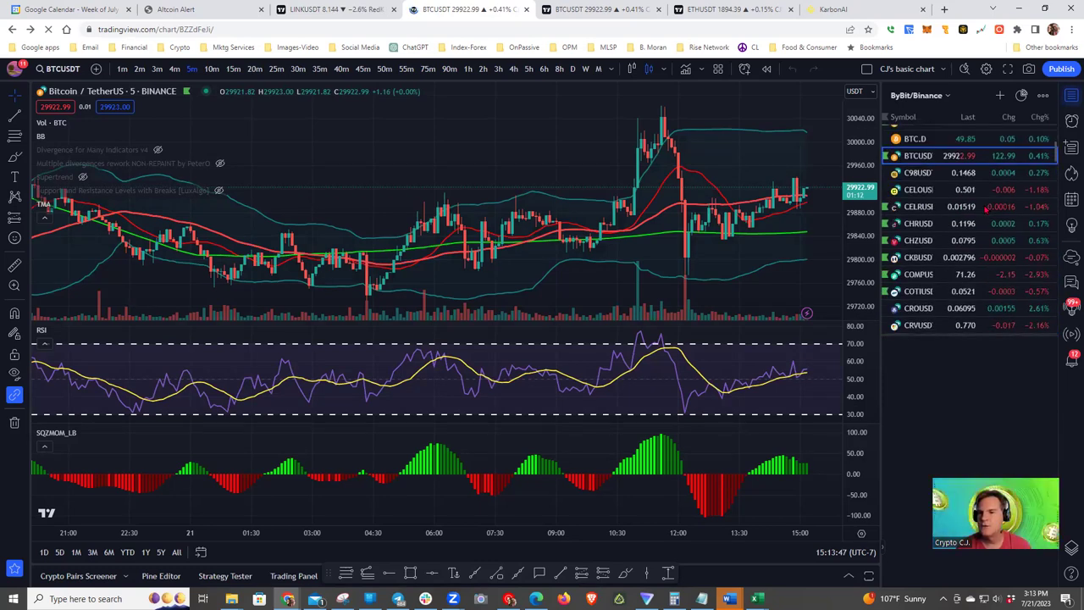
pyautogui.scroll(-10, 987, 206)
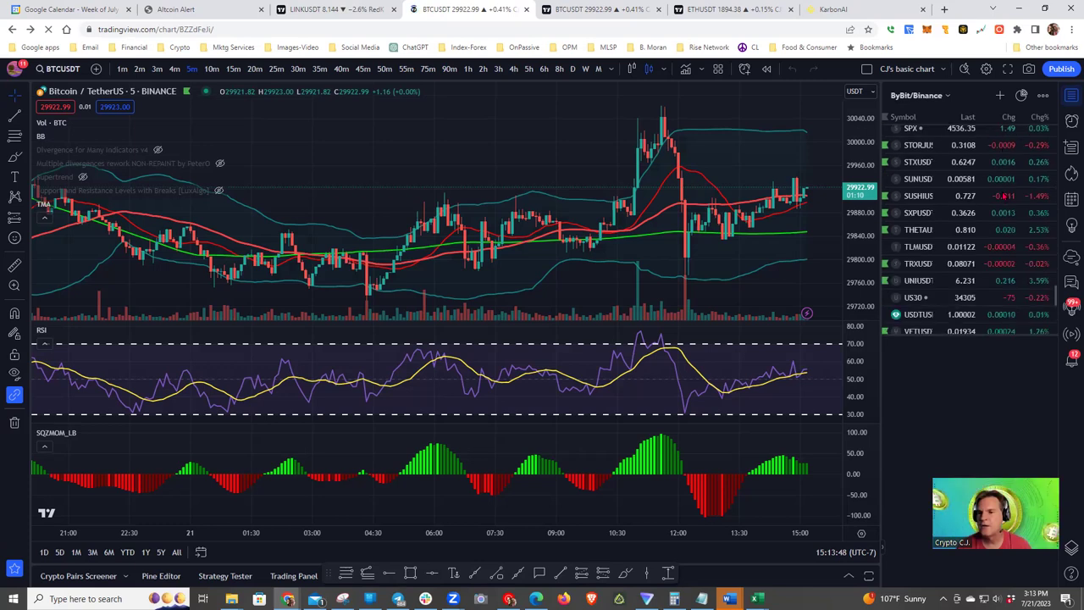
pyautogui.scroll(-5, 1006, 194)
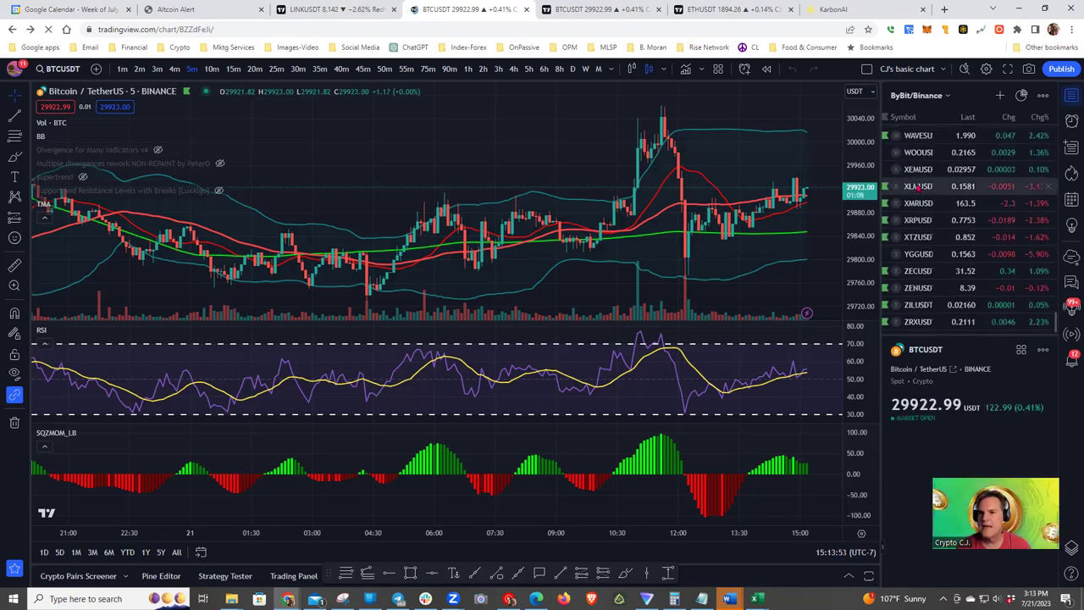
pyautogui.click(918, 186)
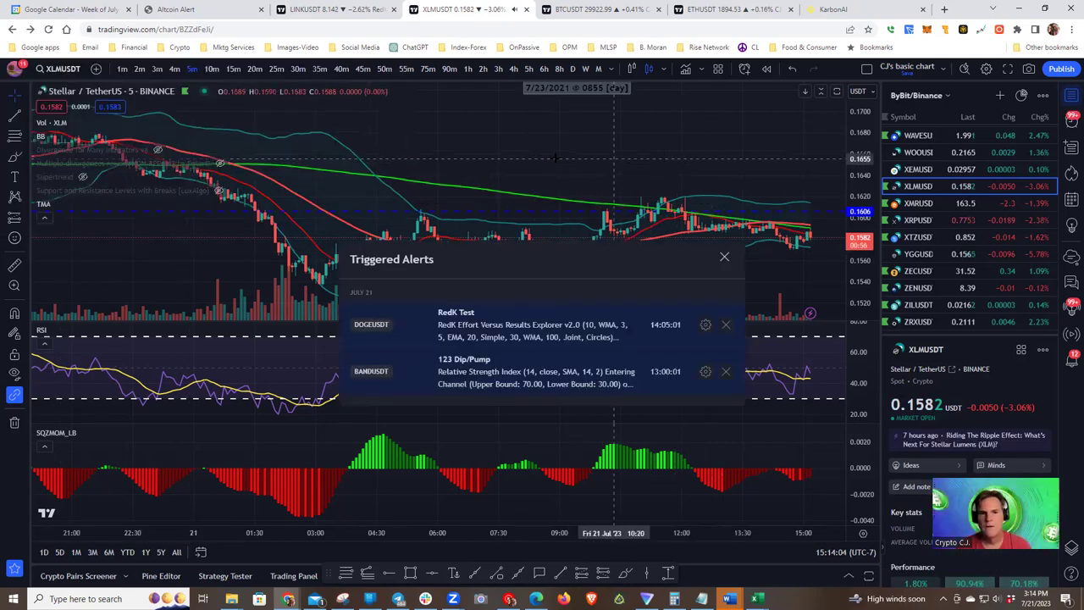
pyautogui.click(724, 256)
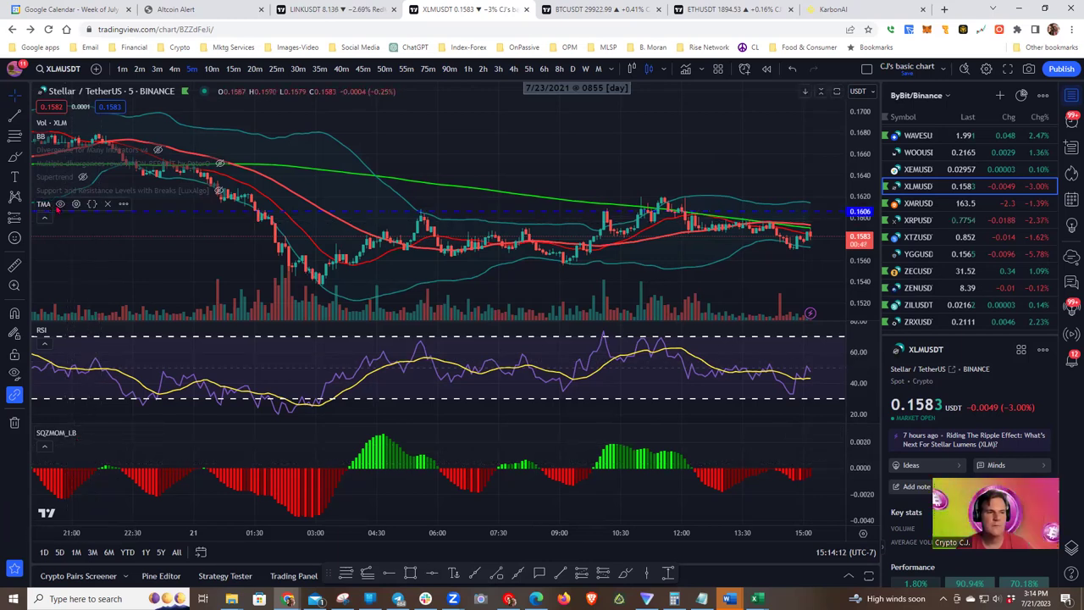
# Step: Hide the TMA indicator on the XLMUSDT 5-minute chart and bring the latest candles into view
pyautogui.click(59, 203)
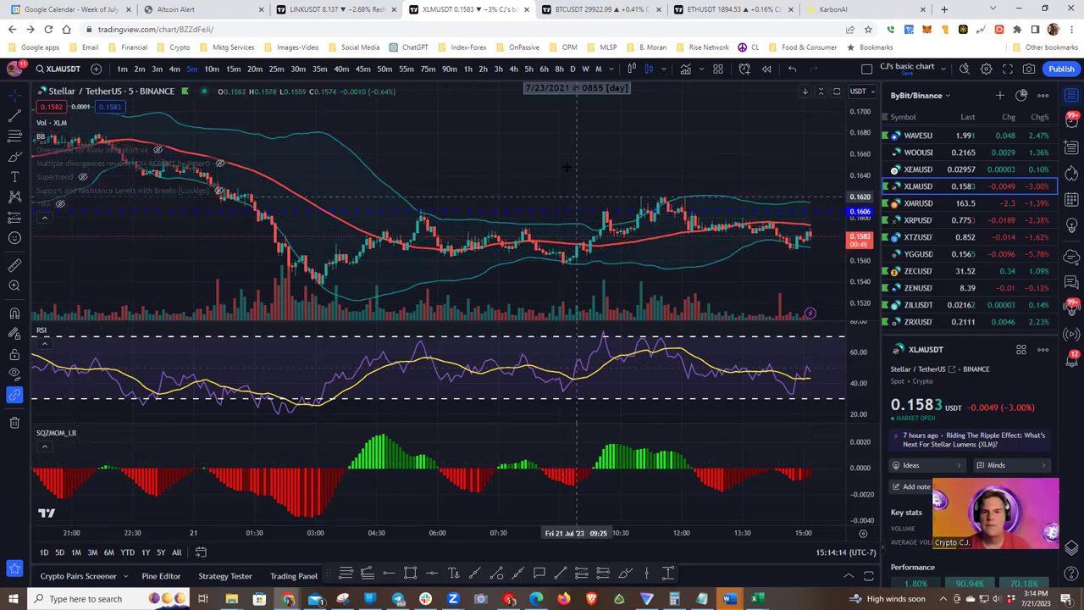
pyautogui.hscroll(3, 518, 165)
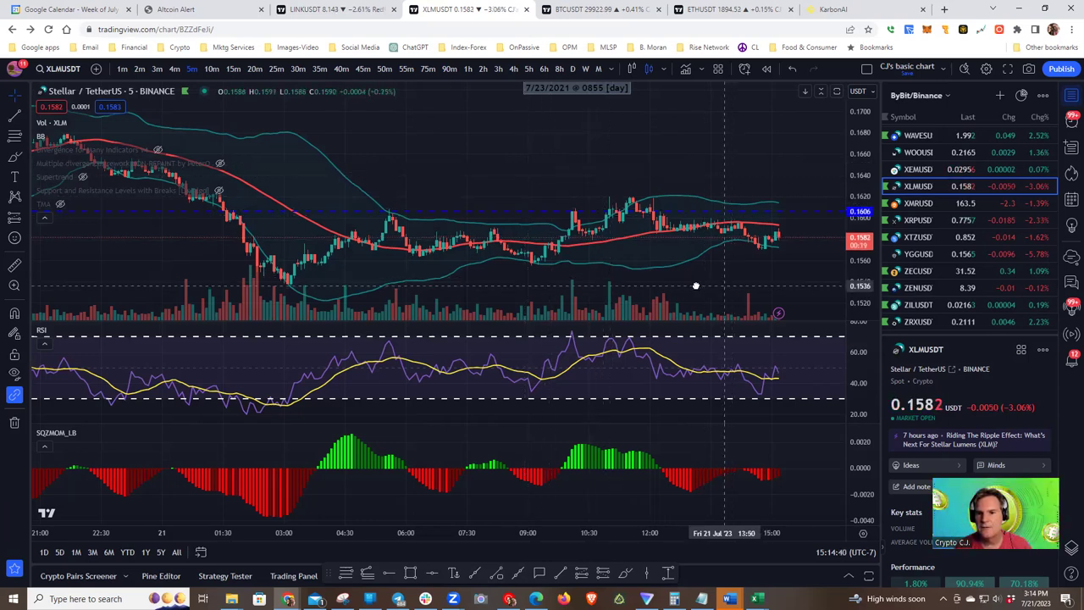
# Step: Look back through the XLMUSDT 5-minute price history, return to the latest candles and dismiss the triggered alerts window
pyautogui.moveTo(726, 283); pyautogui.dragTo(611, 280)
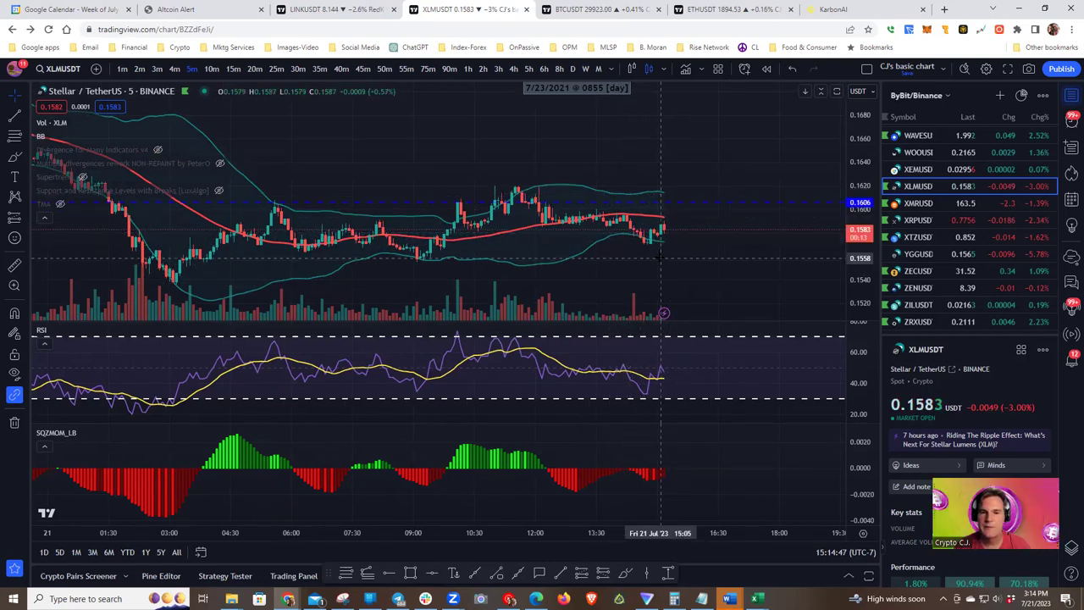
pyautogui.moveTo(432, 281); pyautogui.dragTo(659, 283)
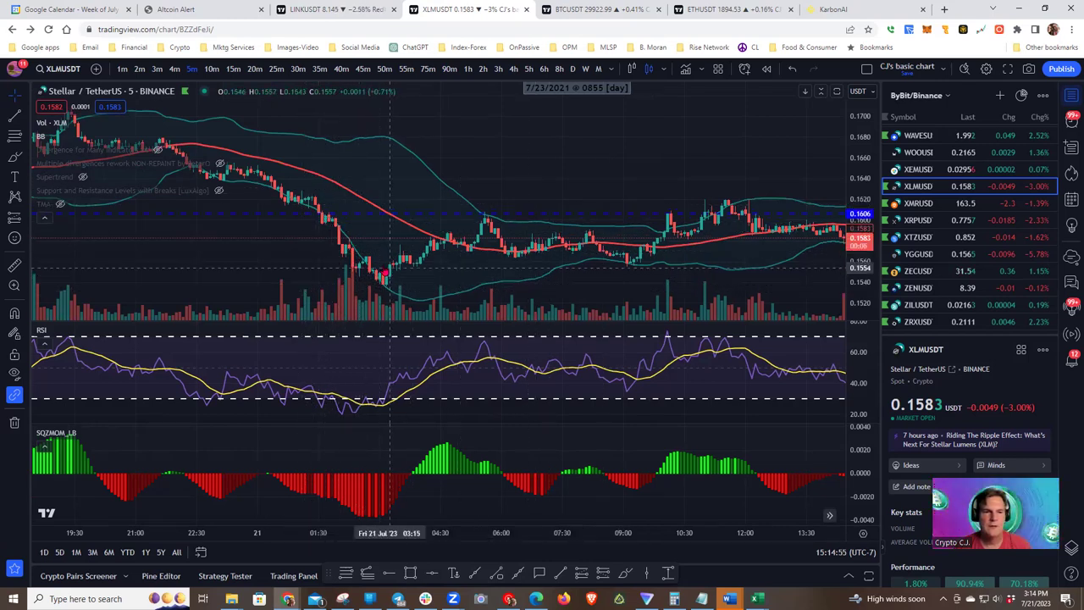
pyautogui.moveTo(315, 255); pyautogui.dragTo(424, 254)
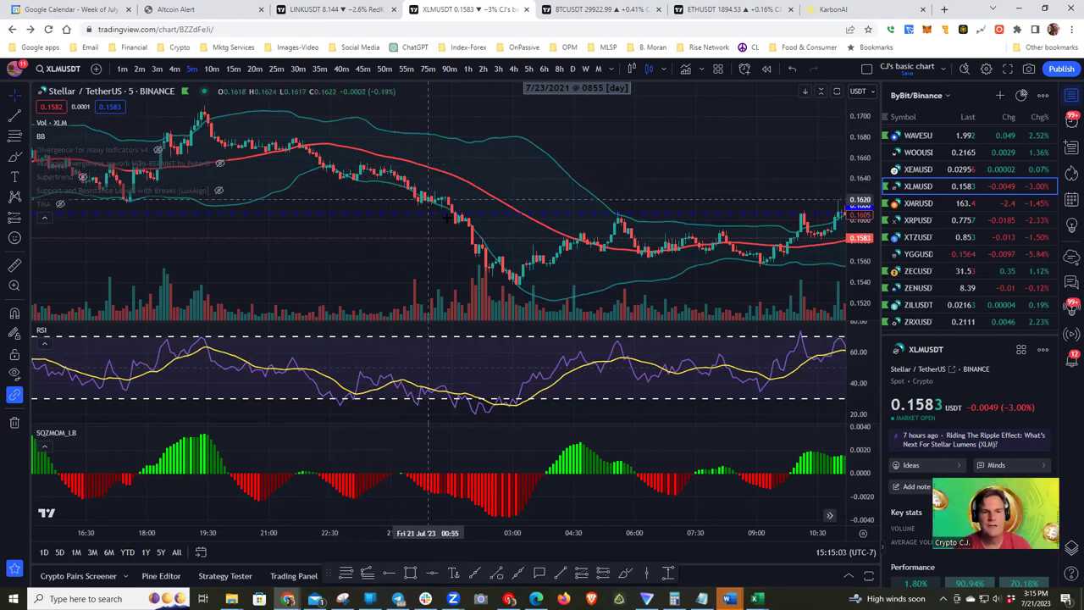
pyautogui.moveTo(417, 255); pyautogui.dragTo(173, 250)
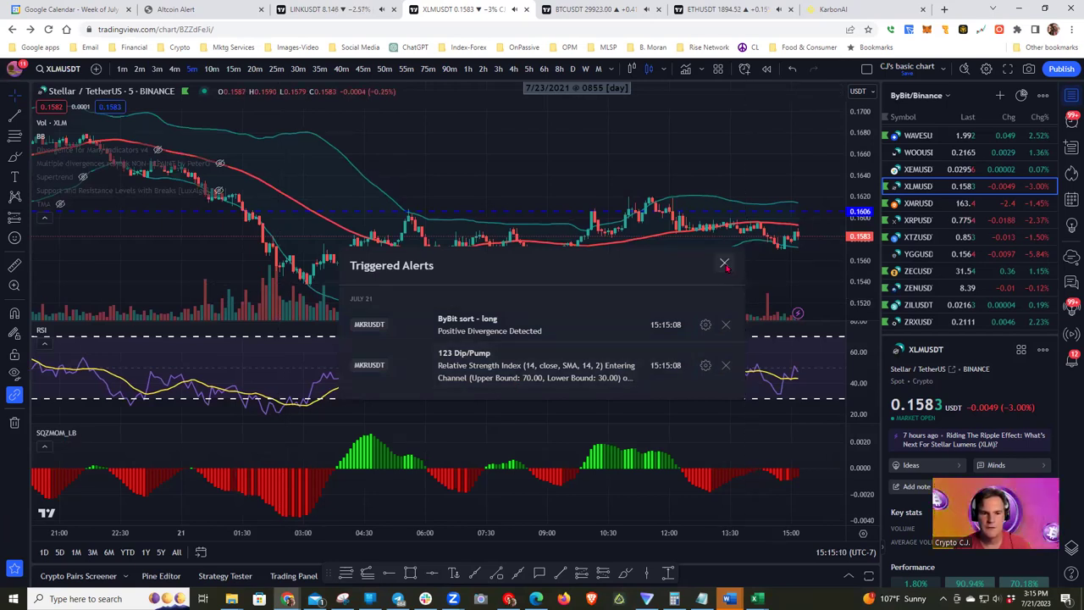
pyautogui.click(724, 264)
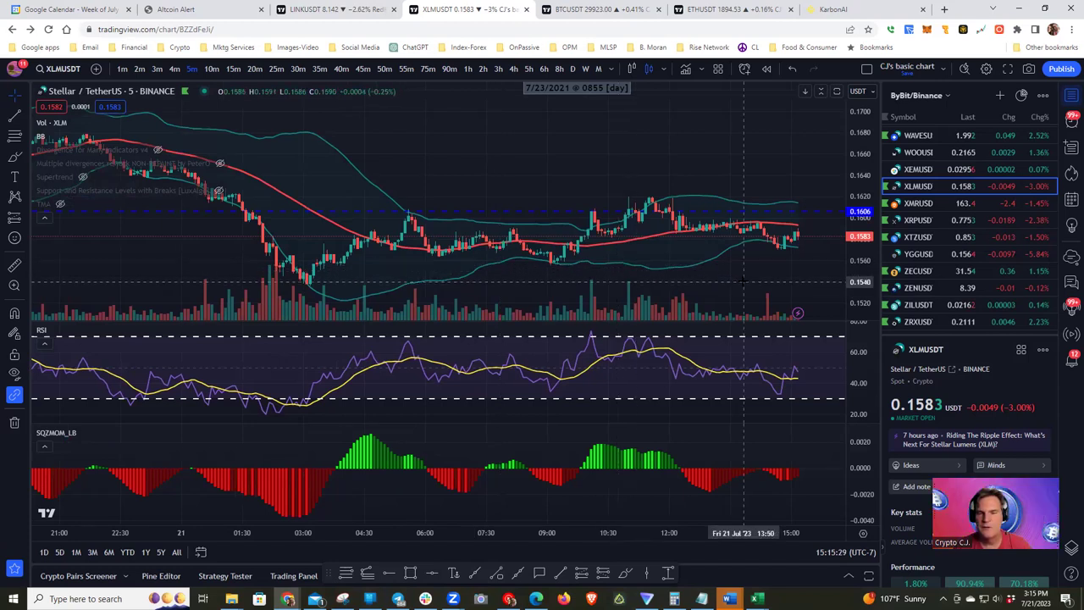
# Step: Draft a price alert for XLMUSDT crossing 0.1555 and name it "AA score purchase?"
pyautogui.moveTo(744, 280); pyautogui.dragTo(694, 279)
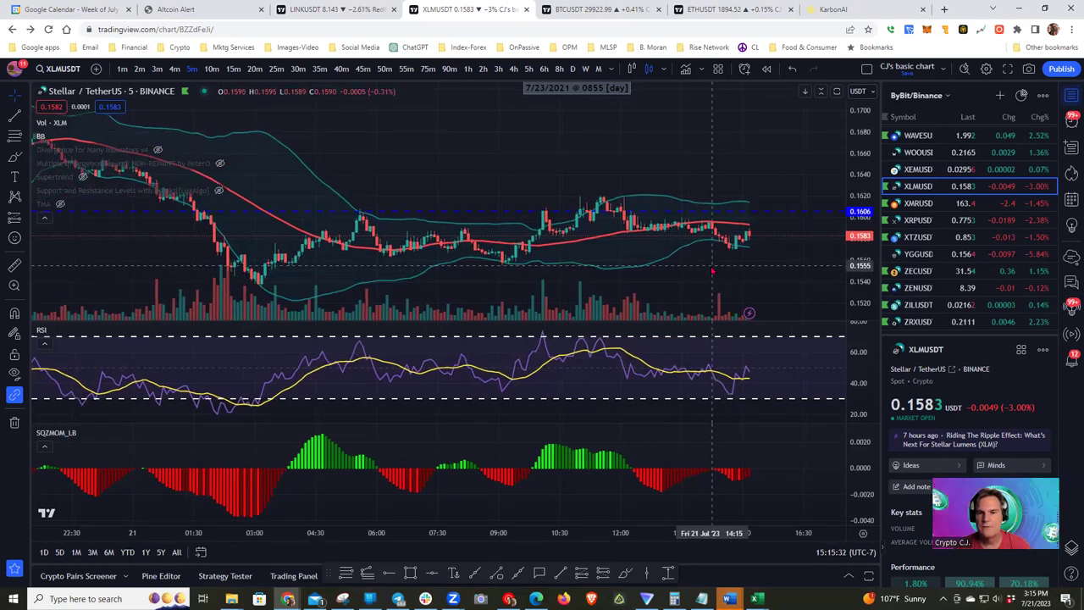
pyautogui.rightClick(713, 271)
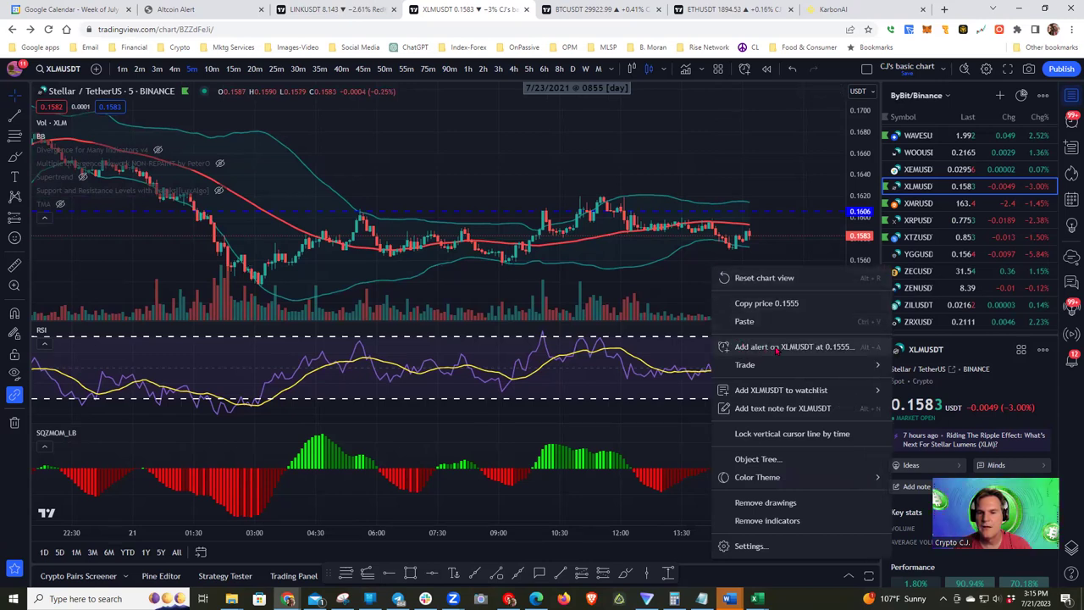
pyautogui.click(775, 347)
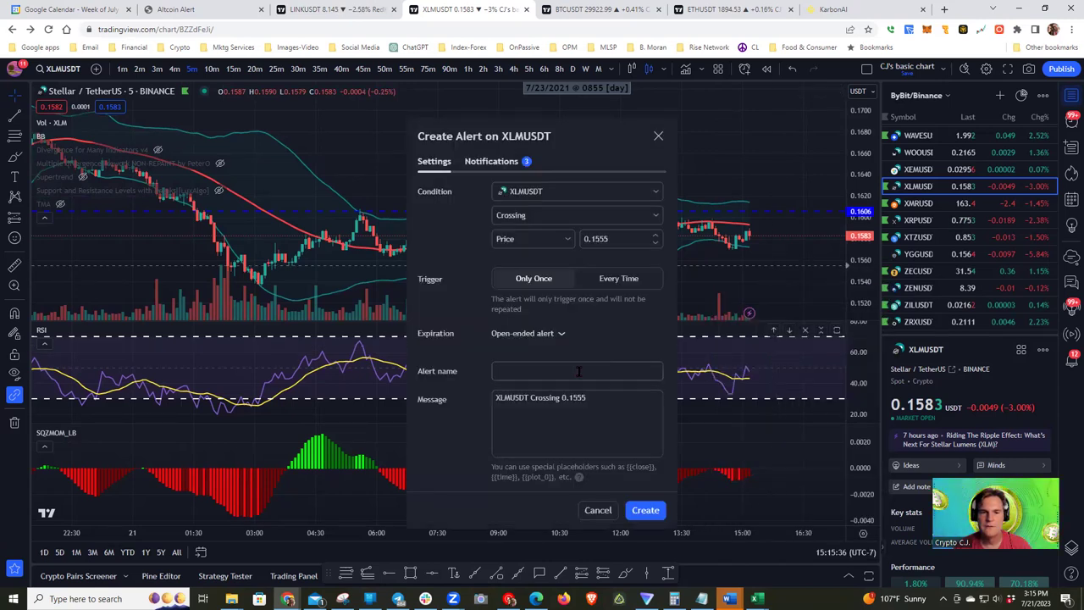
pyautogui.click(559, 372)
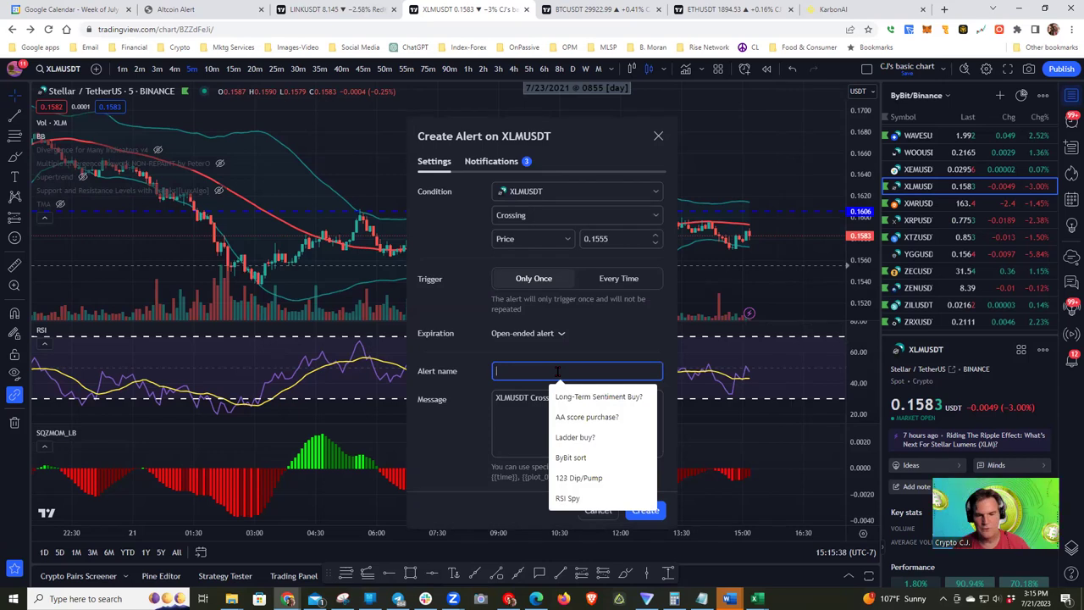
pyautogui.write('AA')
pyautogui.click(569, 396)
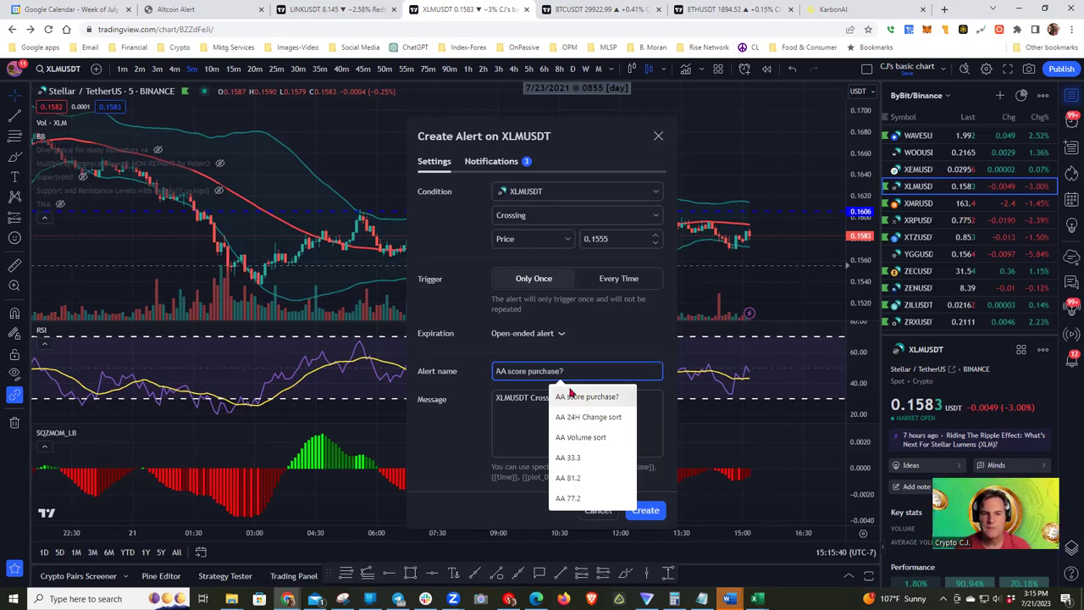
# Step: Review the draft alert's notification options, set its sound to 3 Notes Reverb, and discard the alert
pyautogui.click(485, 162)
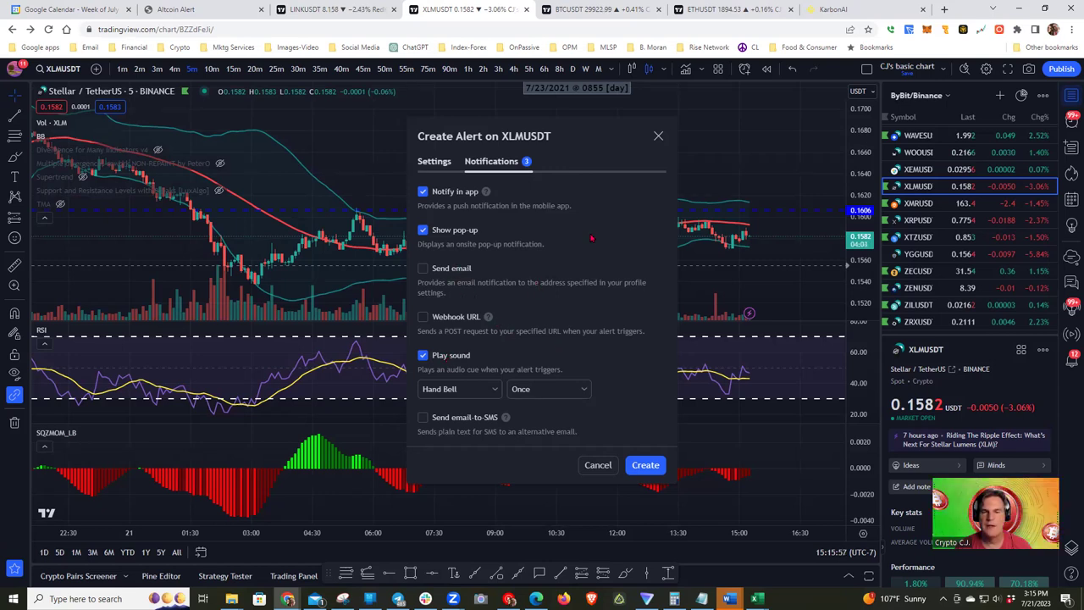
pyautogui.click(433, 162)
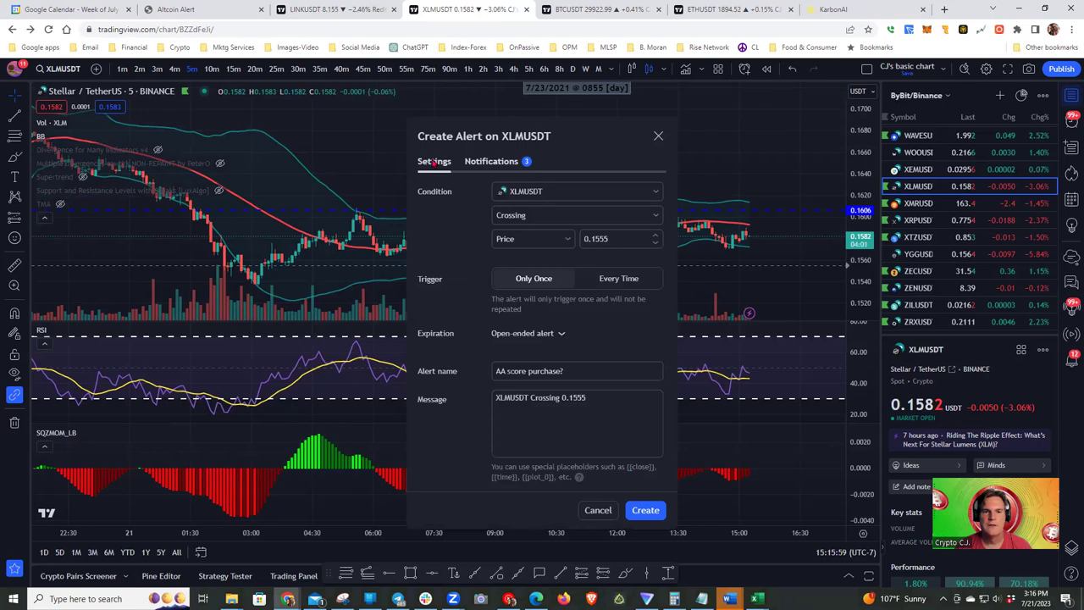
pyautogui.click(491, 162)
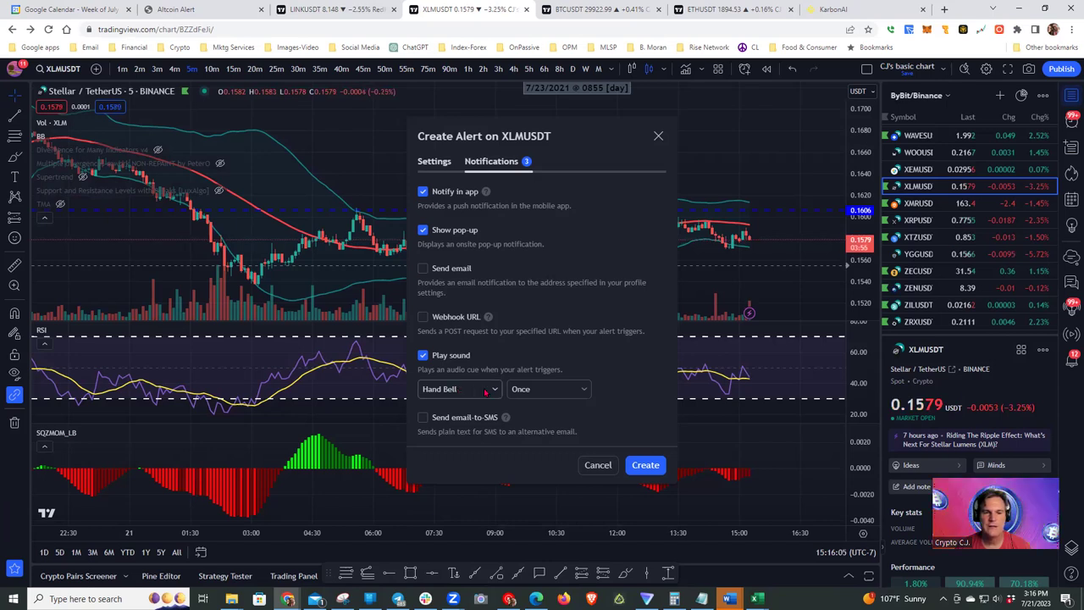
pyautogui.click(491, 390)
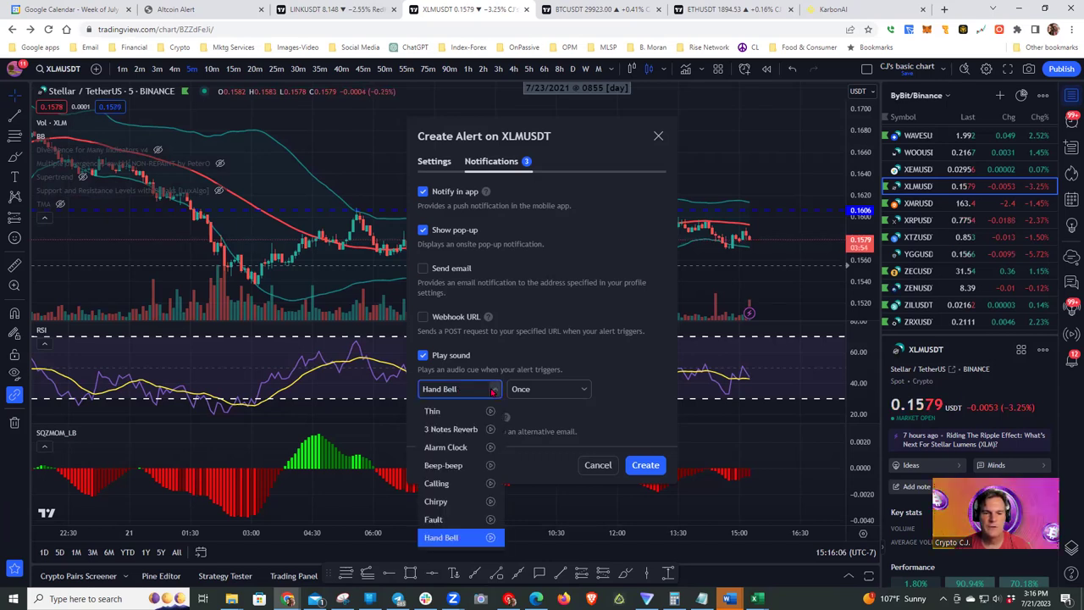
pyautogui.click(464, 430)
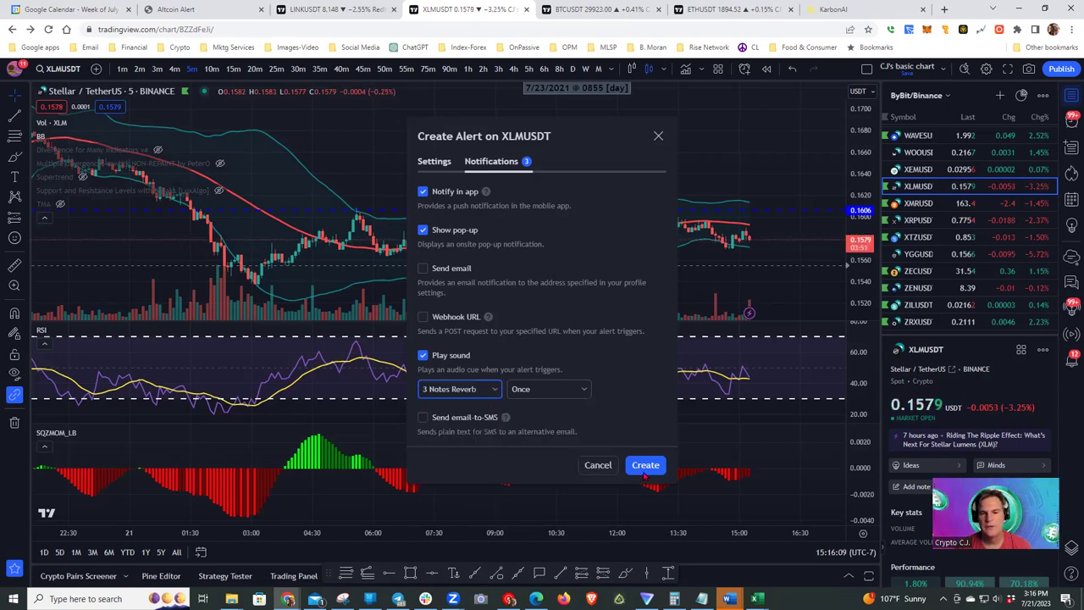
pyautogui.click(594, 468)
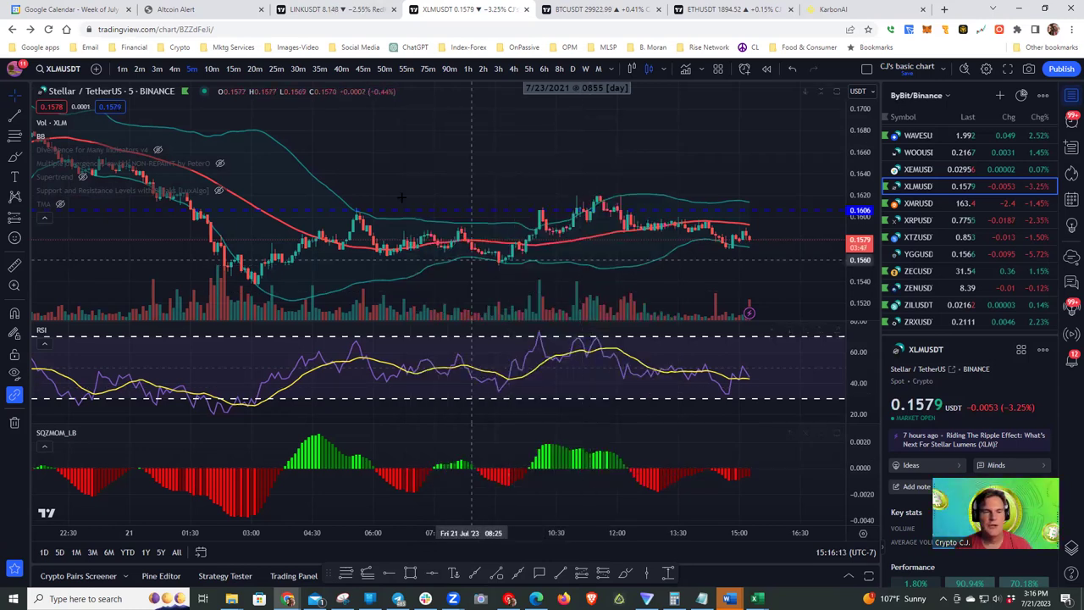
# Step: Switch the XLMUSDT chart to 15 minutes and show the Divergence for Many Indicators v4 and Multiple divergences rework NON-REPAINT indicators
pyautogui.hscroll(-2, 444, 167)
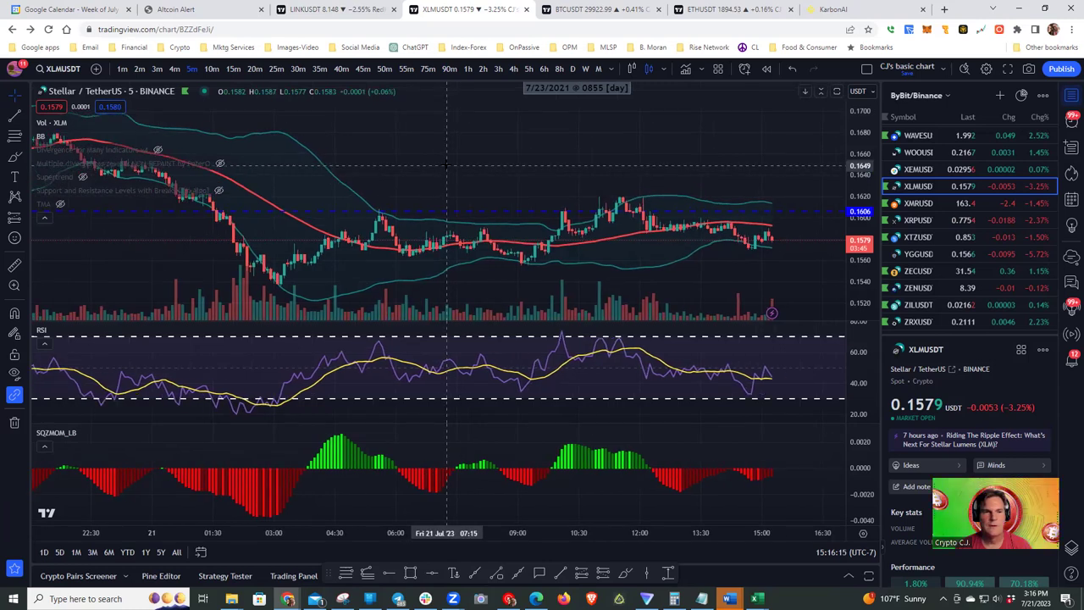
pyautogui.click(233, 69)
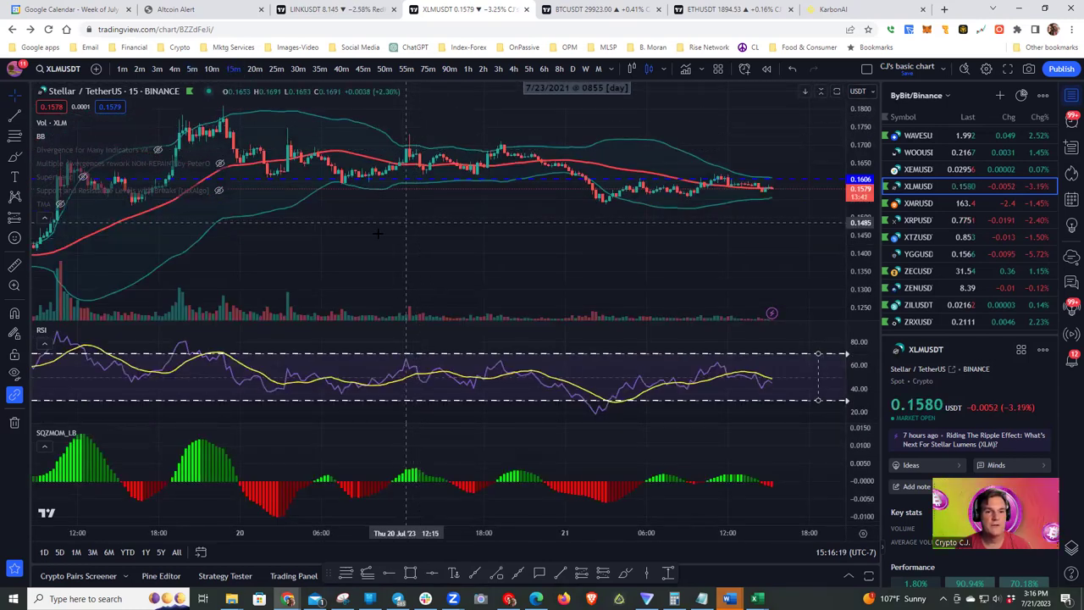
pyautogui.hscroll(-1, 398, 238)
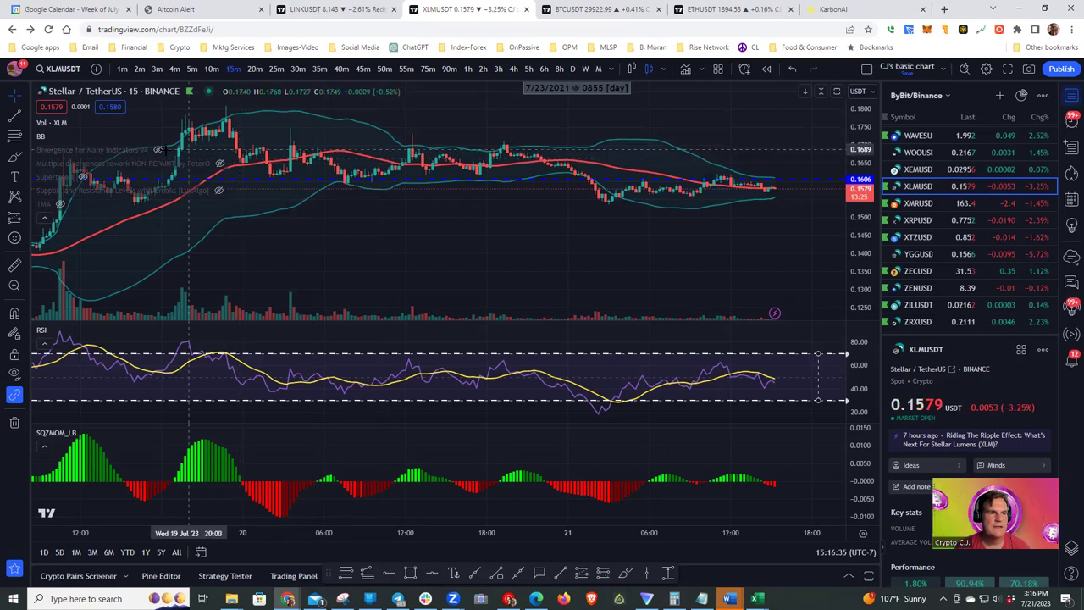
pyautogui.click(158, 150)
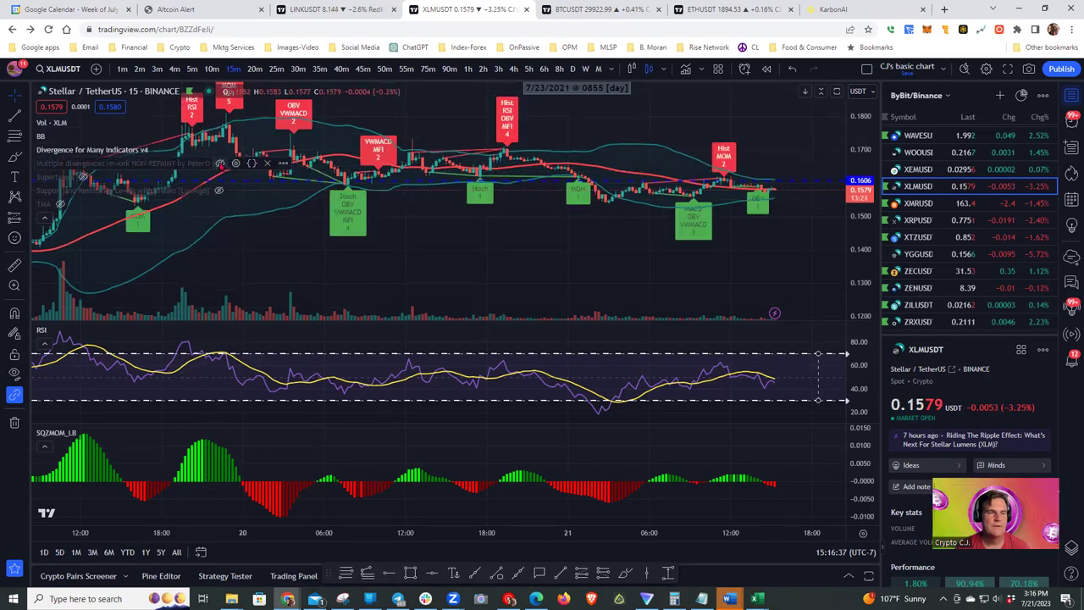
pyautogui.click(219, 162)
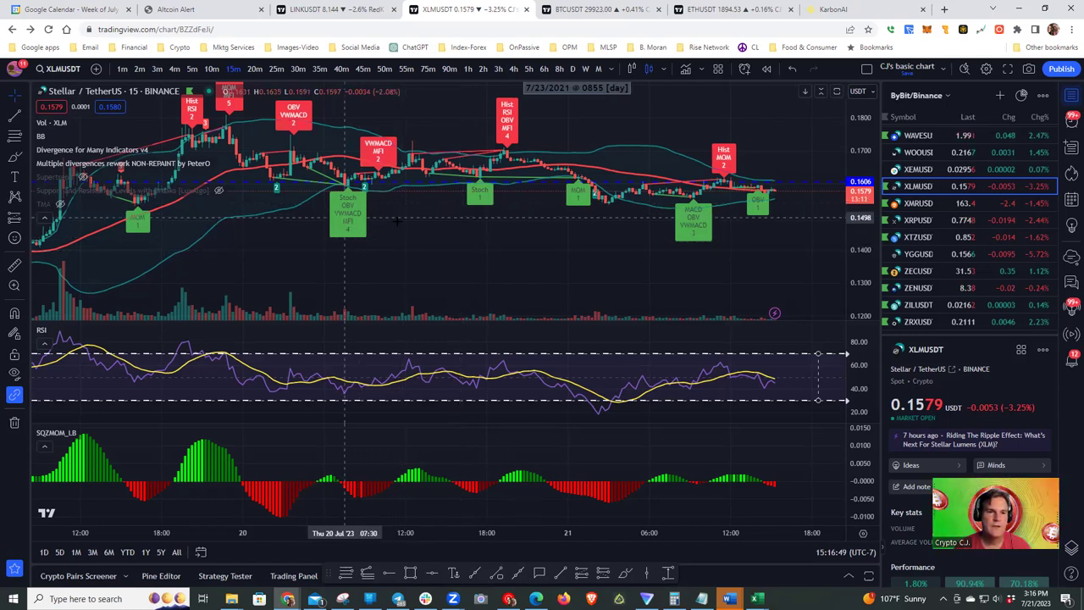
# Step: Measure the price moves that follow the green Stoch/OBV/VWMACD/MFI, Stoch and MOM divergence labels, clearing each measurement
pyautogui.moveTo(454, 236); pyautogui.dragTo(531, 233)
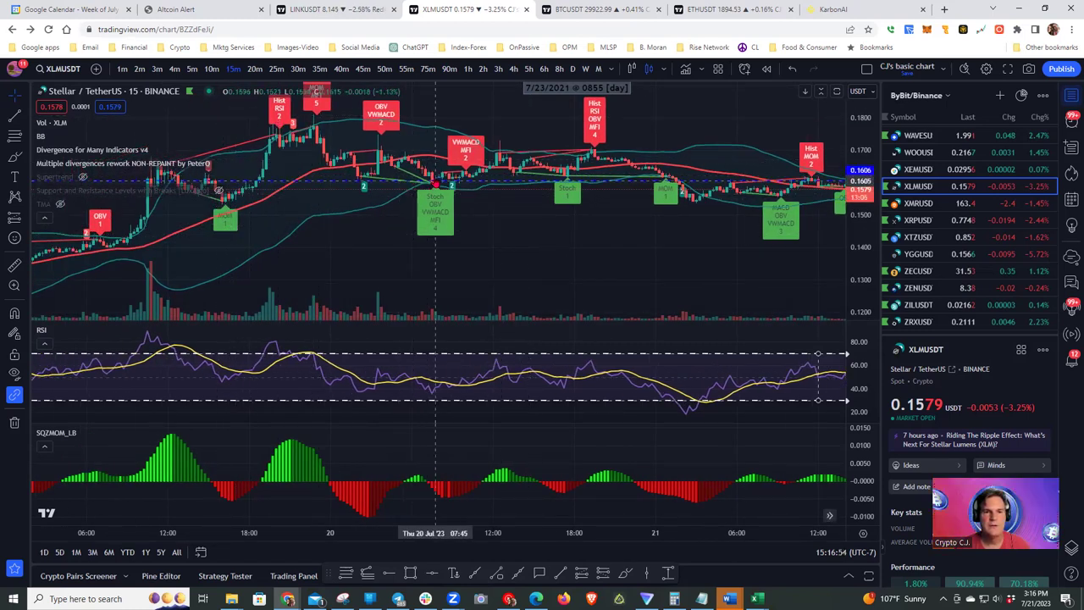
pyautogui.keyDown('shift'); pyautogui.click(436, 180); pyautogui.keyUp('shift')
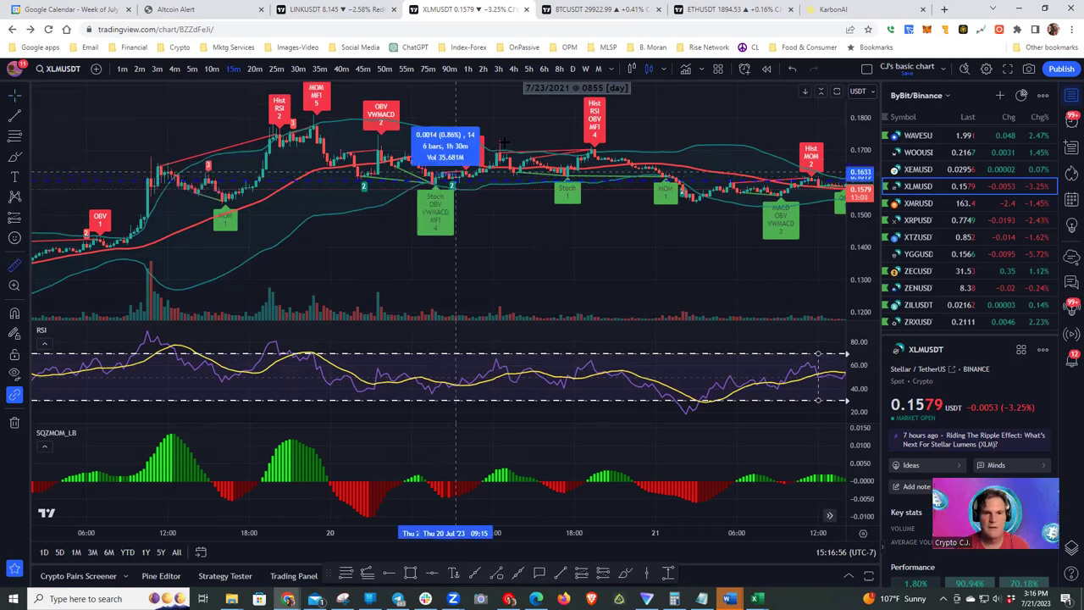
pyautogui.click(636, 233)
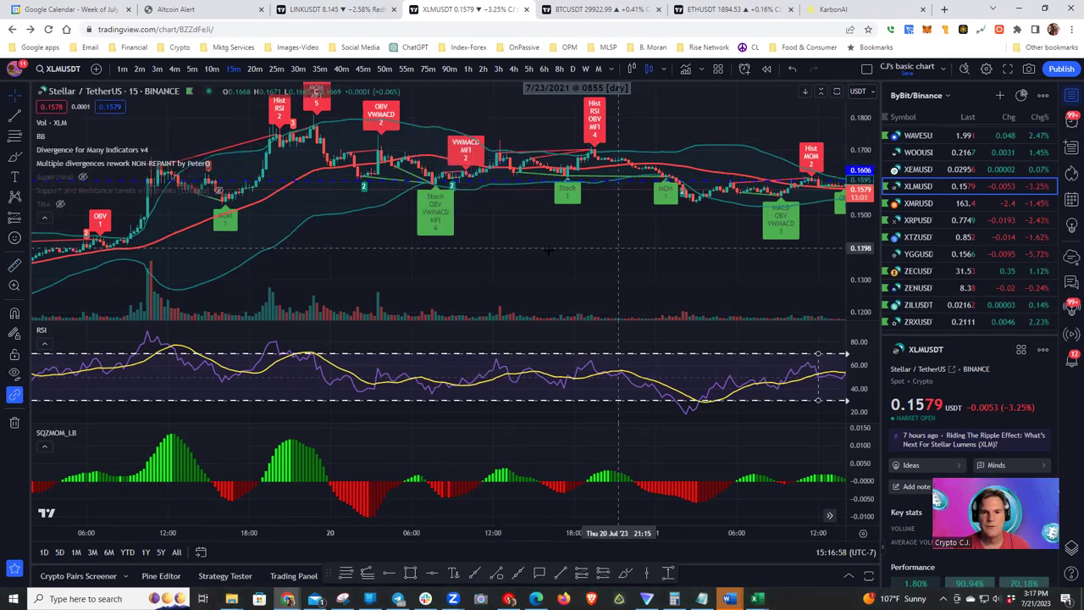
pyautogui.moveTo(461, 251); pyautogui.dragTo(409, 254)
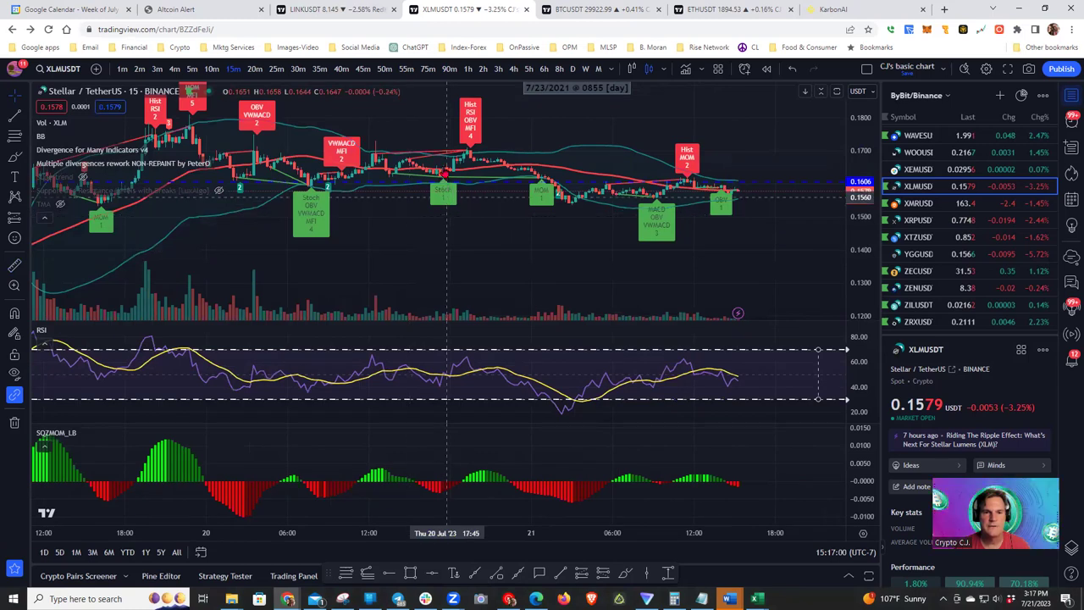
pyautogui.keyDown('shift'); pyautogui.click(443, 173); pyautogui.keyUp('shift')
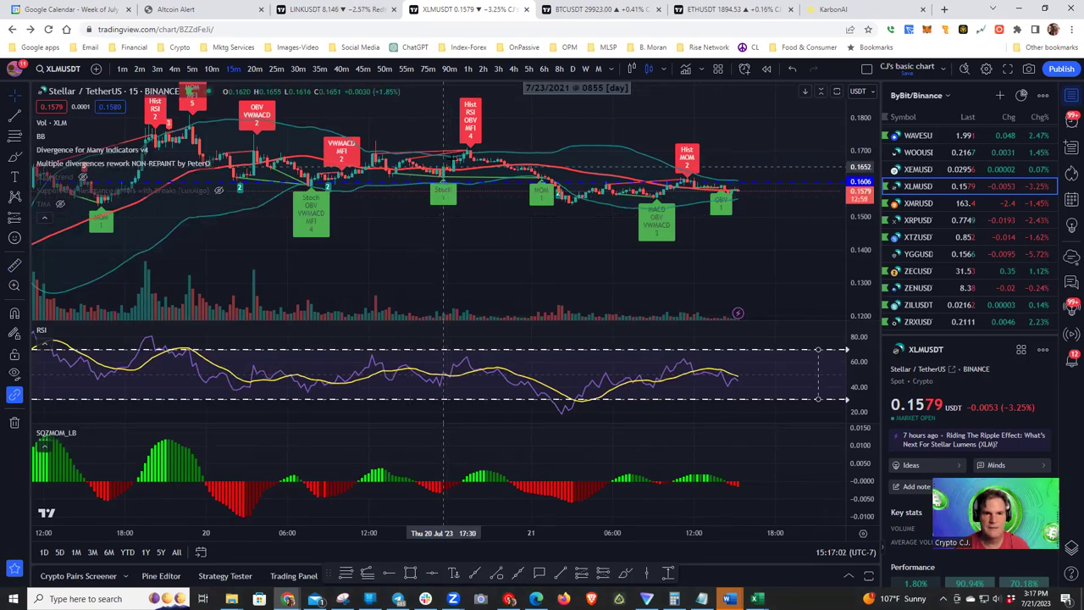
pyautogui.click(555, 240)
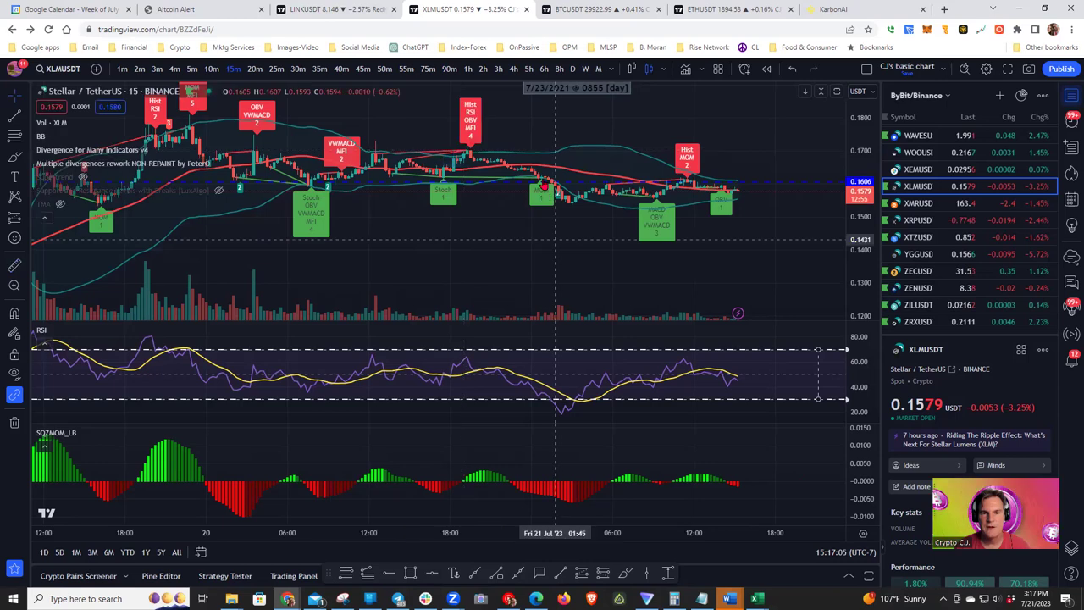
pyautogui.keyDown('shift'); pyautogui.click(542, 179); pyautogui.keyUp('shift')
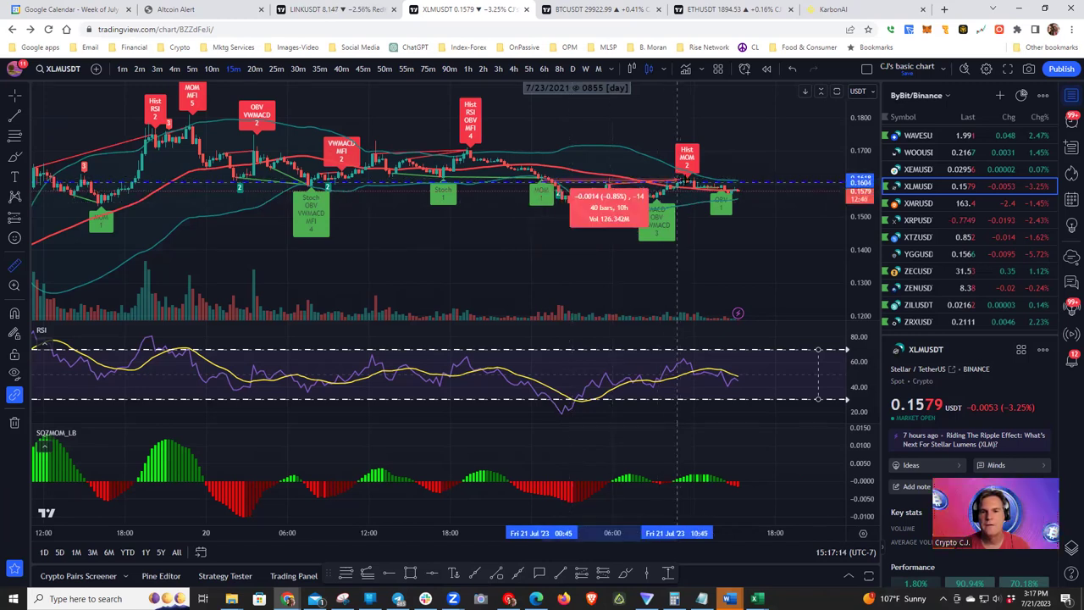
pyautogui.click(491, 253)
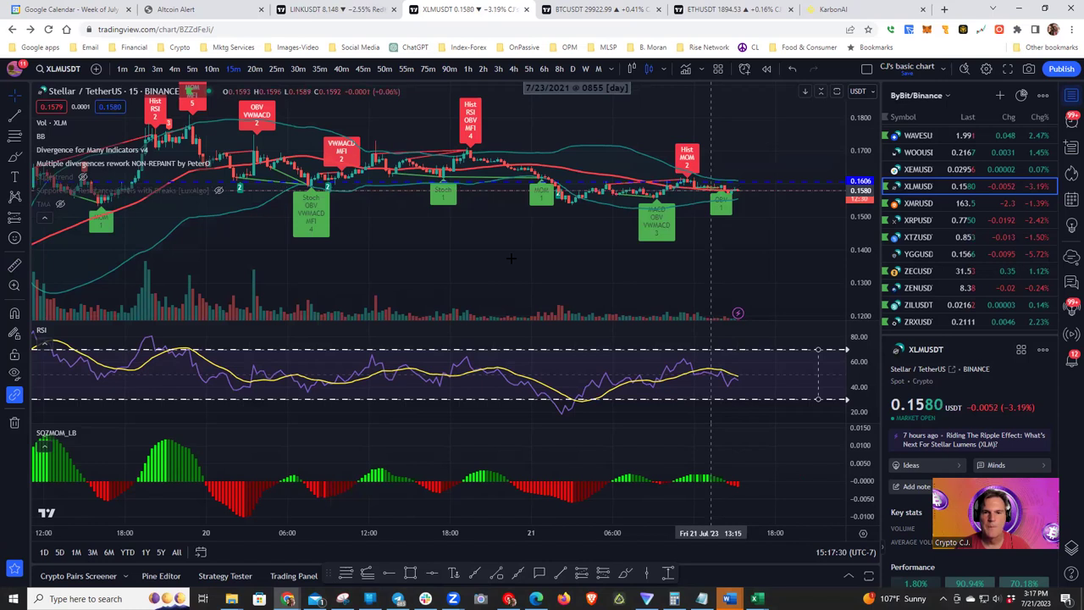
# Step: Measure the price move from the red Hist/RSI divergence label to the following MOM/MFI label, and clear the measurement
pyautogui.hscroll(-2, 578, 254)
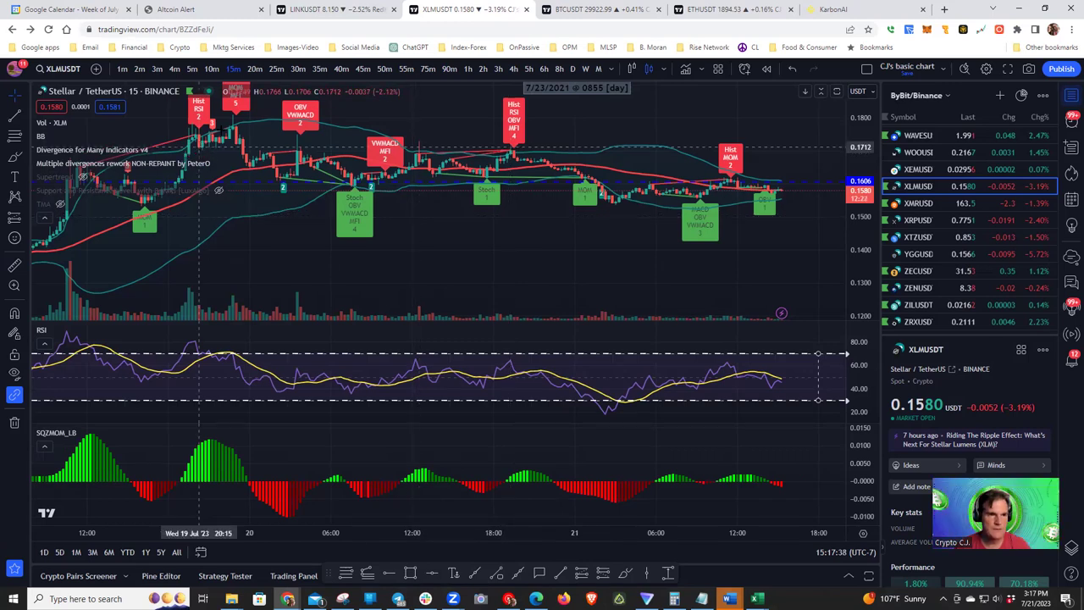
pyautogui.keyDown('shift'); pyautogui.click(199, 147); pyautogui.keyUp('shift')
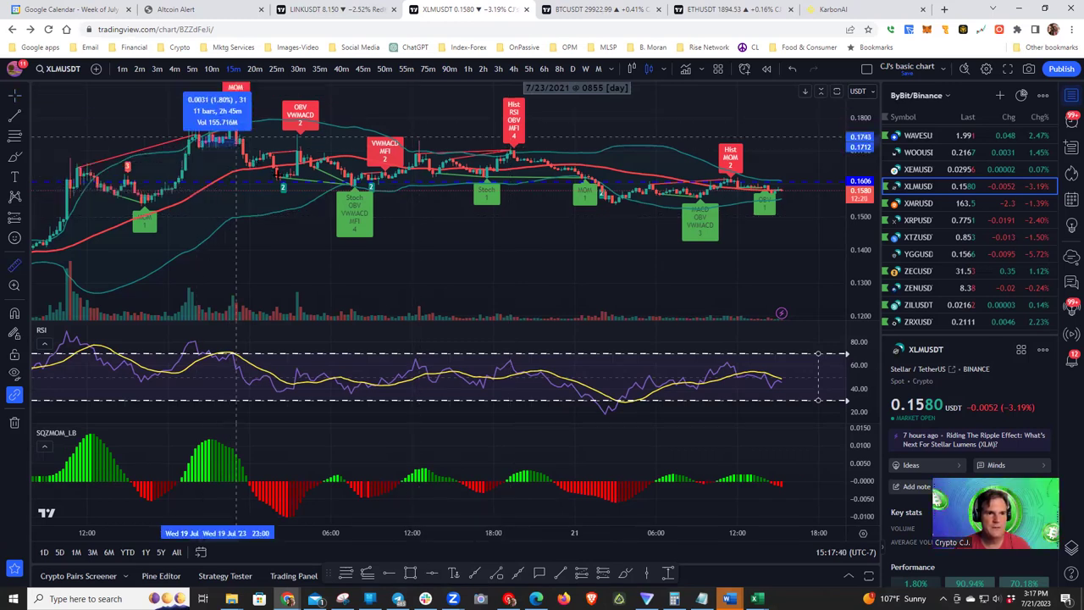
pyautogui.click(454, 241)
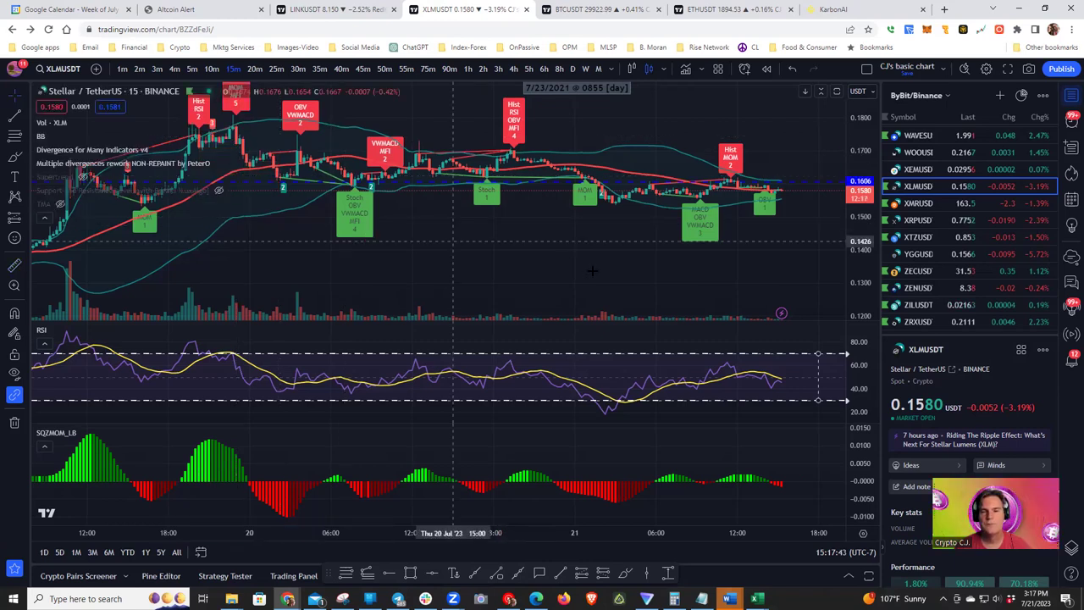
# Step: Draft an alert on Divergence for Many Indicators v4 for Positive Divergence Detected, triggering once per bar close
pyautogui.rightClick(358, 220)
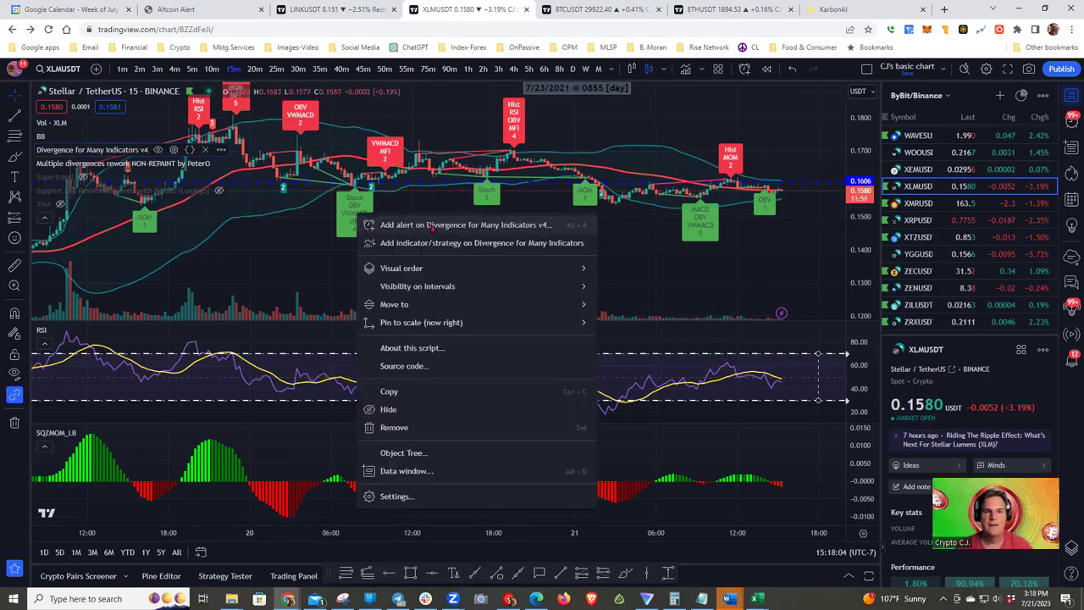
pyautogui.click(432, 227)
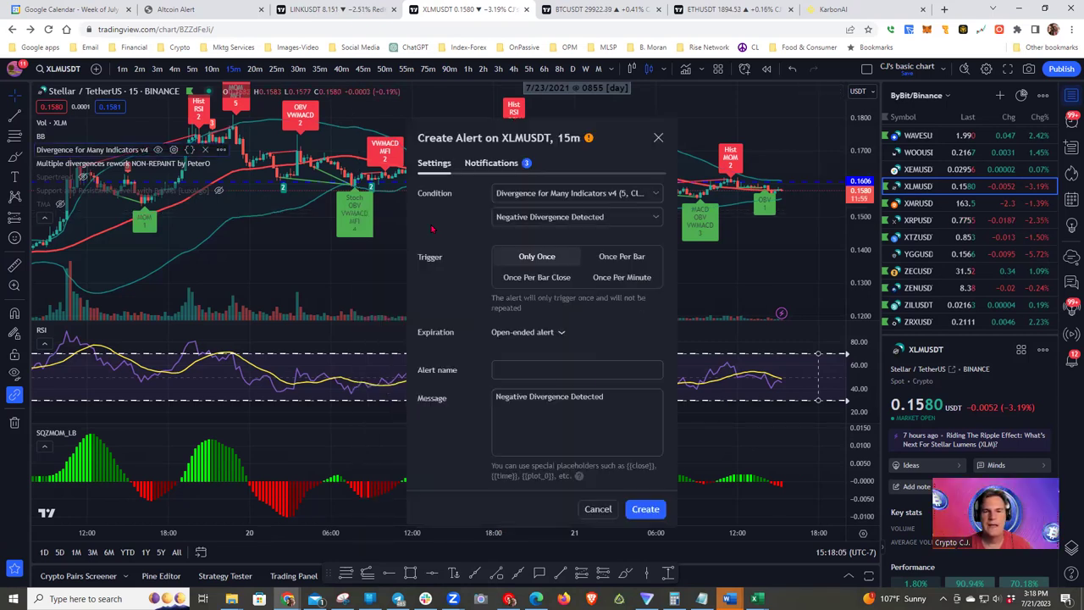
pyautogui.click(655, 219)
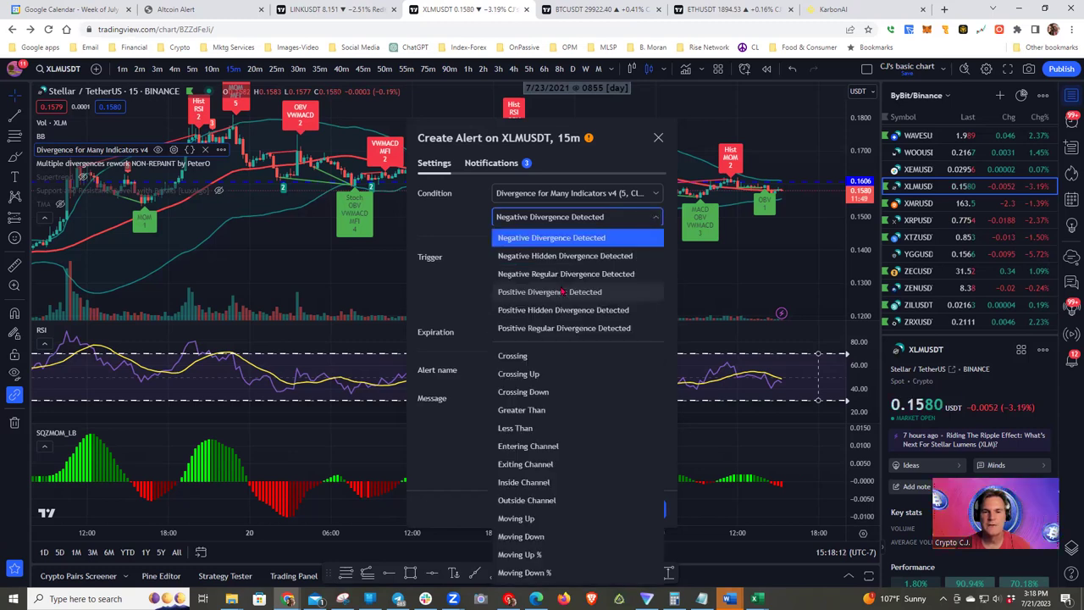
pyautogui.click(556, 296)
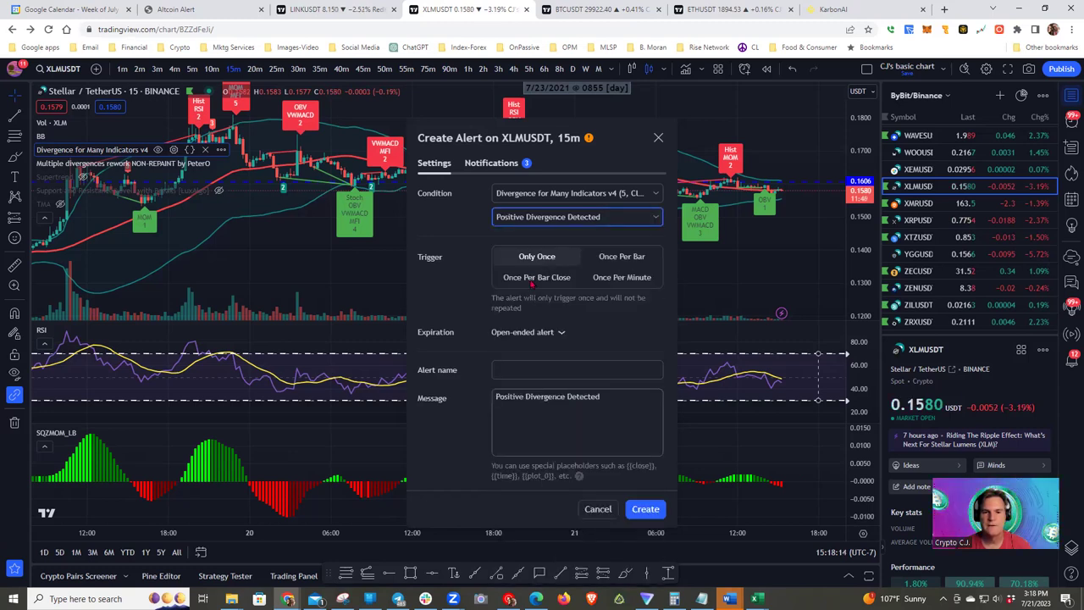
pyautogui.click(532, 279)
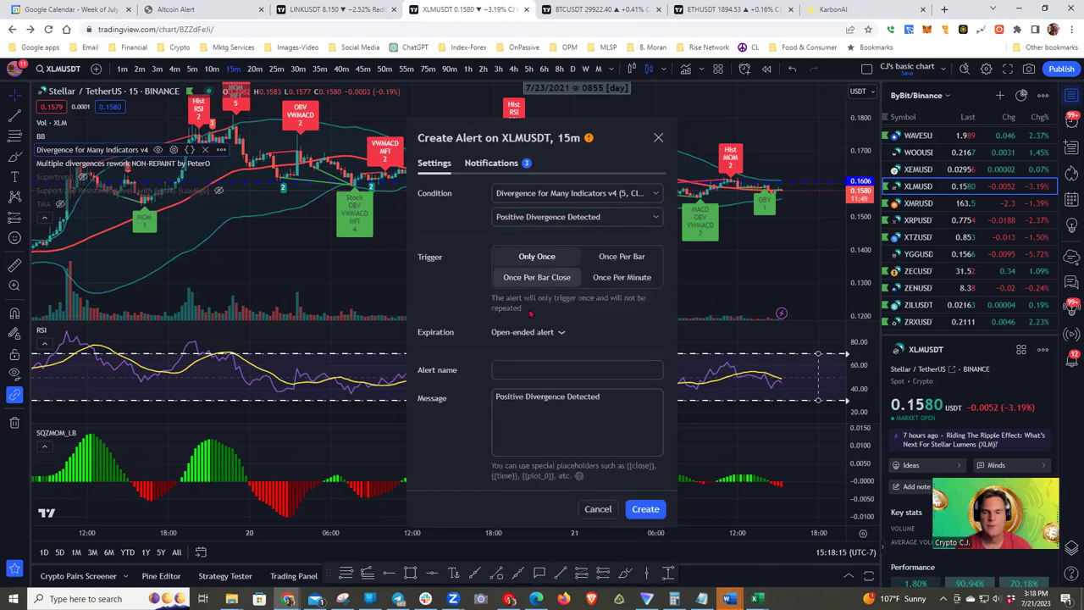
# Step: Name the draft alert "AA score purchase?", review its notification options, and discard the alert
pyautogui.click(527, 370)
pyautogui.click(582, 412)
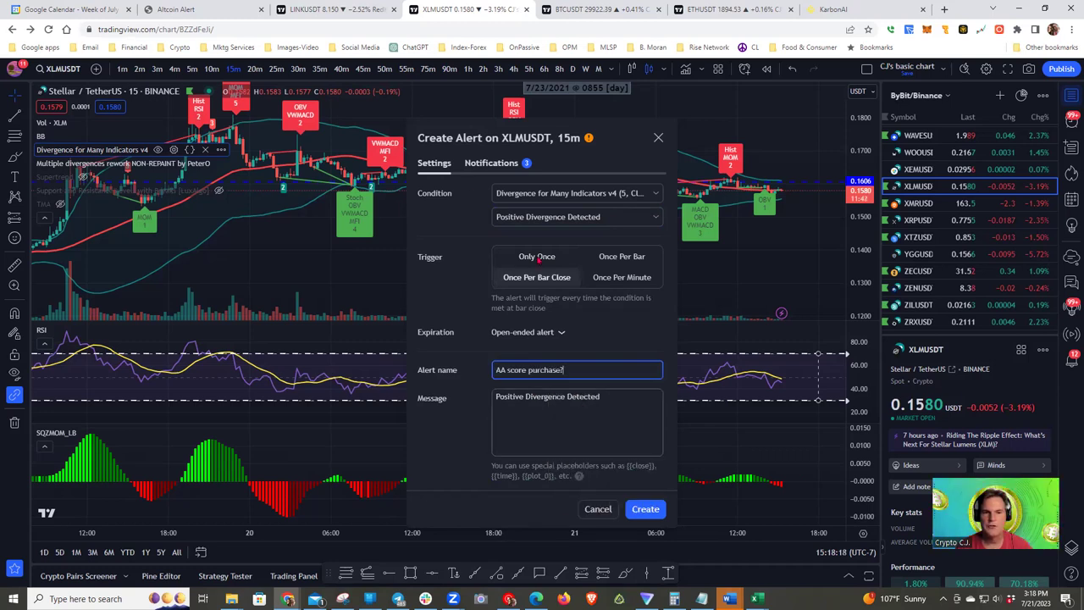
pyautogui.click(490, 165)
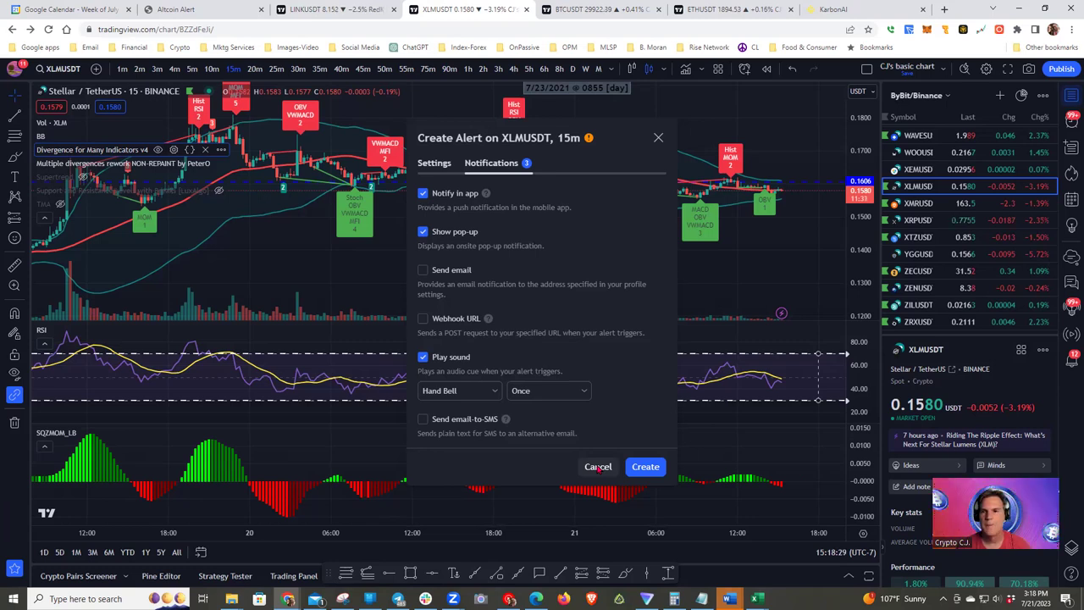
pyautogui.click(598, 467)
# Step: Hide and reshow Divergence for Many Indicators v4, and toggle its red plot off and on in the style settings
pyautogui.moveTo(437, 276); pyautogui.dragTo(472, 276)
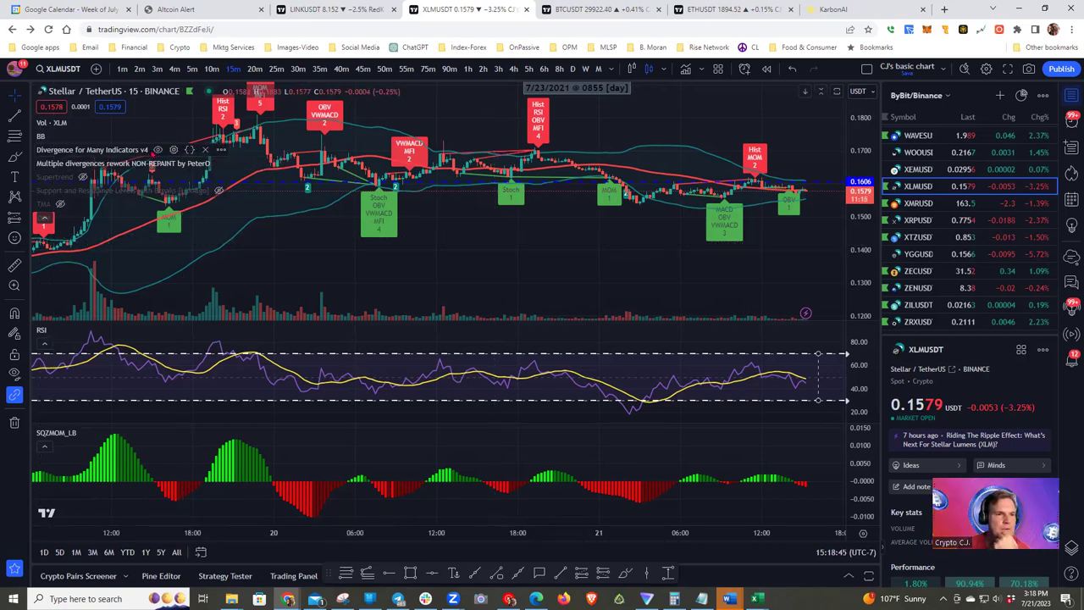
pyautogui.click(157, 150)
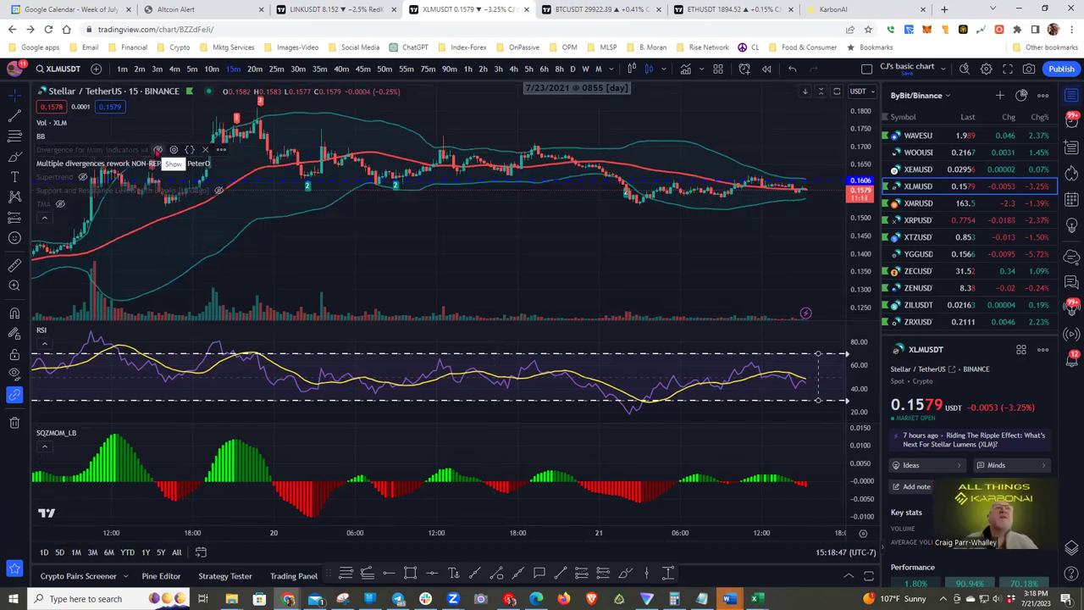
pyautogui.click(157, 150)
pyautogui.click(173, 150)
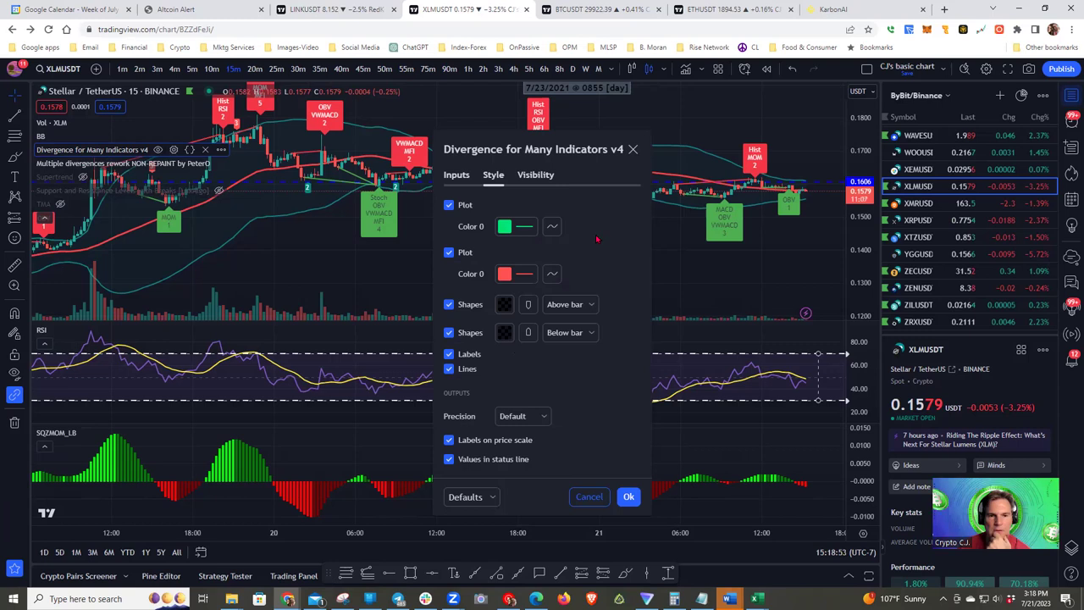
pyautogui.click(449, 253)
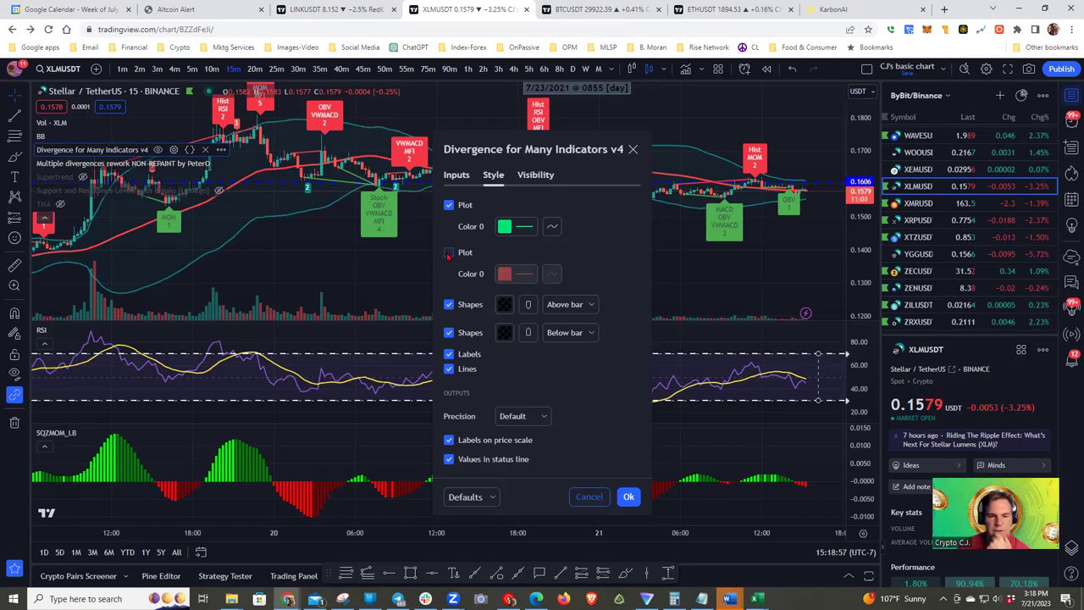
pyautogui.click(449, 253)
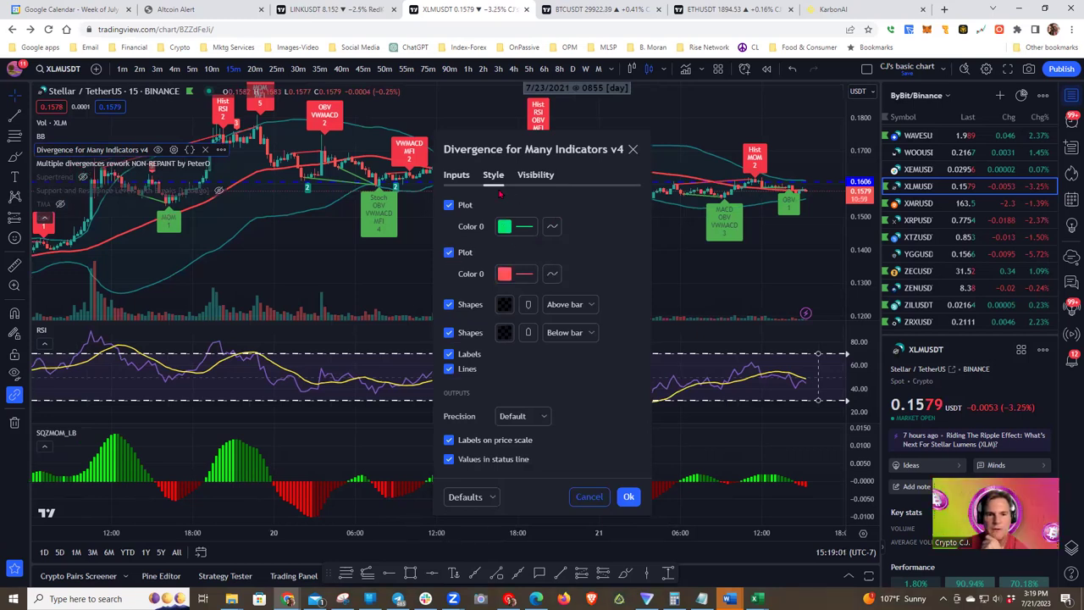
# Step: Try a dark gray color for Negative Regular Divergence in the indicator's inputs, and restore it to red
pyautogui.click(457, 176)
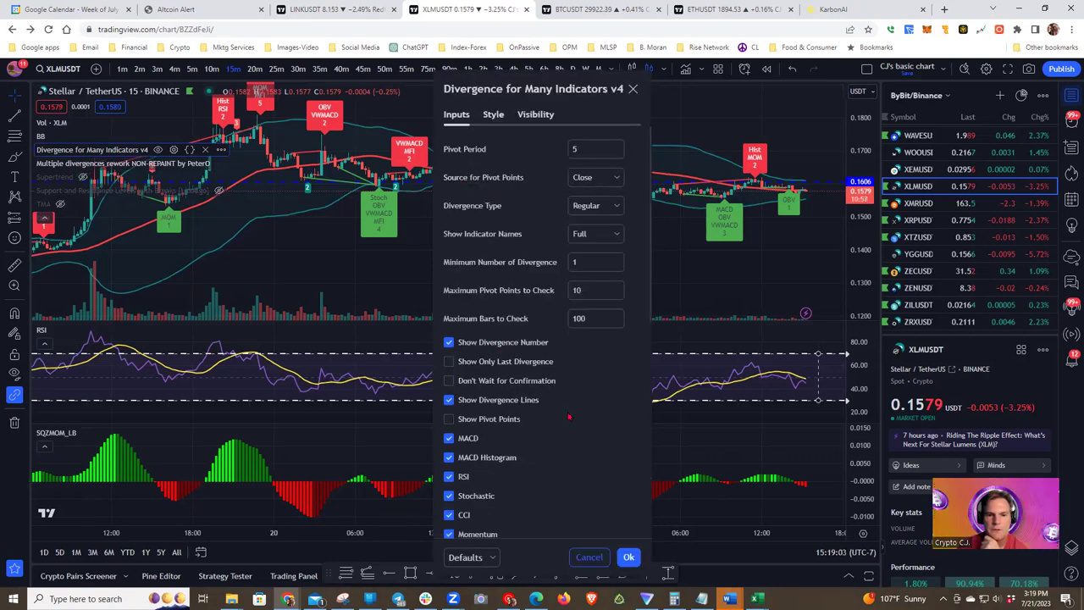
pyautogui.scroll(-5, 590, 421)
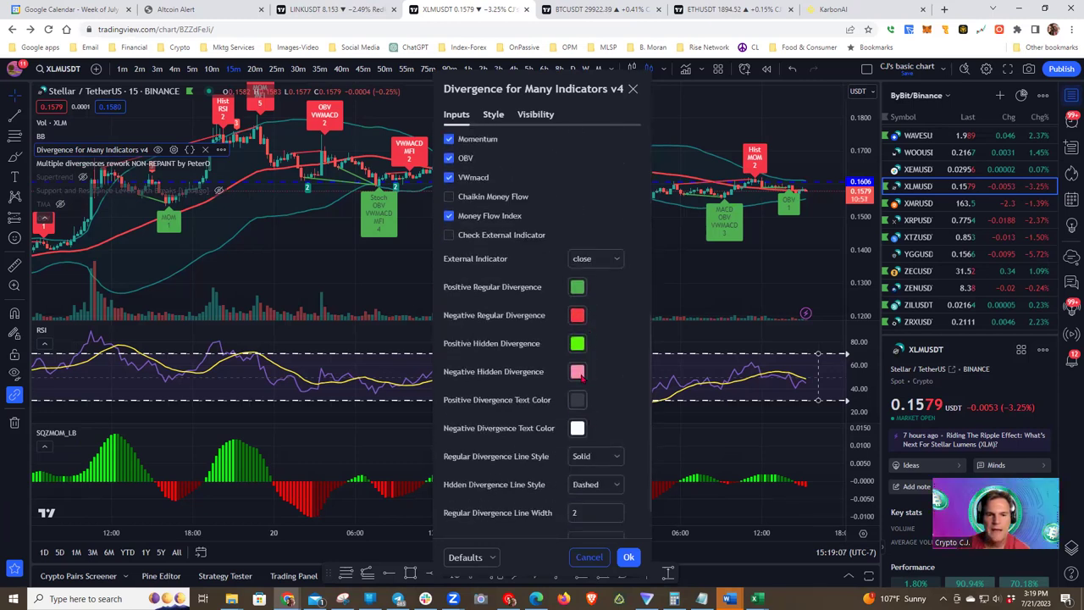
pyautogui.scroll(-1, 578, 312)
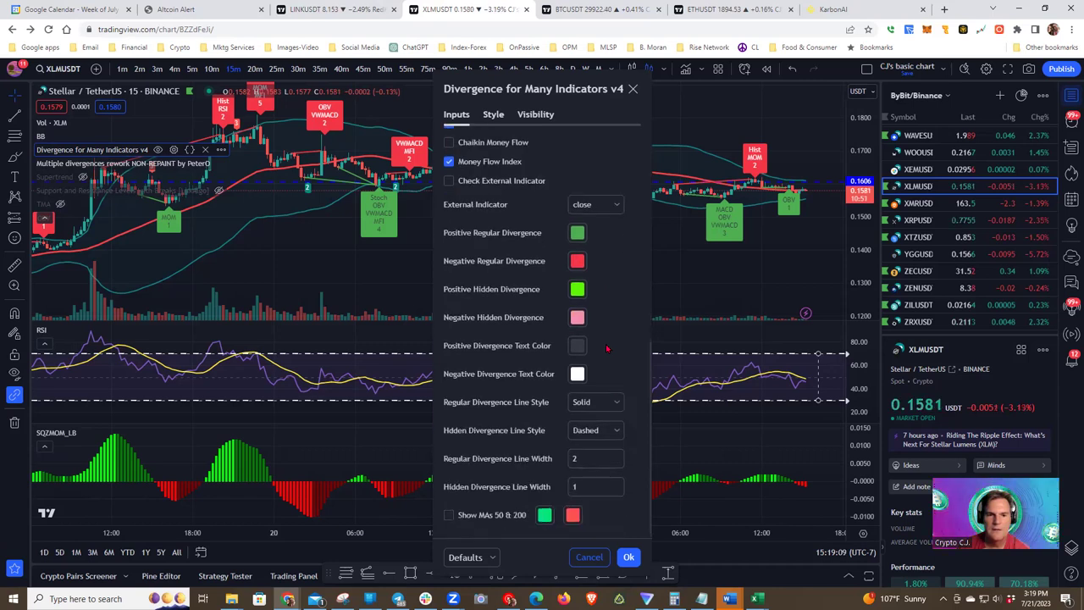
pyautogui.click(578, 261)
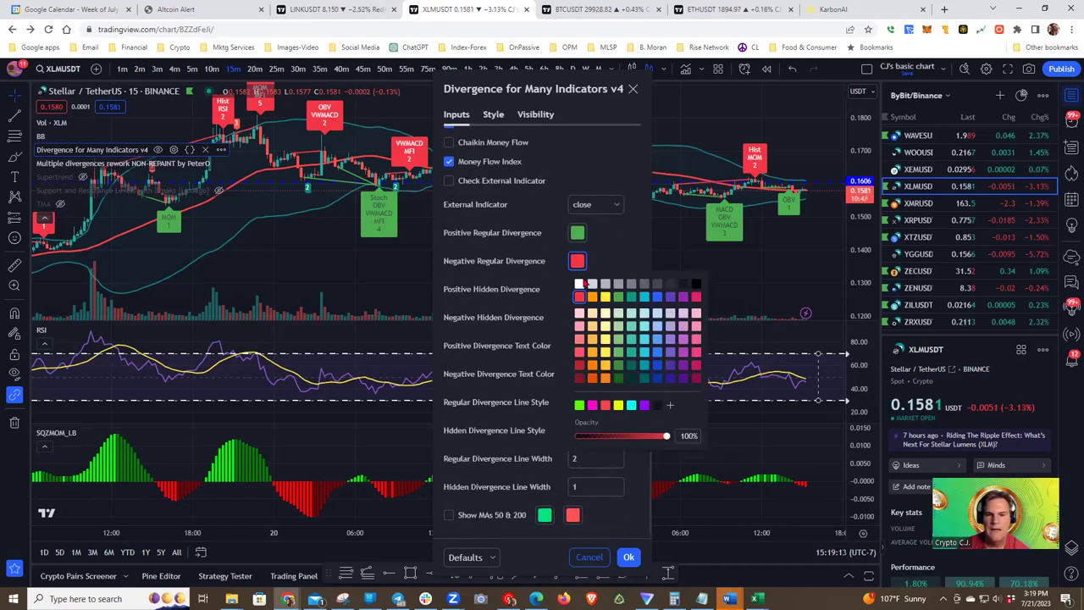
pyautogui.click(670, 285)
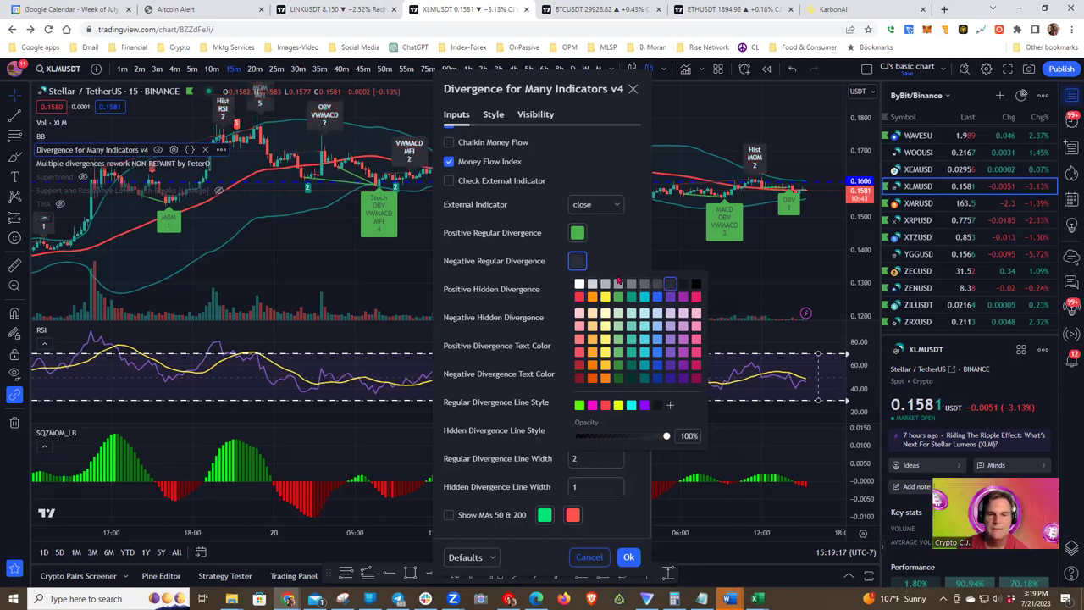
pyautogui.click(579, 297)
pyautogui.click(605, 246)
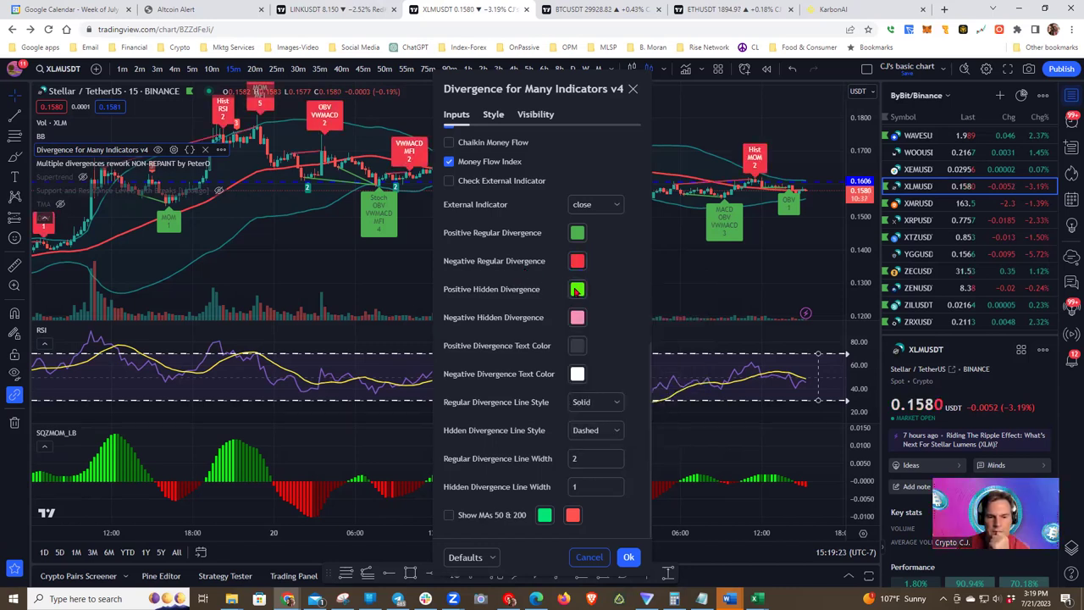
# Step: Review the input settings of Divergence for Many Indicators v4, and close them without saving
pyautogui.scroll(5, 554, 307)
pyautogui.scroll(2, 554, 307)
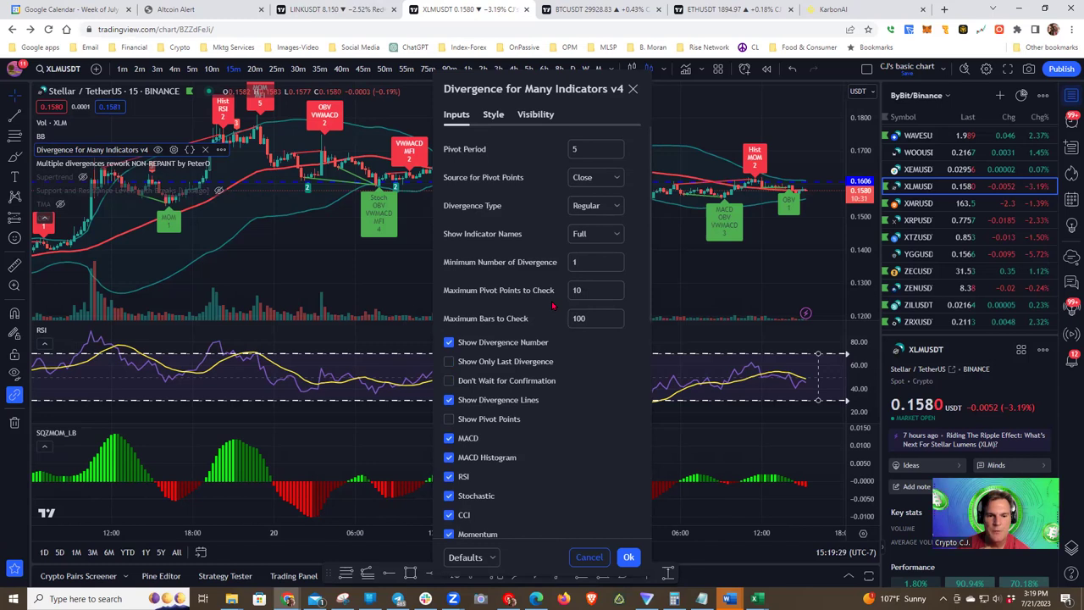
pyautogui.scroll(-5, 553, 307)
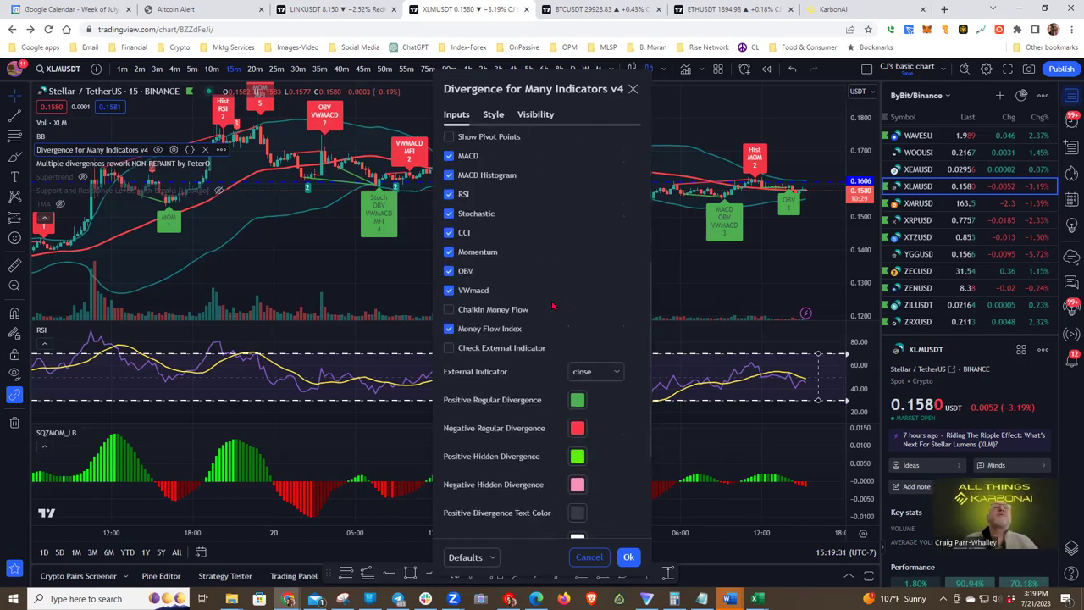
pyautogui.scroll(5, 553, 307)
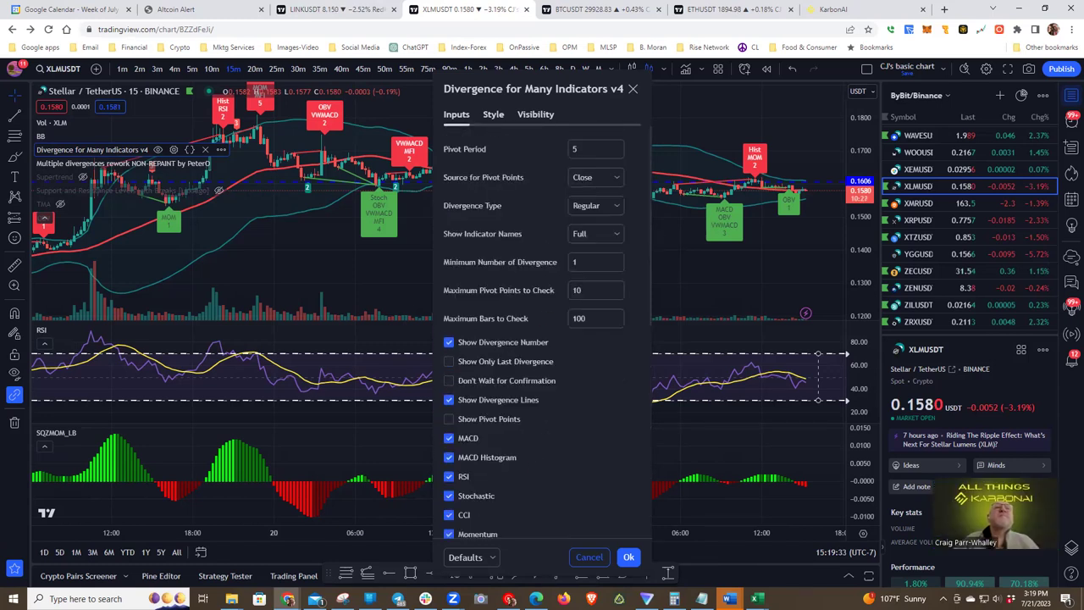
pyautogui.click(589, 557)
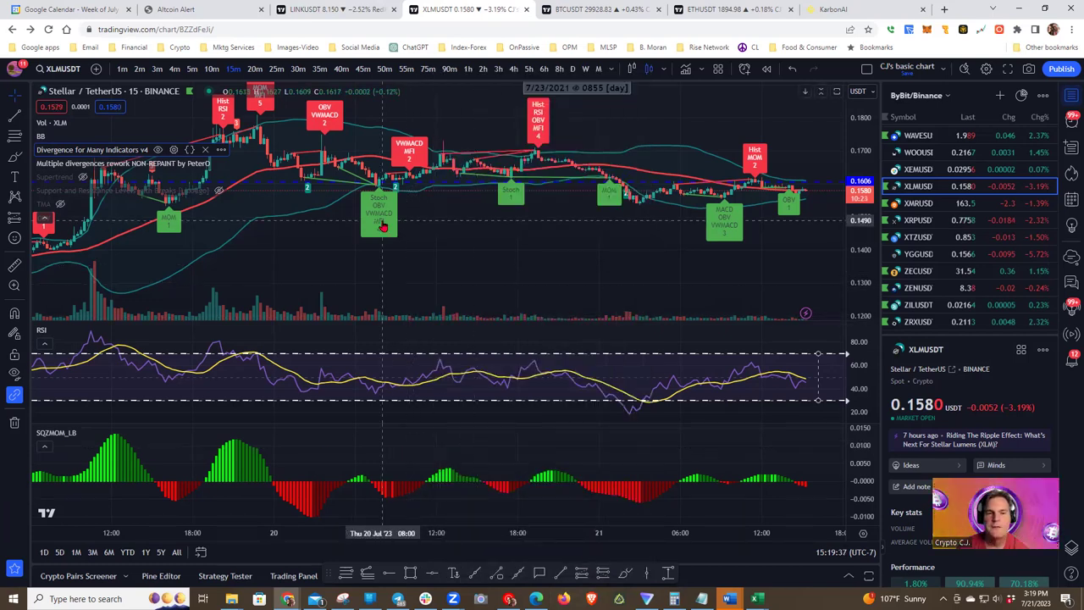
# Step: Search the indicator library for "diverge", and close it without adding anything
pyautogui.click(685, 69)
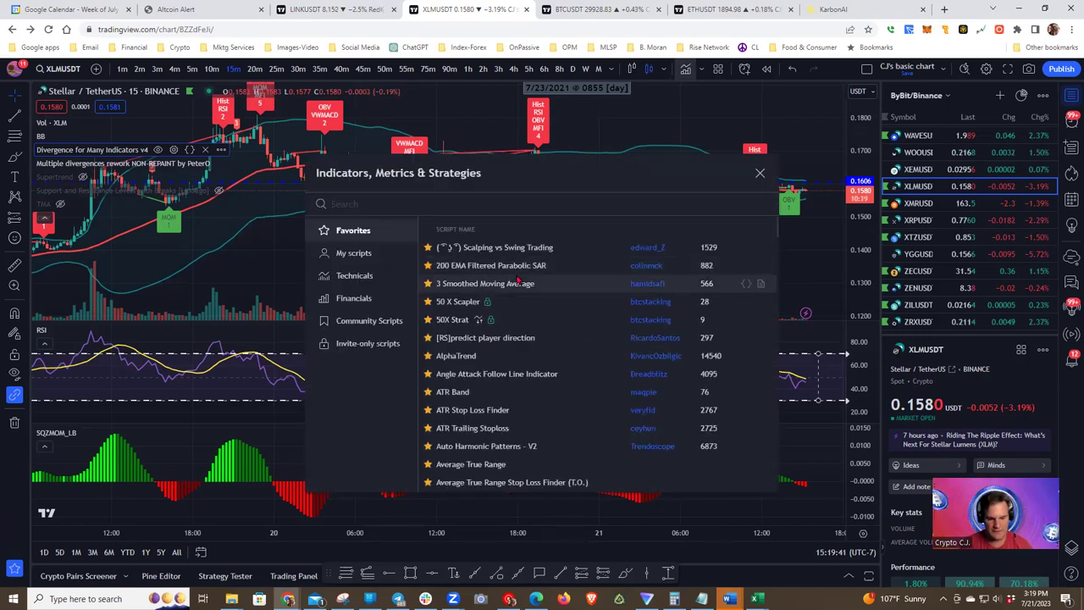
pyautogui.write('diverge')
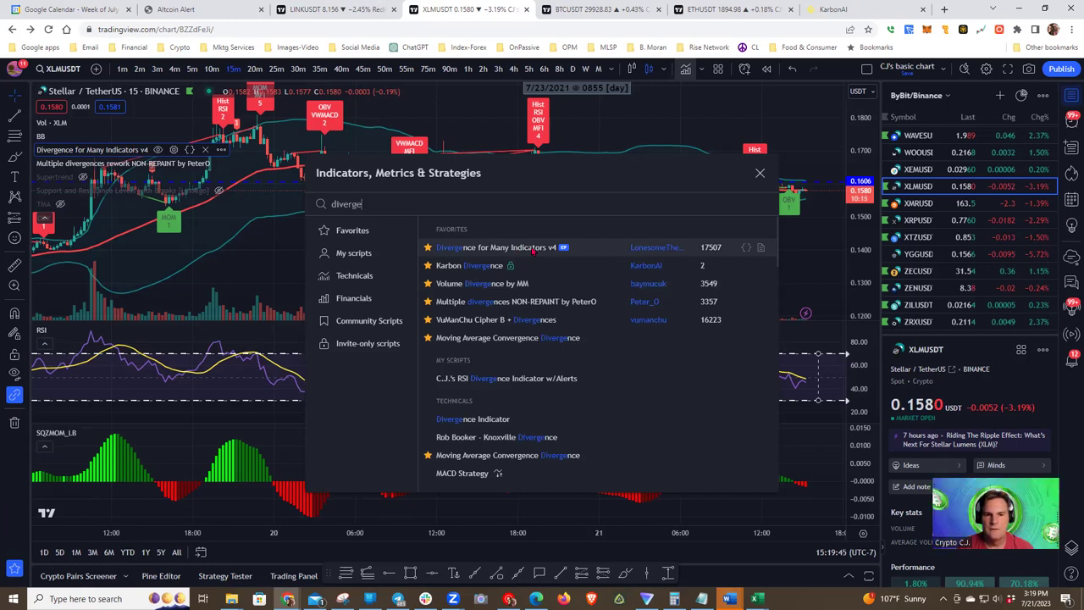
pyautogui.click(760, 175)
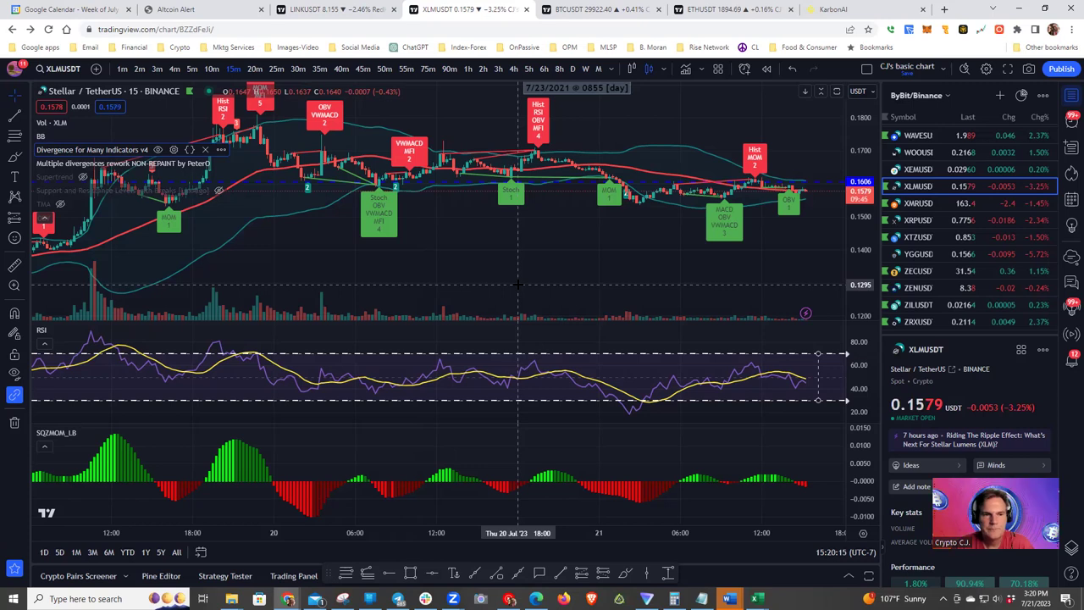
# Step: Hide the Divergence for Many Indicators v4 and Multiple divergences rework NON-REPAINT indicators, and show Supertrend on the XLMUSDT chart
pyautogui.scroll(-3, 518, 285)
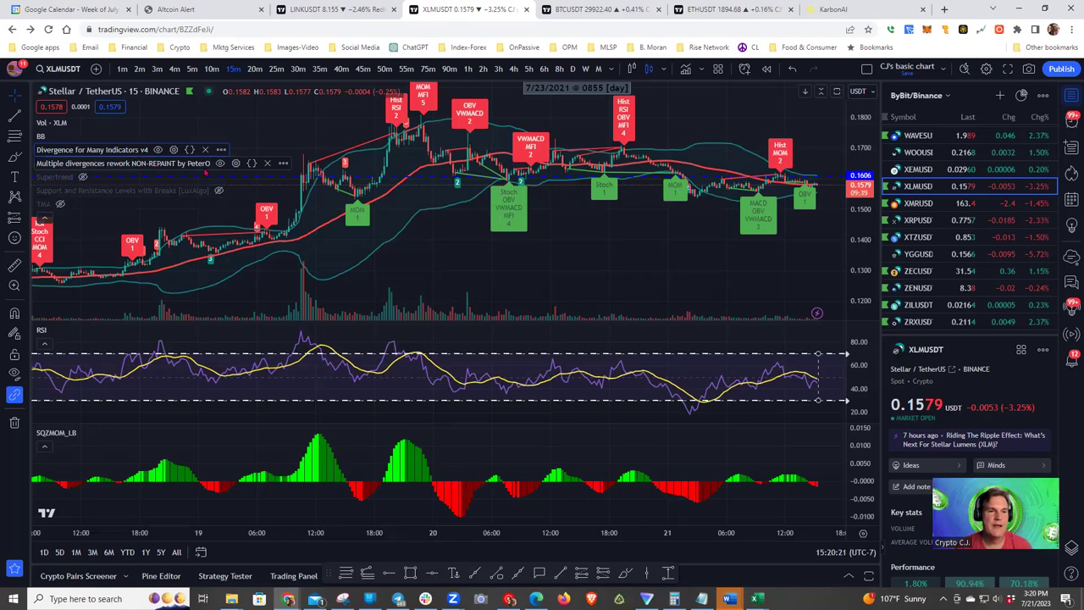
pyautogui.scroll(3, 526, 267)
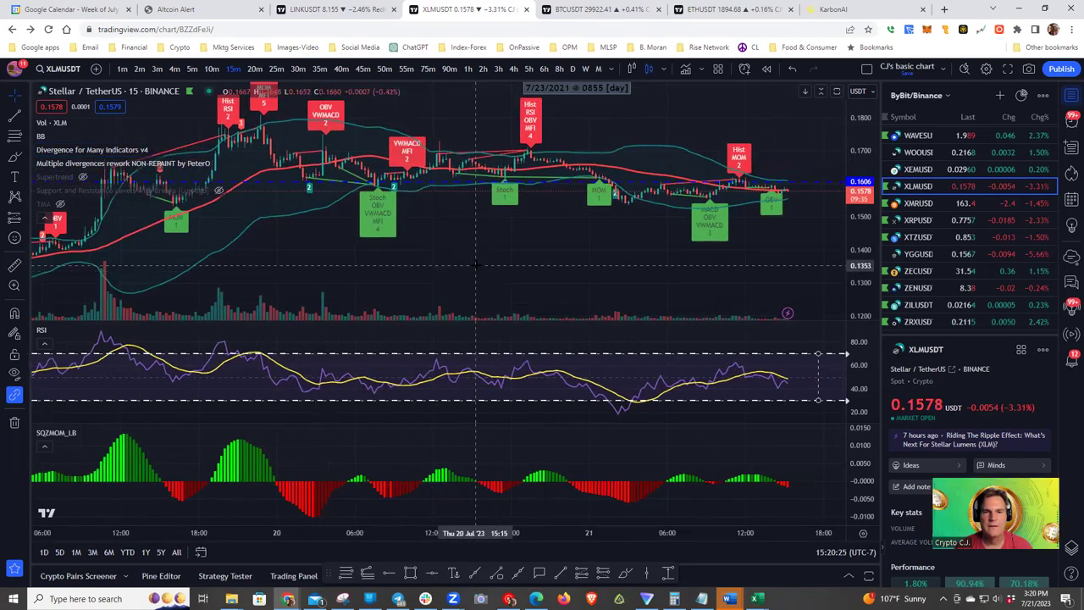
pyautogui.moveTo(504, 270)
pyautogui.mouseDown()
pyautogui.moveTo(531, 266)
pyautogui.moveTo(502, 267)
pyautogui.mouseUp()
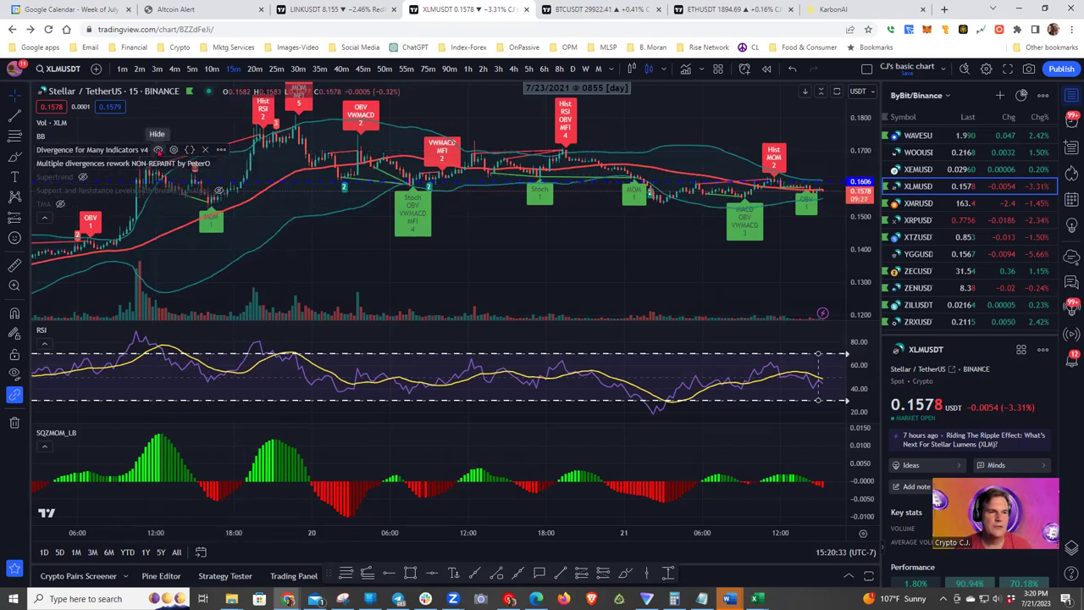
pyautogui.click(157, 149)
pyautogui.click(220, 163)
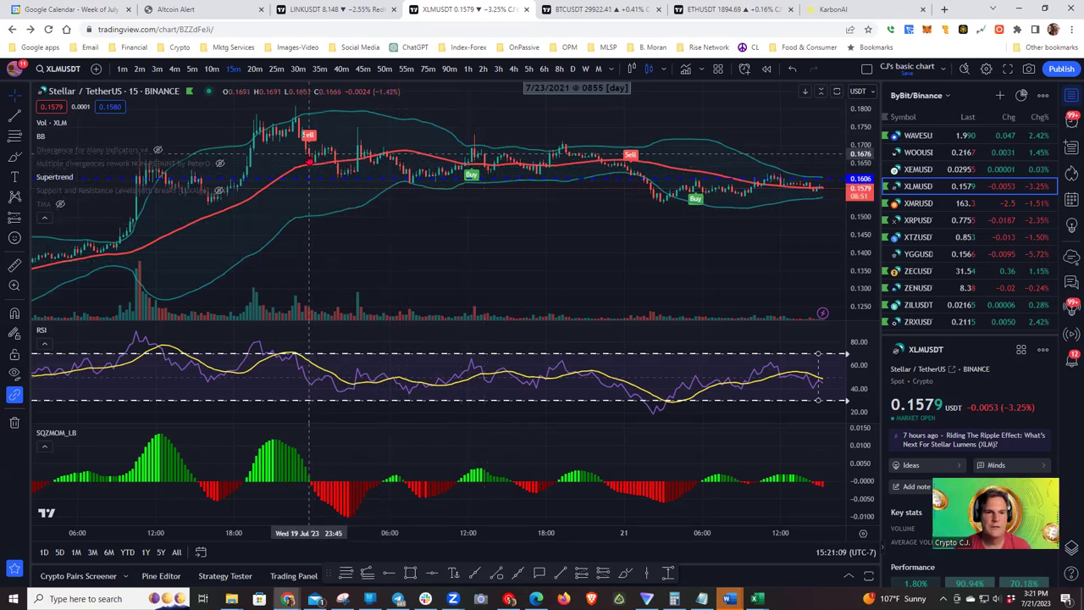
# Step: Measure the price moves that follow the first Supertrend Sell and Buy labels, clearing each measurement
pyautogui.keyDown('shift'); pyautogui.click(308, 156); pyautogui.keyUp('shift')
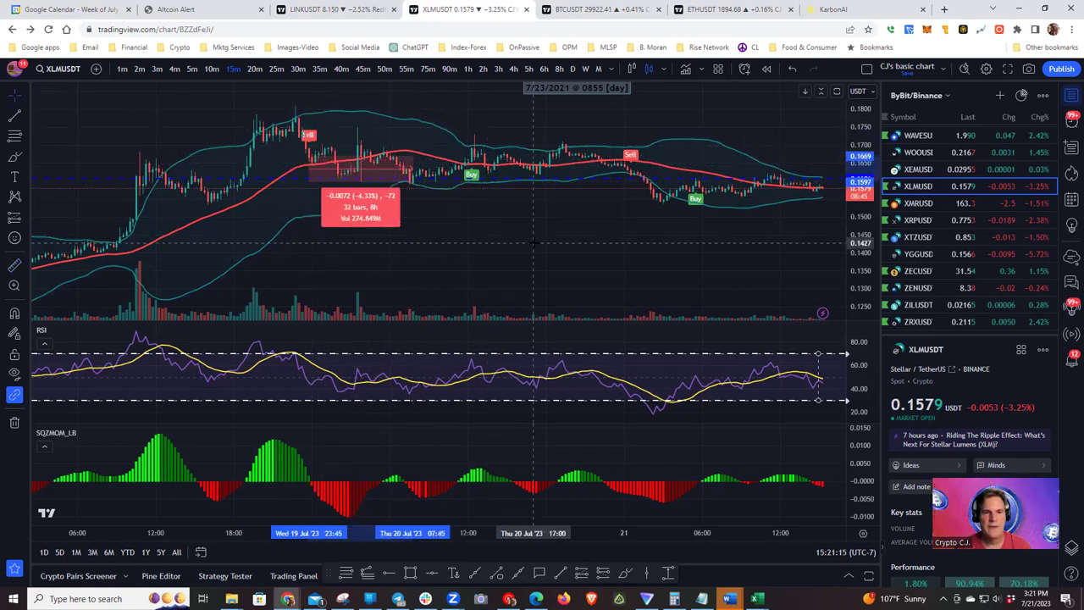
pyautogui.moveTo(458, 237); pyautogui.dragTo(433, 236)
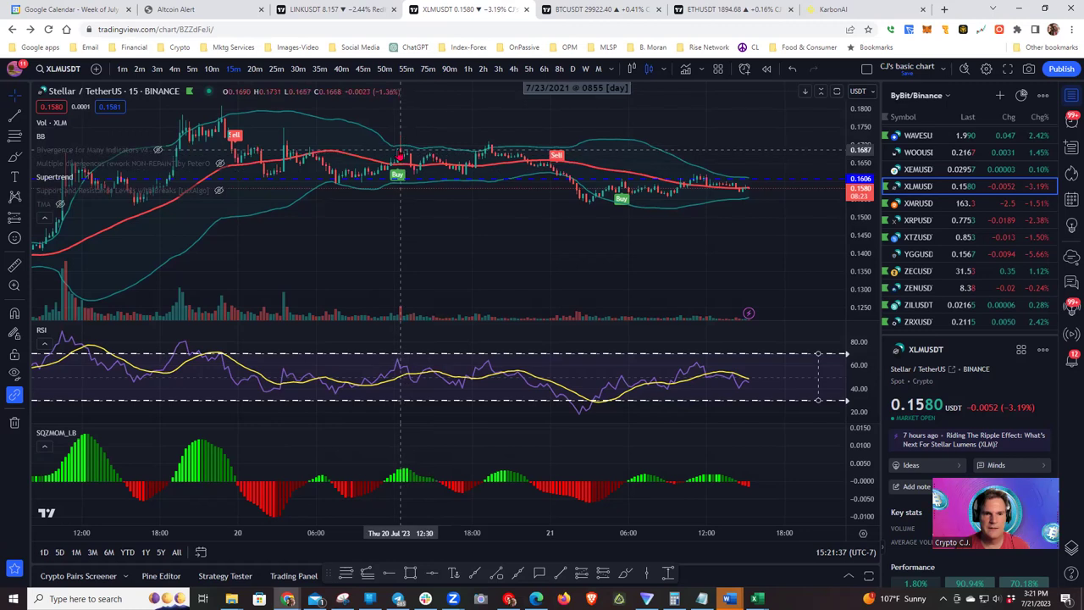
pyautogui.keyDown('shift'); pyautogui.click(398, 147); pyautogui.keyUp('shift')
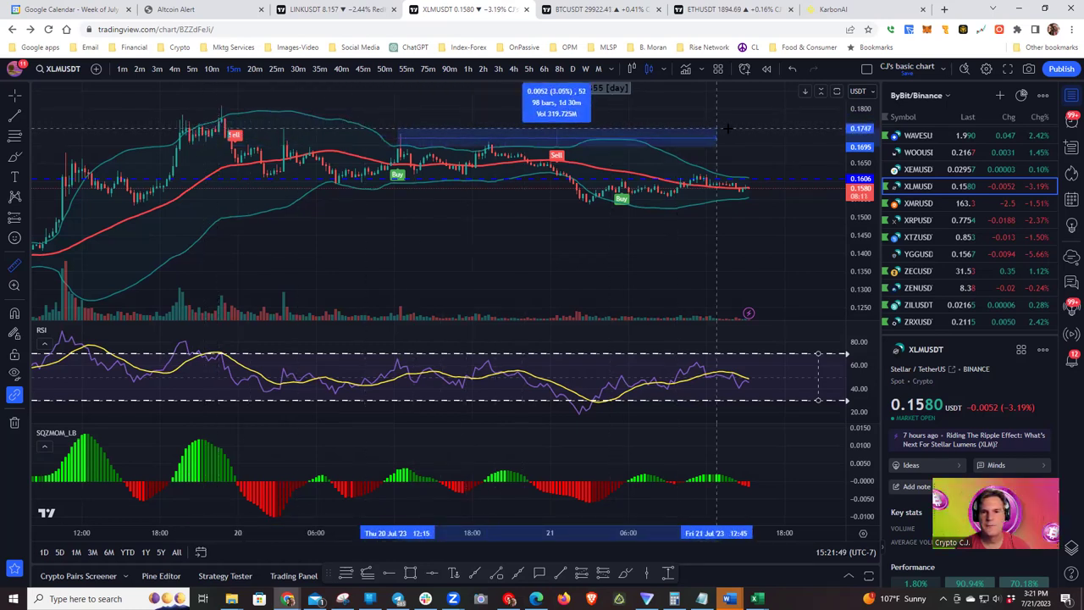
pyautogui.click(543, 220)
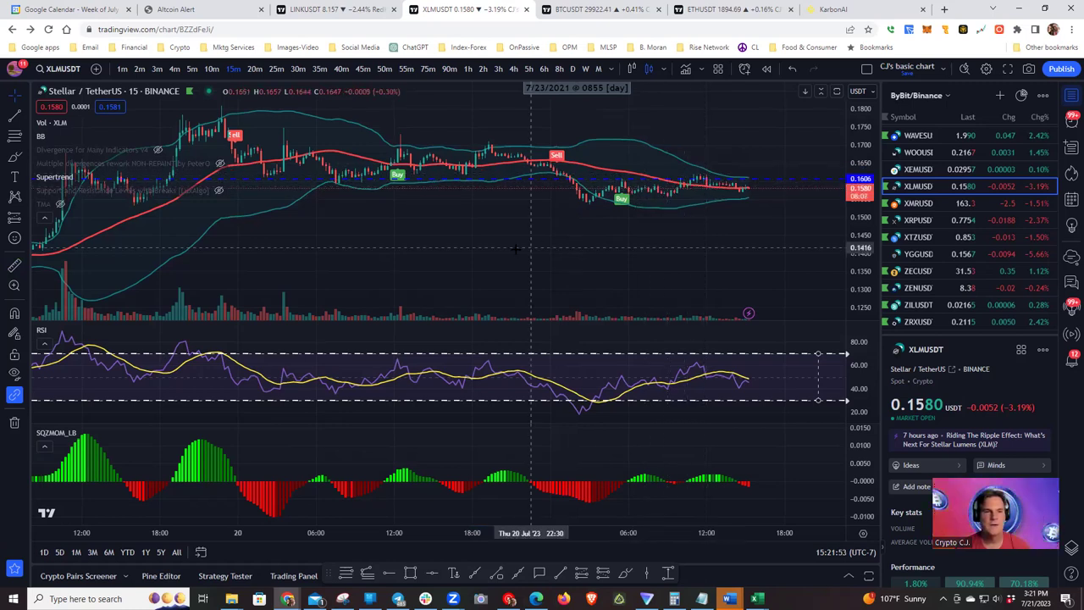
# Step: Set up a draft Supertrend alert on XLMUSDT for SuperTrend Direction Change, triggered once per bar close
pyautogui.moveTo(459, 249); pyautogui.dragTo(496, 249)
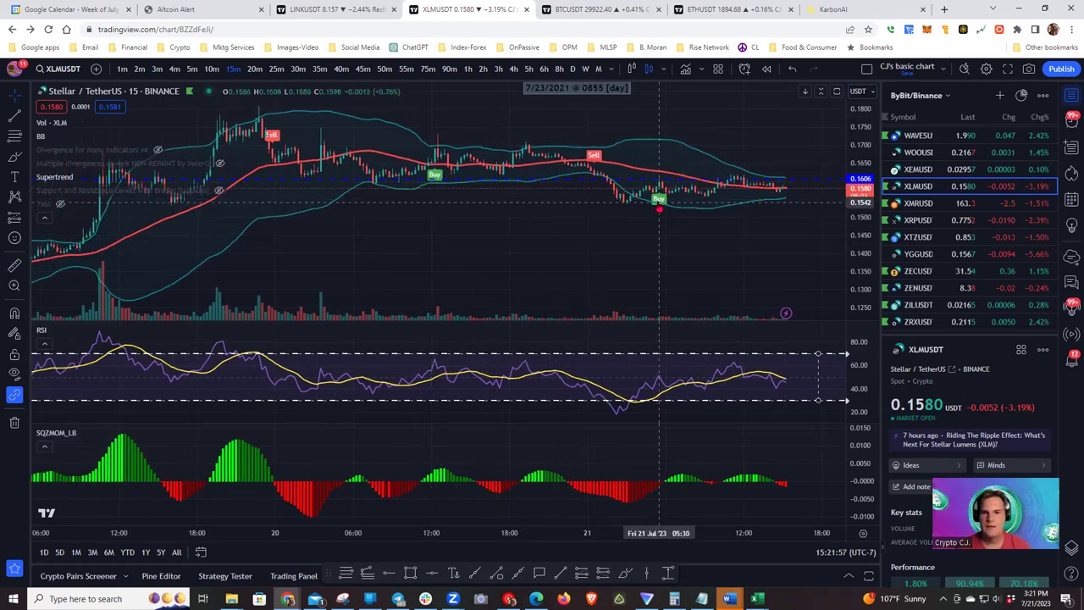
pyautogui.rightClick(660, 205)
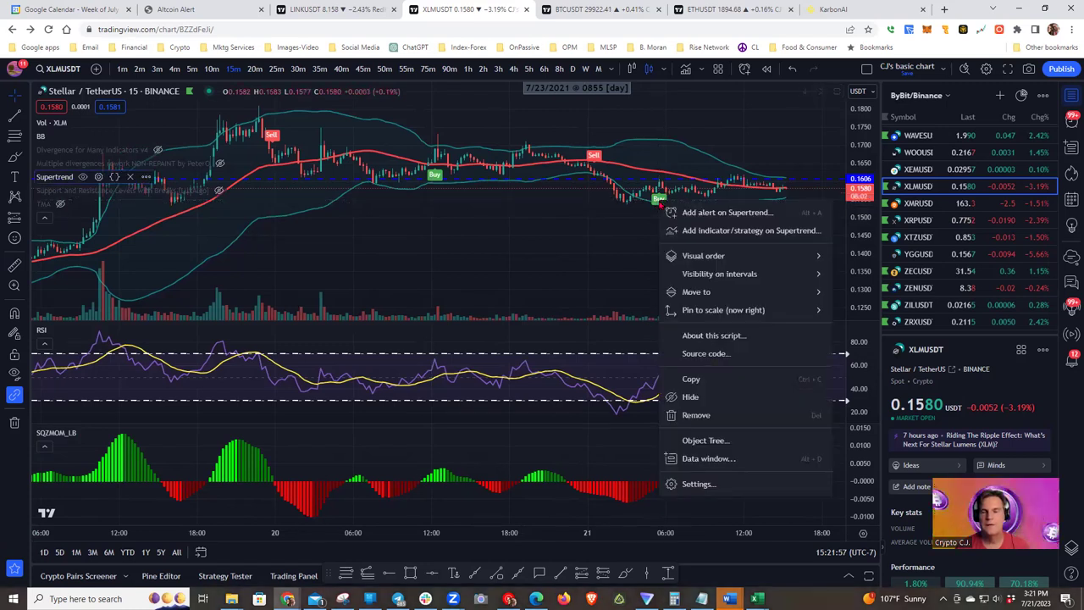
pyautogui.click(710, 214)
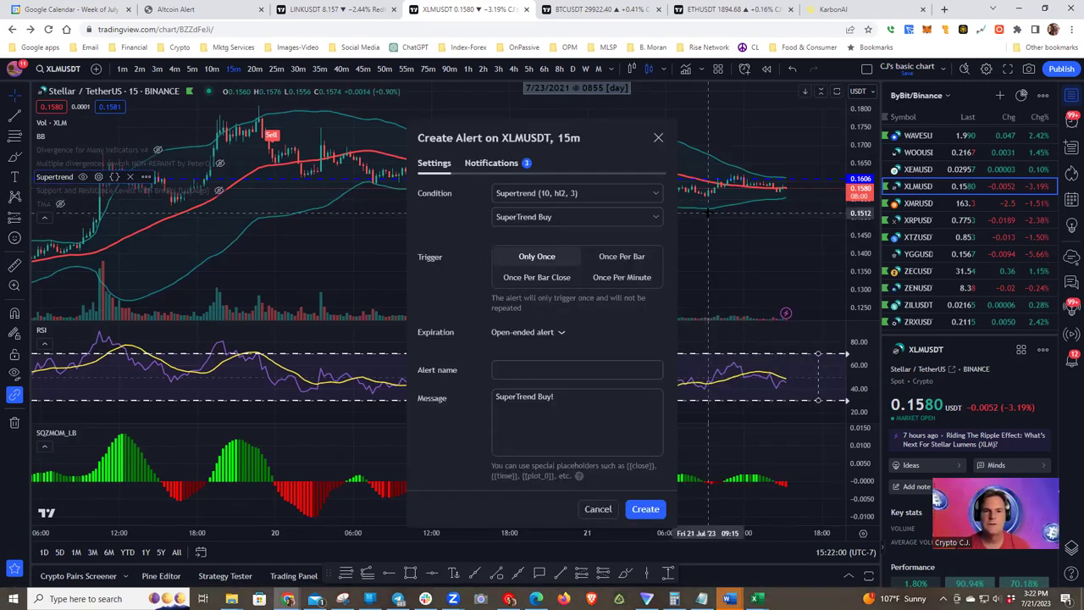
pyautogui.click(654, 217)
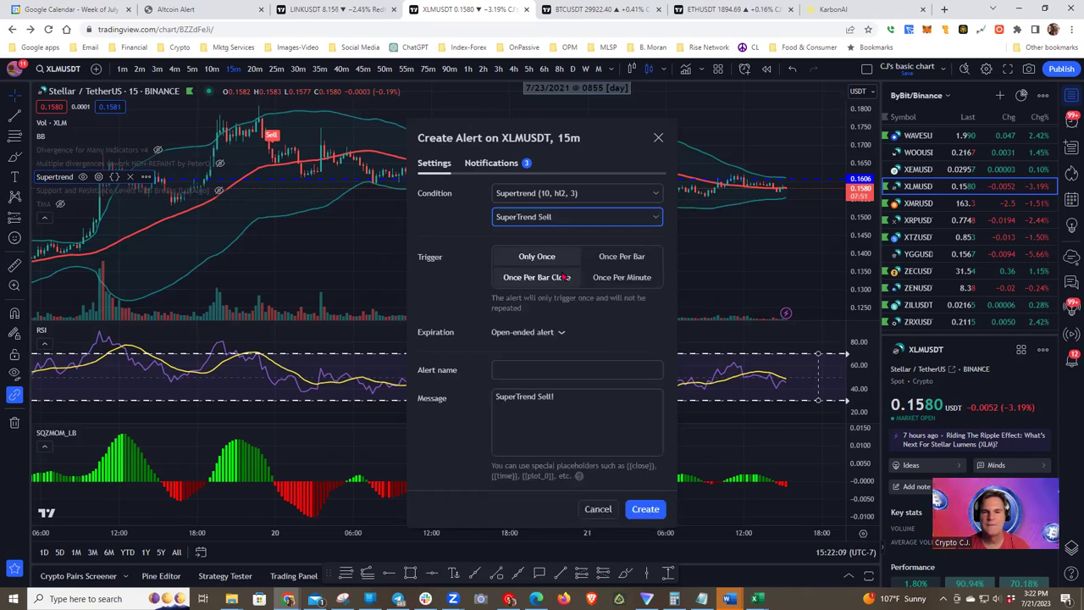
pyautogui.click(655, 221)
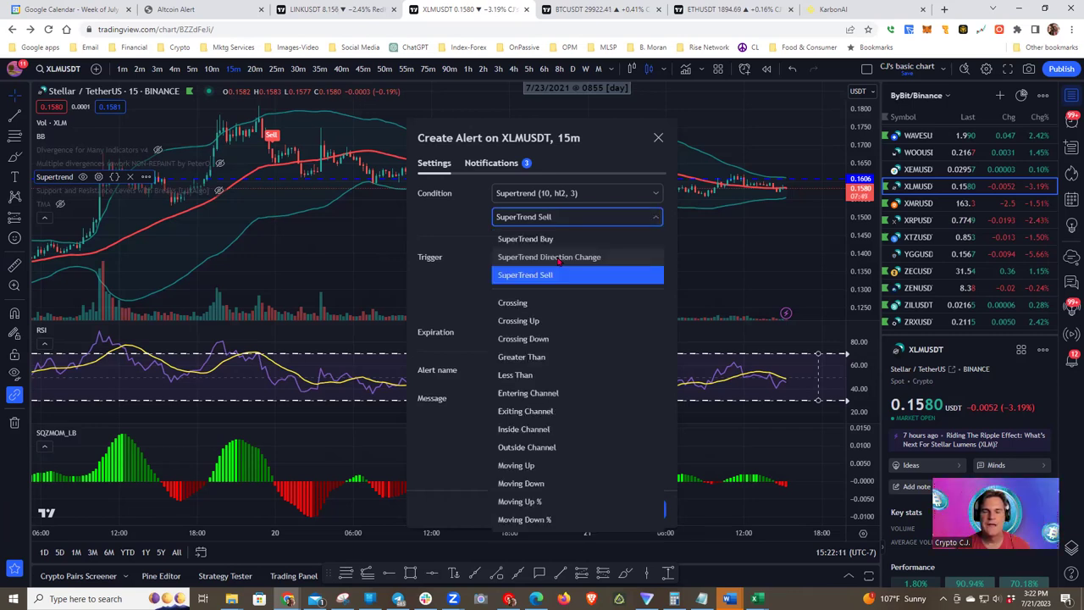
pyautogui.click(559, 258)
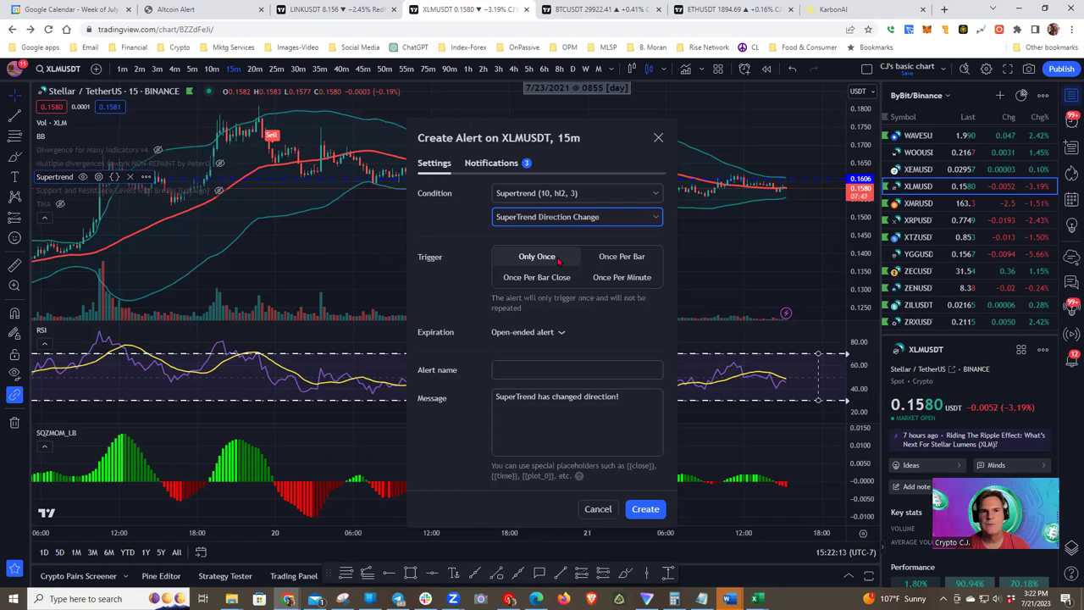
pyautogui.click(537, 277)
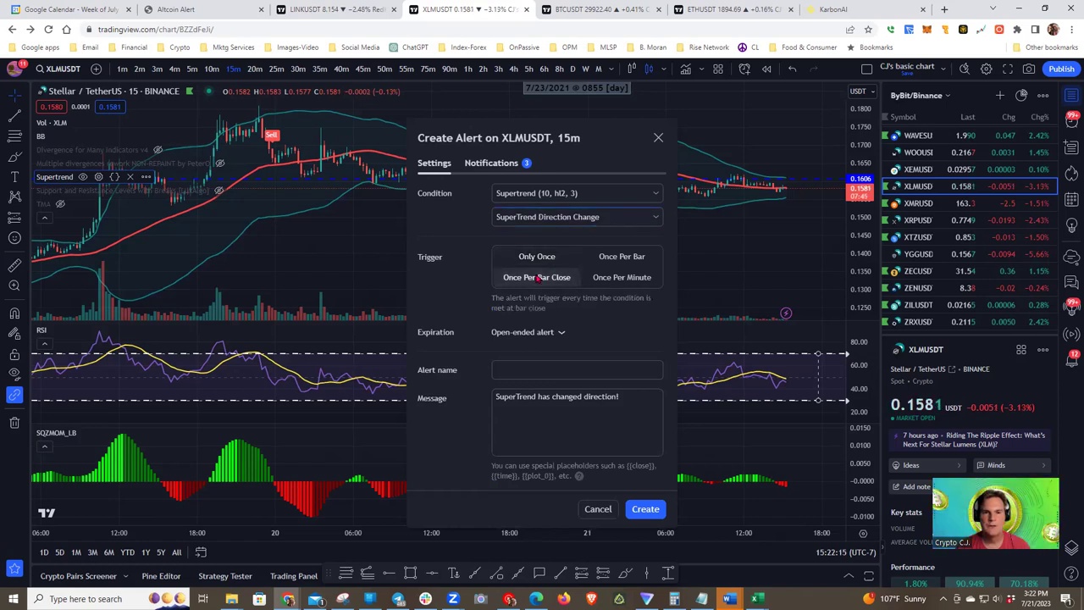
# Step: Fill in the Supertrend alert's name as "AA score purchase?", and cancel the alert without creating it
pyautogui.click(518, 371)
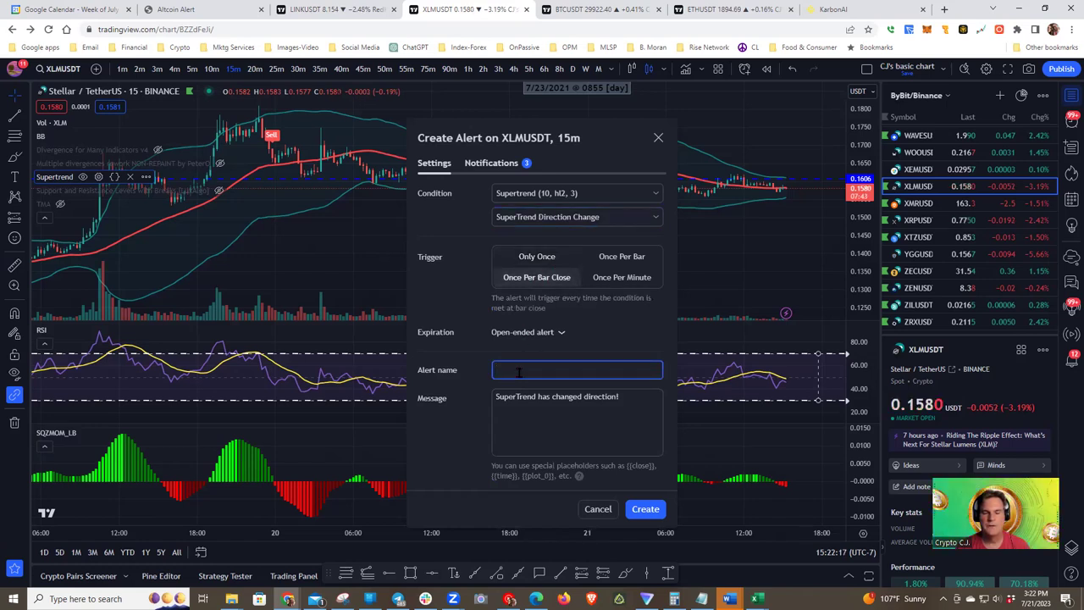
pyautogui.write('A')
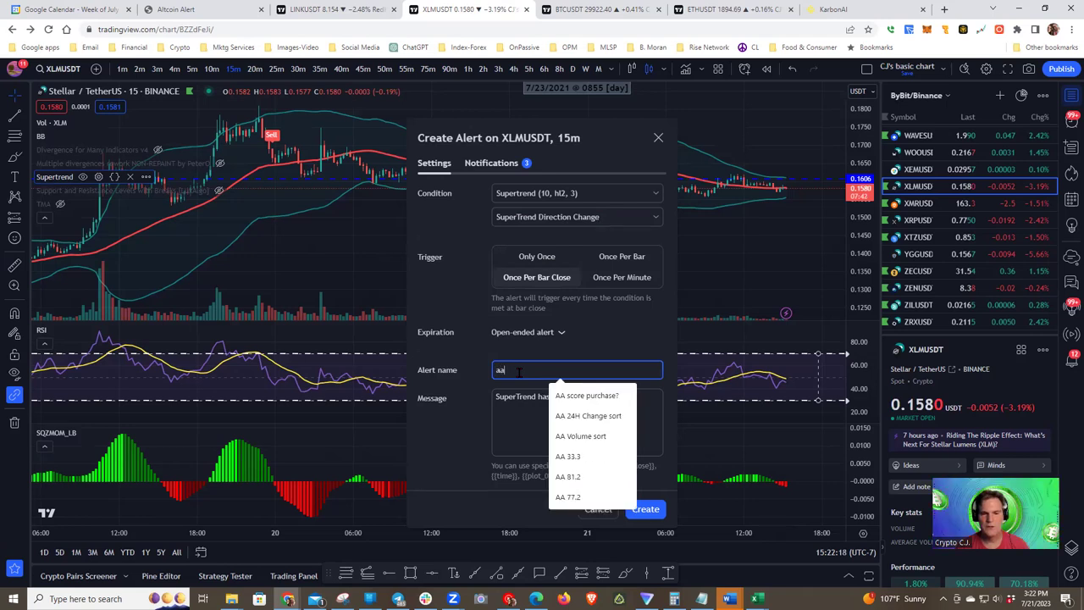
pyautogui.click(563, 391)
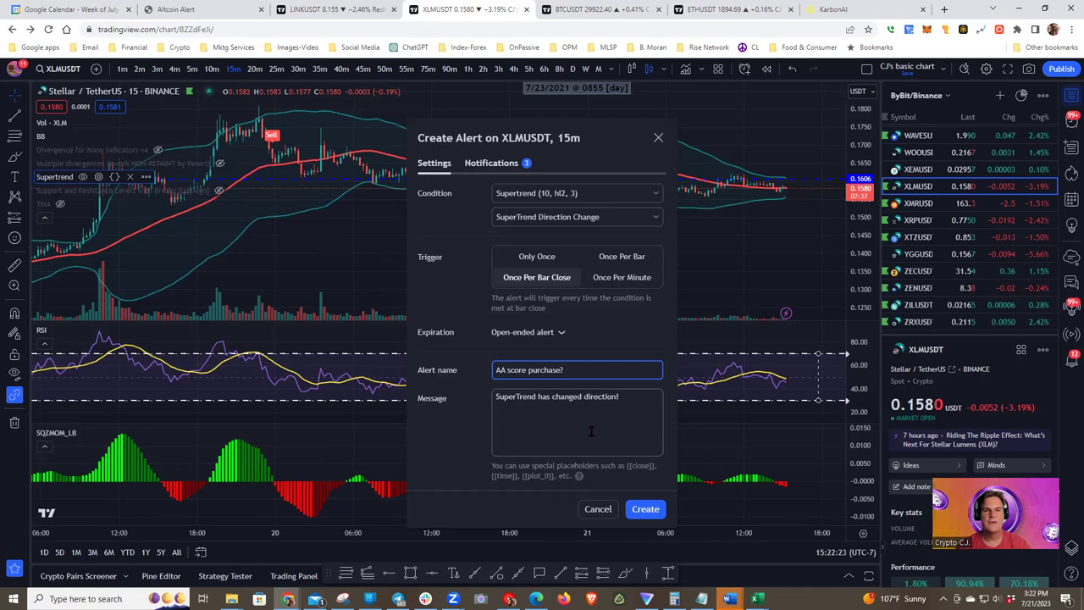
pyautogui.click(598, 509)
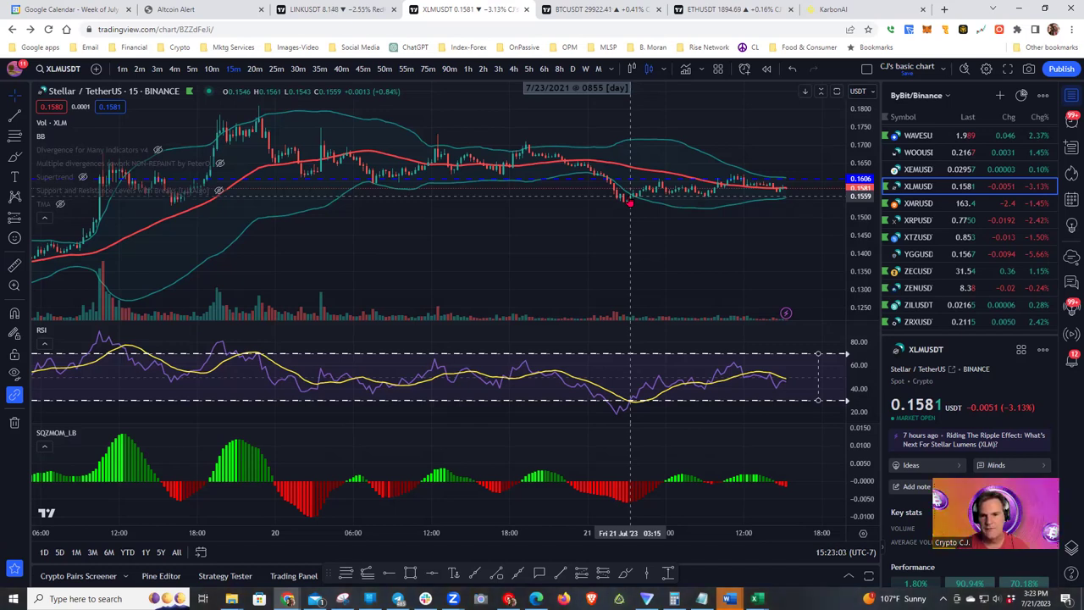
# Step: Measure the price moves following the RSI's return above 30 on 21 July and below 70 on 19 July, clearing each measurement
pyautogui.keyDown('shift'); pyautogui.click(630, 195); pyautogui.keyUp('shift')
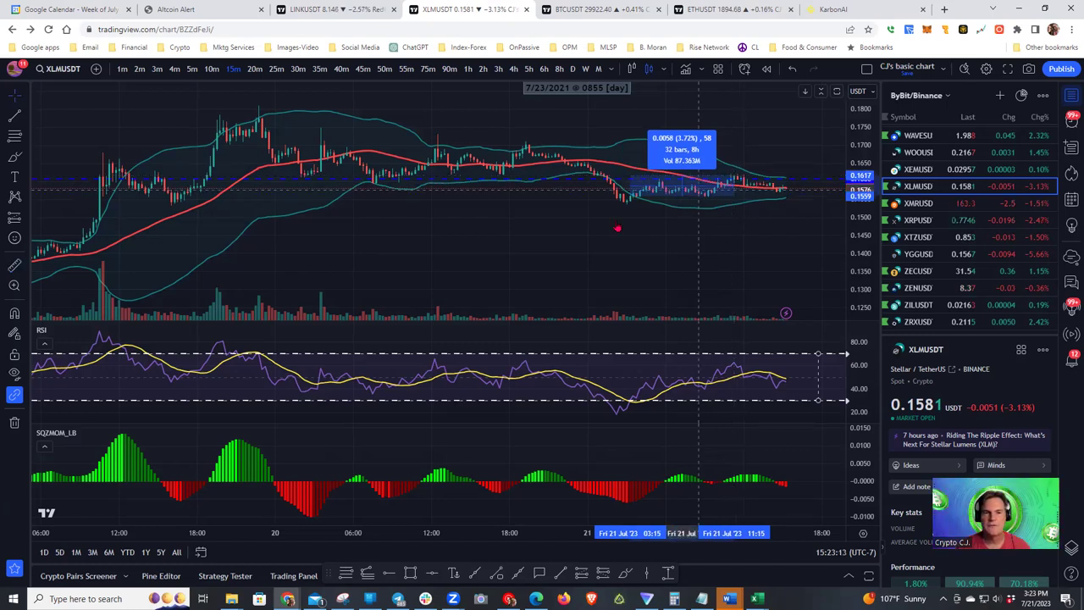
pyautogui.click(543, 227)
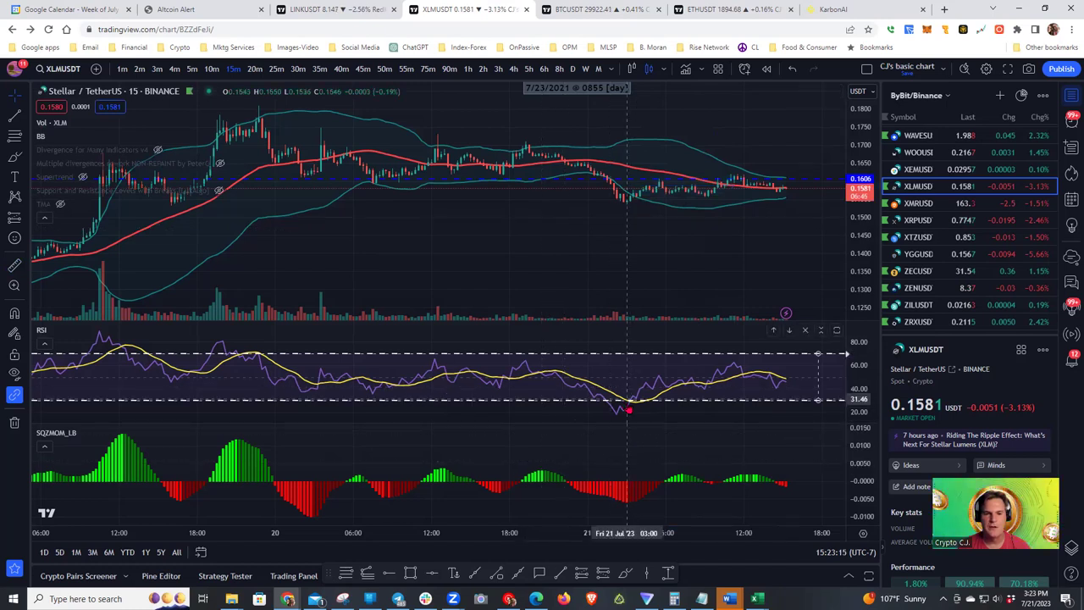
pyautogui.moveTo(430, 269); pyautogui.dragTo(481, 270)
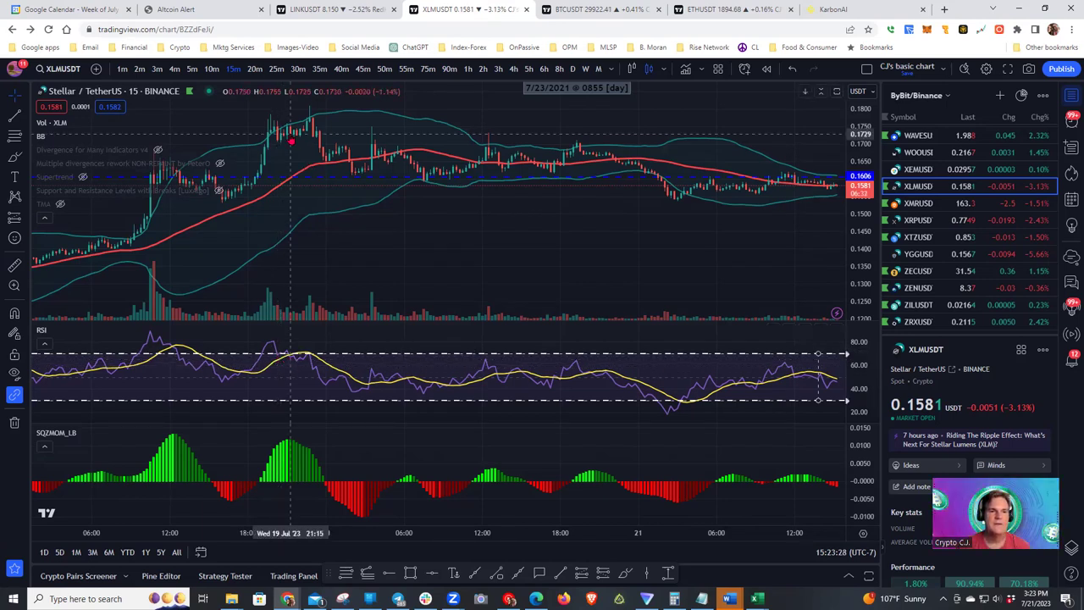
pyautogui.keyDown('shift'); pyautogui.click(292, 136); pyautogui.keyUp('shift')
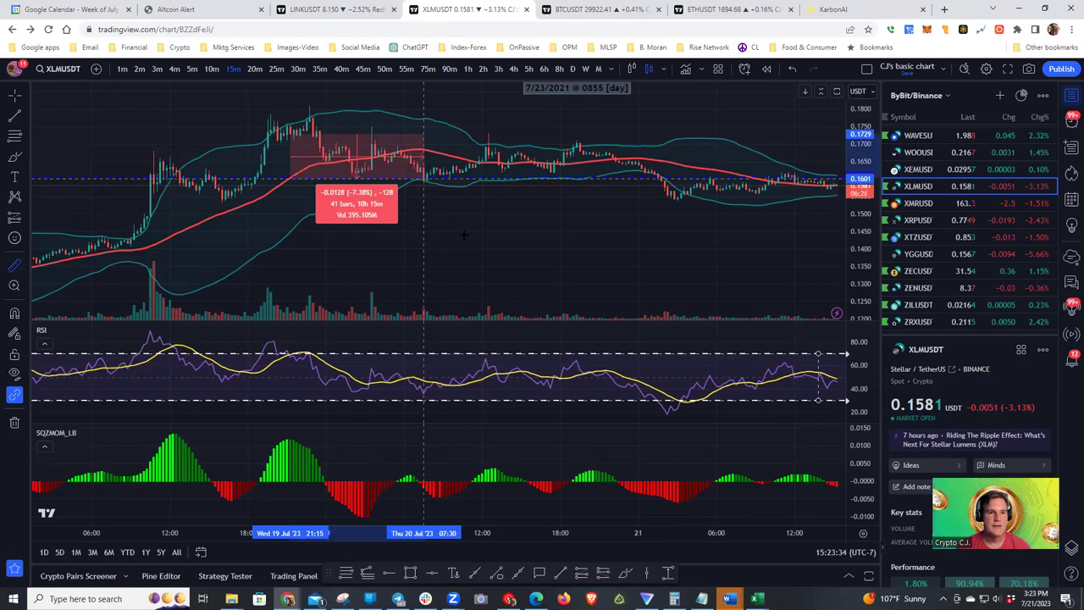
pyautogui.click(369, 364)
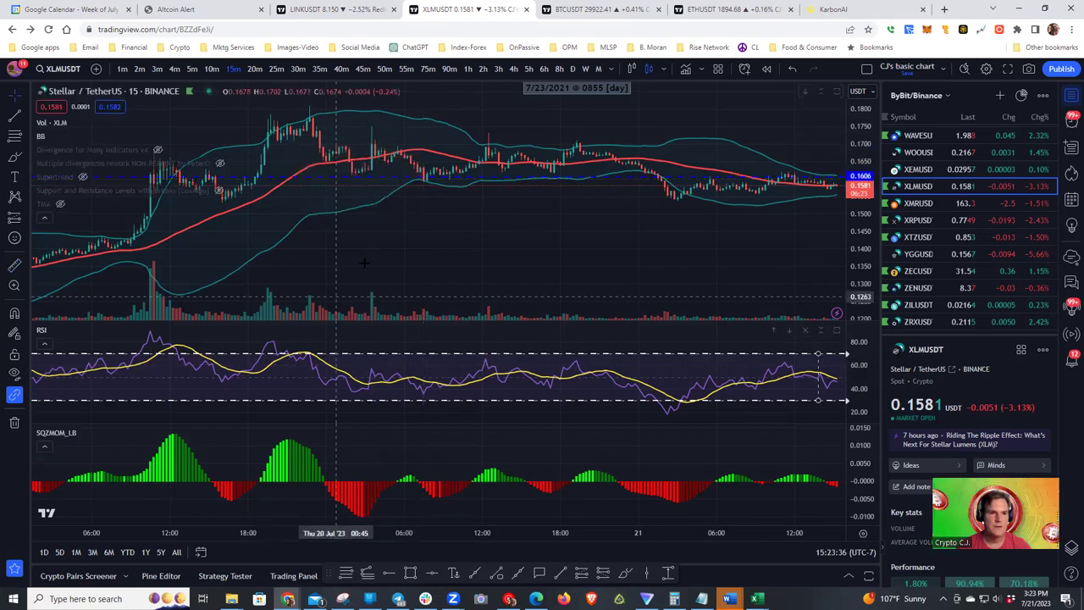
# Step: Open the 123 Dip/Pump alert on the RSI for editing, and review its condition options without changing Entering Channel
pyautogui.hscroll(-1, 445, 266)
pyautogui.hscroll(1, 347, 266)
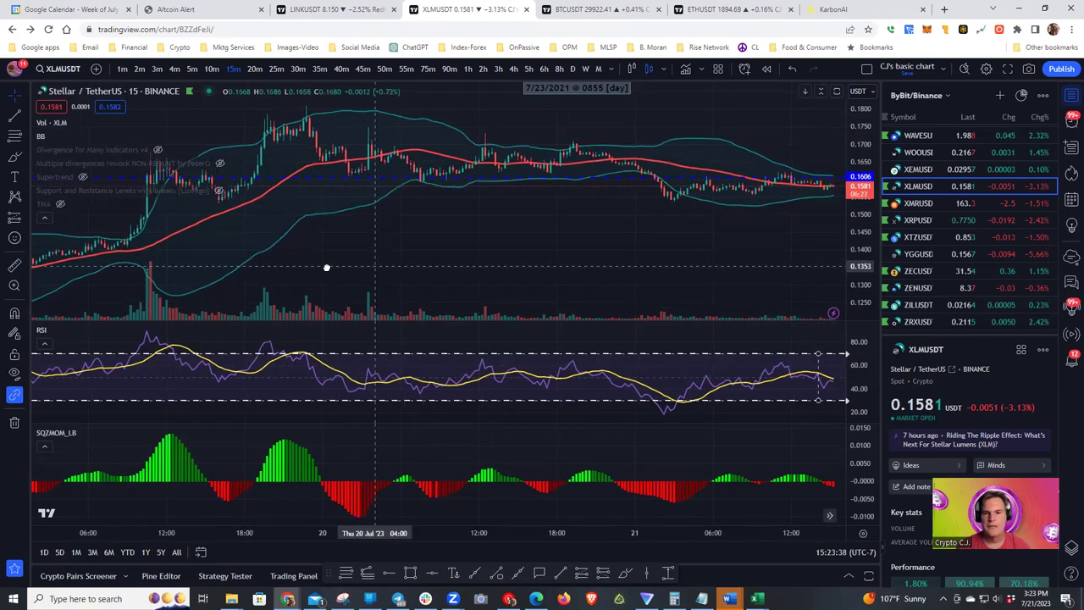
pyautogui.hscroll(4, 328, 268)
pyautogui.click(395, 361)
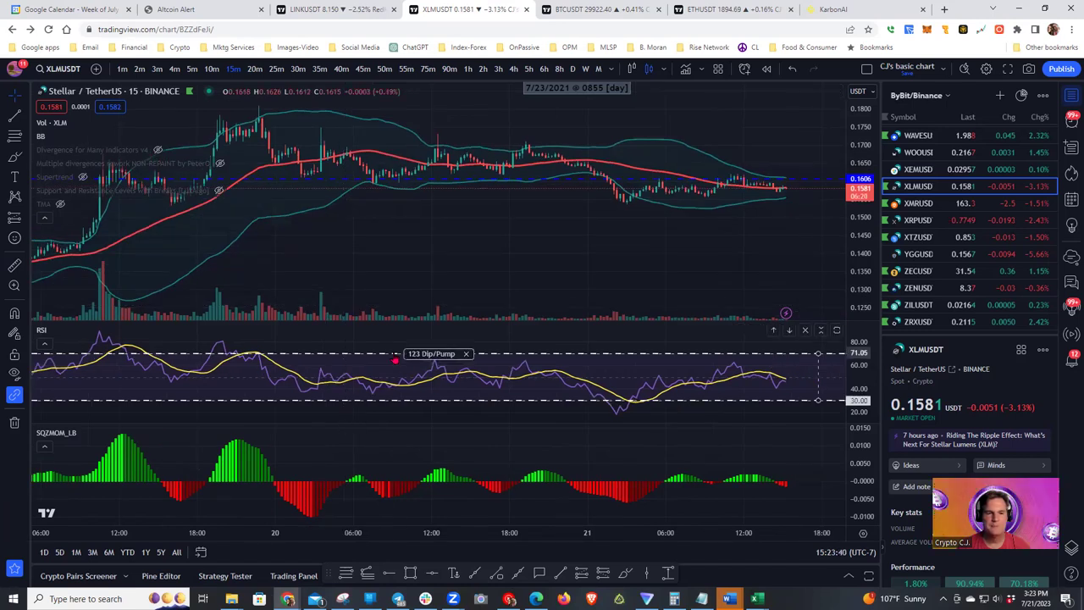
pyautogui.click(454, 258)
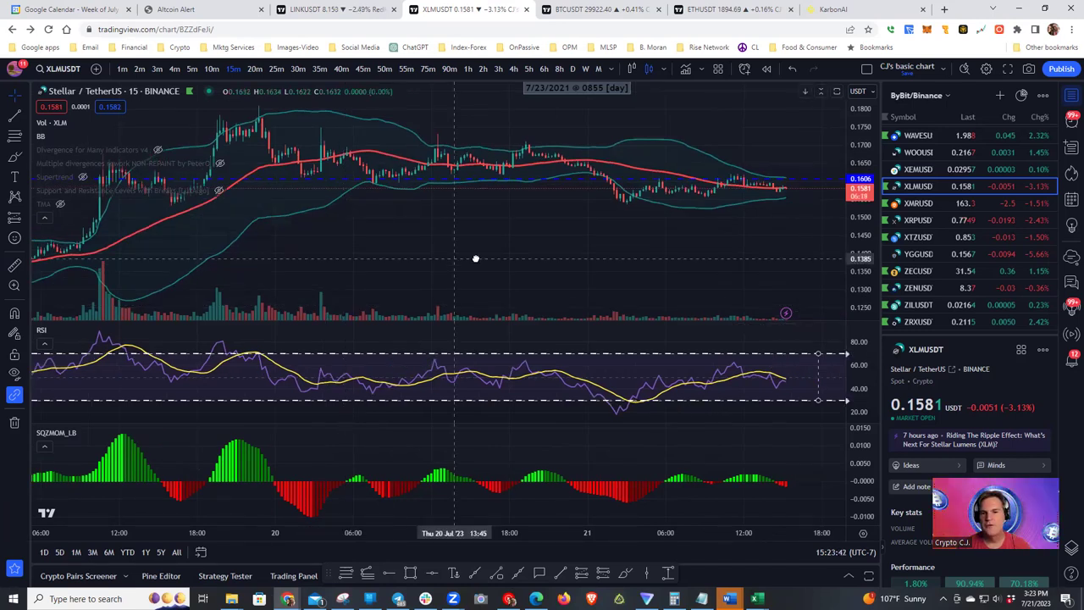
pyautogui.hscroll(-1, 471, 346)
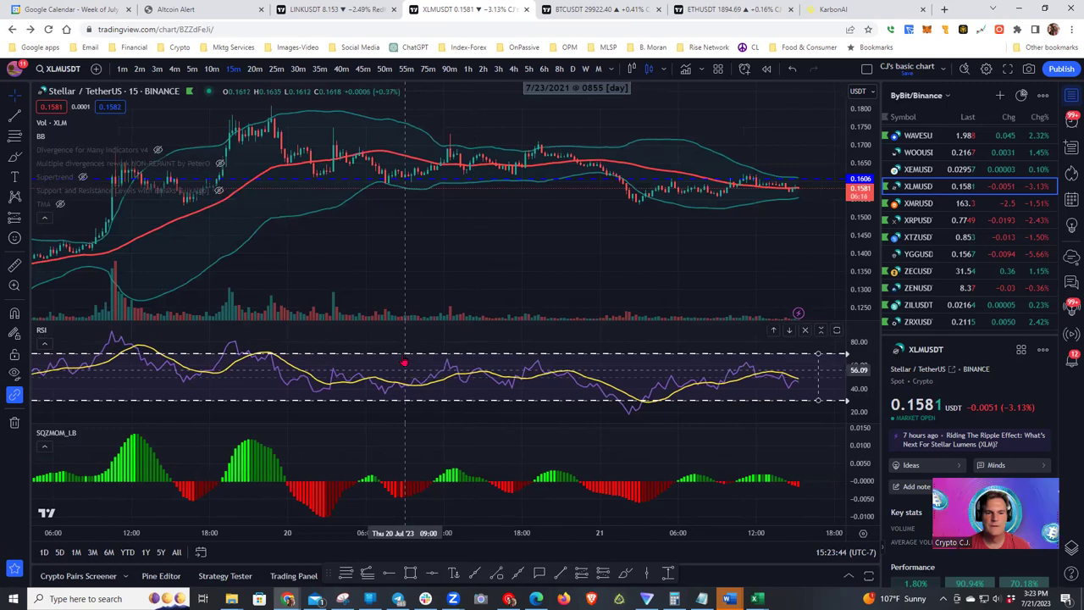
pyautogui.click(405, 361)
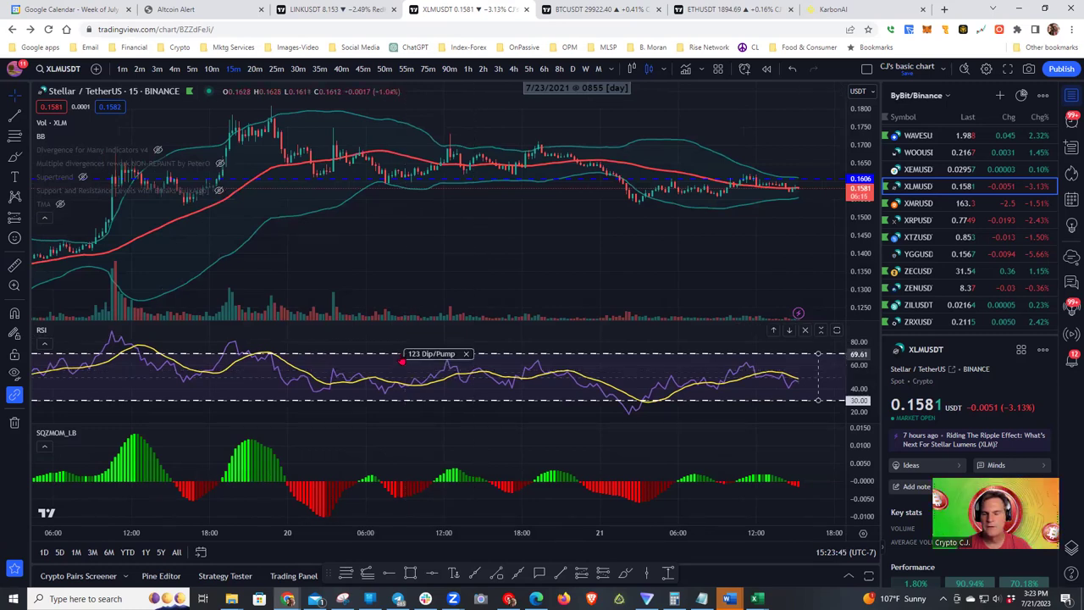
pyautogui.rightClick(821, 379)
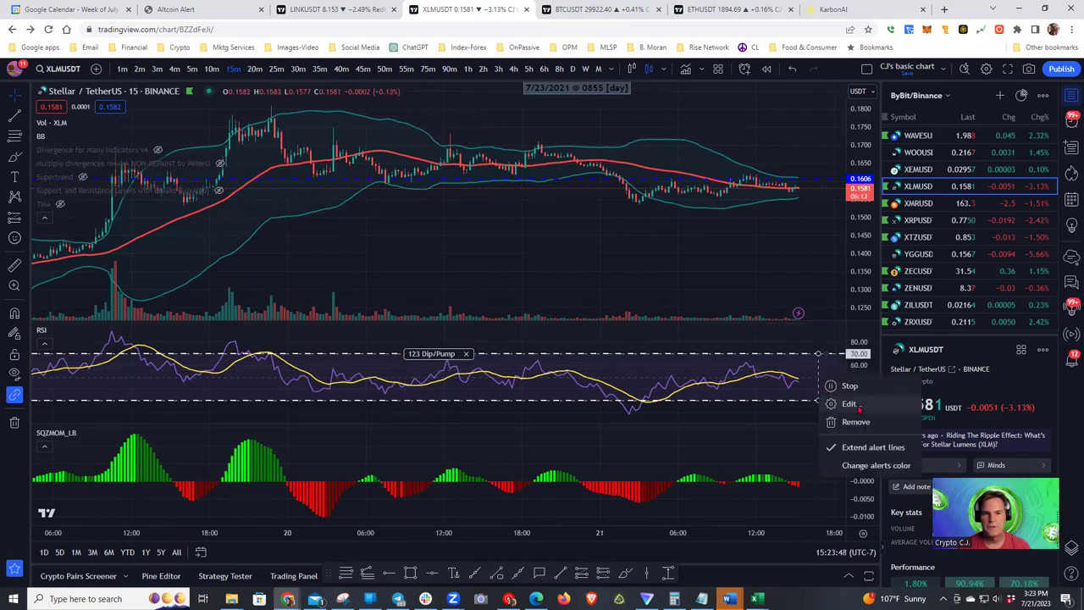
pyautogui.click(851, 405)
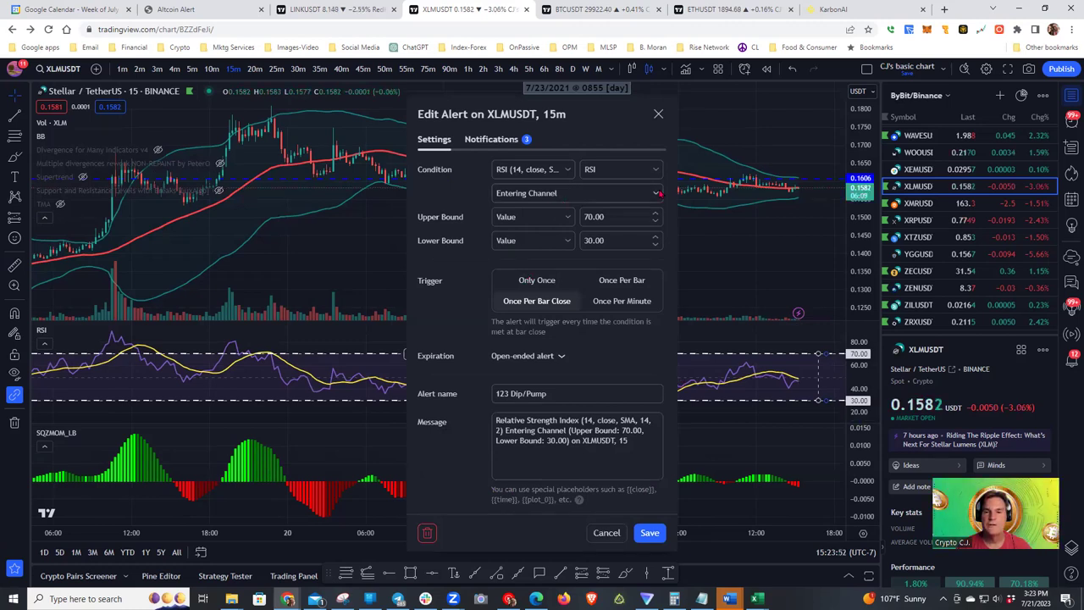
pyautogui.click(655, 194)
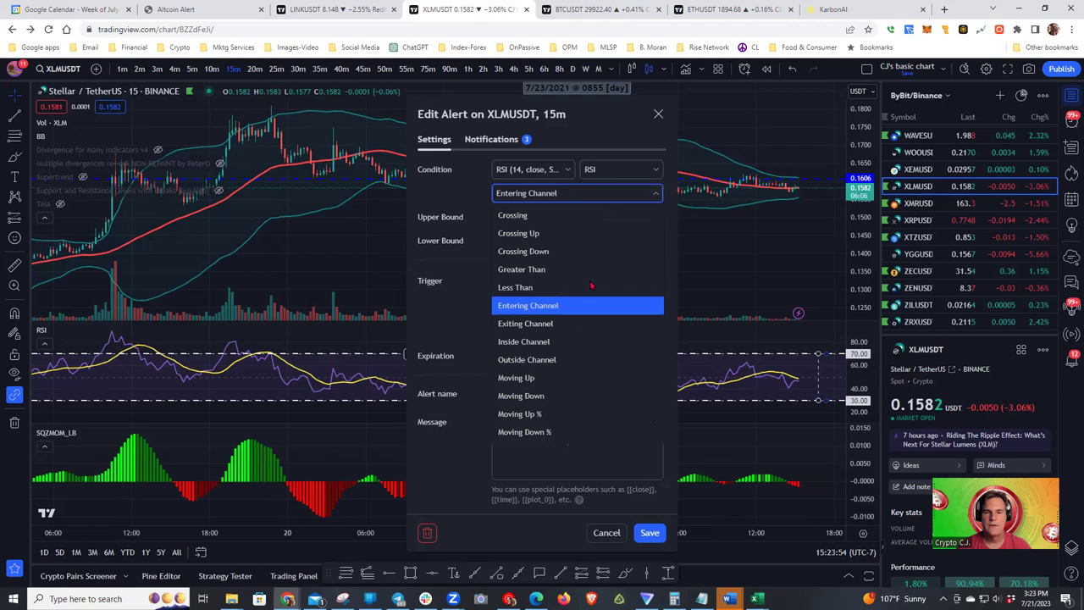
pyautogui.press('Escape')
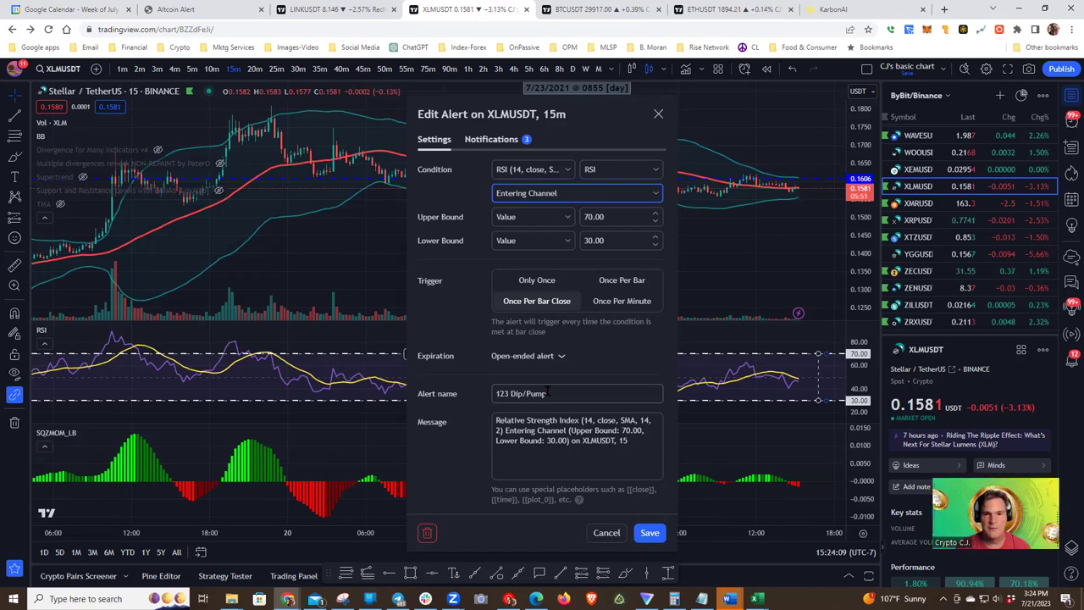
# Step: Review the notification and sound options of the 123 Dip/Pump alert, and close it without saving
pyautogui.click(491, 139)
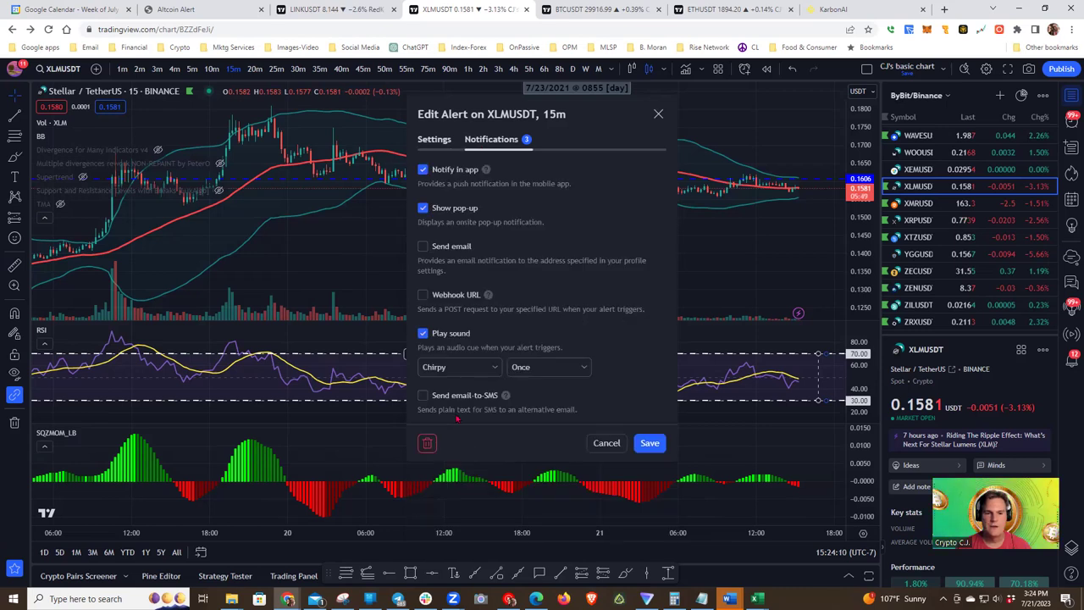
pyautogui.click(495, 370)
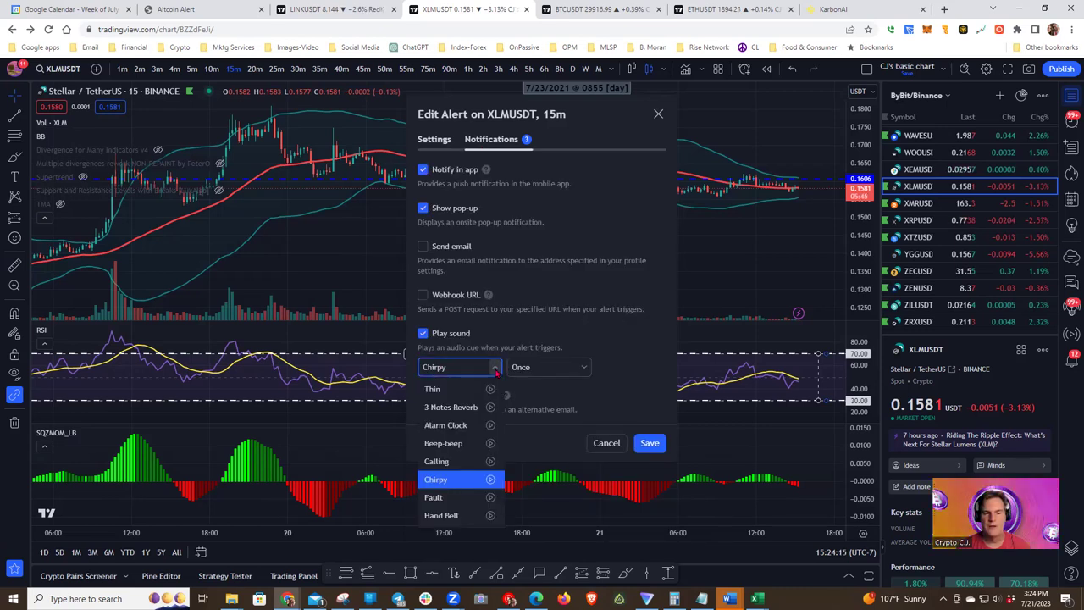
pyautogui.click(496, 370)
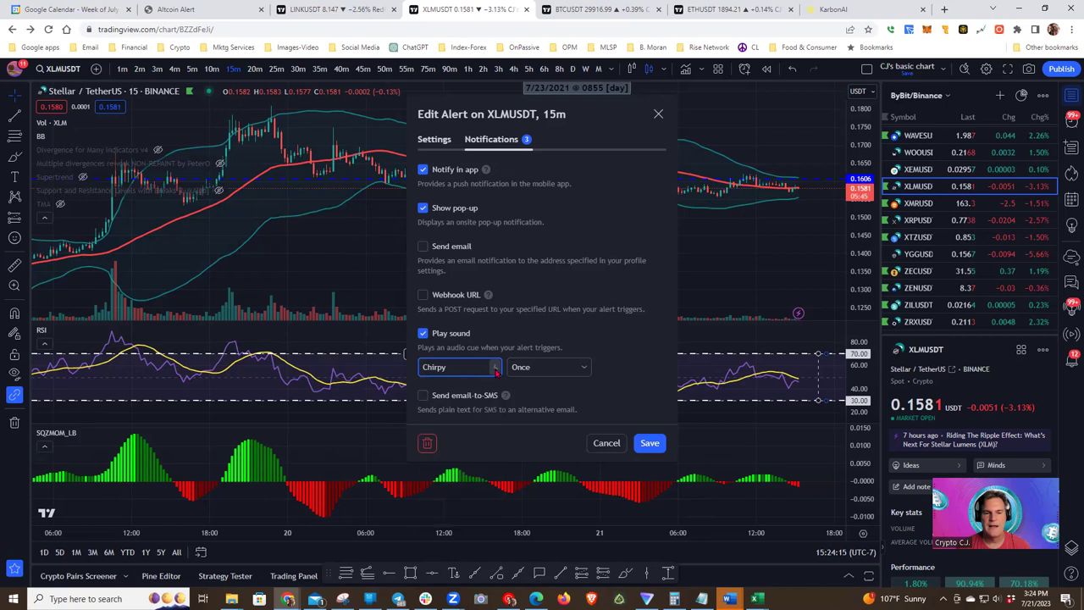
pyautogui.click(433, 140)
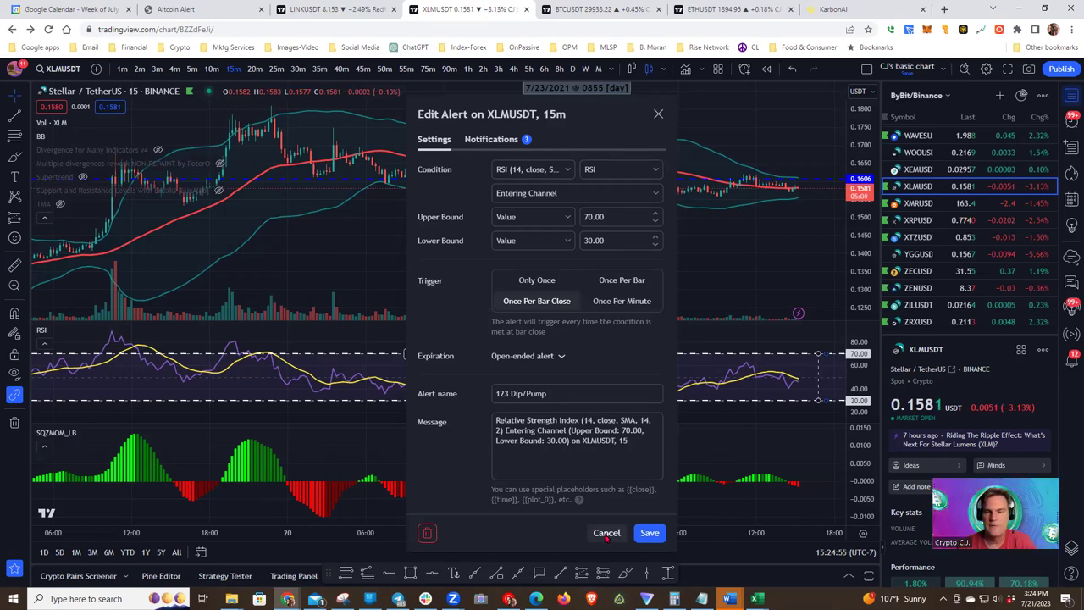
pyautogui.click(606, 533)
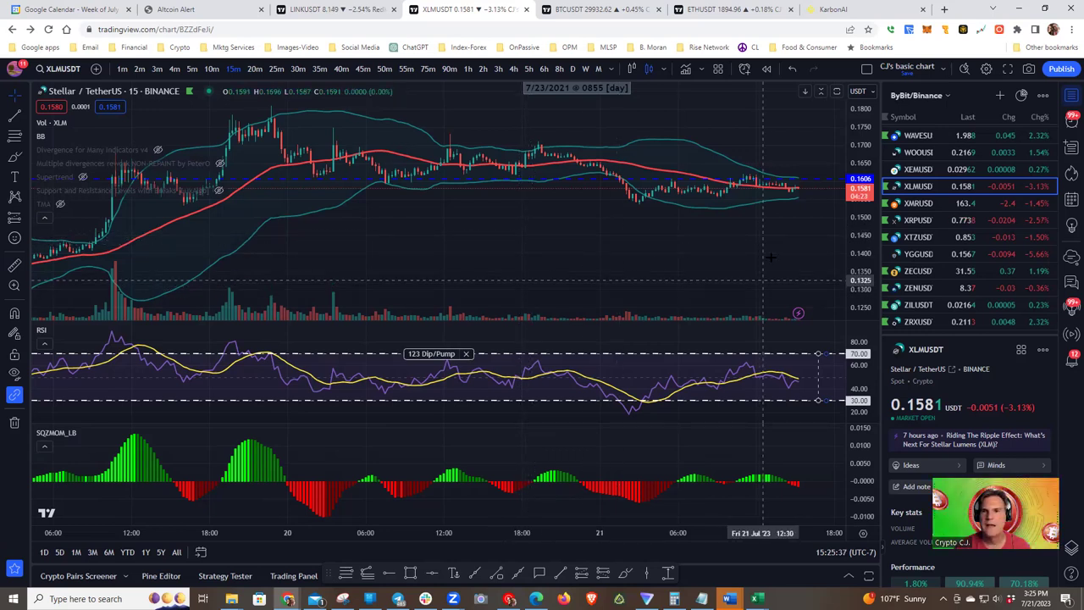
# Step: Switch to KarbonAI, and examine the notes and trade history of the 123 DP (ByBit Sub 6) account
pyautogui.click(831, 9)
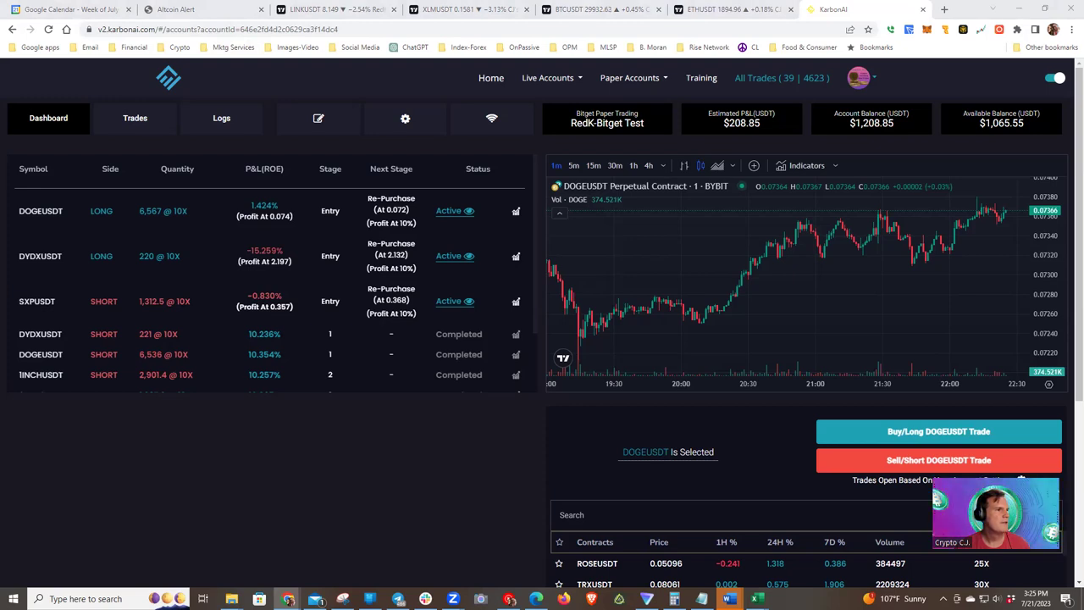
pyautogui.moveTo(1083, 10); pyautogui.dragTo(751, 13)
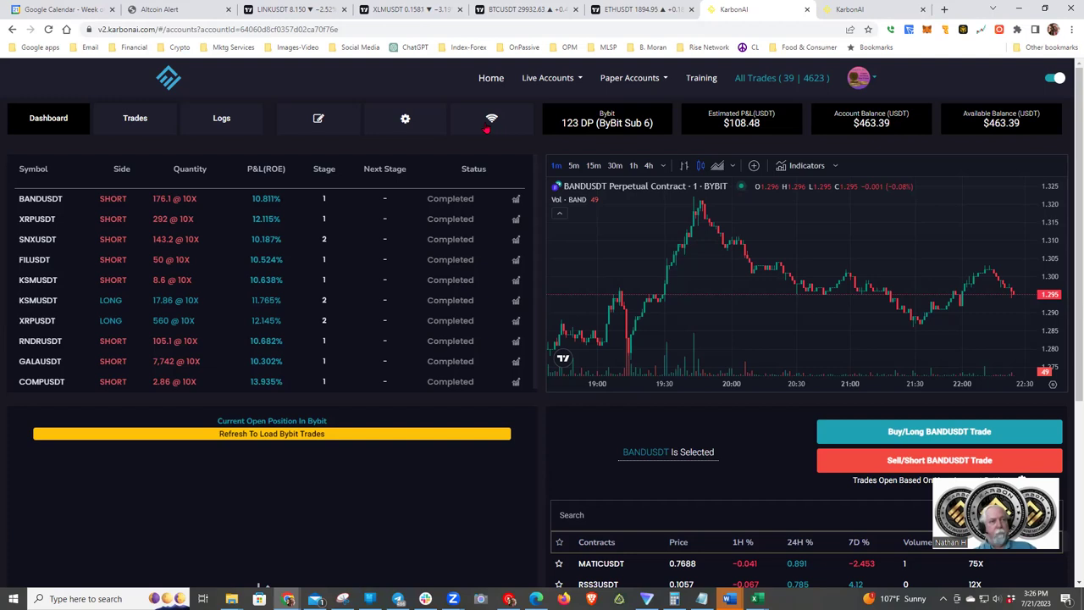
pyautogui.click(317, 119)
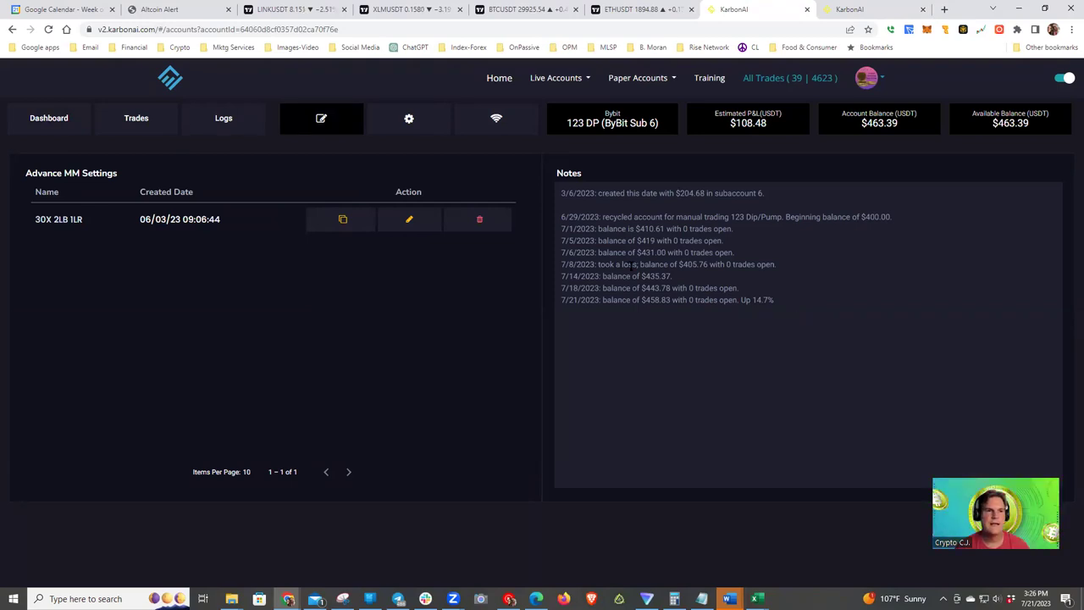
pyautogui.click(133, 118)
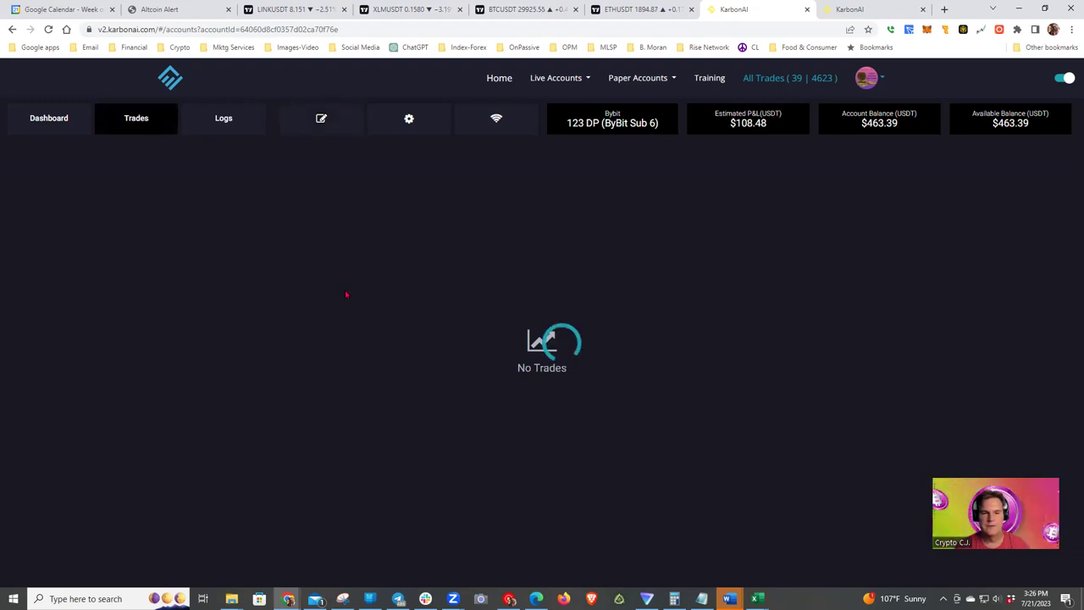
pyautogui.scroll(-3, 346, 293)
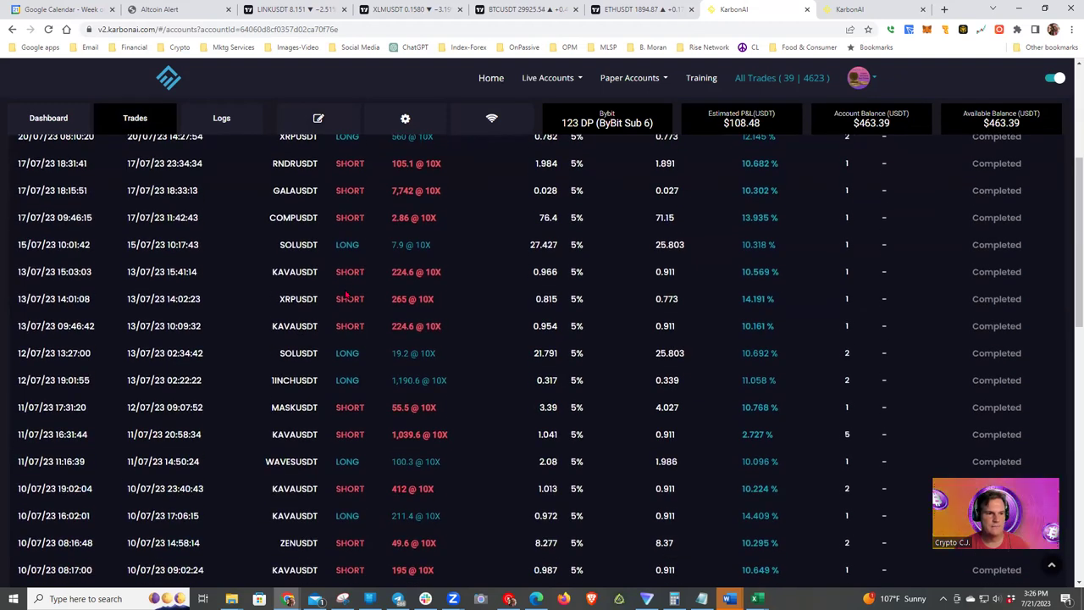
# Step: Highlight the 123 DP account's completed trades from 29/06/23 08:01:00 through the newest one on 21/07/23
pyautogui.scroll(-3, 346, 294)
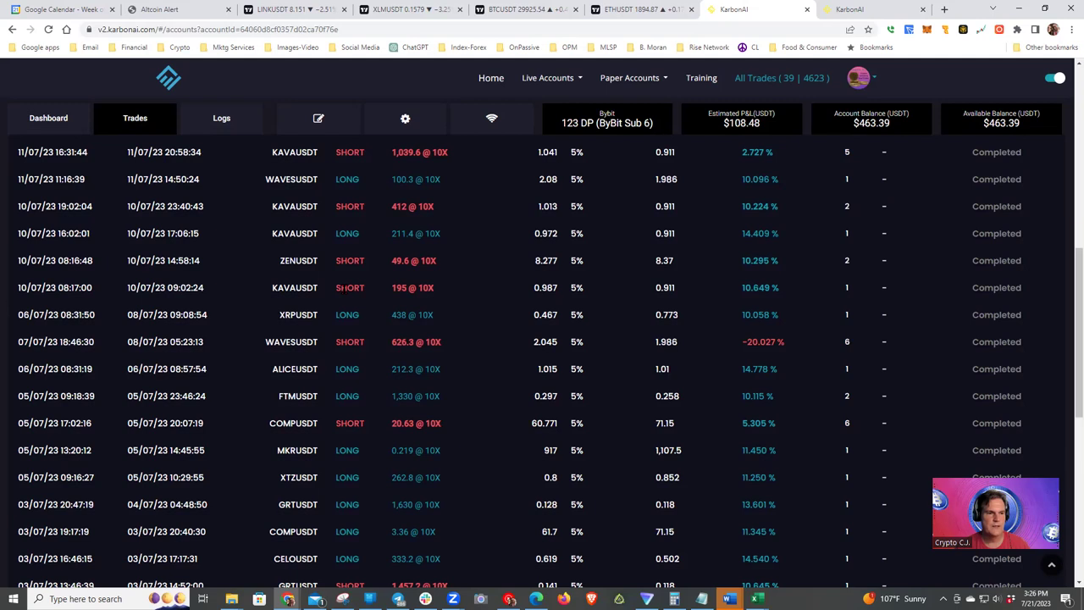
pyautogui.scroll(-3, 347, 294)
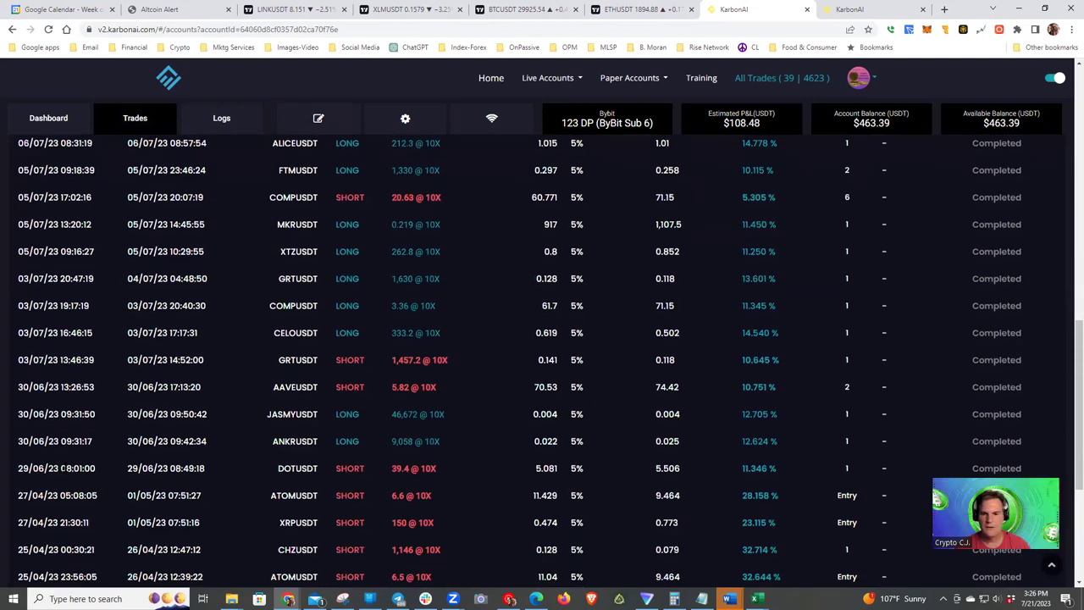
pyautogui.scroll(-1, 237, 462)
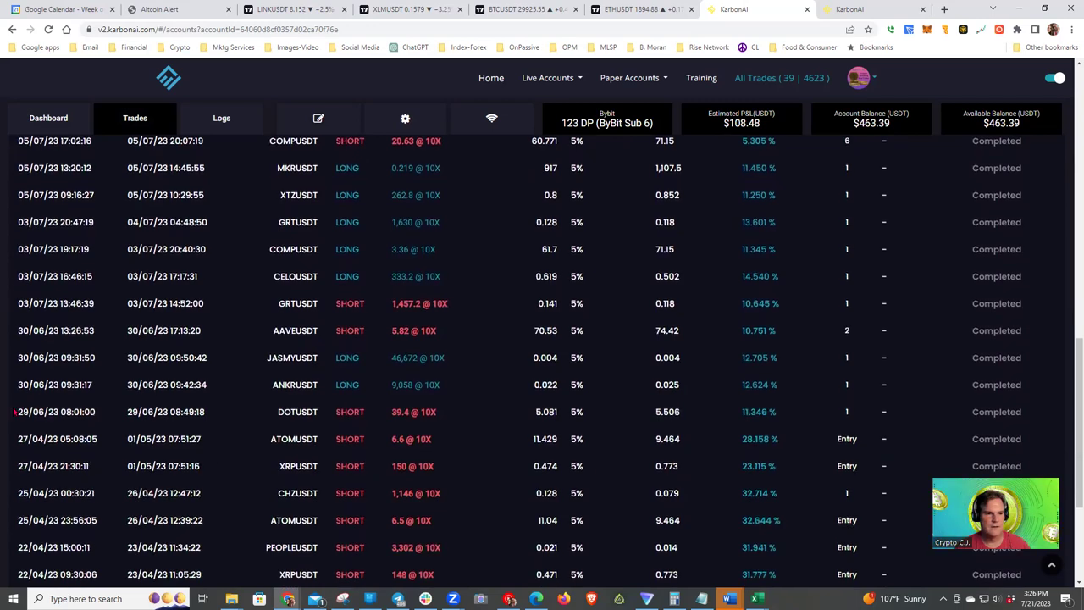
pyautogui.moveTo(17, 411); pyautogui.dragTo(20, 257)
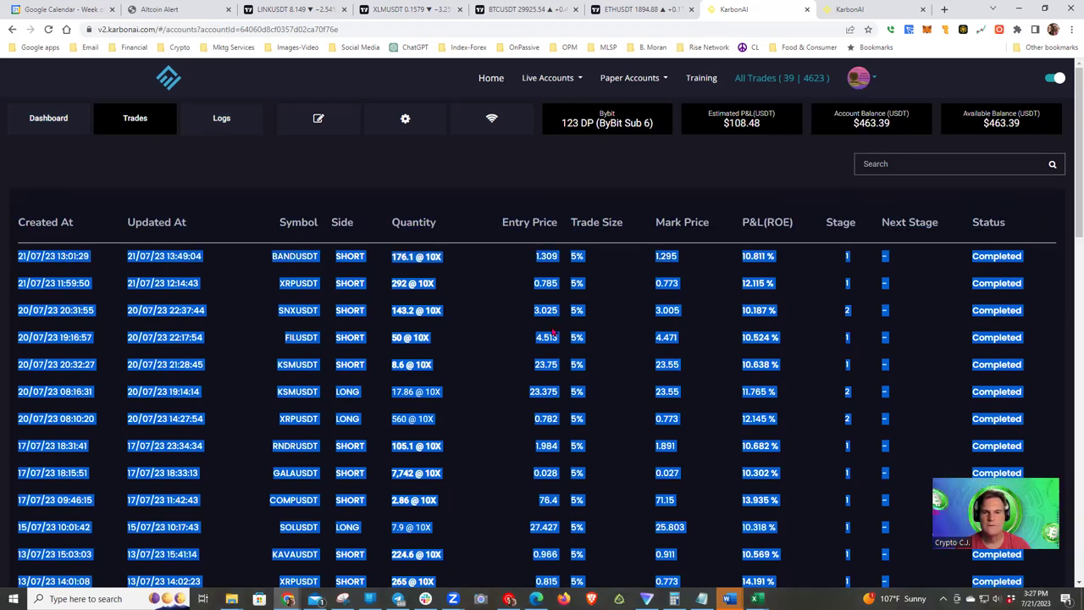
# Step: Examine the P&L(ROE) results of the highlighted trades, and clear the highlighting
pyautogui.scroll(-3, 858, 343)
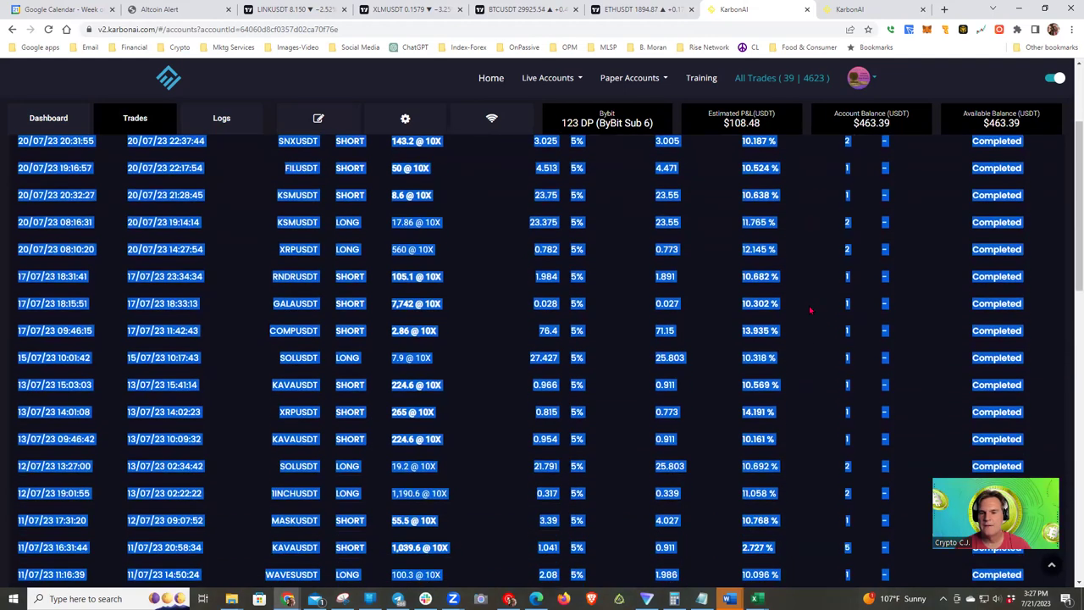
pyautogui.scroll(-4, 809, 317)
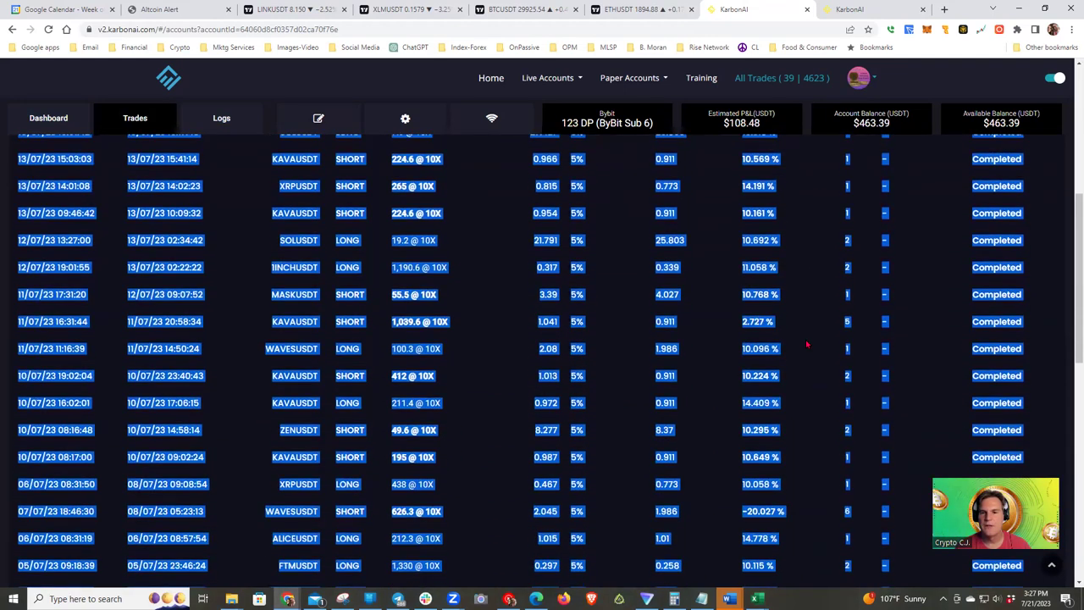
pyautogui.scroll(-2, 807, 344)
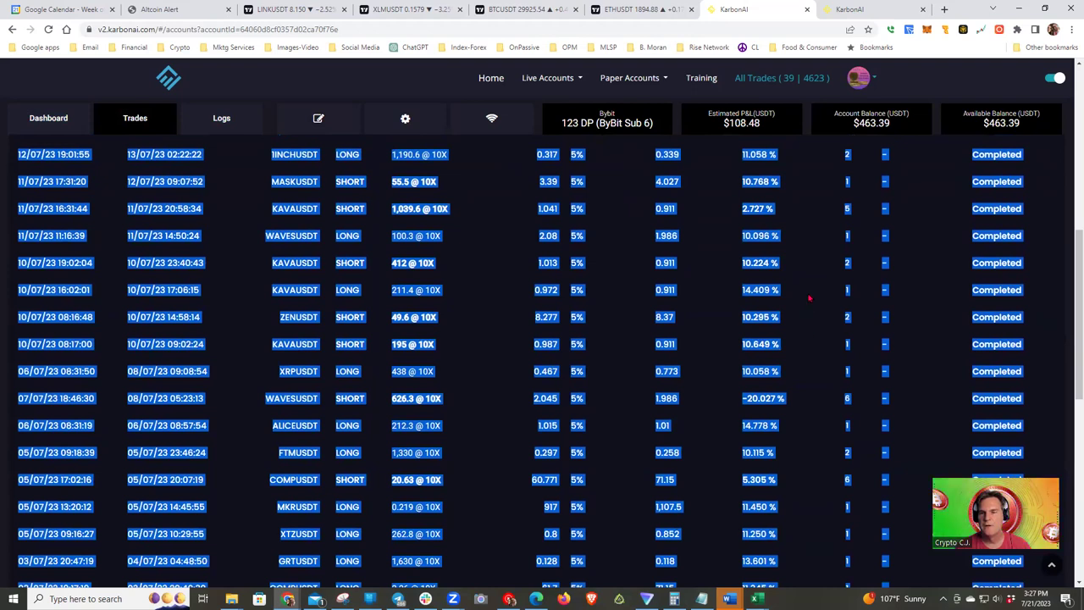
pyautogui.click(809, 230)
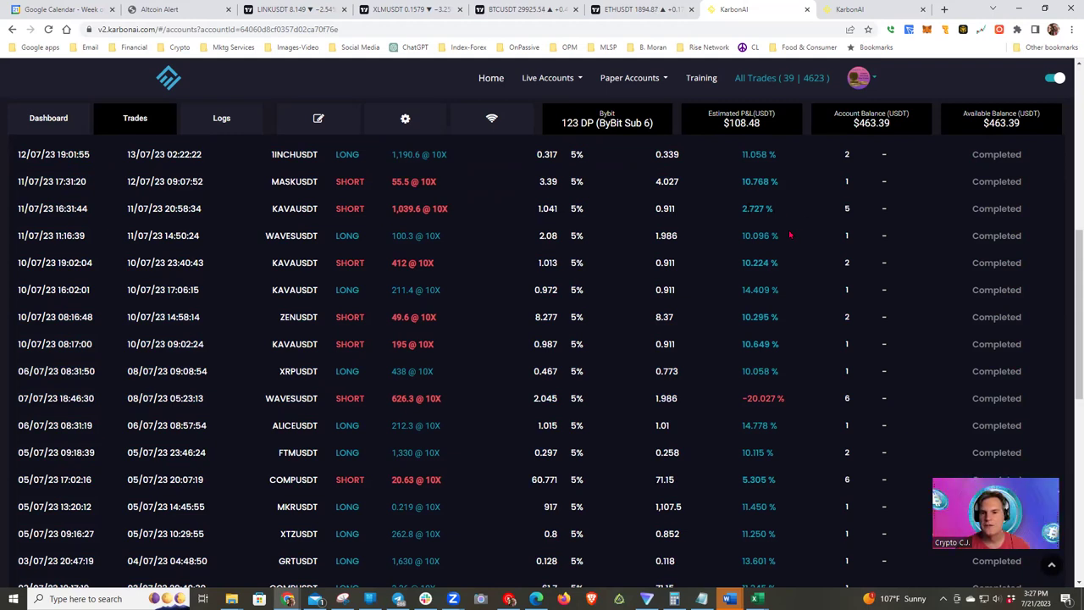
# Step: Review the P&L(ROE) and stage of the account's completed trades from the early July entries up to the newest
pyautogui.scroll(-3, 792, 239)
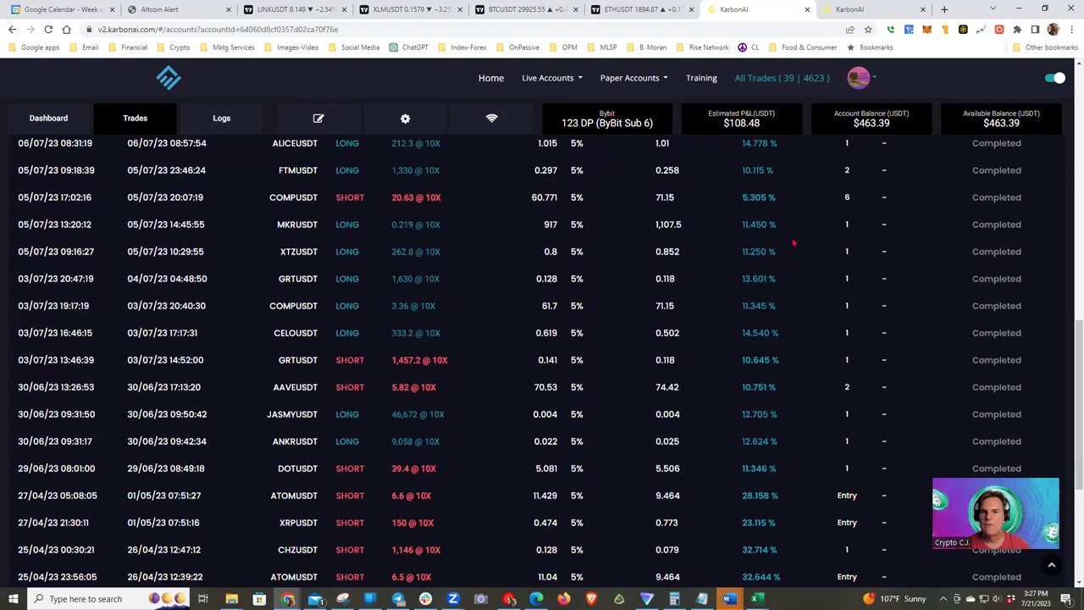
pyautogui.scroll(2, 792, 243)
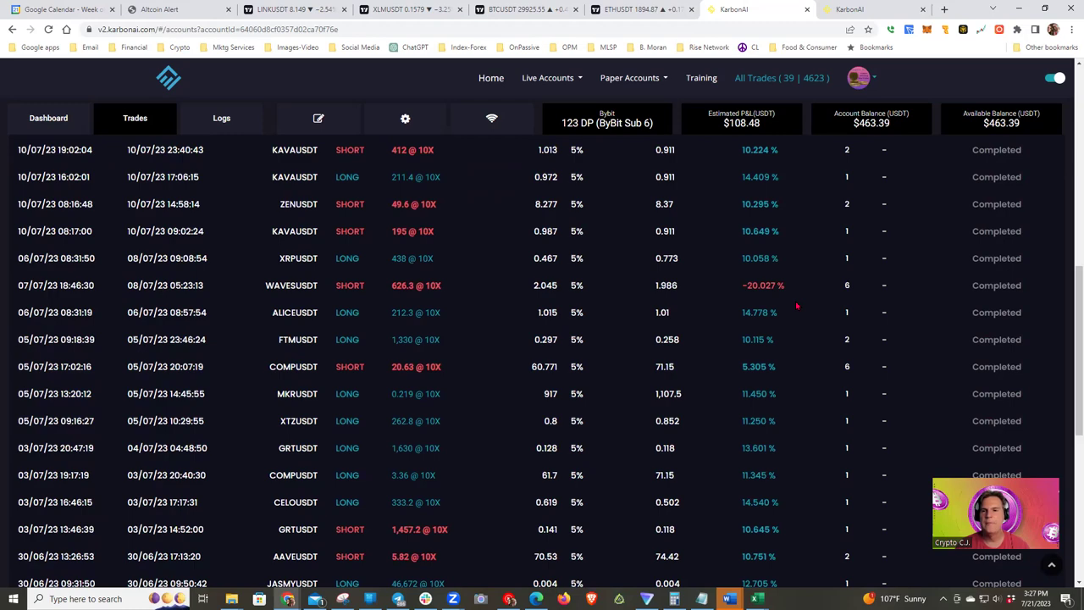
pyautogui.scroll(10, 796, 307)
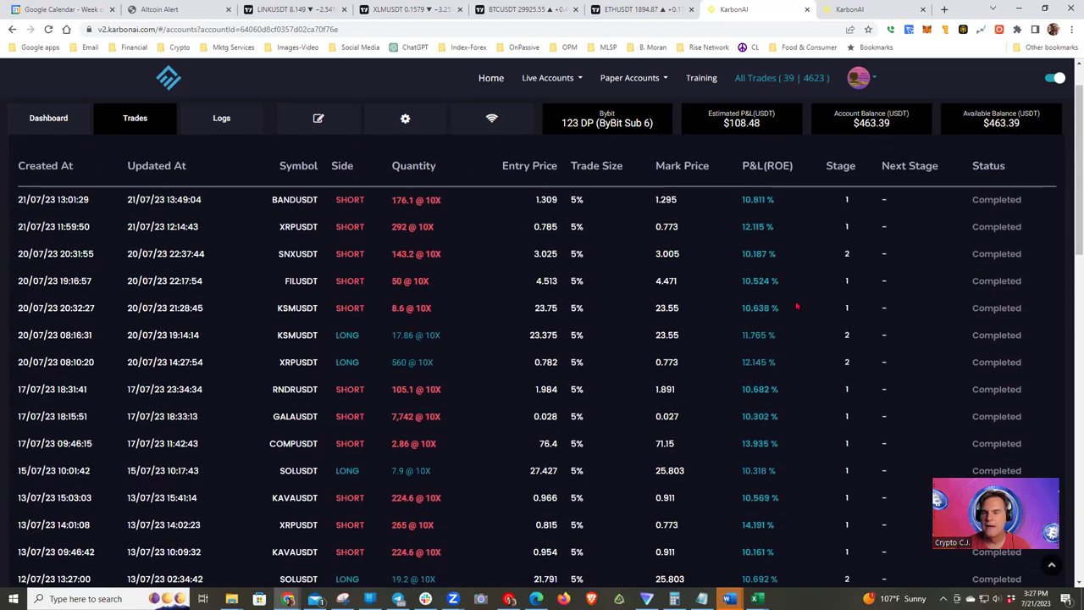
pyautogui.scroll(1, 796, 307)
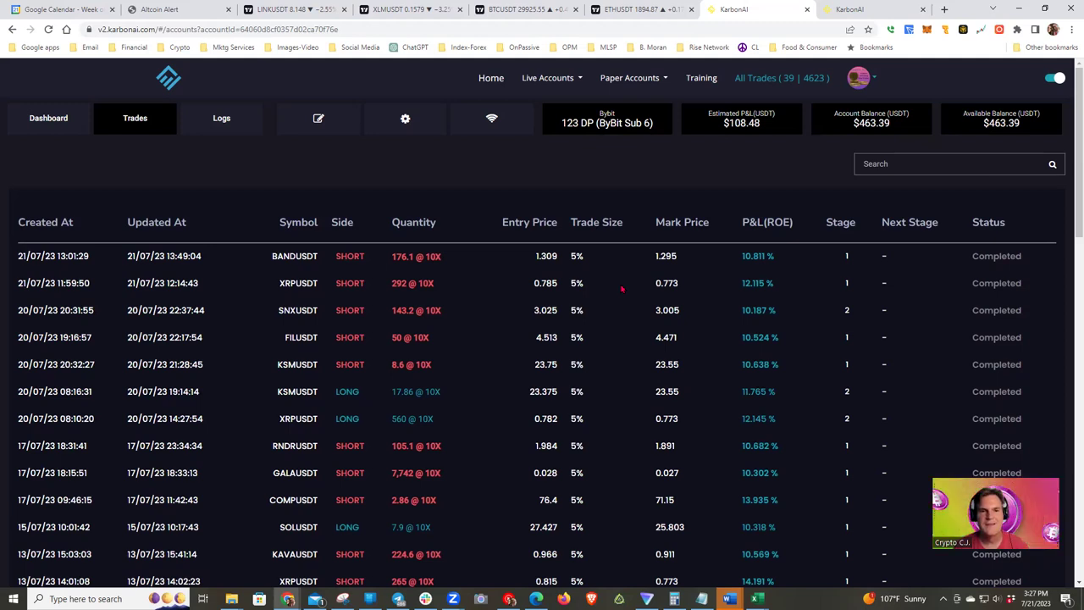
pyautogui.scroll(-2, 621, 289)
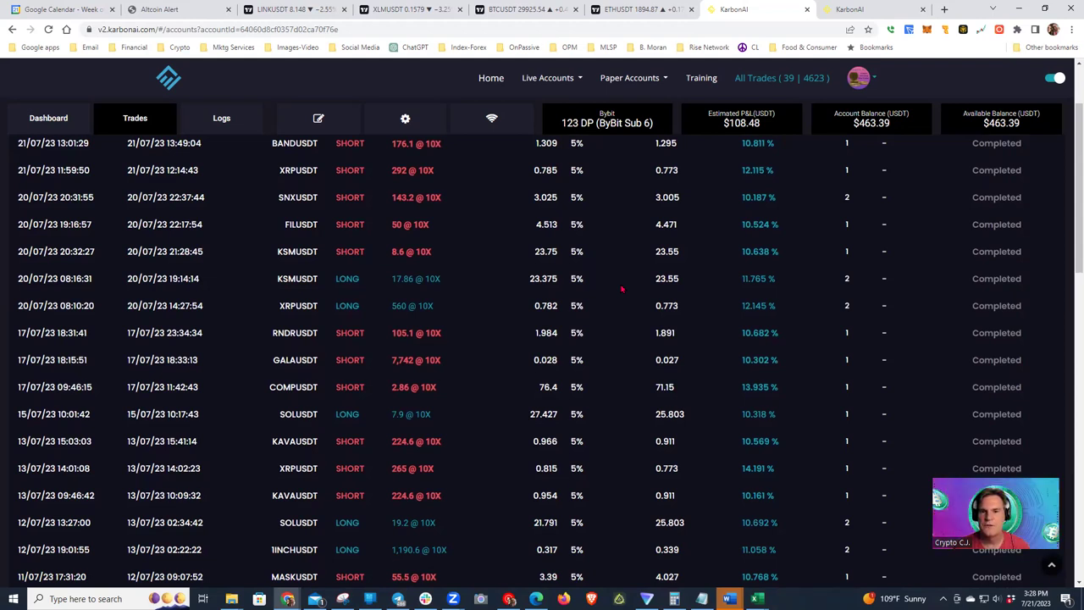
pyautogui.scroll(-6, 622, 289)
pyautogui.scroll(3, 622, 289)
pyautogui.scroll(5, 622, 289)
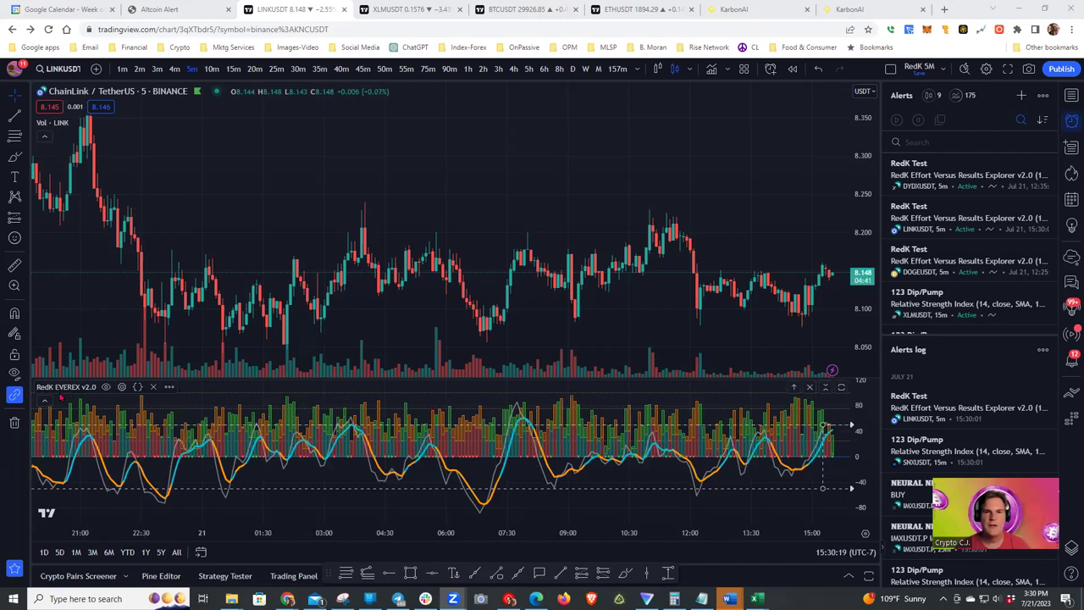
# Step: Search the indicators on the LINKUSDT chart for "redk", narrow the search to "redk ever", and widen it back to "redk"
pyautogui.click(712, 69)
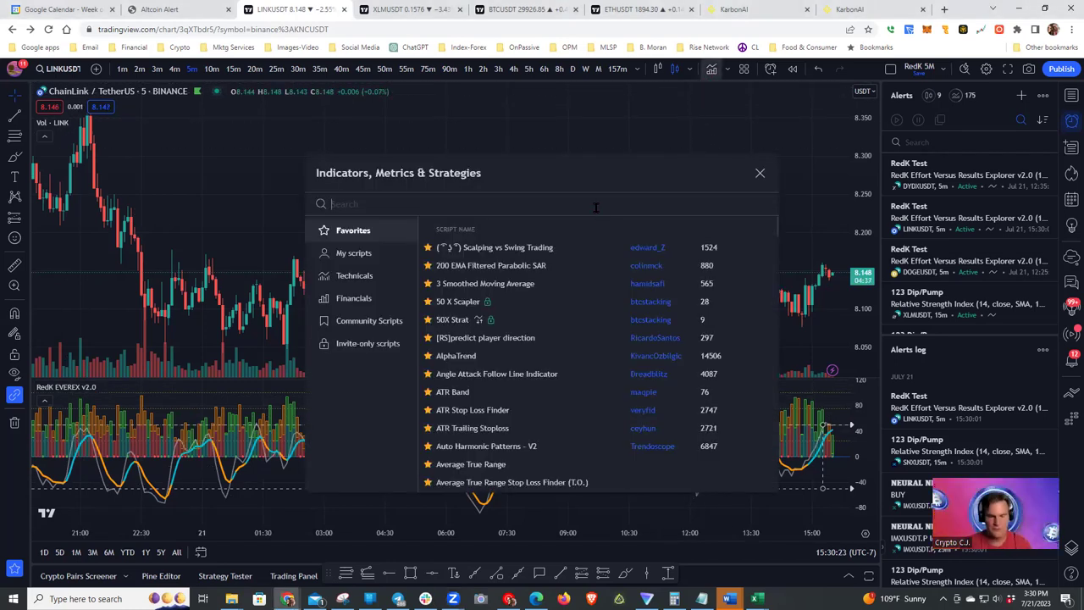
pyautogui.write('redk')
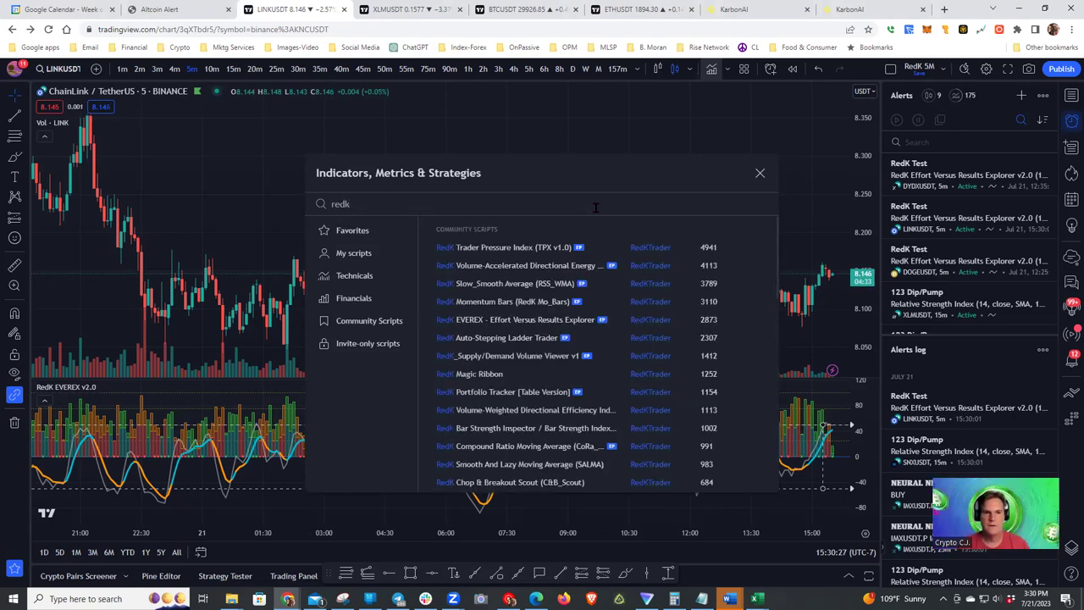
pyautogui.write(' ever')
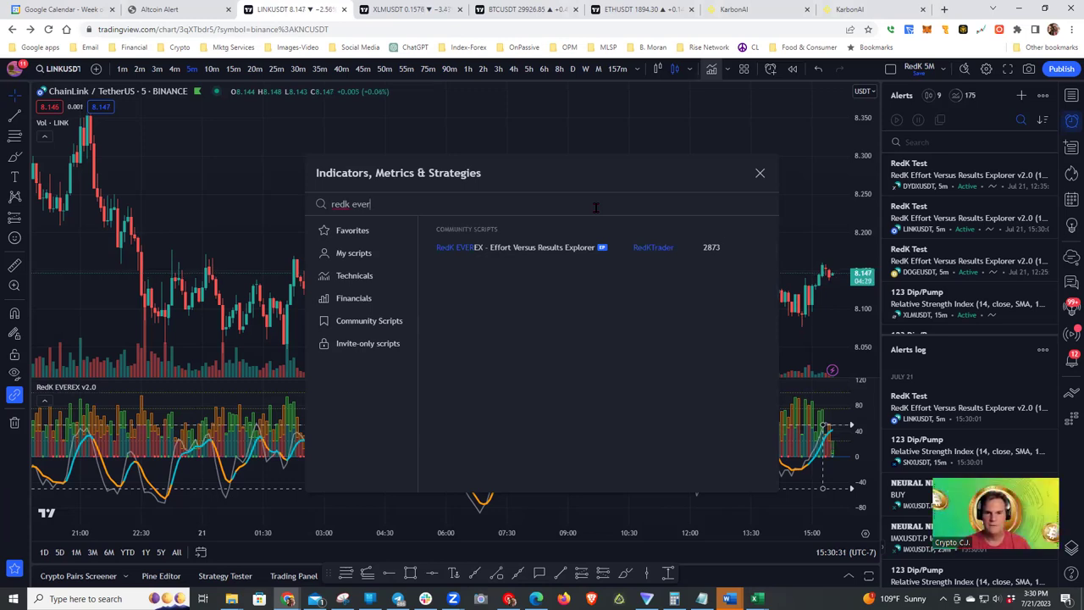
pyautogui.press('BackSpace')
pyautogui.press('BackSpace')
pyautogui.press('BackSpace')
pyautogui.press('BackSpace')
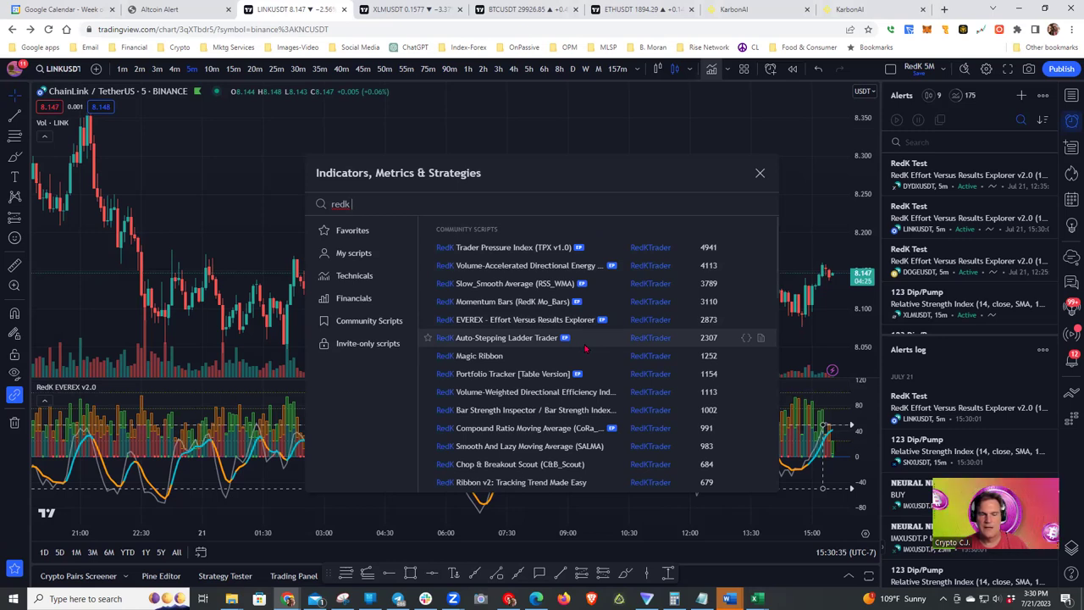
# Step: Browse the RedK community scripts in the indicator search, and close it without adding any
pyautogui.scroll(-2, 584, 347)
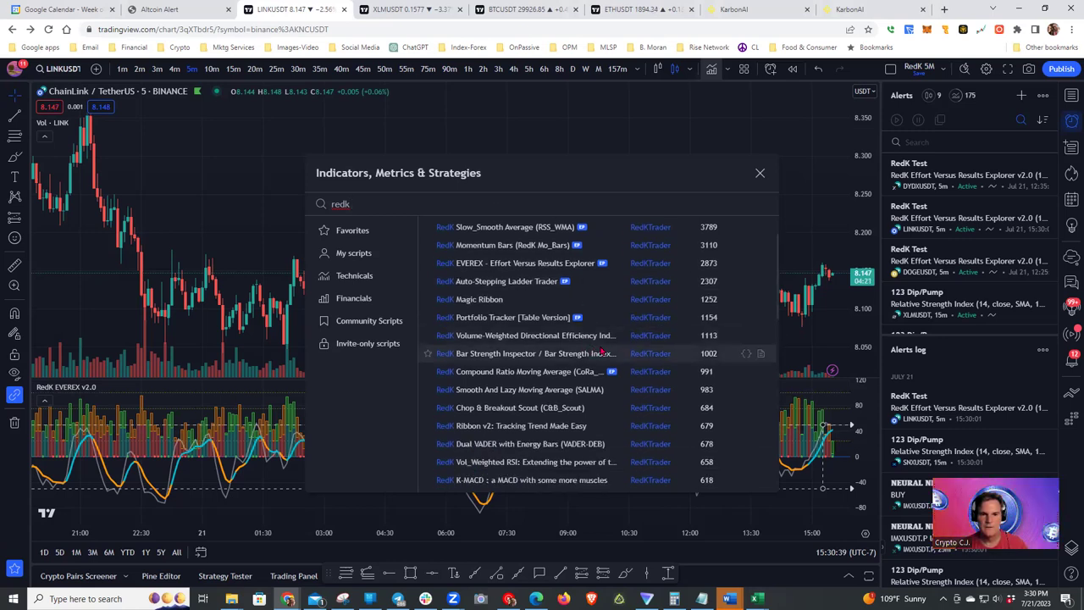
pyautogui.scroll(-10, 598, 349)
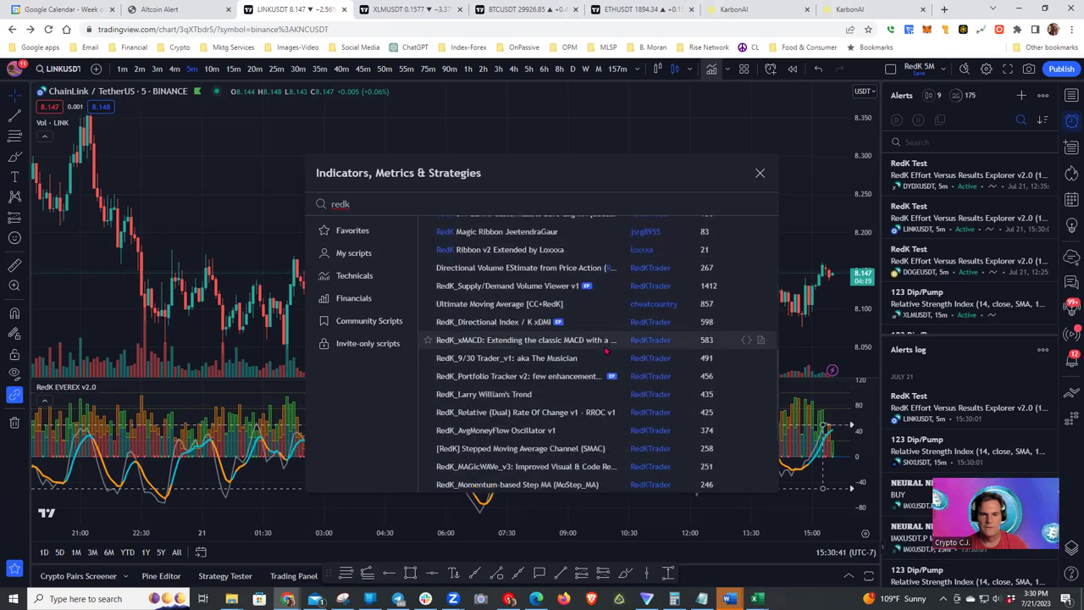
pyautogui.scroll(-3, 606, 350)
pyautogui.scroll(15, 606, 350)
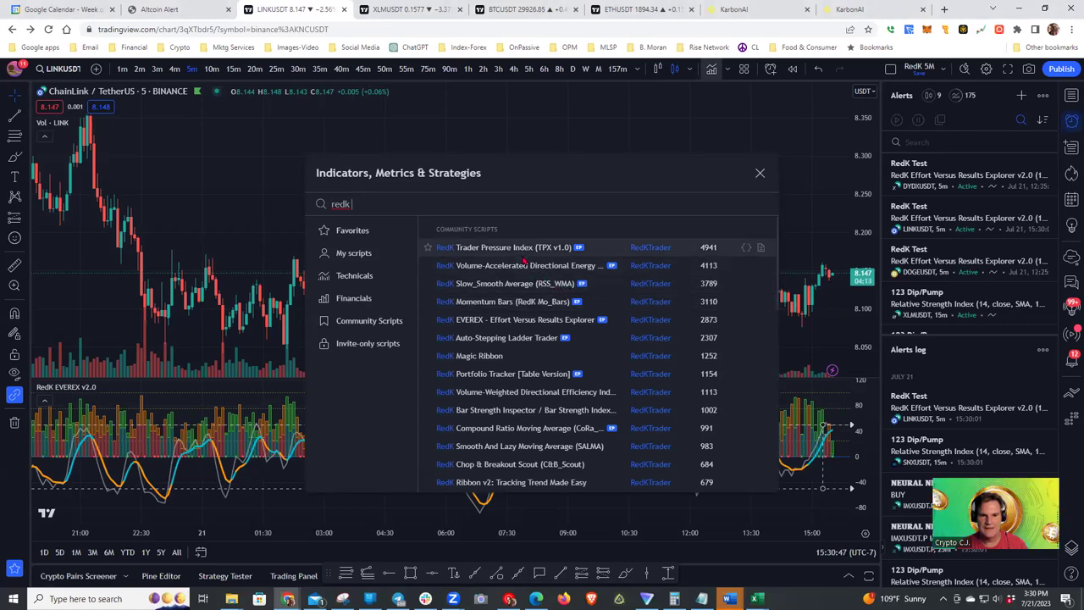
pyautogui.scroll(-5, 597, 356)
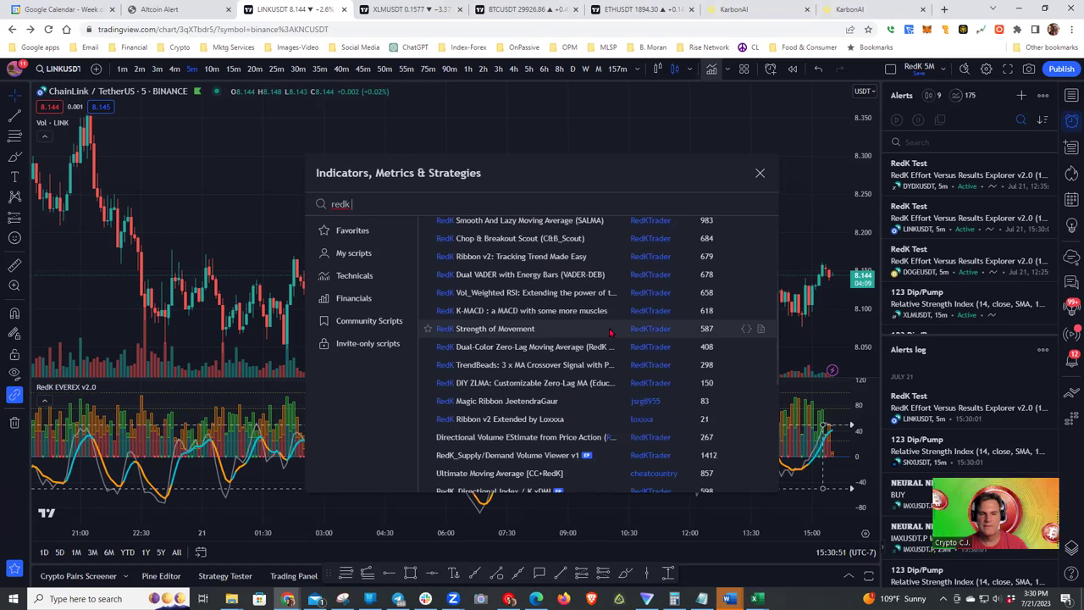
pyautogui.scroll(-5, 610, 332)
pyautogui.scroll(10, 678, 279)
pyautogui.click(760, 173)
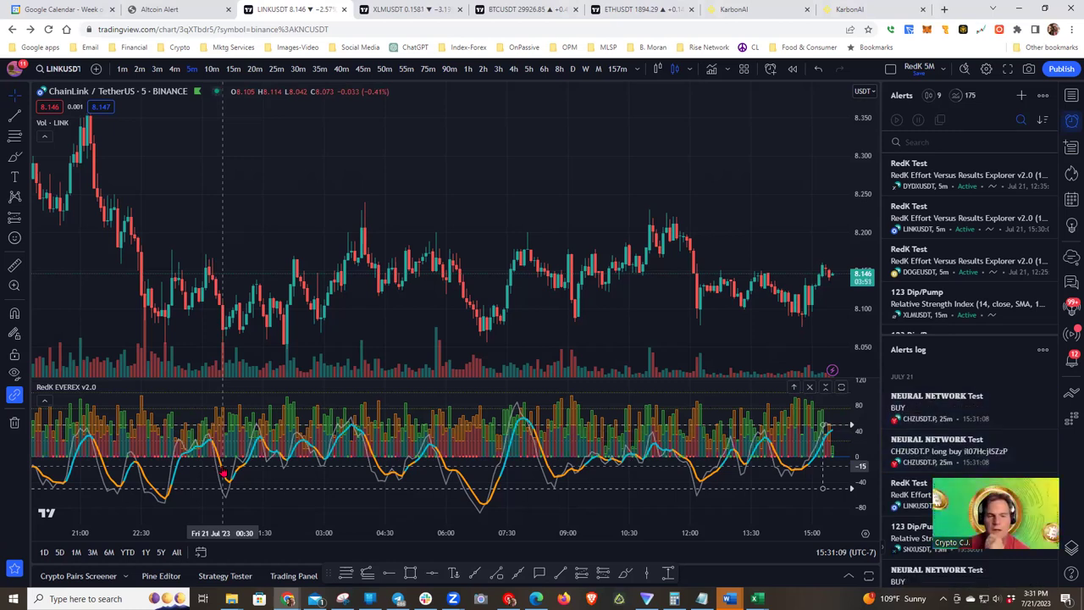
# Step: Open the RedK Test alert on LINKUSDT for editing, review its condition's plot options, and cancel without changing RROF Smooth
pyautogui.rightClick(279, 492)
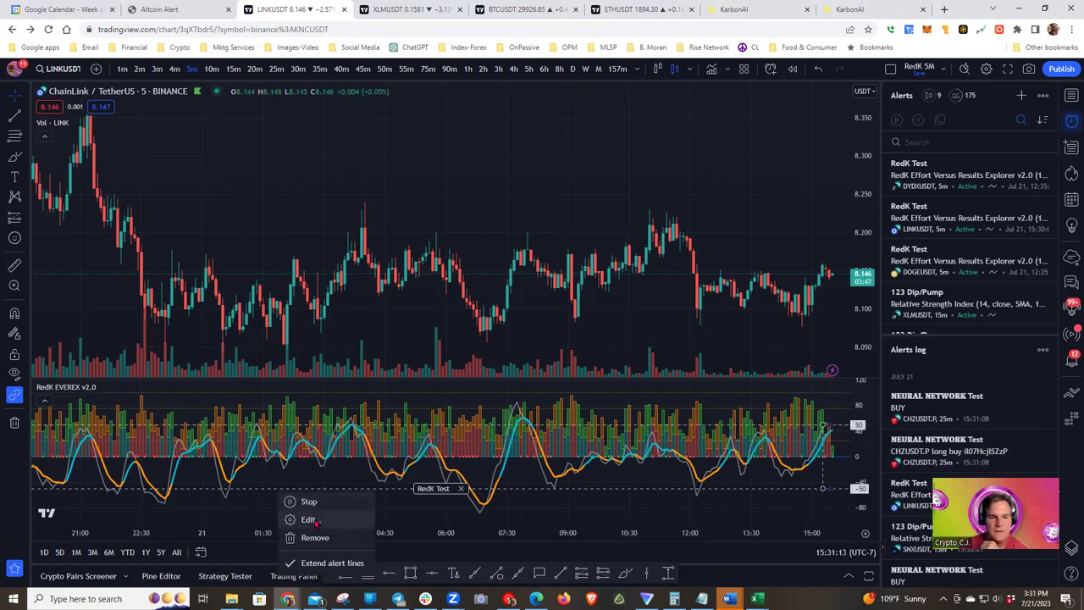
pyautogui.click(310, 520)
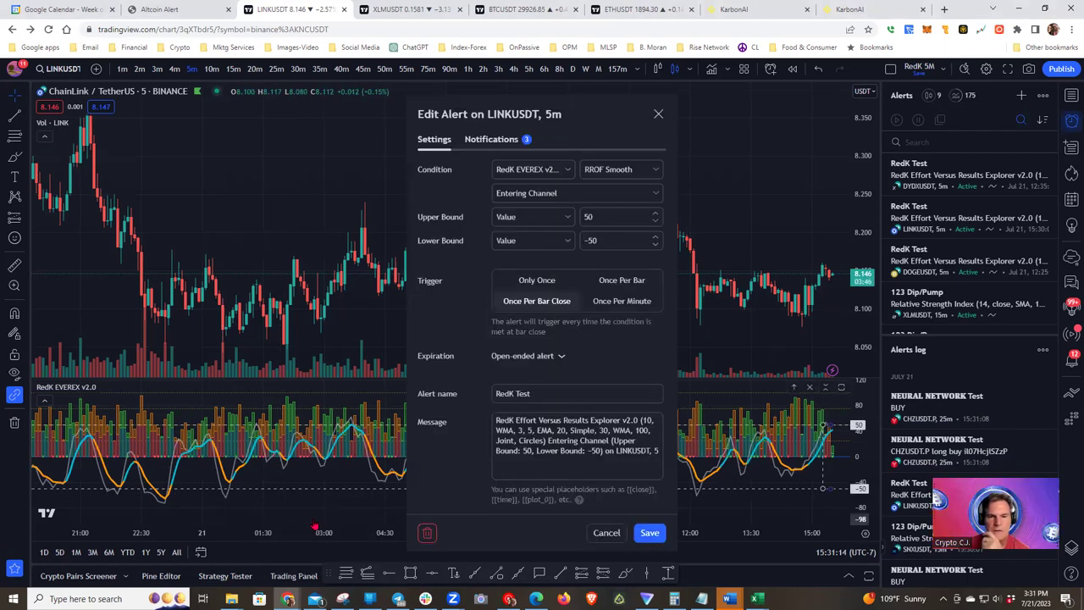
pyautogui.click(655, 170)
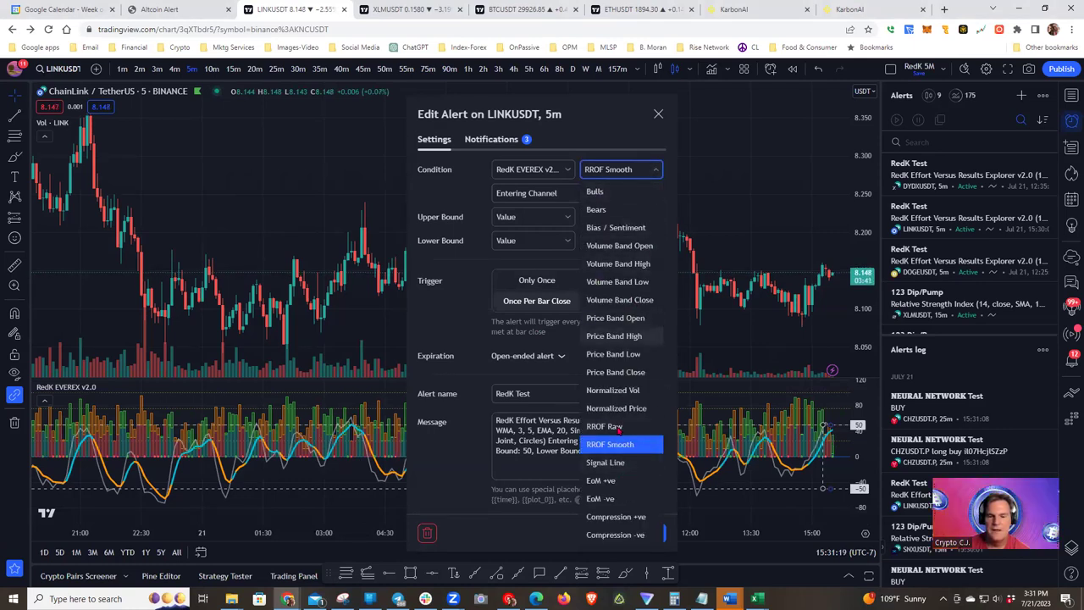
pyautogui.click(655, 170)
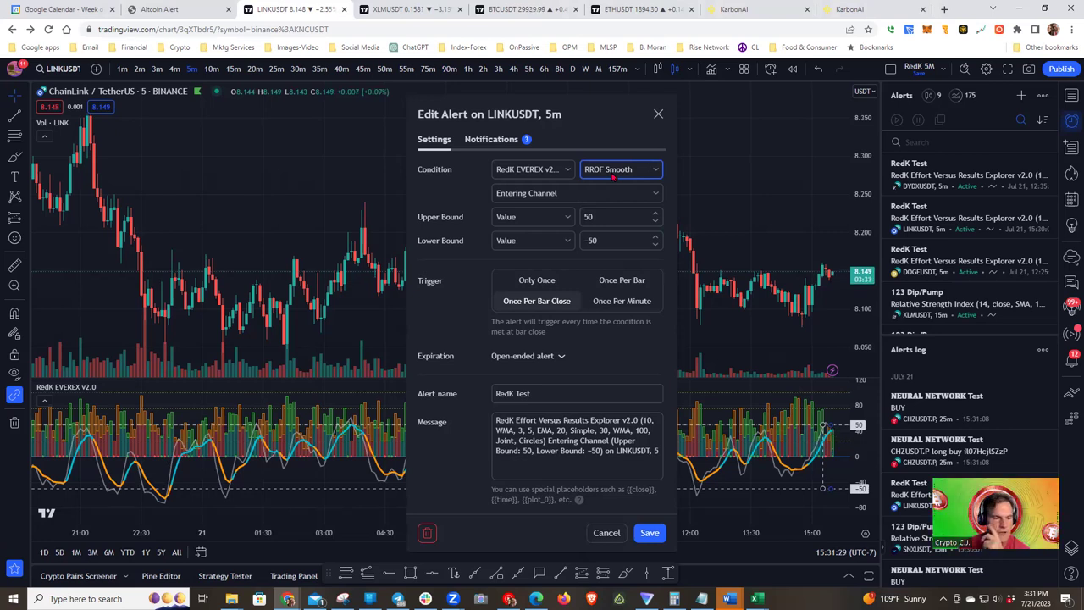
pyautogui.click(606, 532)
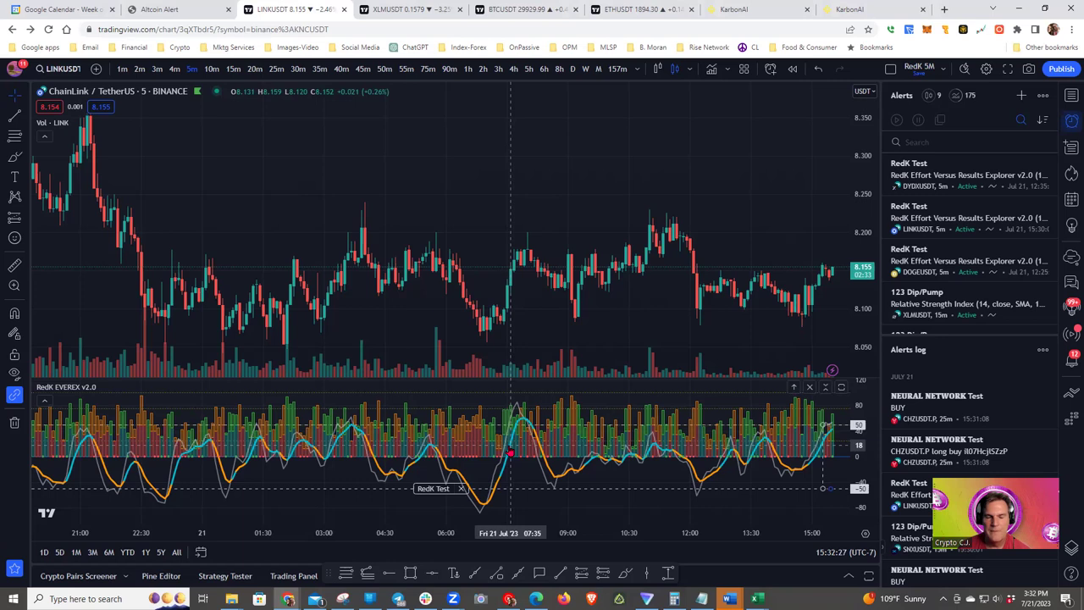
# Step: Start a new alert on RedK EVEREX v2.0 for LINKUSDT with the Signal Line Entering Channel condition
pyautogui.rightClick(473, 437)
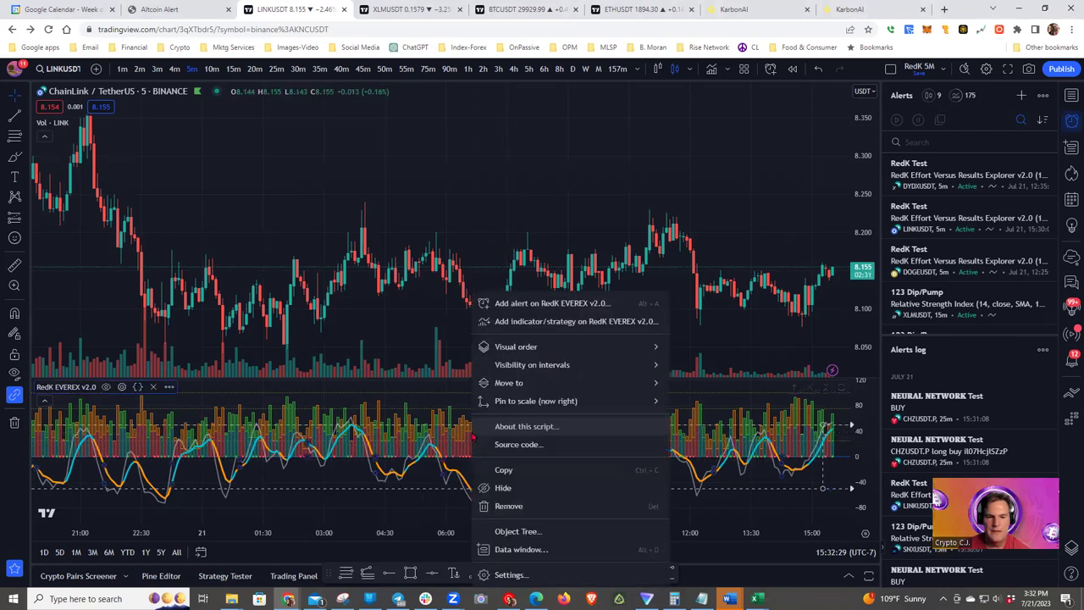
pyautogui.click(531, 303)
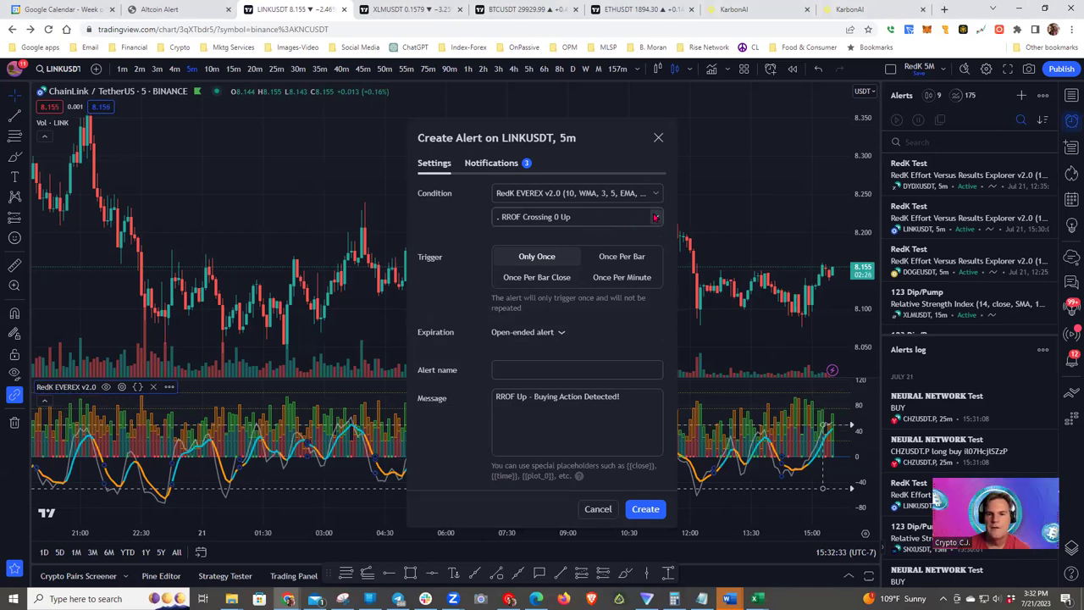
pyautogui.click(655, 217)
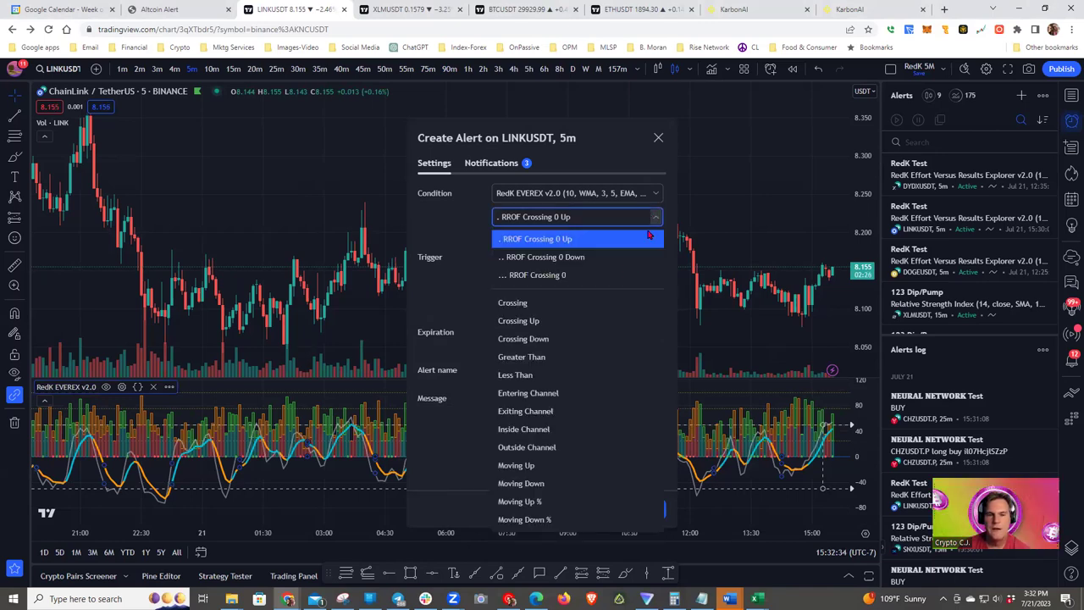
pyautogui.click(579, 394)
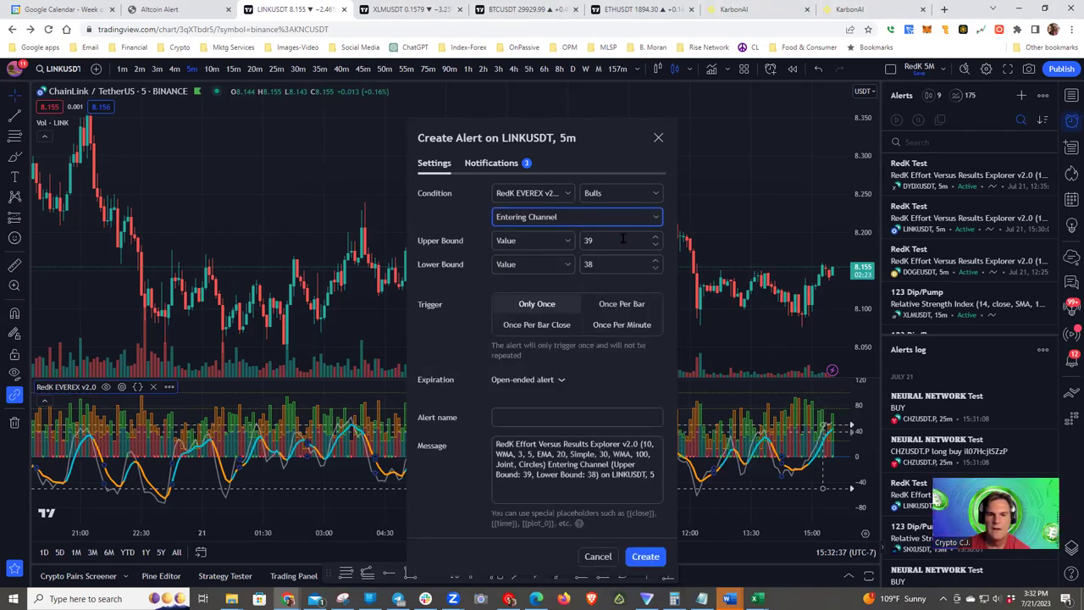
pyautogui.click(657, 196)
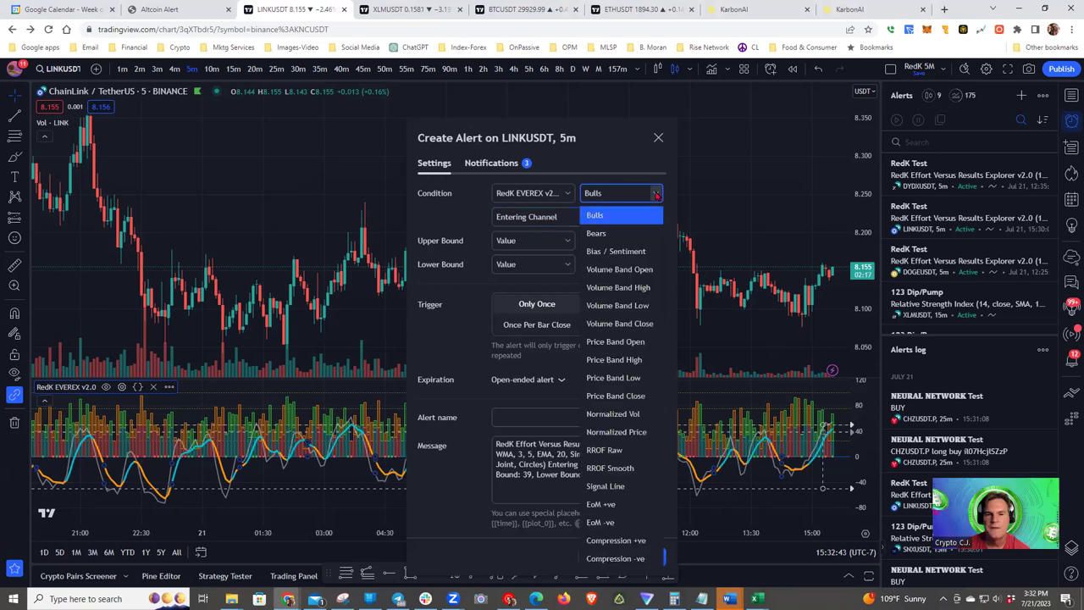
pyautogui.click(605, 486)
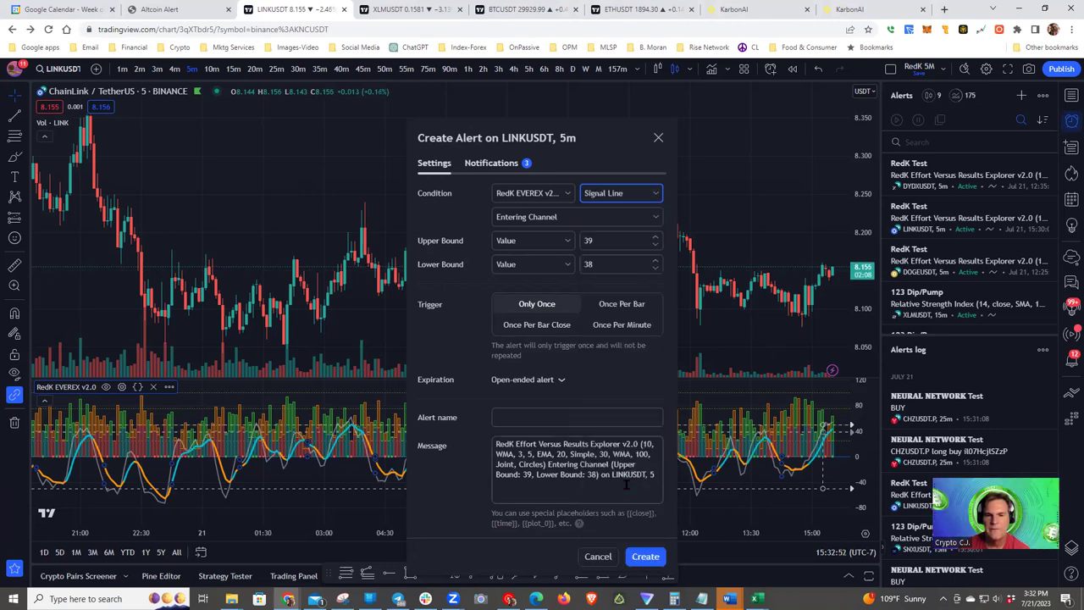
# Step: Set the channel's upper bound to 50 and its lower bound to -50
pyautogui.doubleClick(604, 240)
pyautogui.write('50')
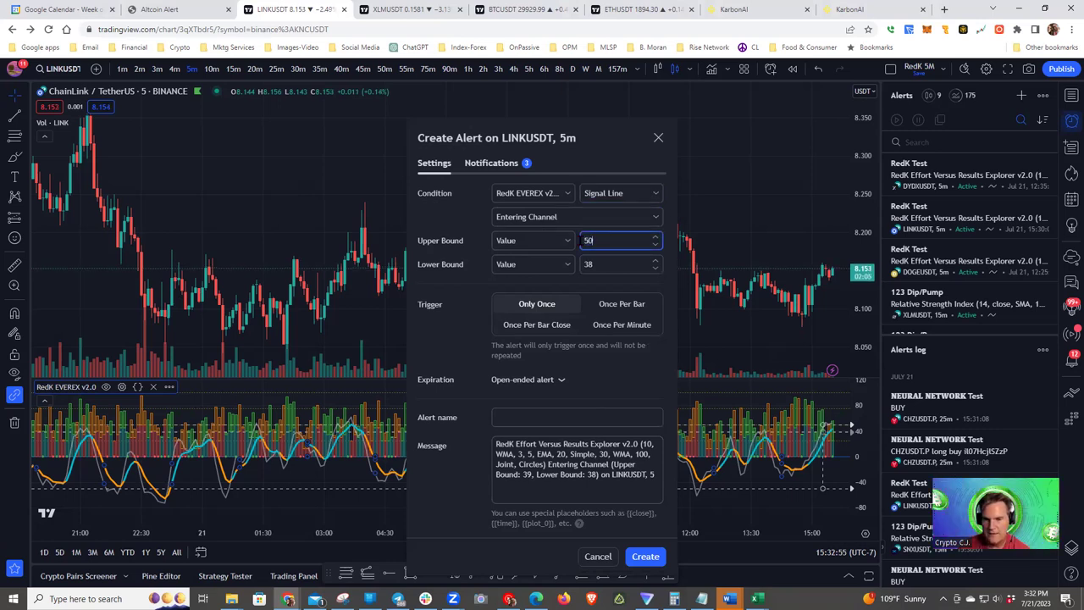
pyautogui.click(601, 264)
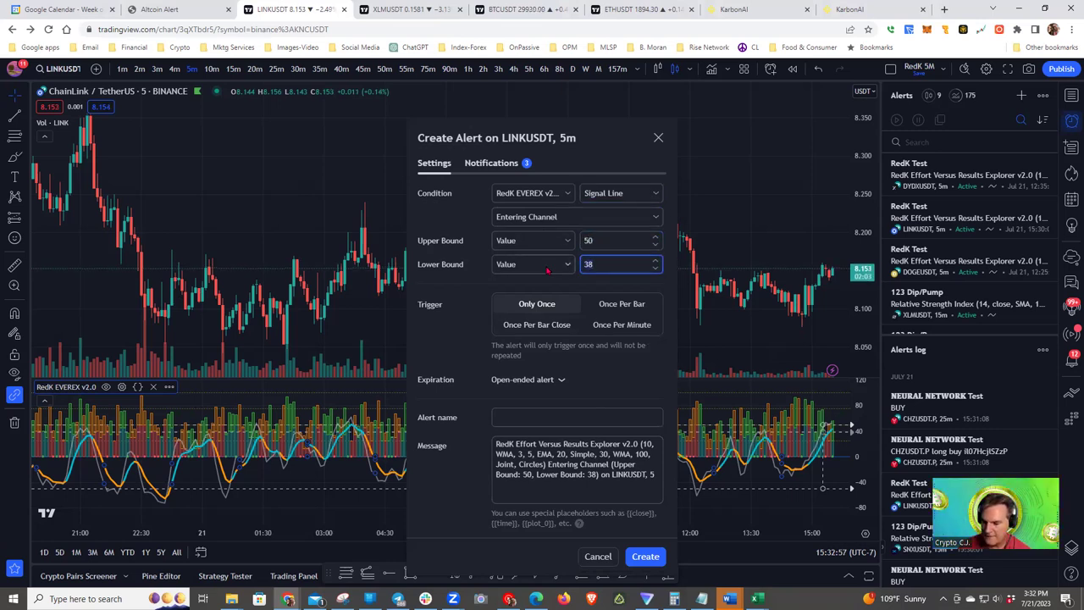
pyautogui.press('BackSpace')
pyautogui.press('BackSpace')
pyautogui.write('-50')
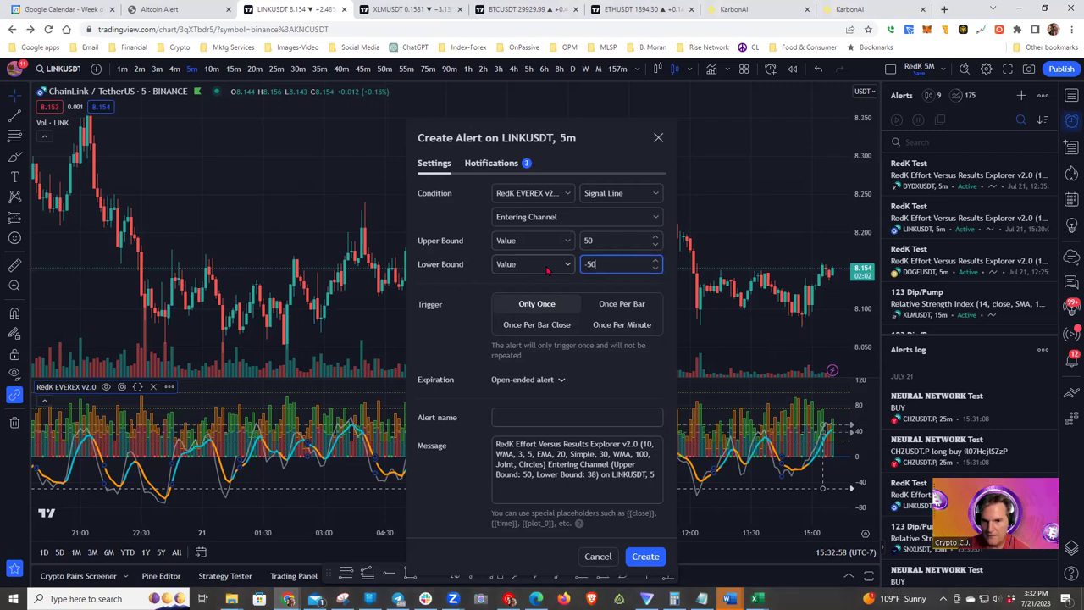
# Step: Set the alert to trigger Once Per Bar Close and name it "AA score purchase?"
pyautogui.click(527, 325)
pyautogui.click(529, 420)
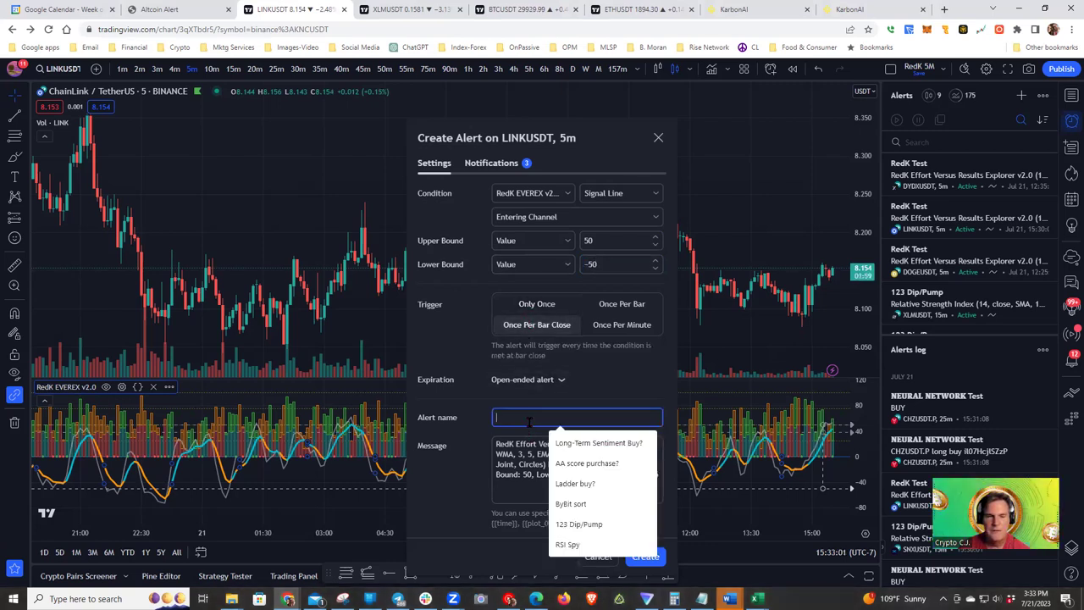
pyautogui.press('Down')
pyautogui.press('Down')
pyautogui.press('Return')
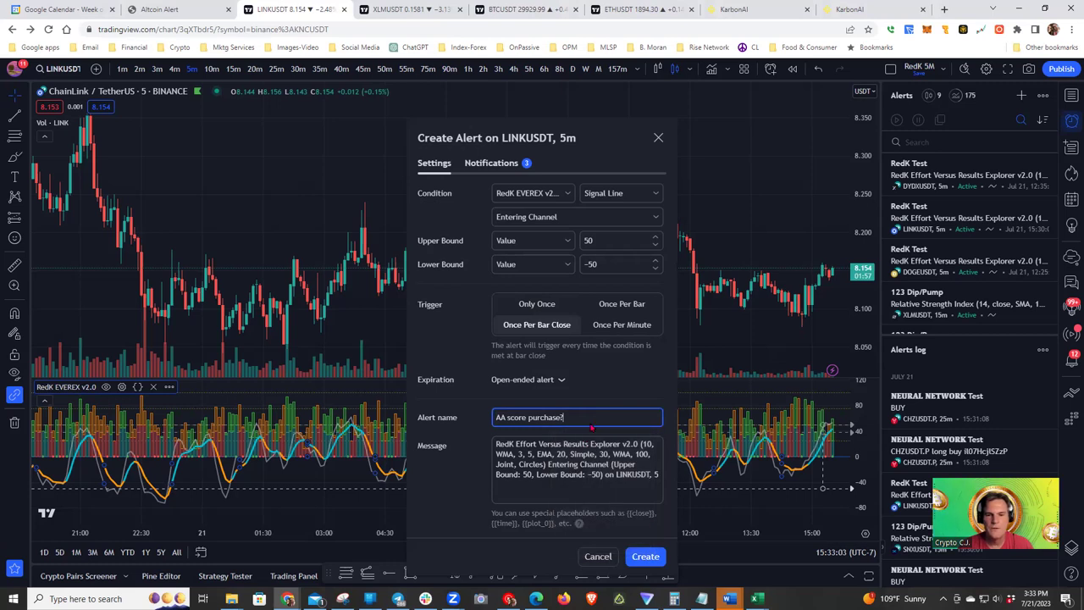
# Step: Review the new alert's notification options, including the webhook URL, and cancel the alert without creating it
pyautogui.click(485, 163)
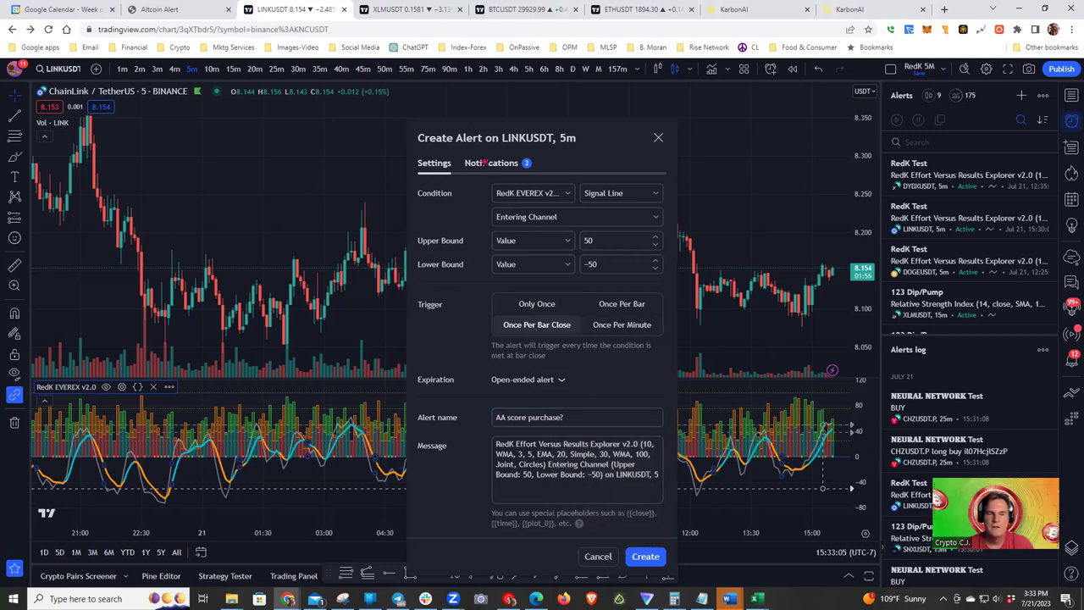
pyautogui.click(484, 163)
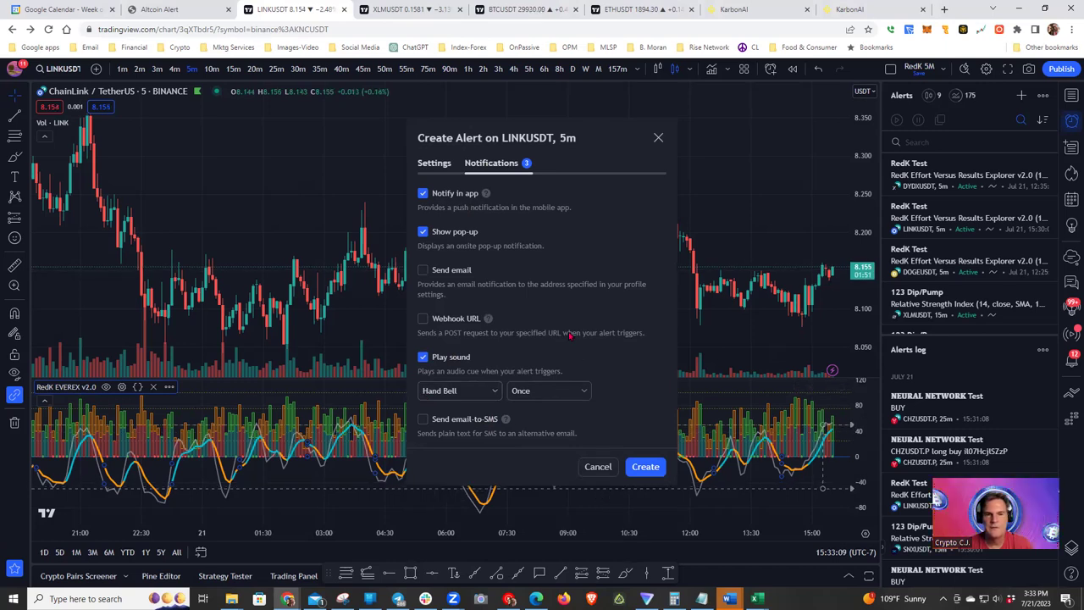
pyautogui.click(436, 164)
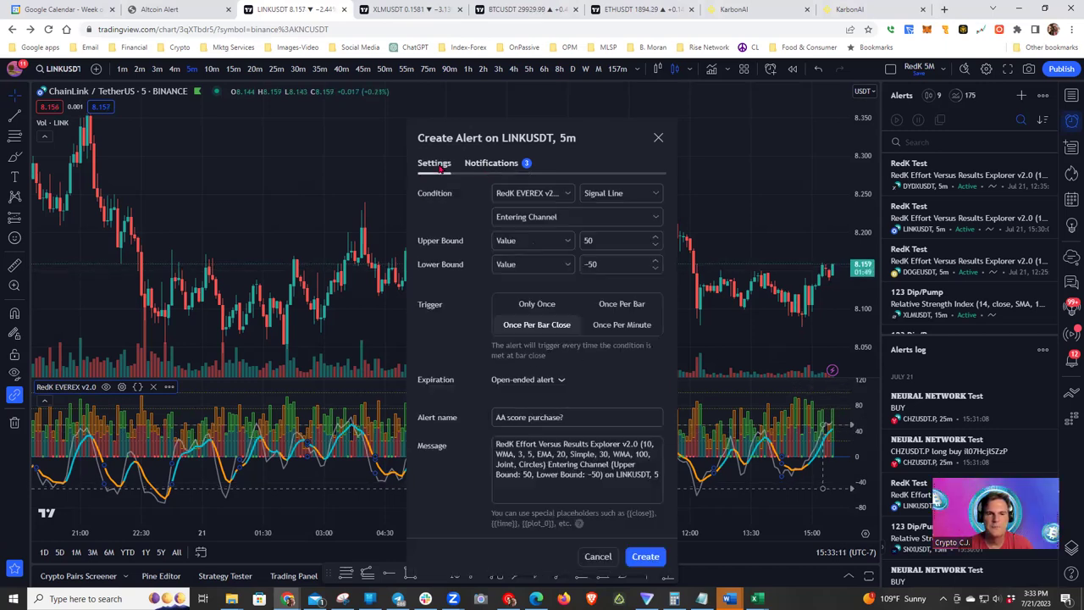
pyautogui.click(598, 556)
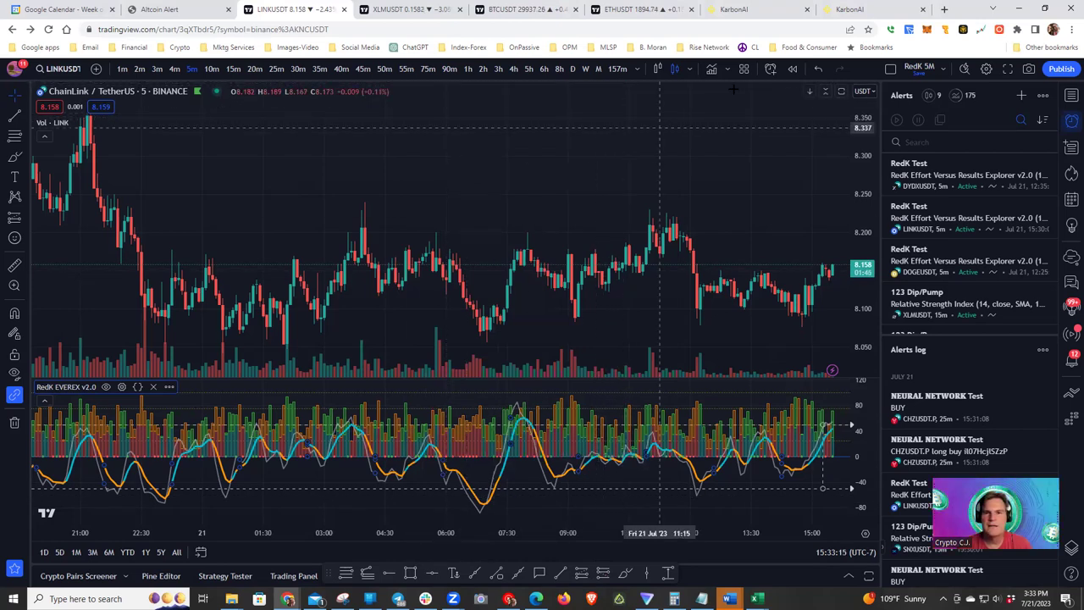
# Step: Switch to KarbonAI and read the notes of the RedK-Bitget Test paper account
pyautogui.click(734, 9)
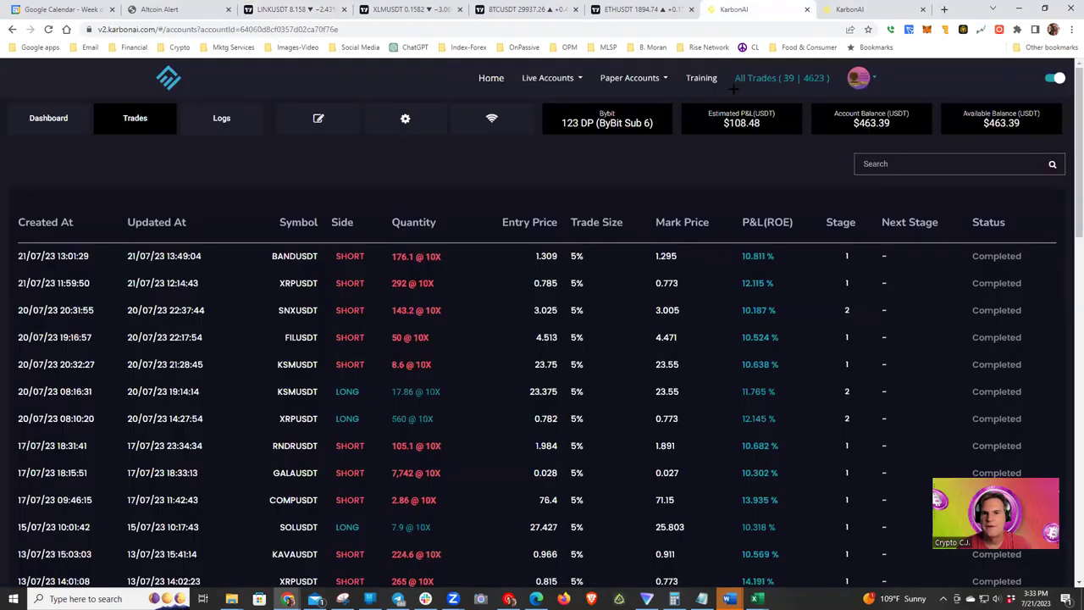
pyautogui.click(850, 10)
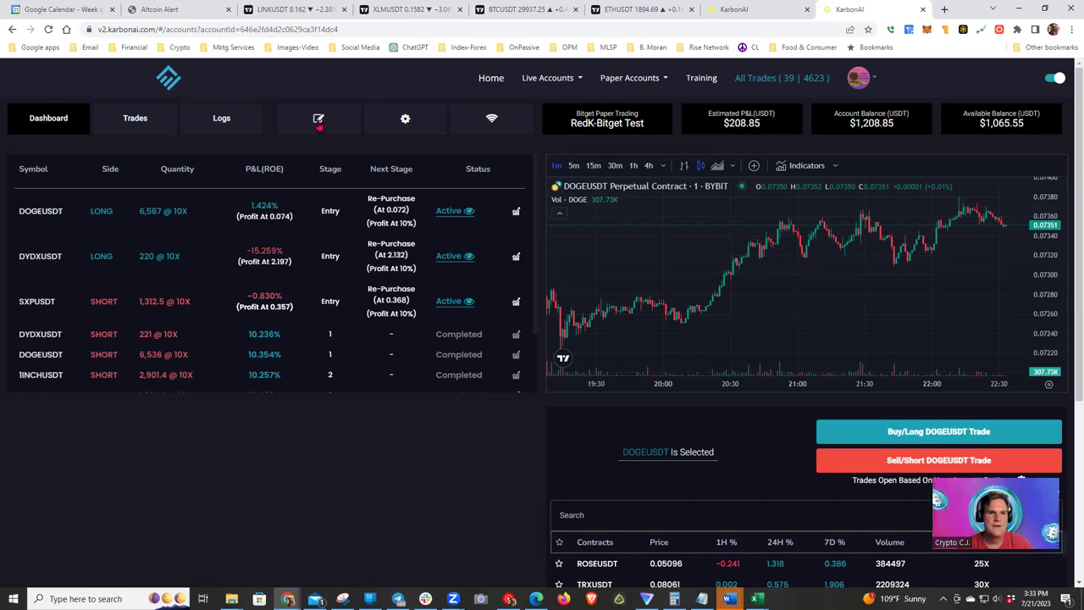
pyautogui.click(319, 120)
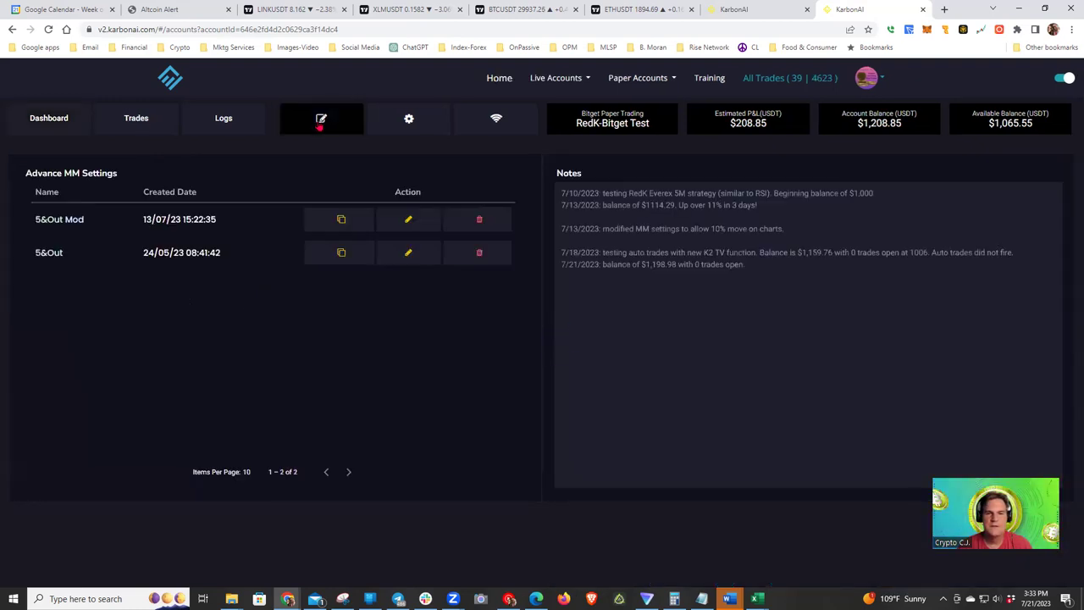
# Step: Review the RedK-Bitget Test account's active and completed trades back to 10 July, and return to its dashboard
pyautogui.click(136, 119)
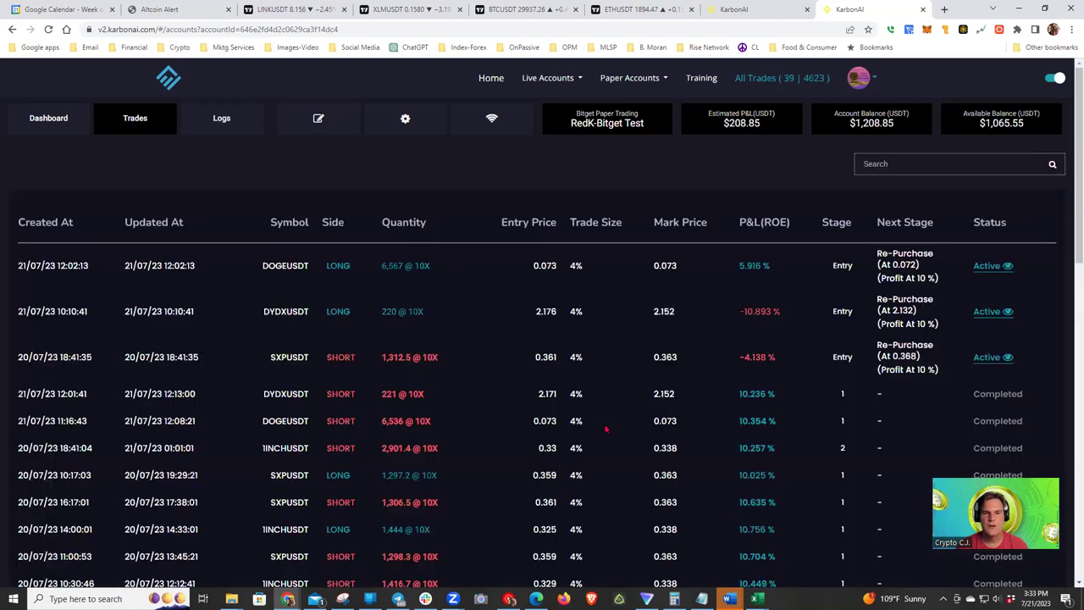
pyautogui.scroll(-2, 607, 429)
pyautogui.scroll(-10, 606, 430)
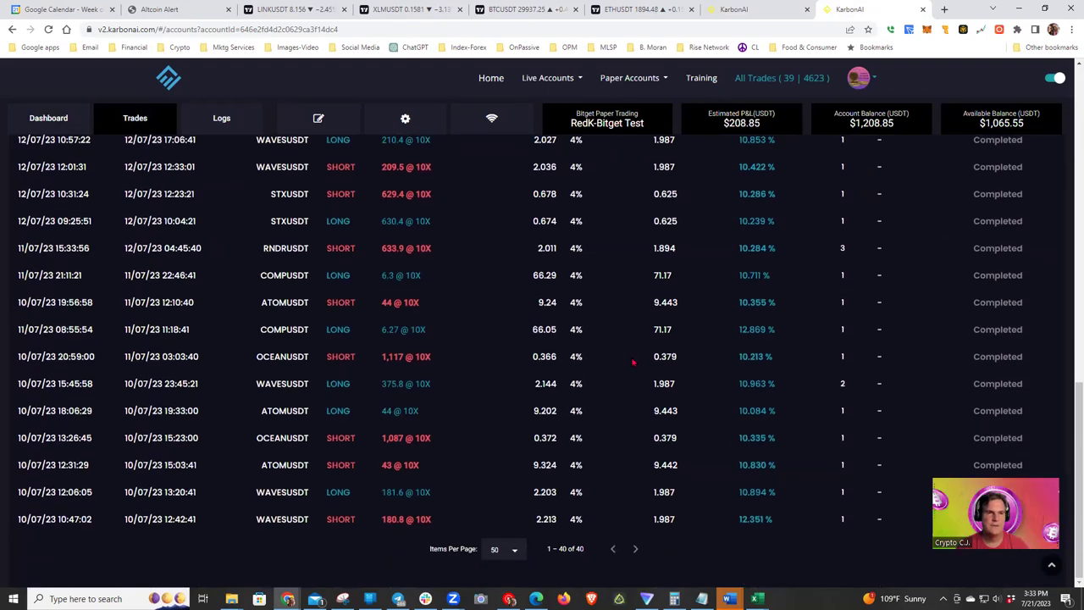
pyautogui.scroll(10, 632, 363)
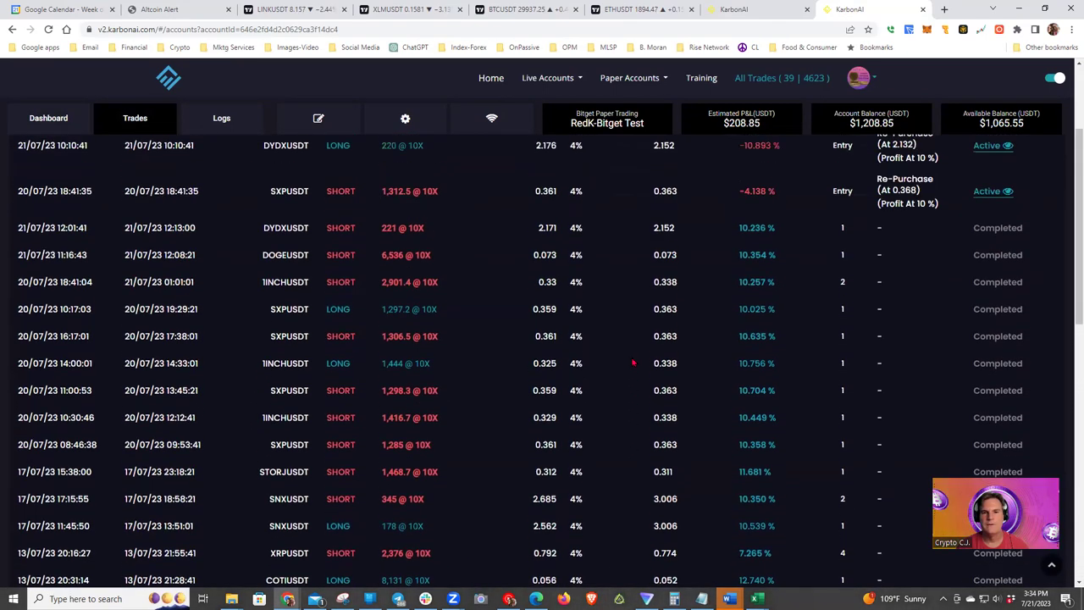
pyautogui.scroll(2, 632, 362)
pyautogui.scroll(-1, 632, 363)
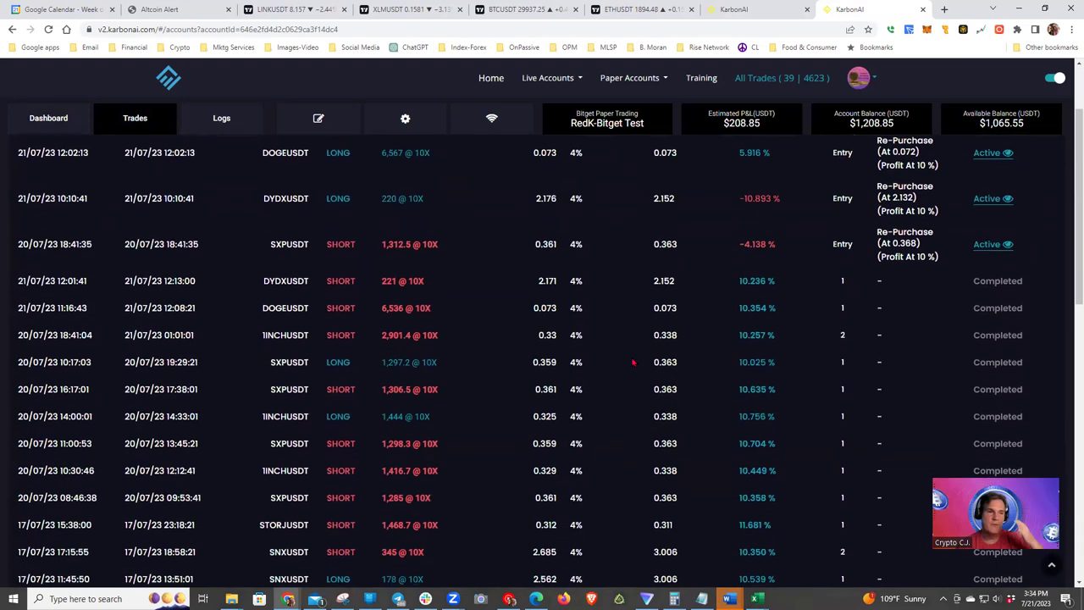
pyautogui.scroll(1, 632, 362)
pyautogui.scroll(-1, 632, 362)
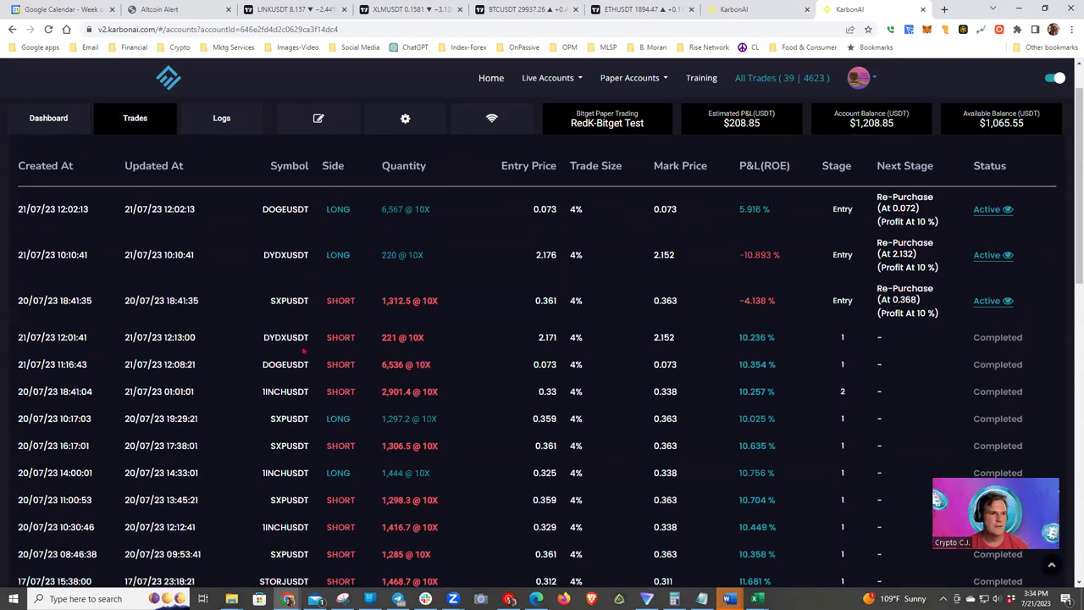
pyautogui.scroll(-3, 53, 277)
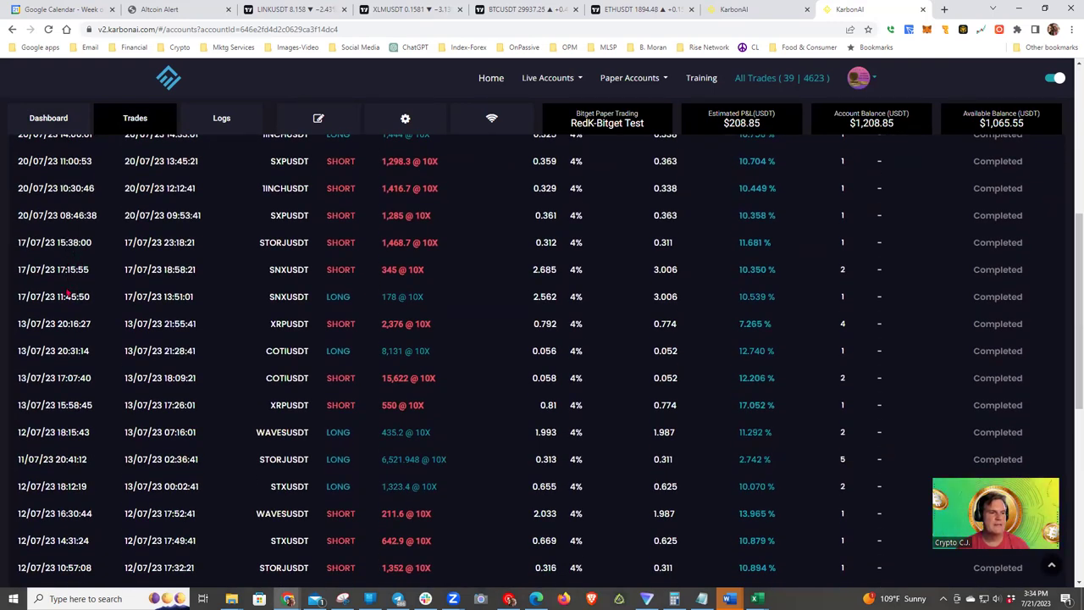
pyautogui.scroll(-10, 89, 462)
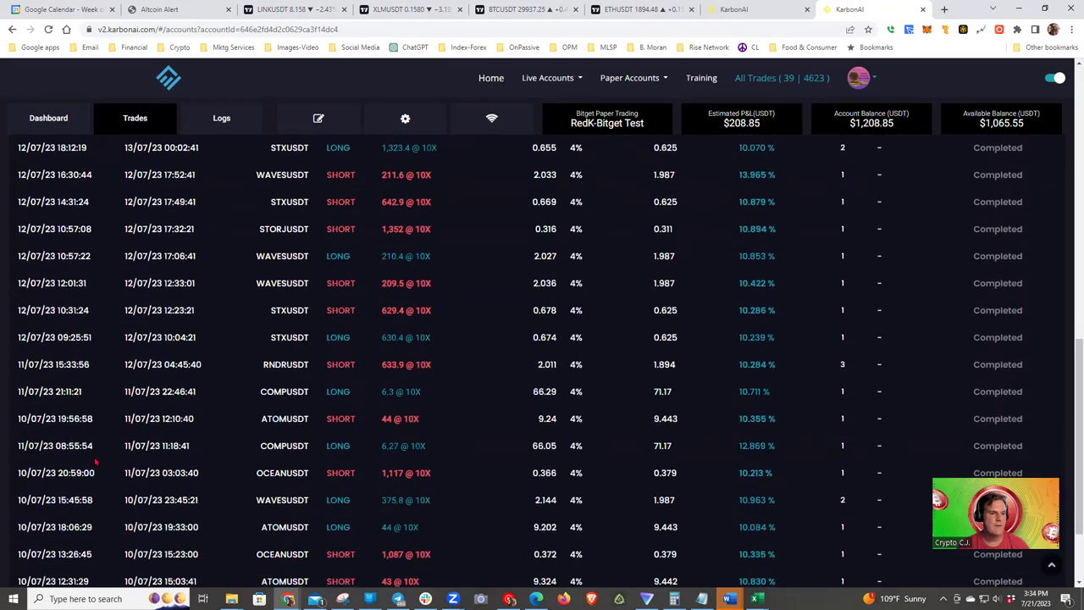
pyautogui.scroll(15, 95, 462)
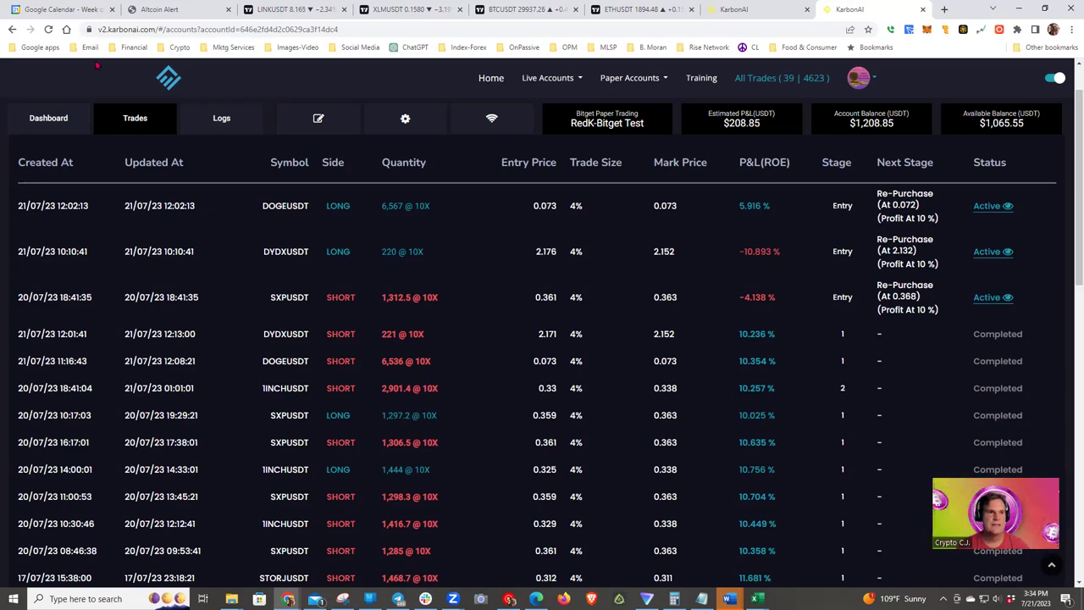
pyautogui.click(44, 124)
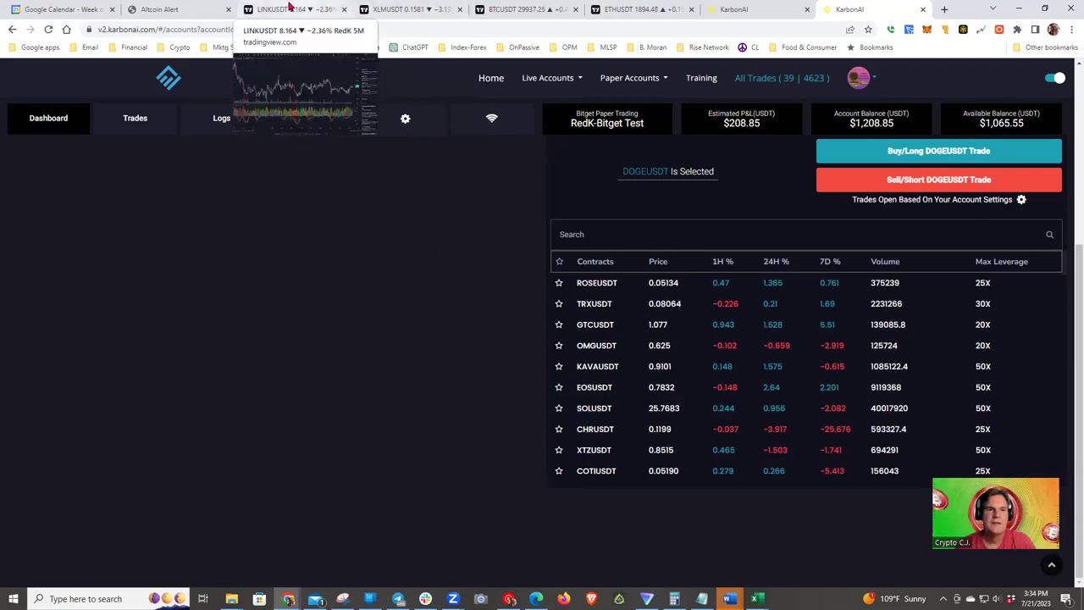
# Step: Switch to the LINKUSDT chart in TradingView, check the RedK Test alerts' details, and dismiss the DOGEUSDT alert notification
pyautogui.click(289, 9)
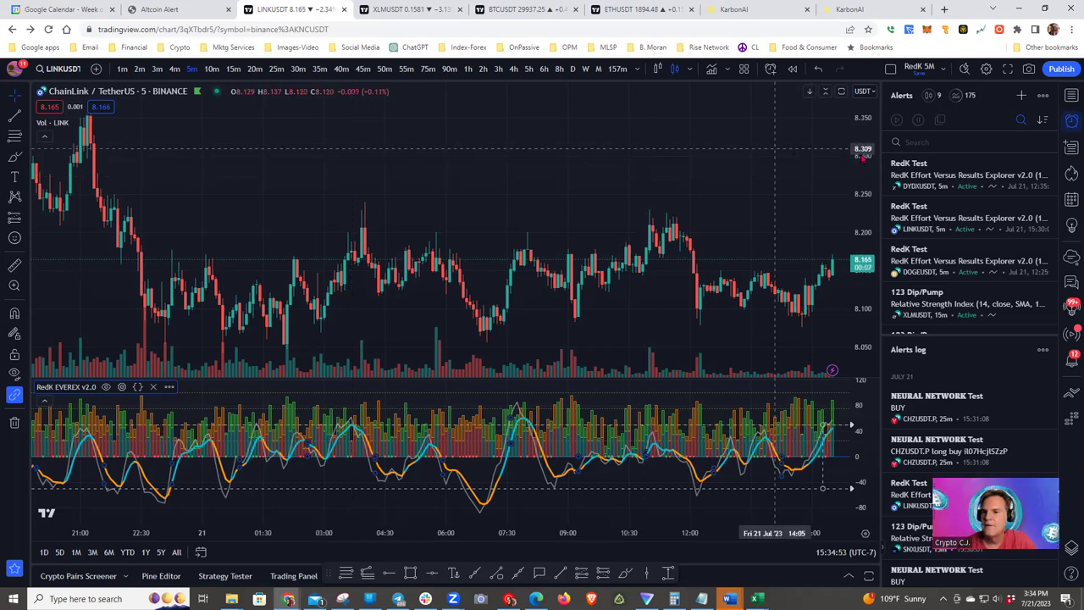
pyautogui.moveTo(945, 175)
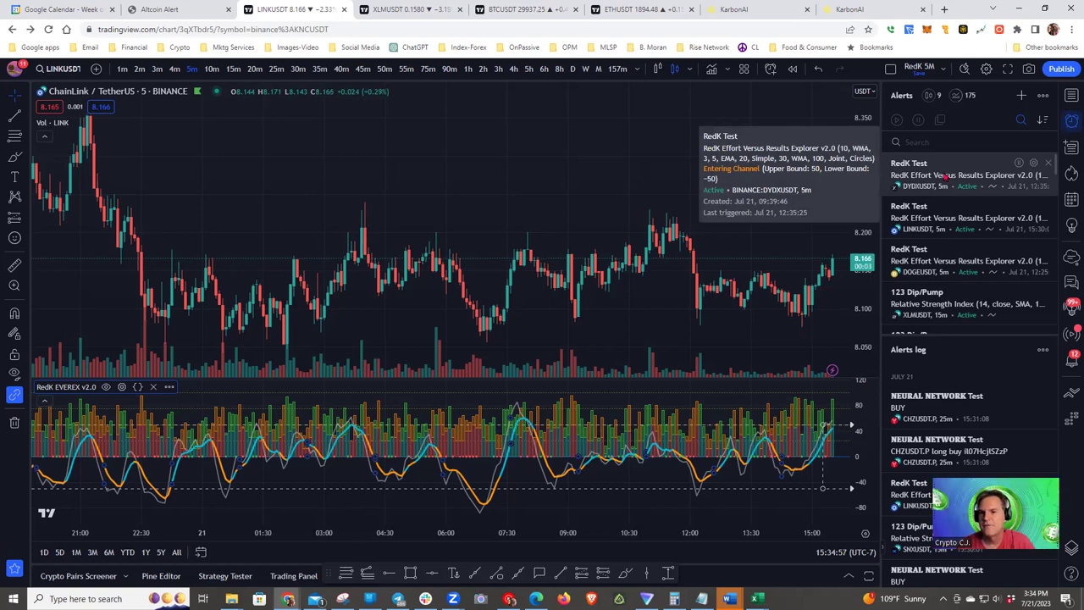
pyautogui.moveTo(969, 265)
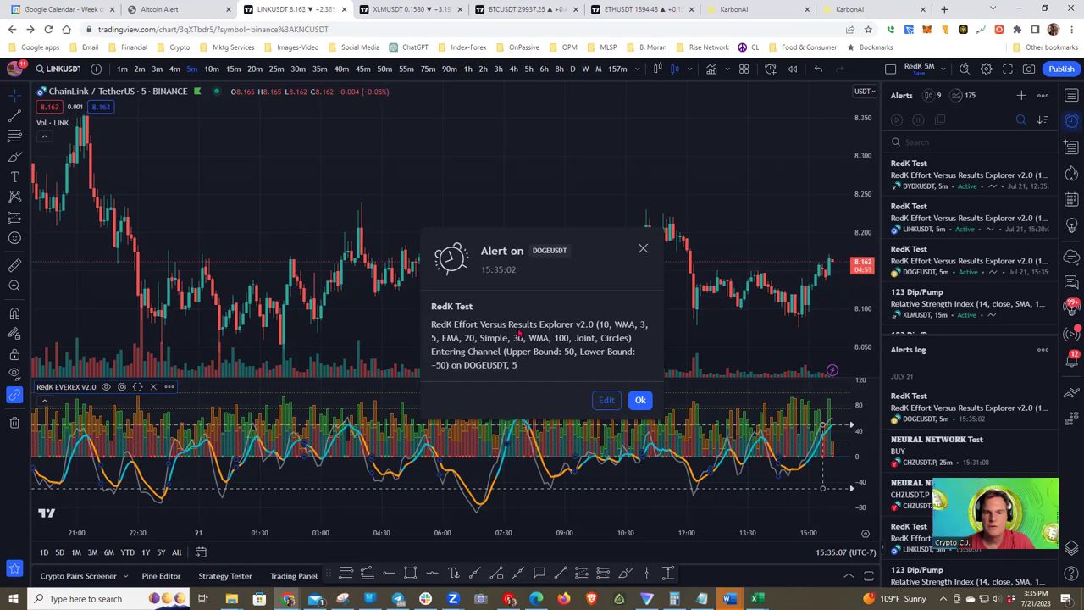
pyautogui.click(640, 400)
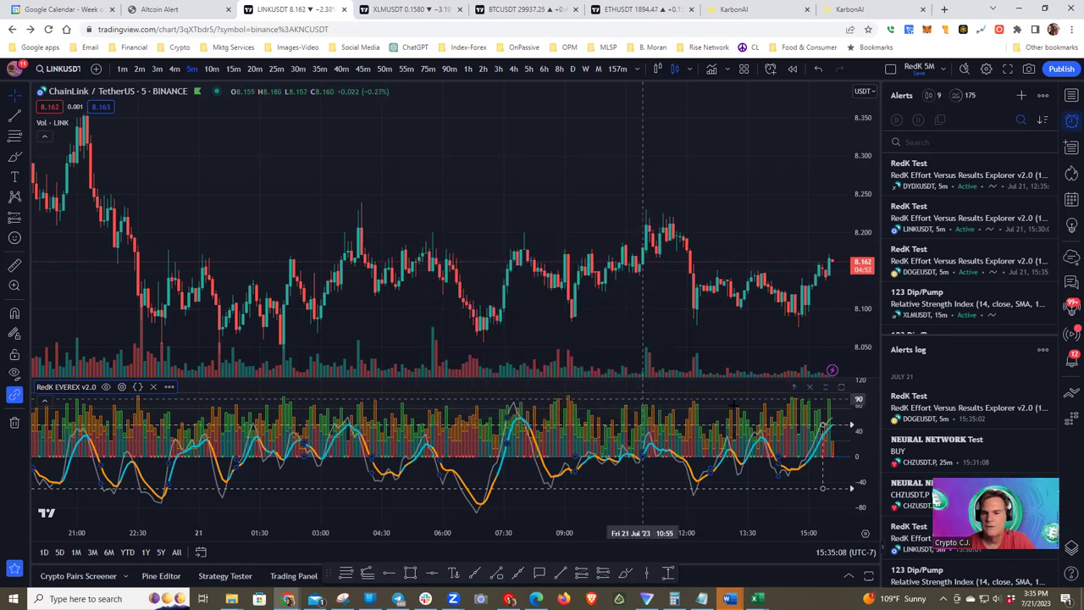
# Step: Open the DOGEUSDT chart from its logged RedK Test alert, measure a price drop below the newest candle, and clear the measurement
pyautogui.click(903, 405)
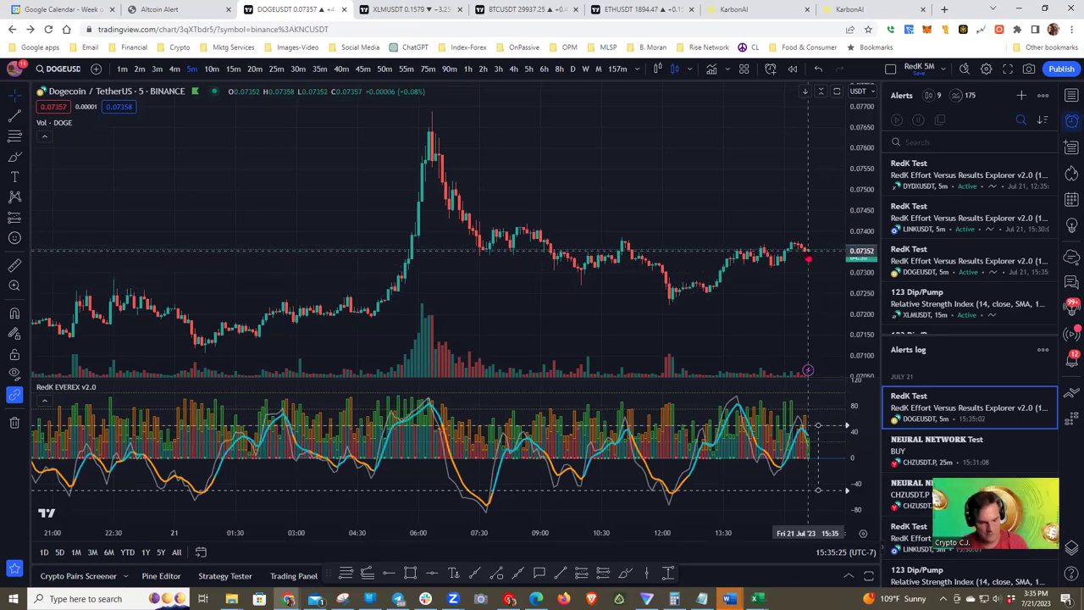
pyautogui.keyDown('shift'); pyautogui.click(808, 251); pyautogui.keyUp('shift')
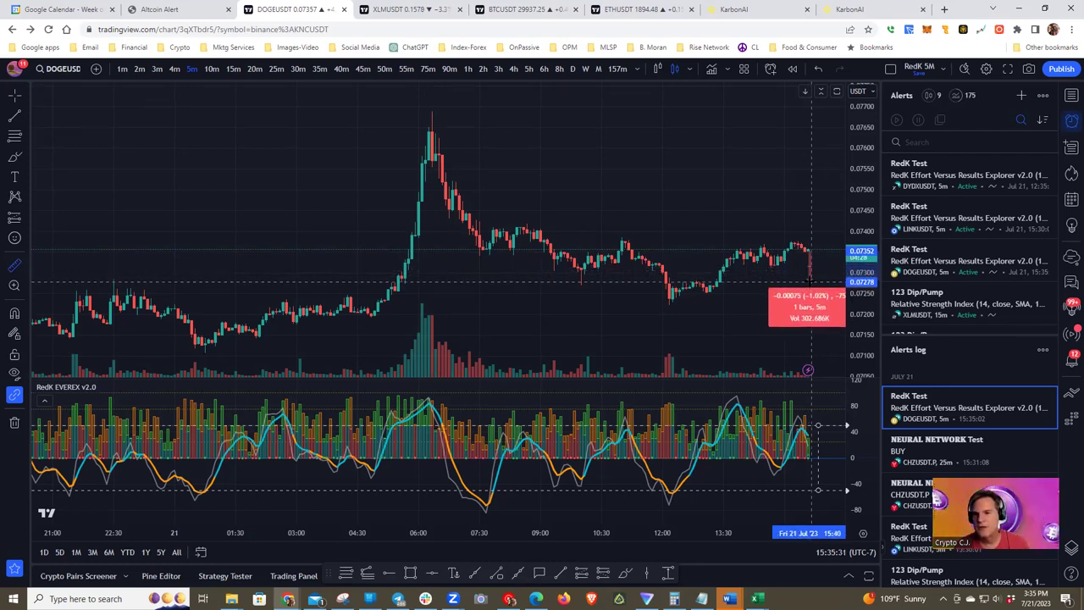
pyautogui.click(679, 177)
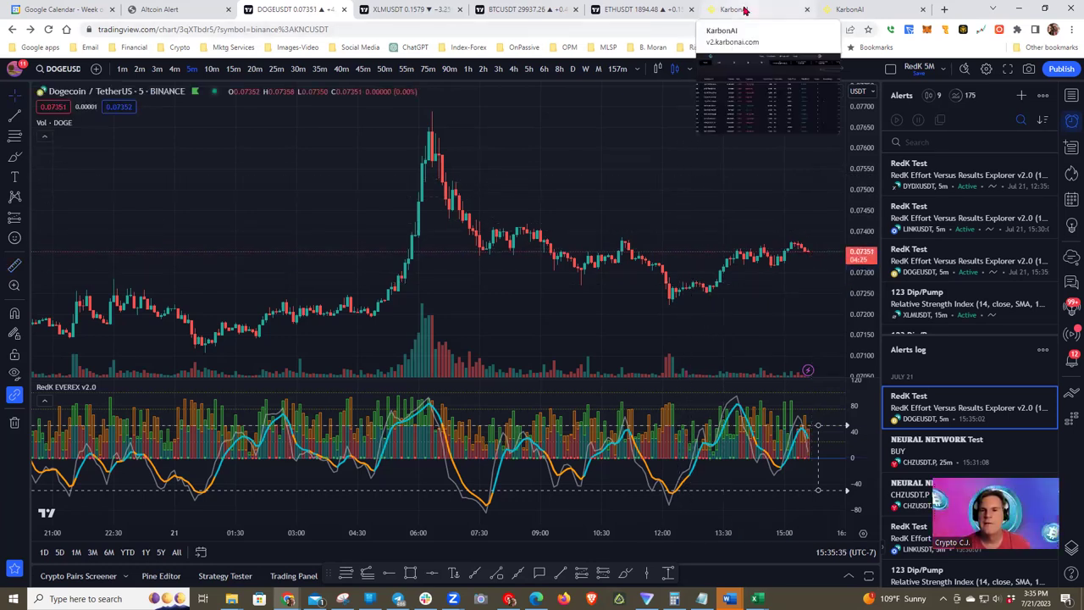
# Step: Switch to KarbonAI, check the RedK-Bitget Test account's trades on its dashboard, and reload the page
pyautogui.click(881, 10)
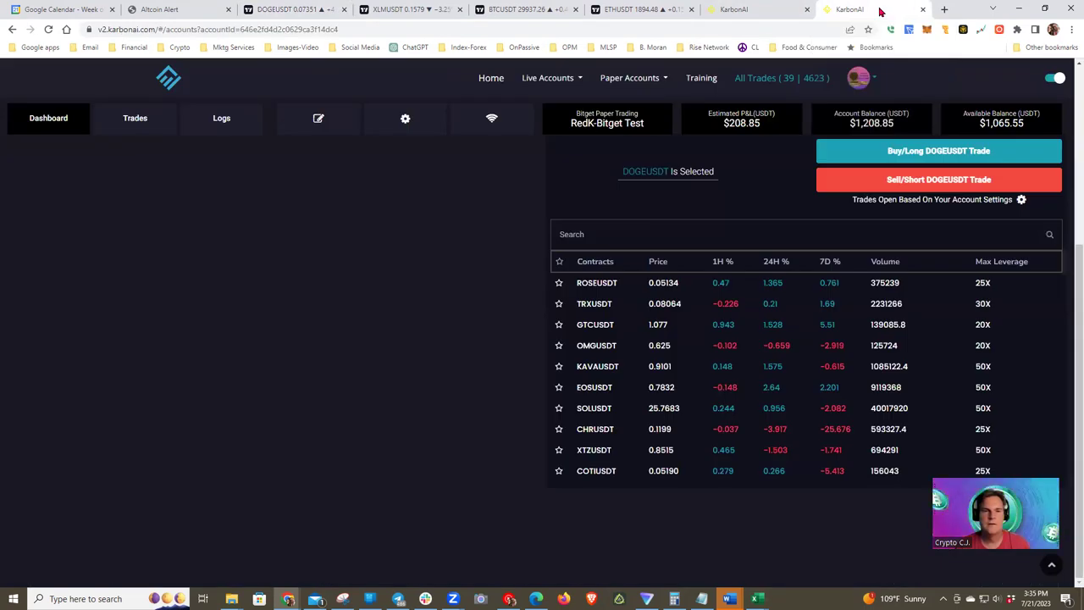
pyautogui.click(139, 122)
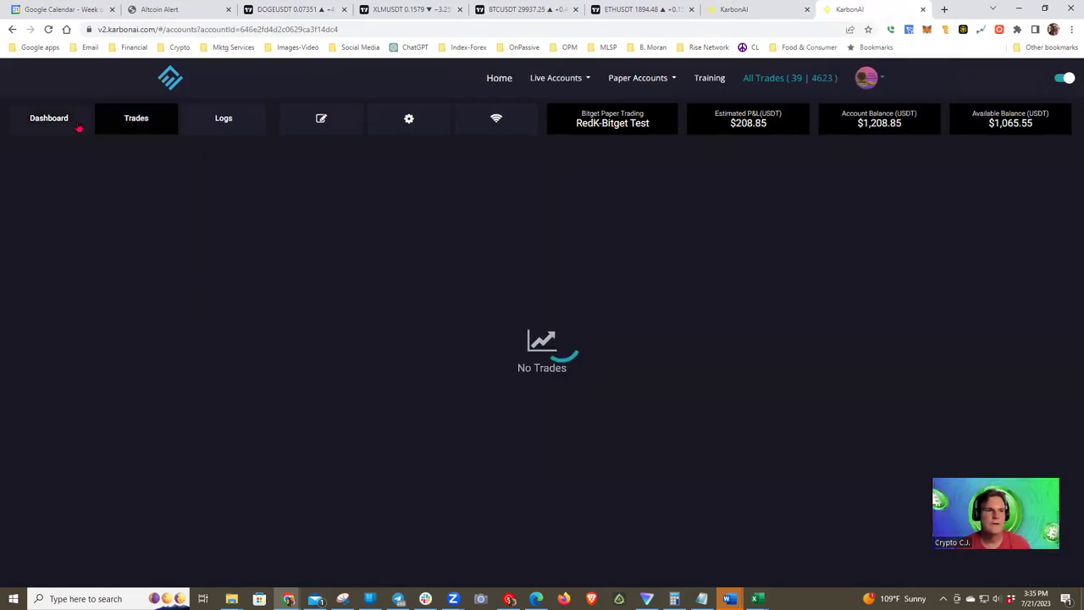
pyautogui.click(53, 122)
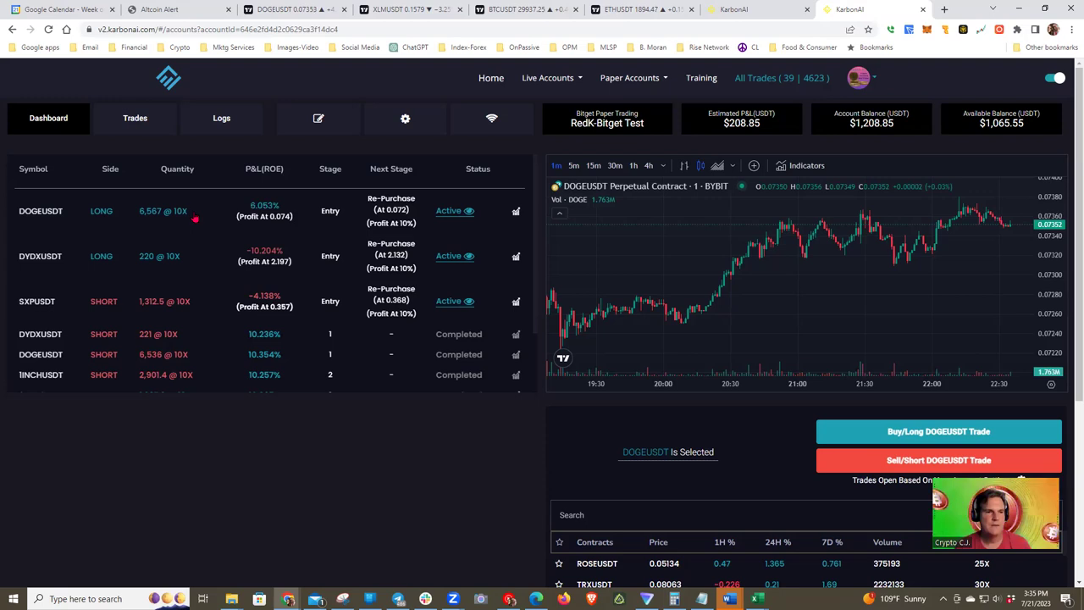
pyautogui.rightClick(259, 72)
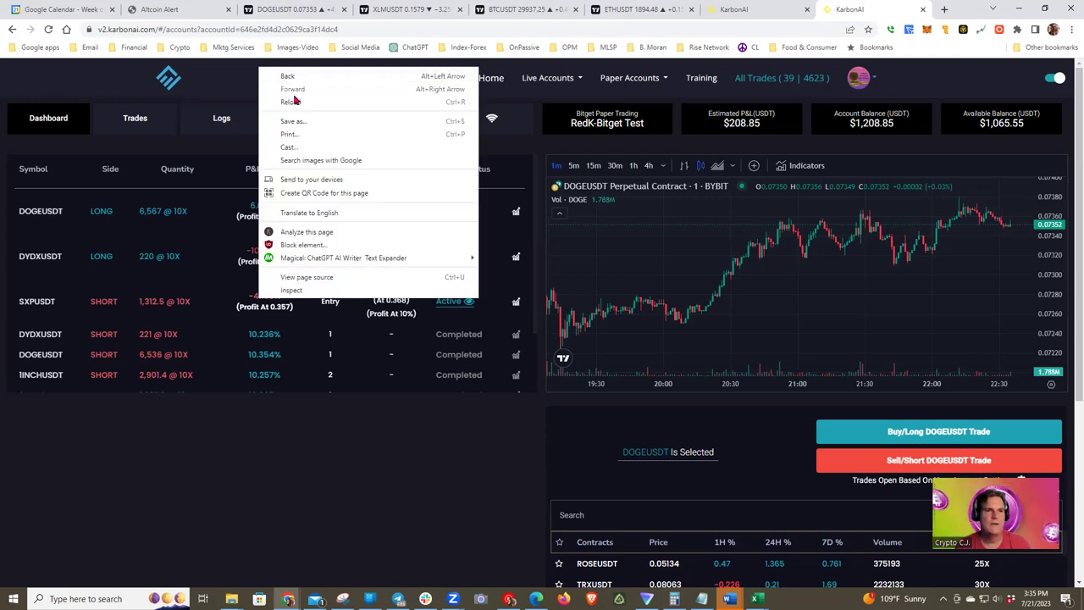
pyautogui.click(344, 102)
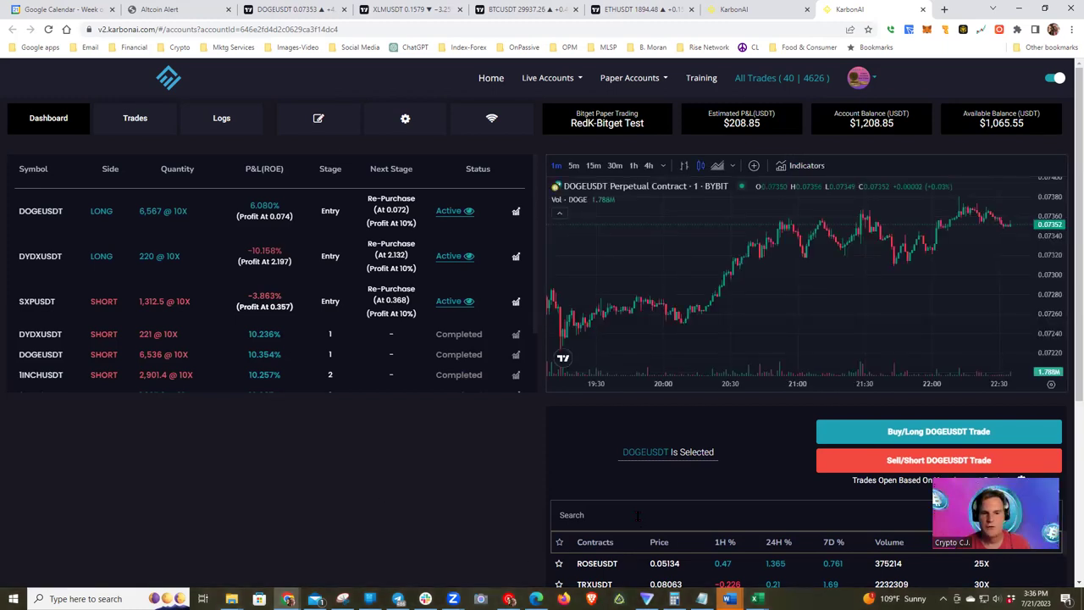
# Step: Search the contracts for doge and place a market sell/short DOGEUSDT trade on the RedK-Bitget Test account
pyautogui.write('doge')
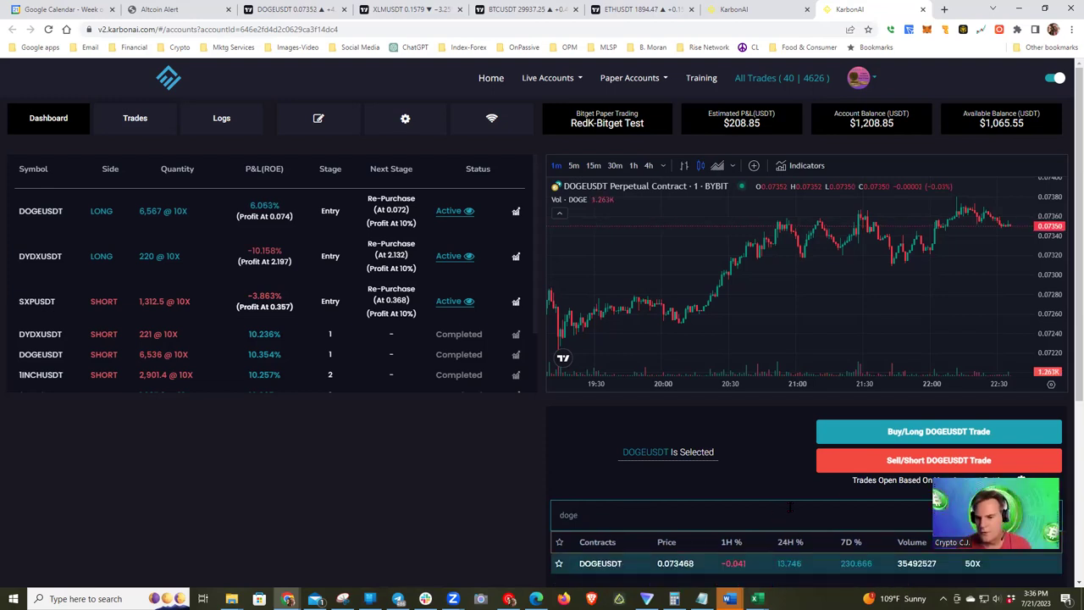
pyautogui.click(839, 461)
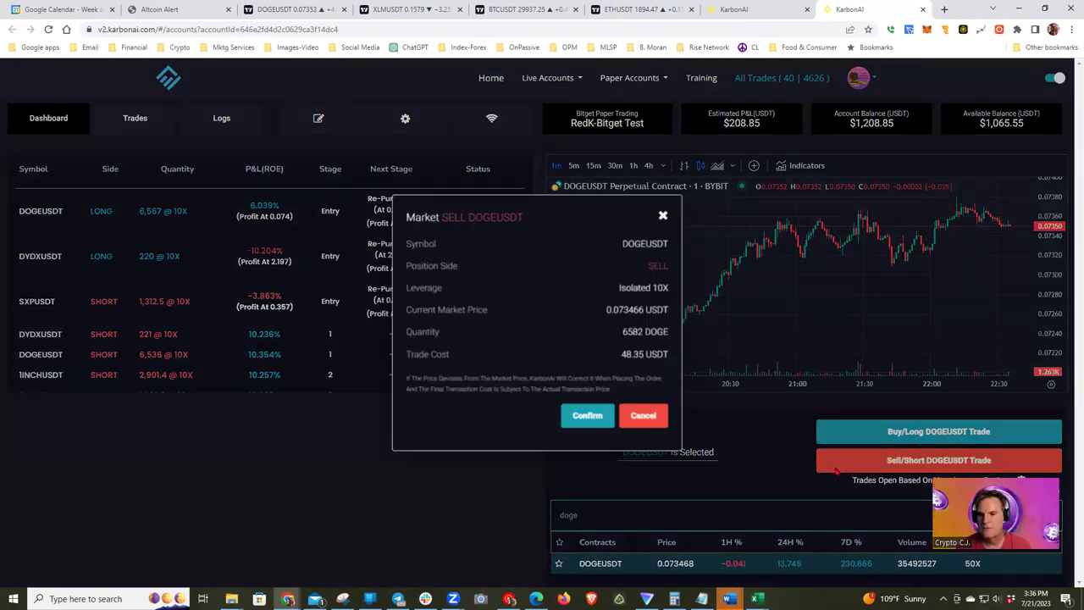
pyautogui.click(597, 417)
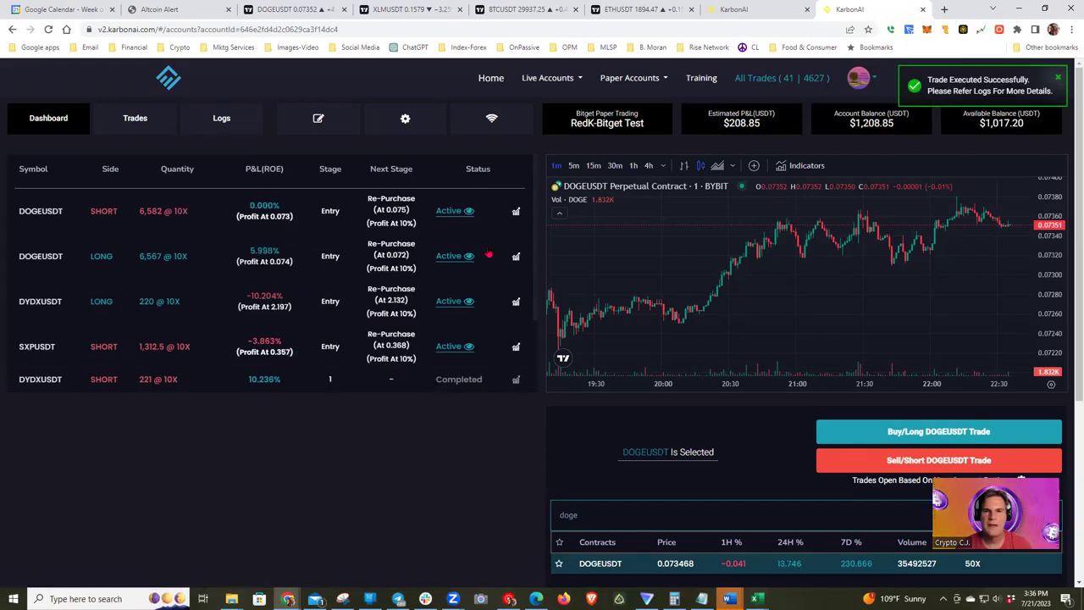
# Step: Switch to the DOGEUSDT chart in TradingView and add the Stochastic RSI indicator
pyautogui.click(325, 8)
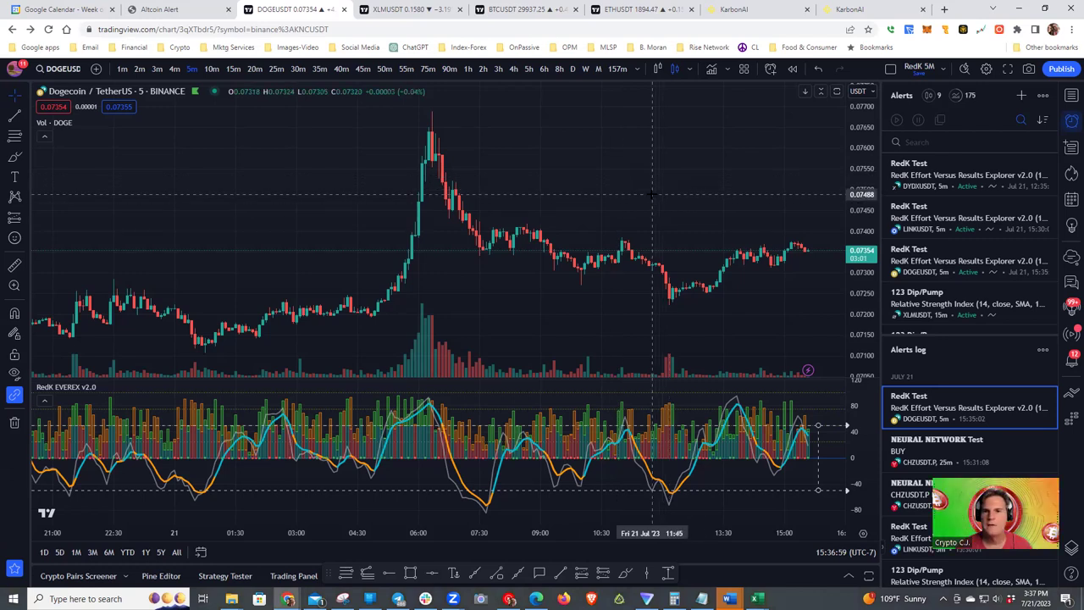
pyautogui.click(712, 68)
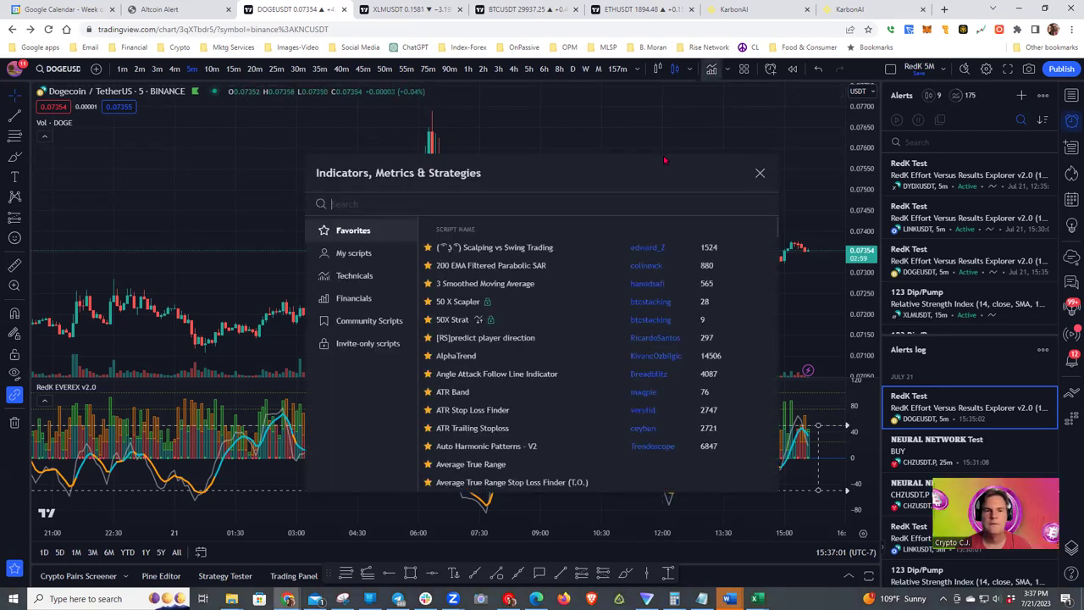
pyautogui.write('sta')
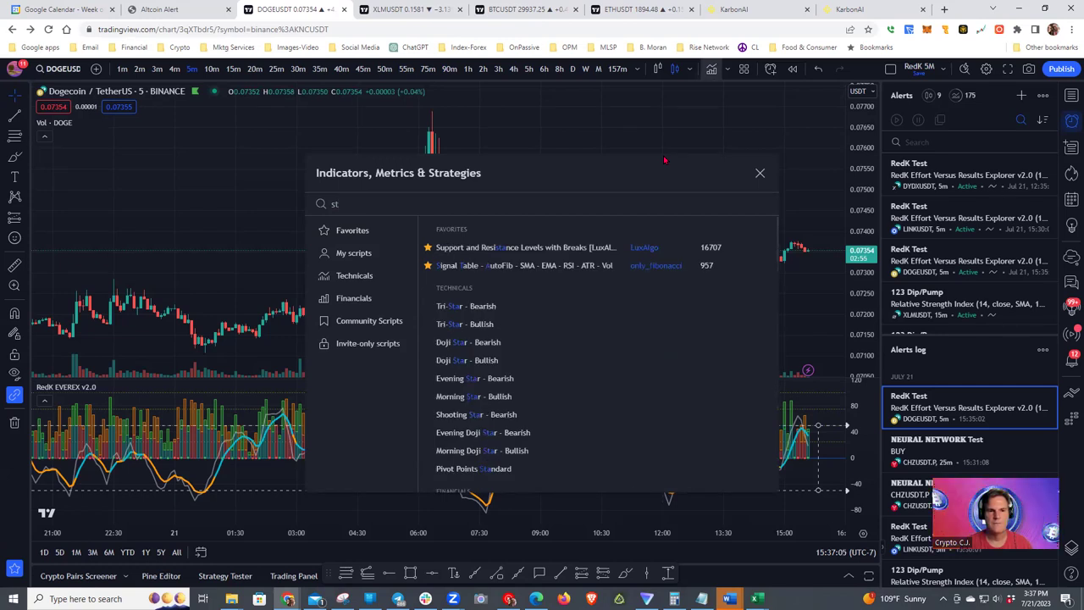
pyautogui.press('BackSpace')
pyautogui.write('ochastic')
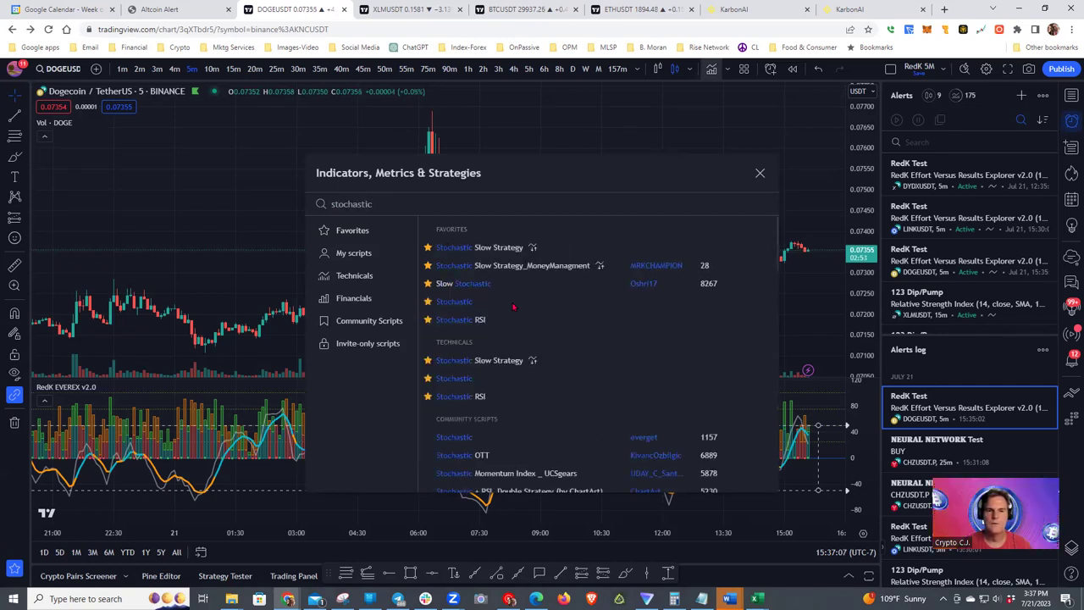
pyautogui.click(487, 320)
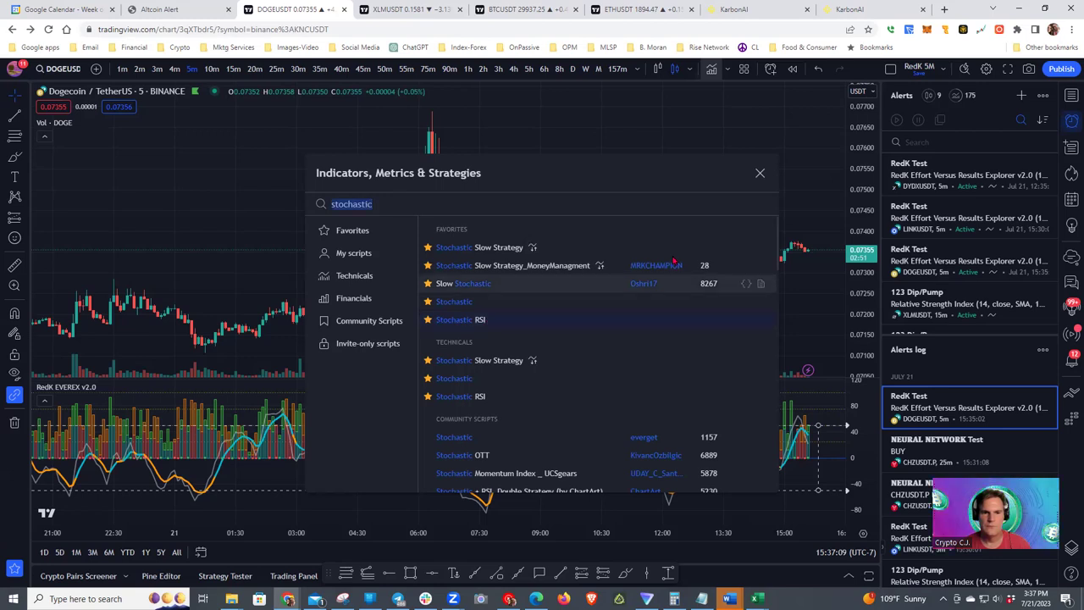
pyautogui.click(760, 172)
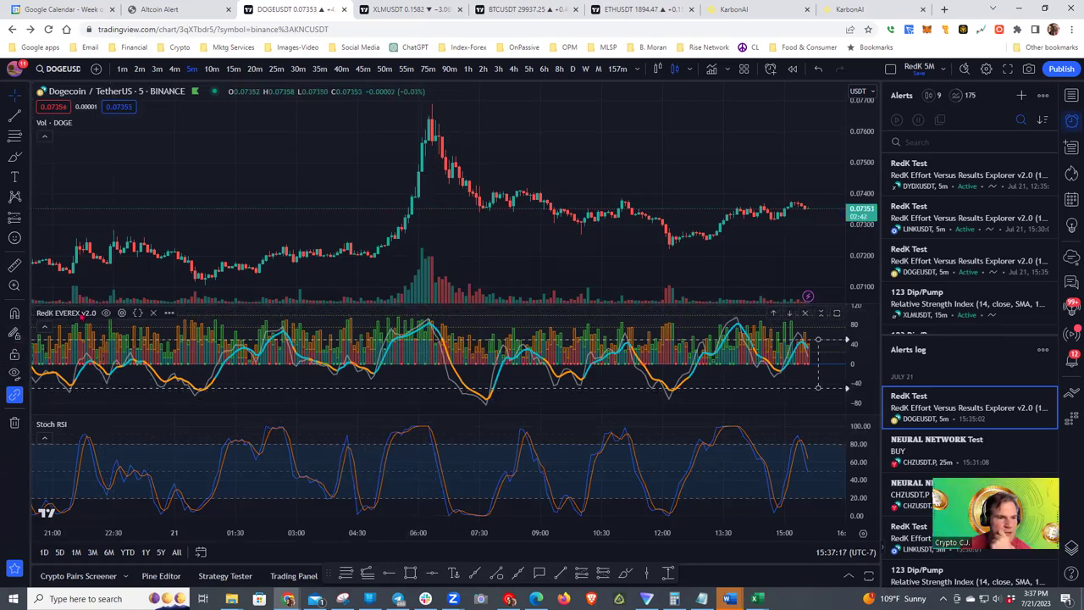
# Step: Check the input settings of the RedK EVEREX v2.0 indicator and close them without changes
pyautogui.click(121, 314)
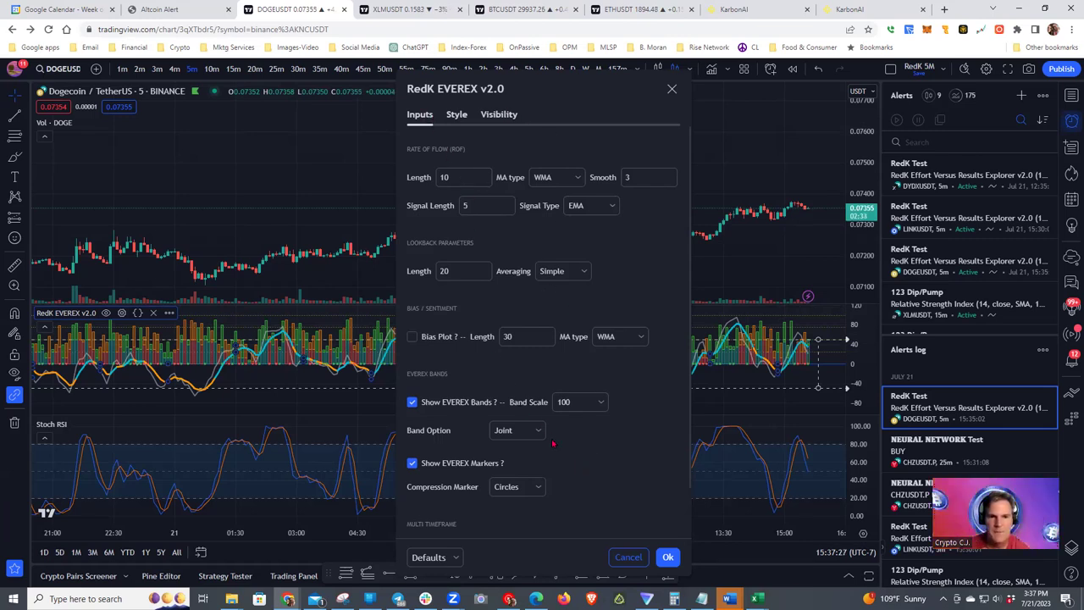
pyautogui.click(623, 560)
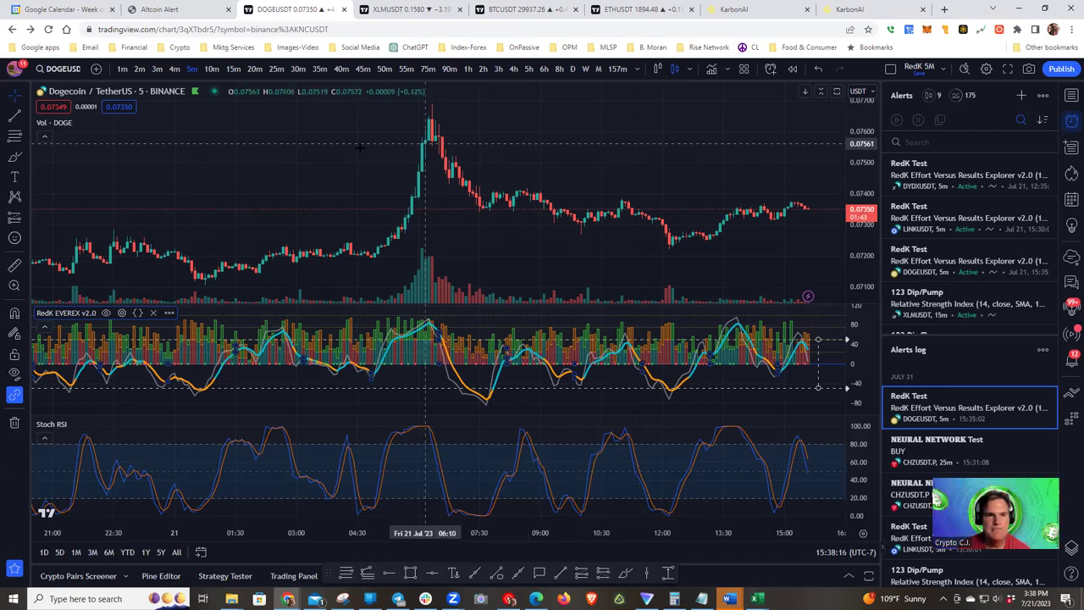
pyautogui.moveTo(351, 150)
pyautogui.mouseDown()
pyautogui.moveTo(367, 152)
pyautogui.moveTo(348, 150)
pyautogui.mouseUp()
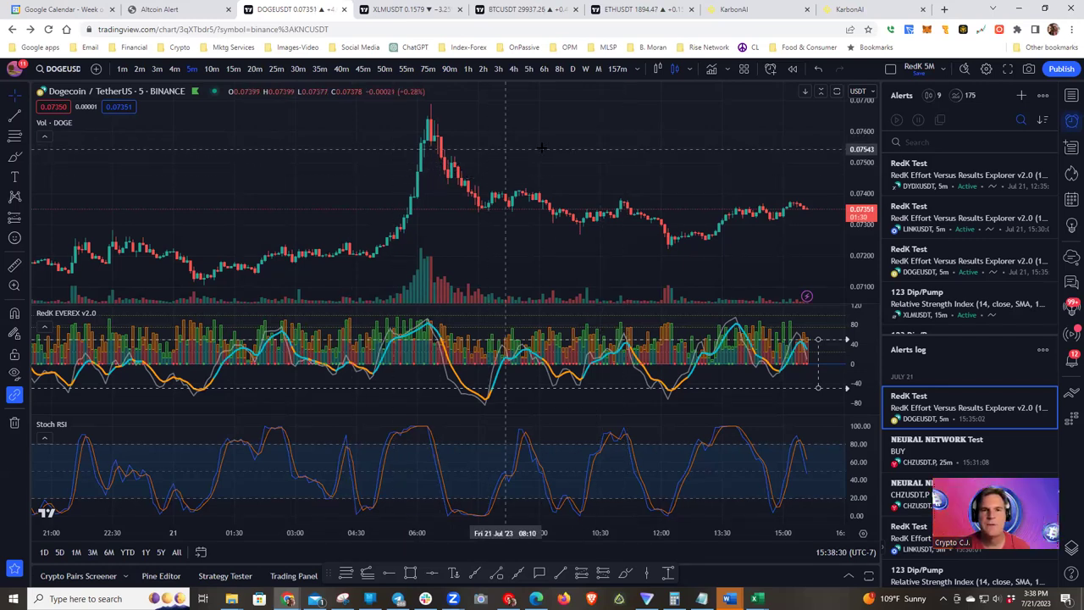
# Step: Switch to Altcoin Alert, reload the Altcoin Radar, and sort the coins by long term sentiment
pyautogui.click(182, 11)
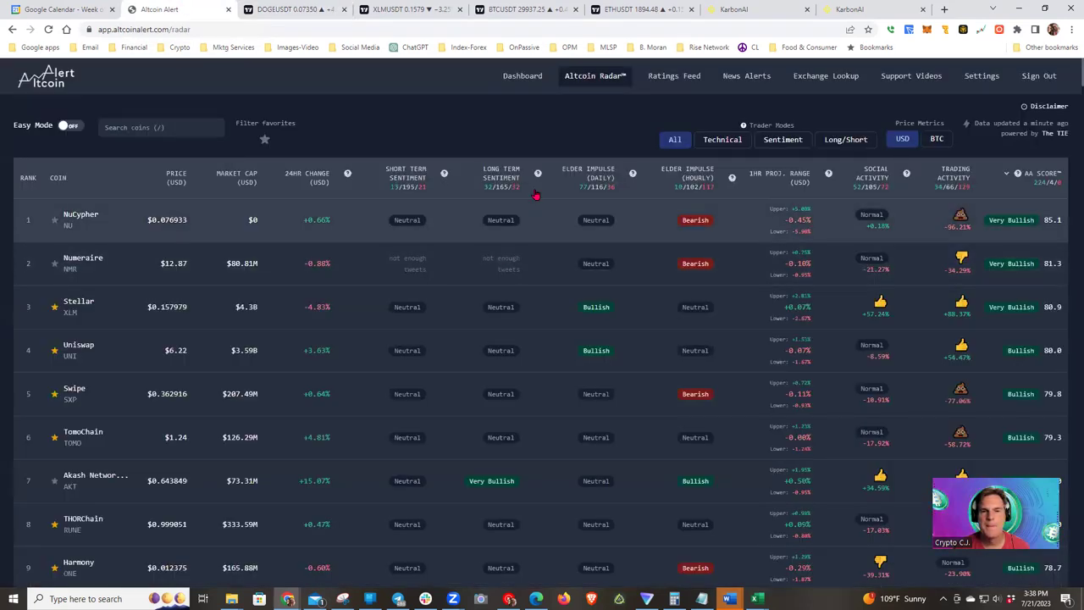
pyautogui.rightClick(529, 108)
pyautogui.click(571, 141)
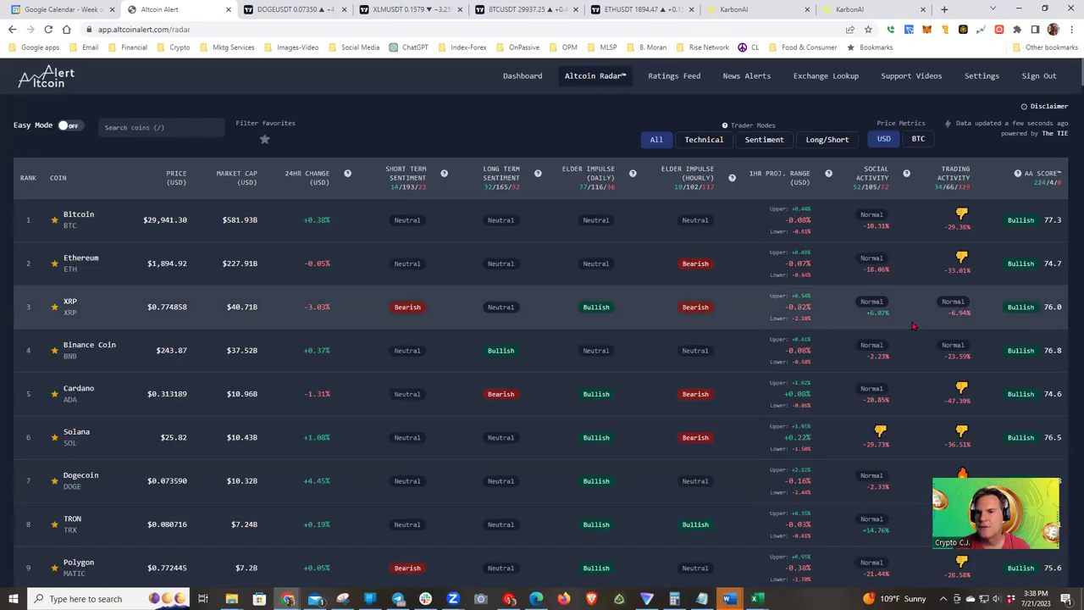
pyautogui.click(496, 171)
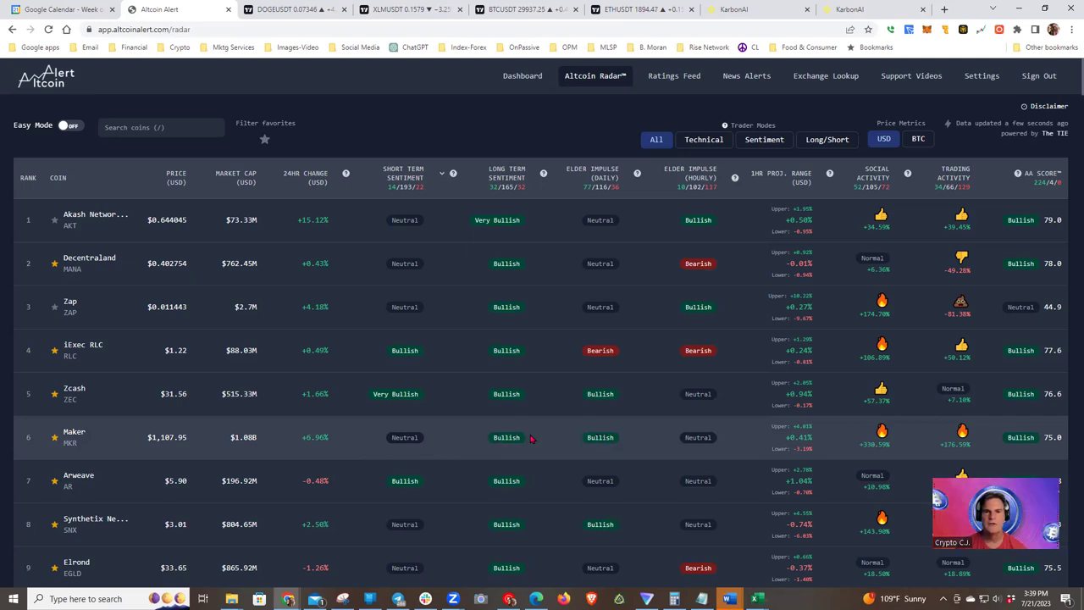
# Step: Switch to the XLMUSDT chart in TradingView and load MKRUSDT from the ByBit/Binance watchlist
pyautogui.click(409, 9)
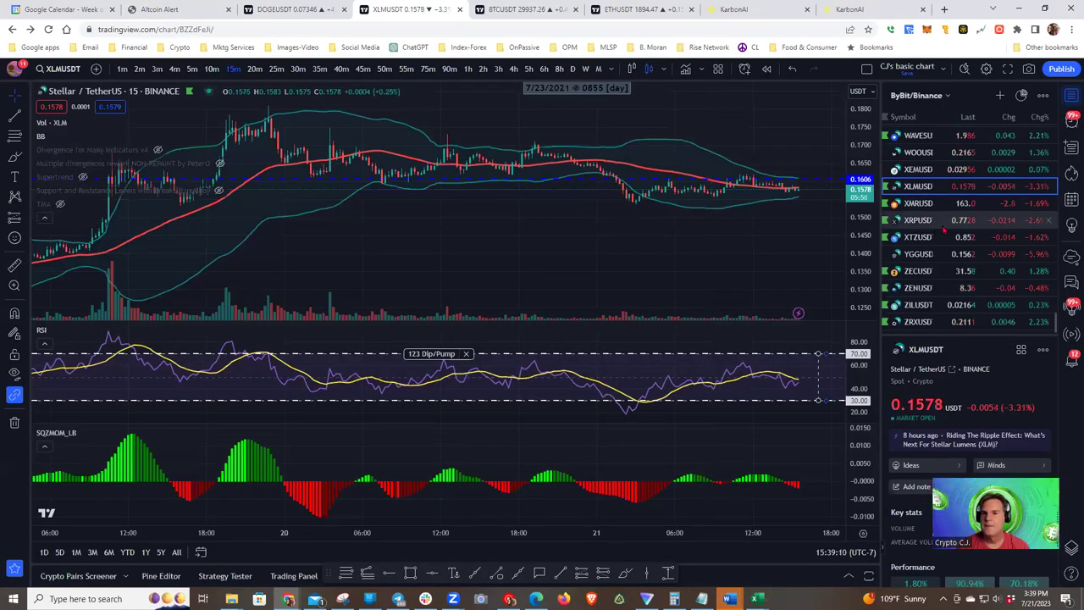
pyautogui.scroll(10, 944, 228)
pyautogui.scroll(10, 945, 229)
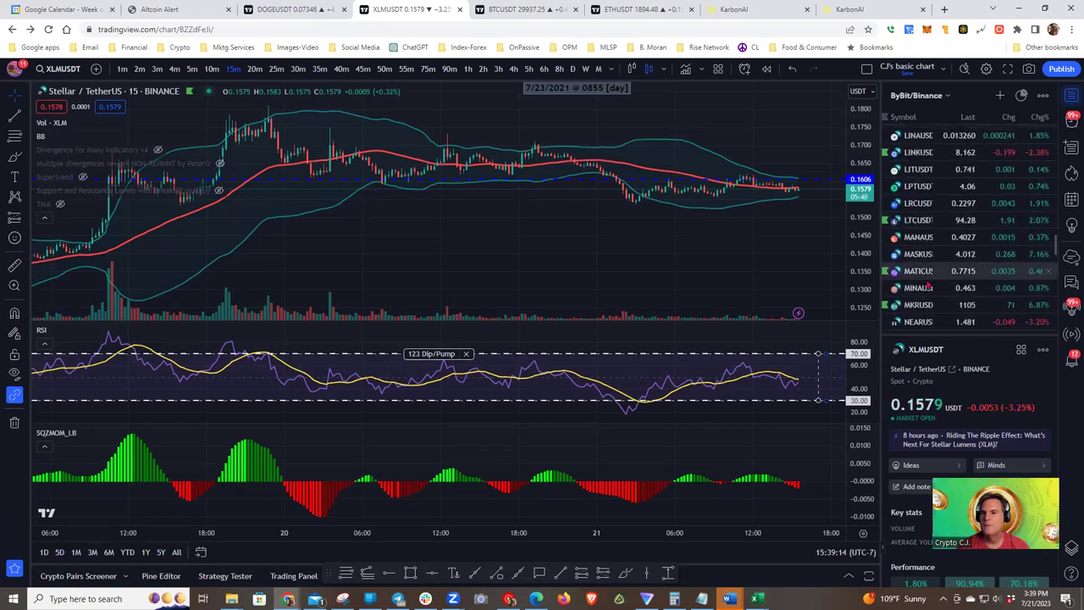
pyautogui.click(940, 305)
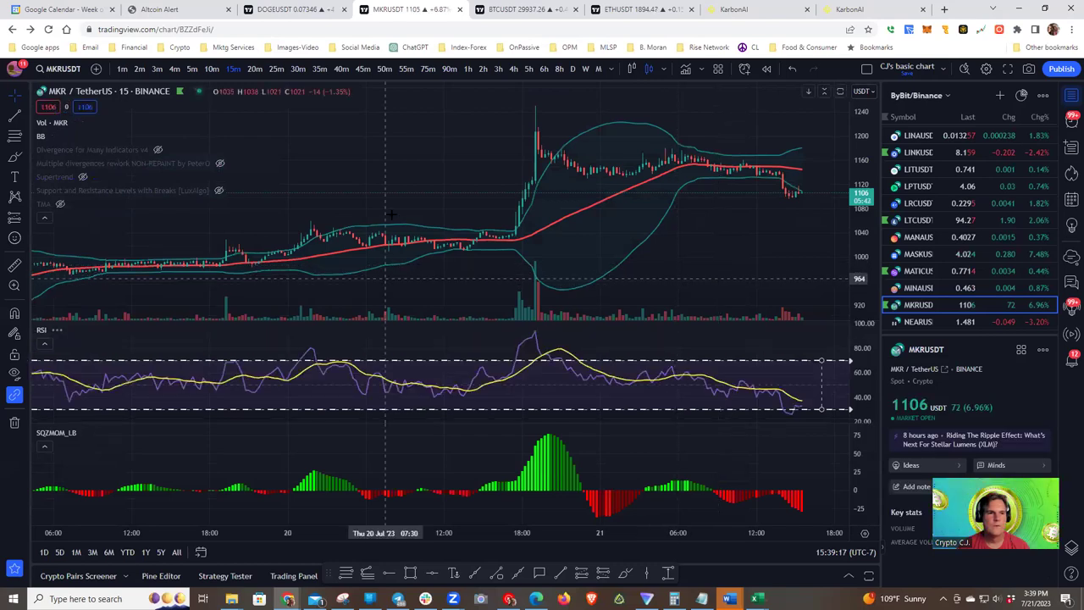
# Step: Examine MKRUSDT's recent price action on the 5-minute timeframe
pyautogui.click(192, 69)
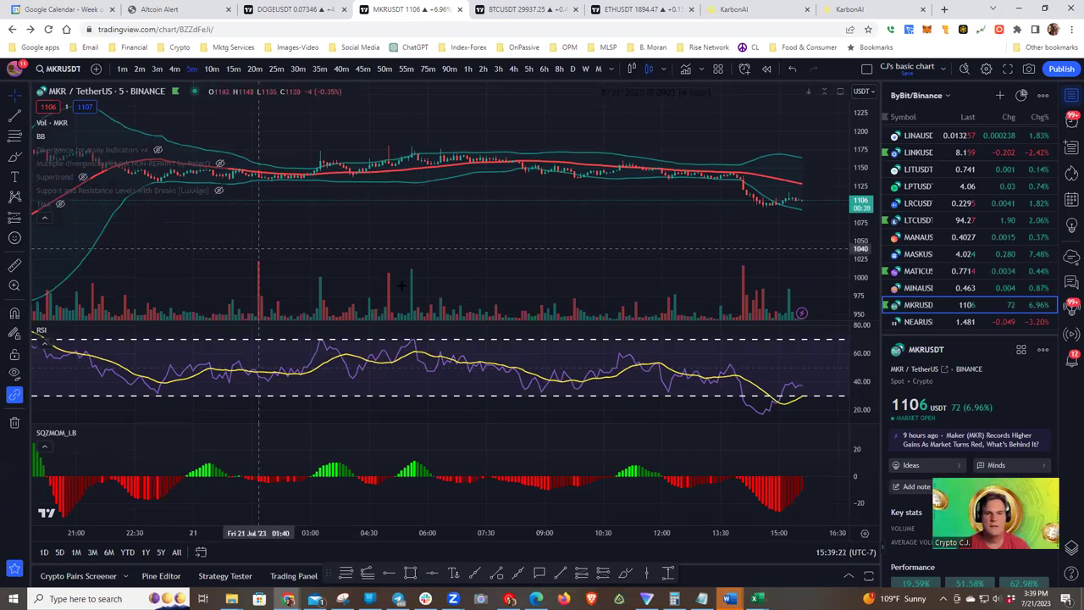
pyautogui.moveTo(582, 275); pyautogui.dragTo(426, 261)
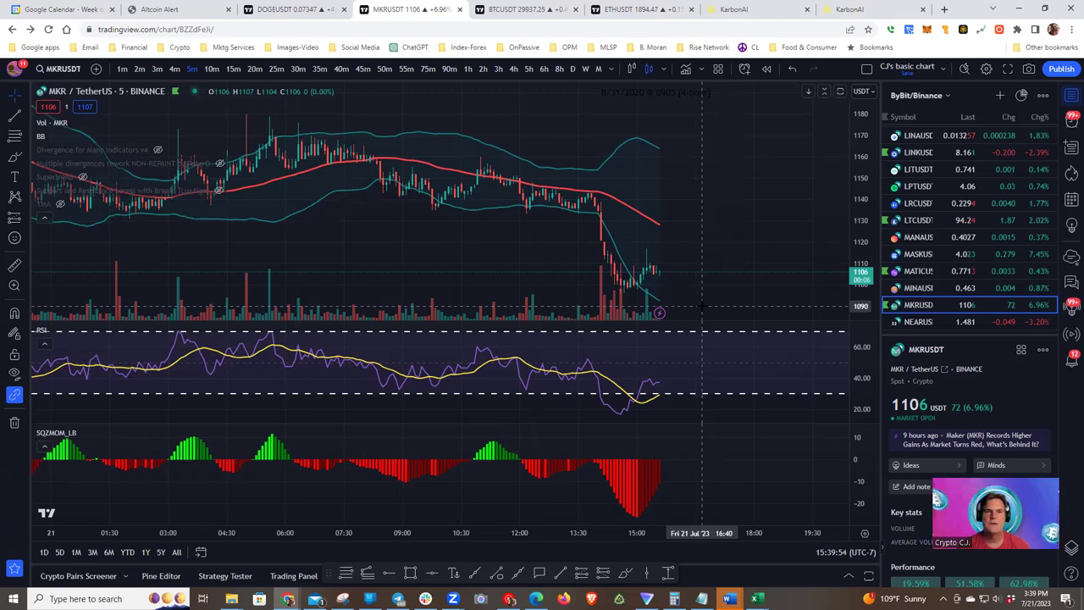
pyautogui.moveTo(414, 251); pyautogui.dragTo(493, 254)
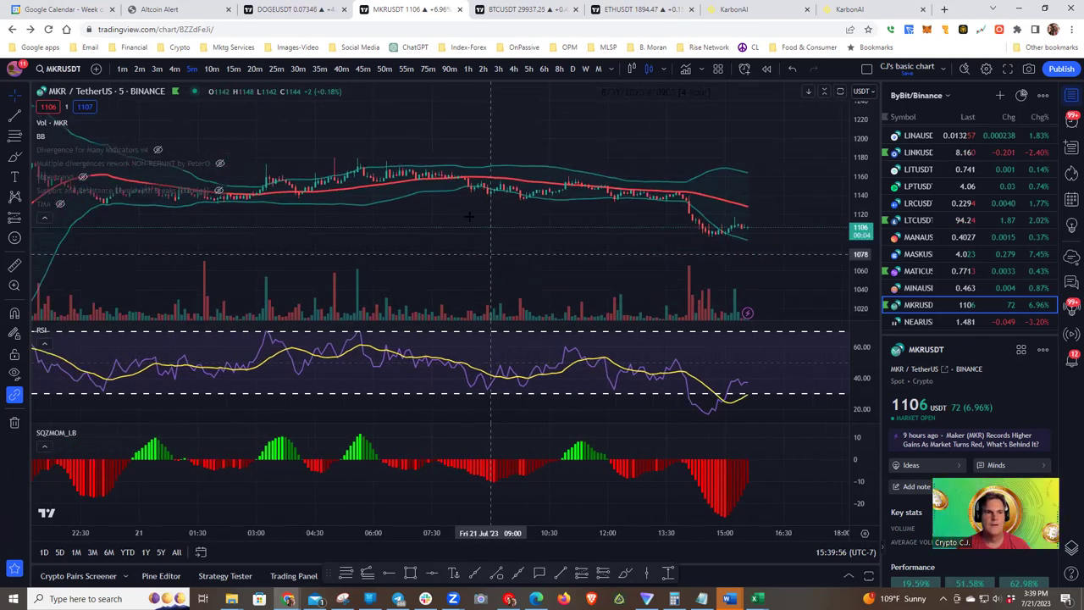
# Step: Set the MKRUSDT chart to 15 minutes and show the Divergence for Many Indicators v4 and Multiple divergences rework NON-REPAINT indicators
pyautogui.click(233, 69)
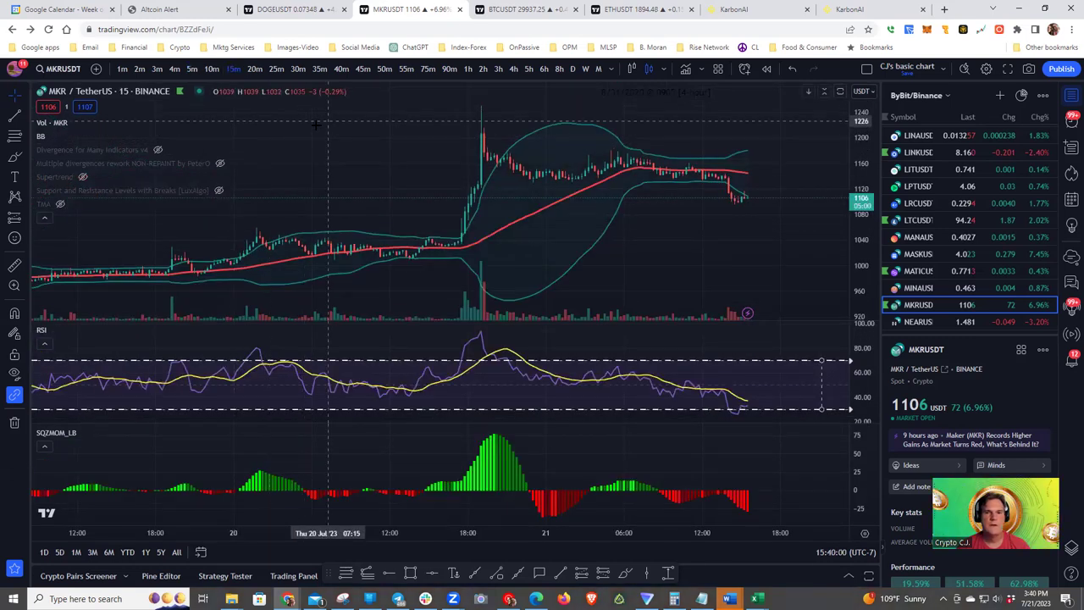
pyautogui.click(158, 149)
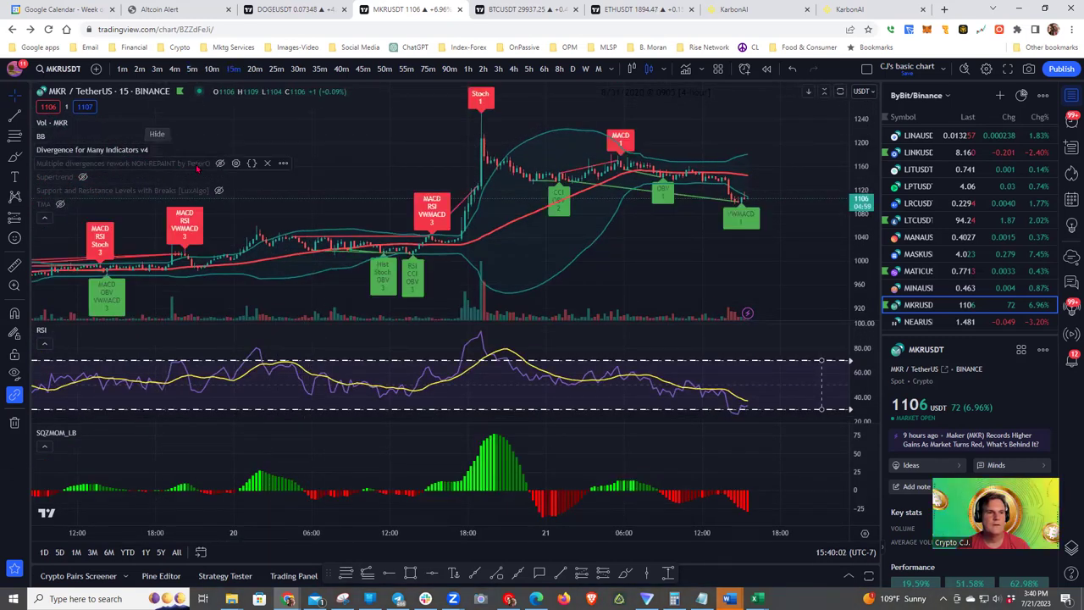
pyautogui.click(219, 163)
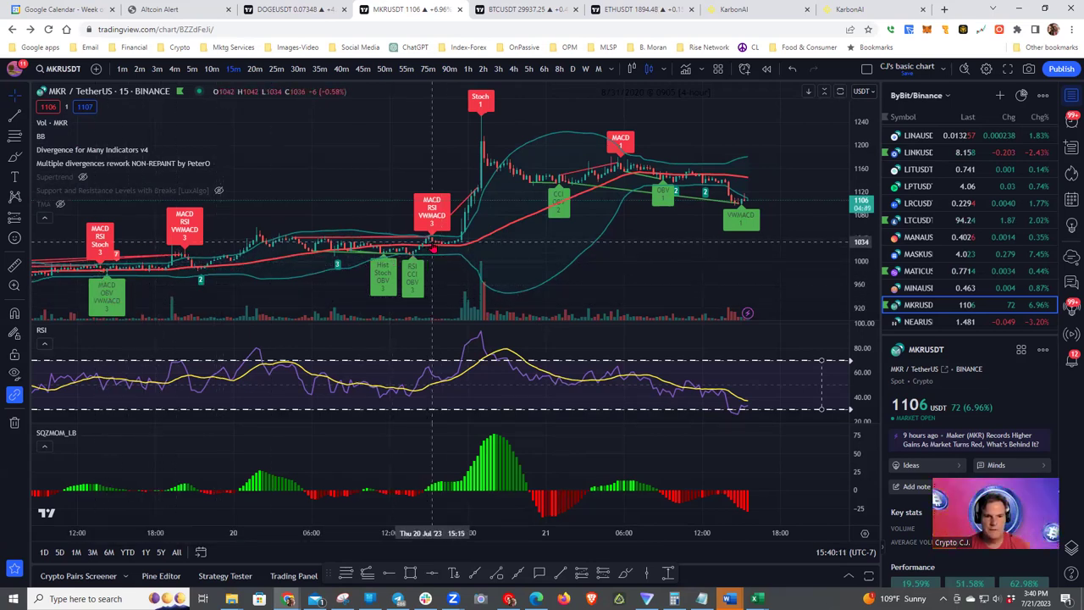
# Step: Measure the MKRUSDT rise from the MACD/RSI/VWMACD divergence label on 20 July to the Stoch peak, and clear the measurement
pyautogui.scroll(2, 539, 271)
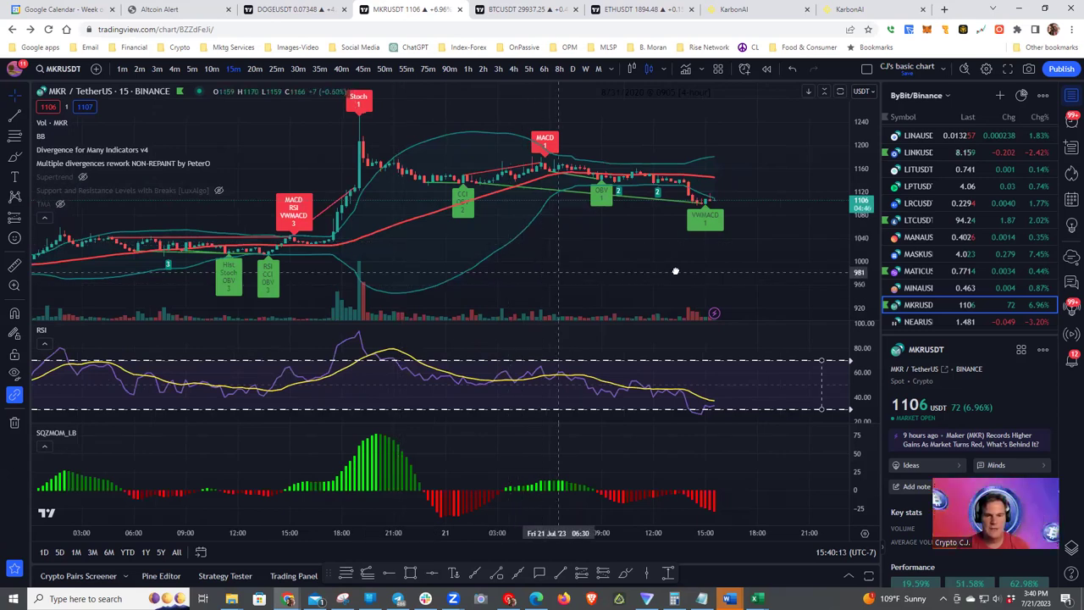
pyautogui.moveTo(538, 271); pyautogui.dragTo(688, 270)
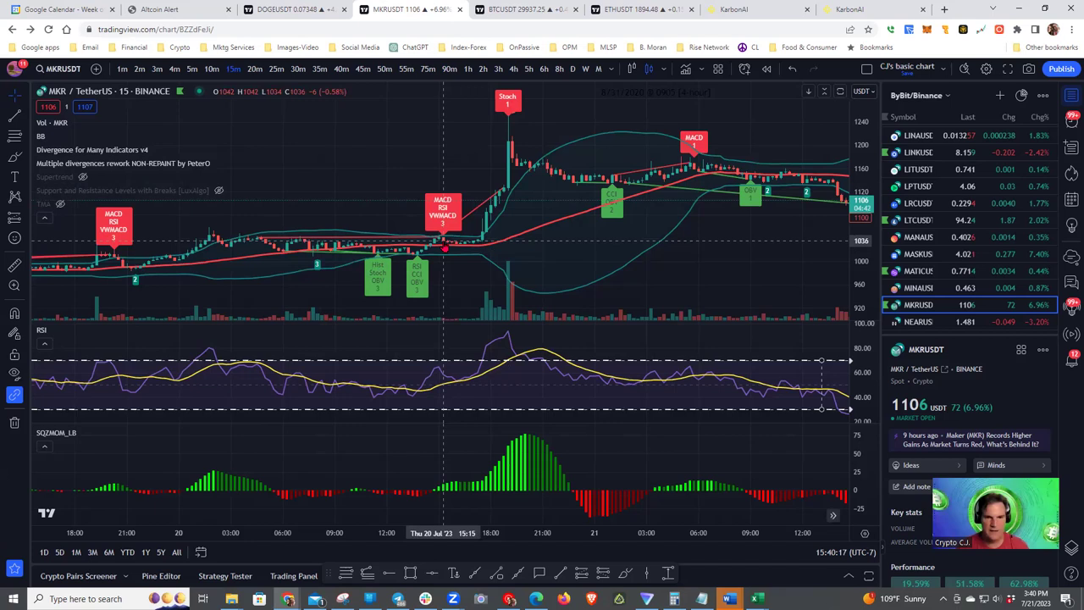
pyautogui.keyDown('shift'); pyautogui.click(443, 245); pyautogui.keyUp('shift')
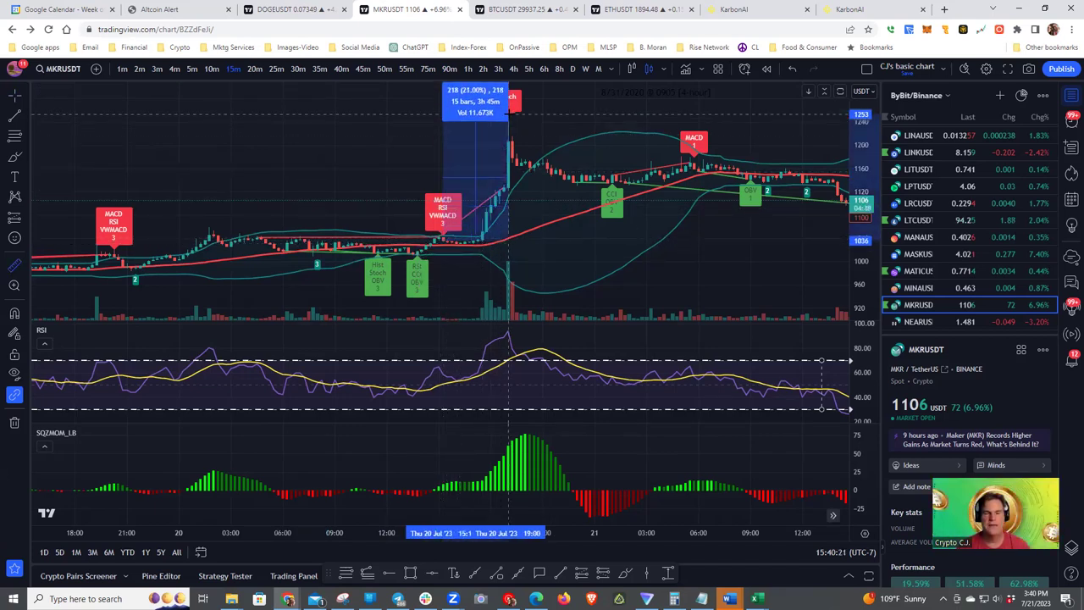
pyautogui.click(509, 110)
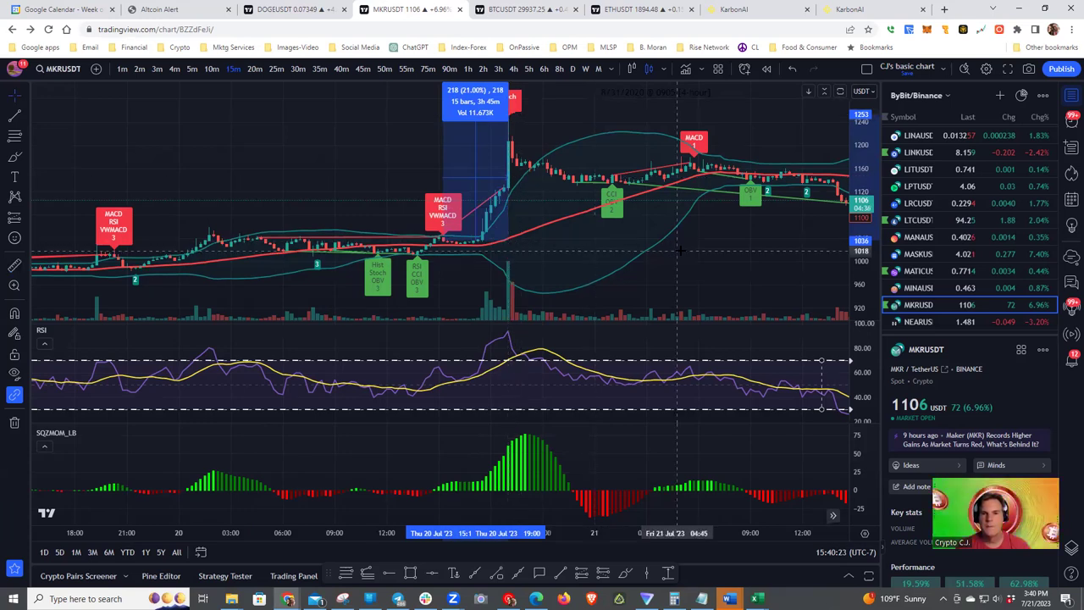
pyautogui.click(661, 271)
# Step: Measure the MKRUSDT price rise following the OBV divergence label at 09:00 on 21 July
pyautogui.moveTo(621, 276); pyautogui.dragTo(559, 279)
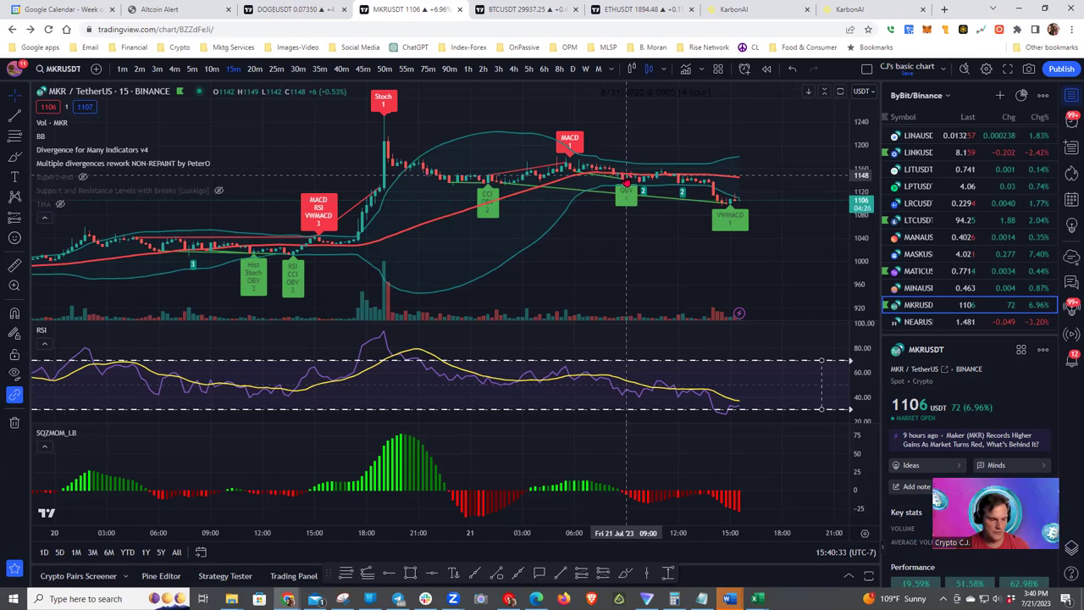
pyautogui.keyDown('shift'); pyautogui.click(626, 180); pyautogui.keyUp('shift')
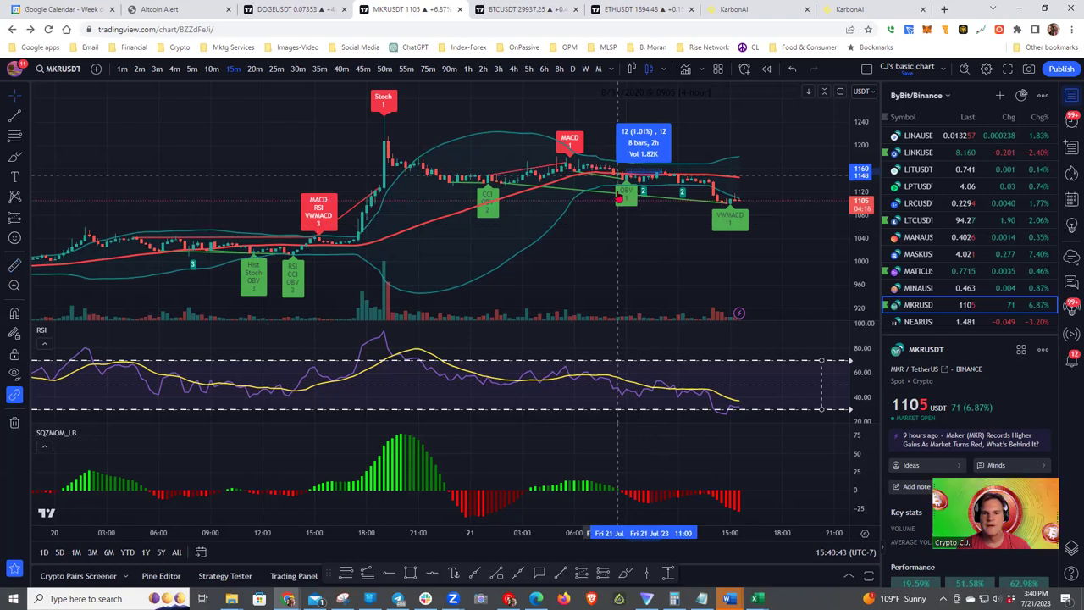
# Step: Clear the OBV measurement, hide both divergence indicators and show the Supertrend signals on the MKRUSDT chart
pyautogui.click(703, 225)
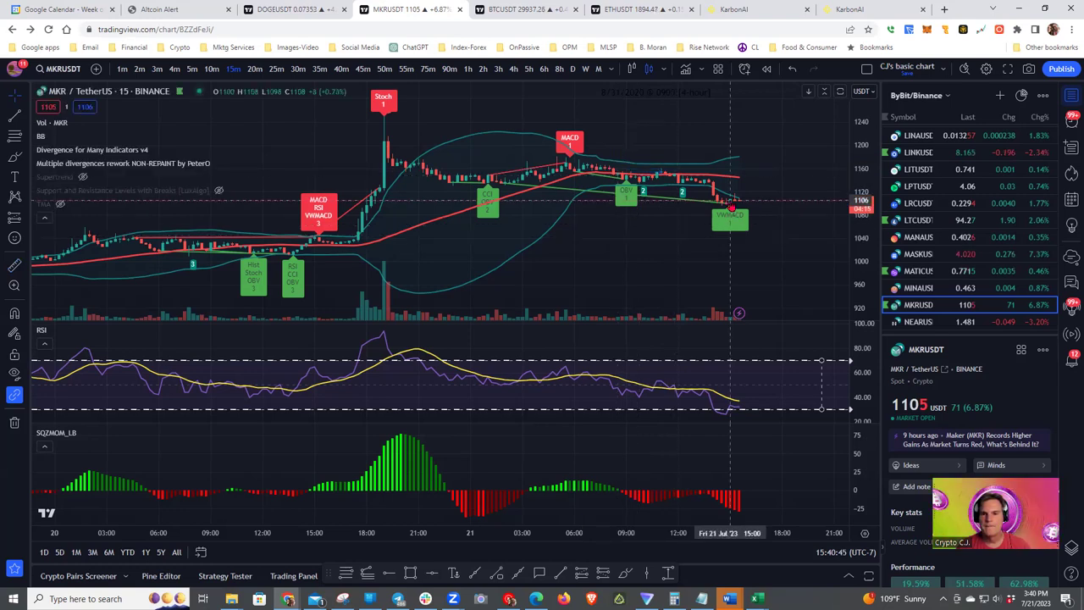
pyautogui.hscroll(-3, 652, 252)
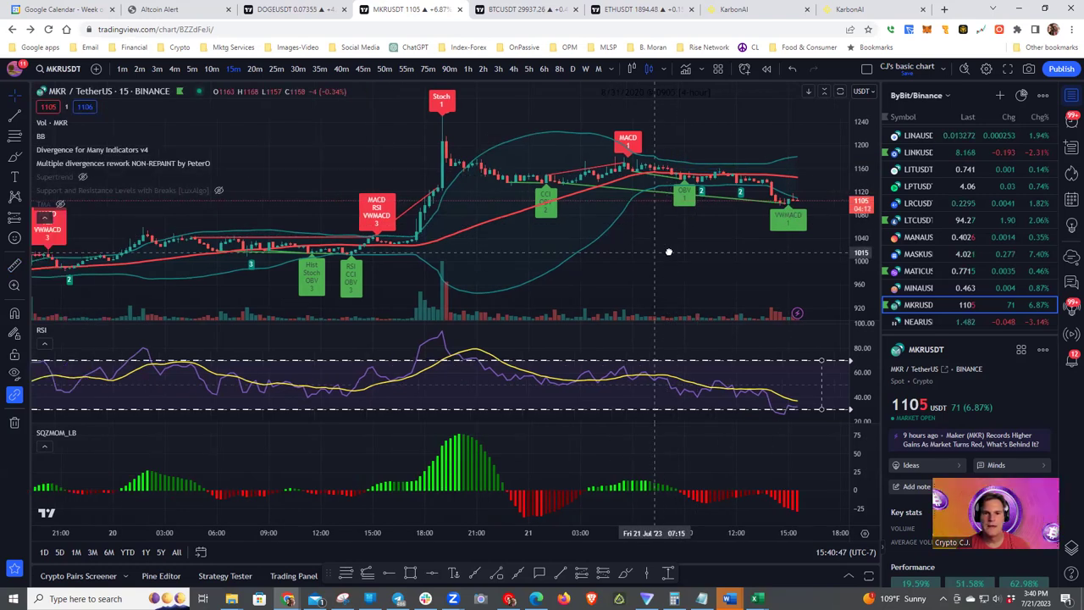
pyautogui.hscroll(-1, 416, 241)
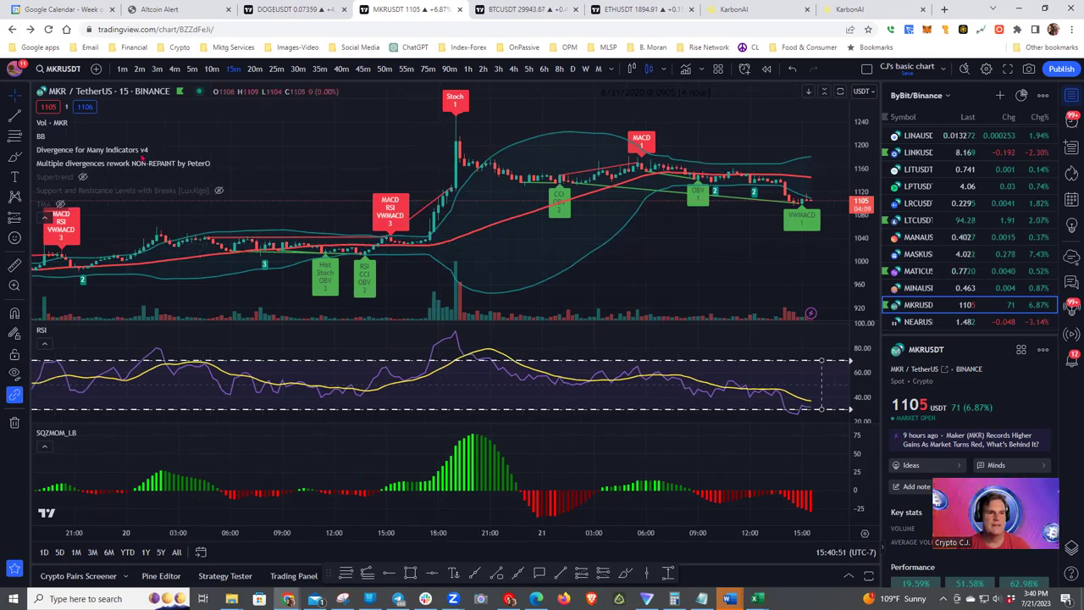
pyautogui.click(158, 149)
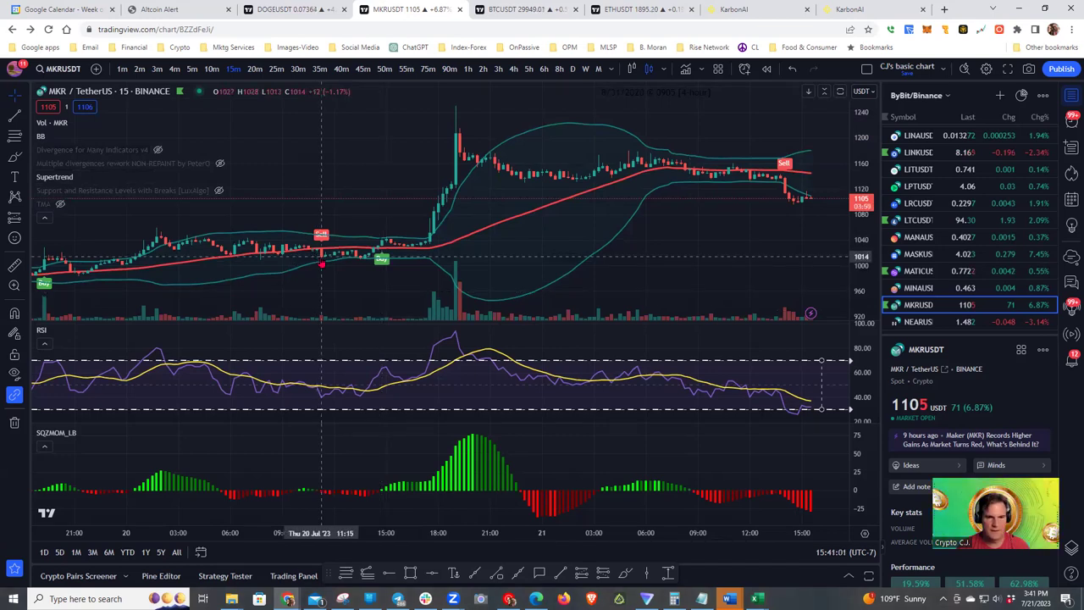
# Step: Measure the MKRUSDT rise from the low at the 11:15 Supertrend sell signal on 20 July to the peak, and clear the measurement
pyautogui.keyDown('shift'); pyautogui.click(322, 254); pyautogui.keyUp('shift')
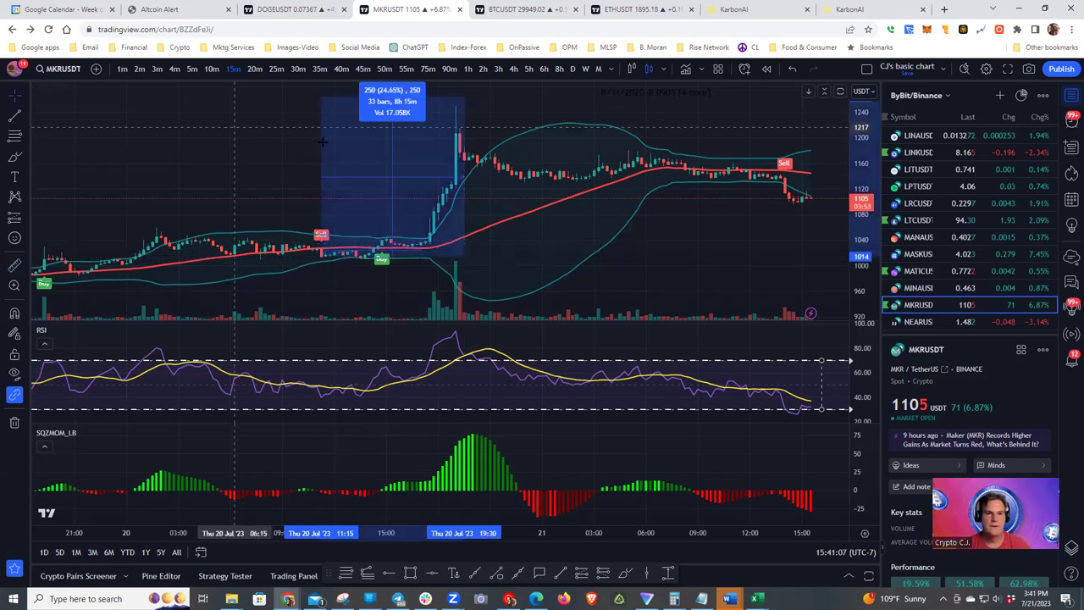
pyautogui.click(383, 148)
pyautogui.moveTo(375, 148); pyautogui.dragTo(377, 148)
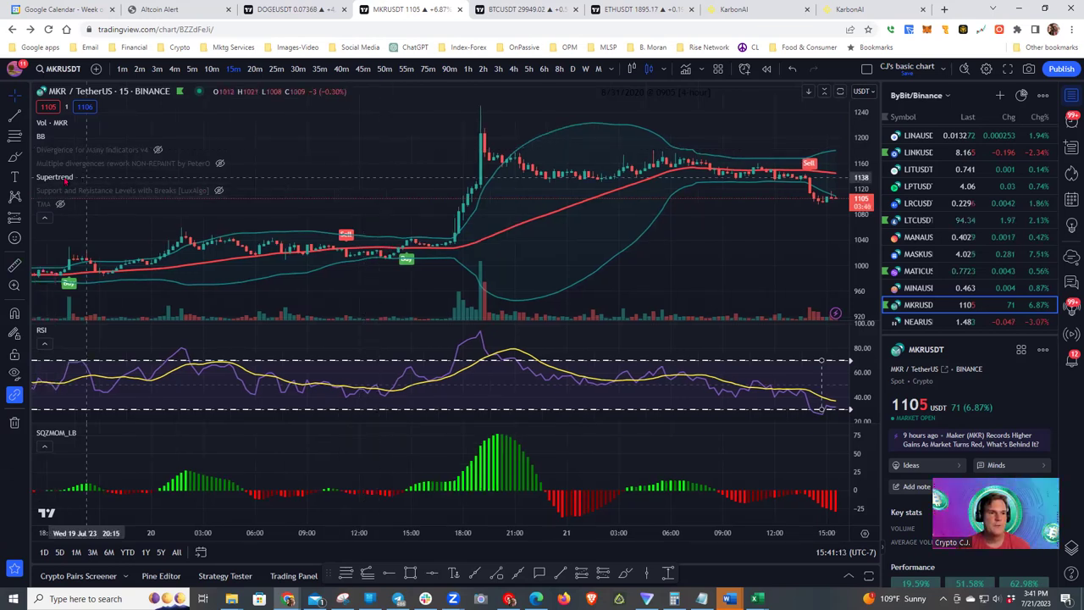
# Step: Hide Supertrend and show the Divergence for Many Indicators v4 and Multiple divergences rework NON-REPAINT indicators again
pyautogui.click(83, 177)
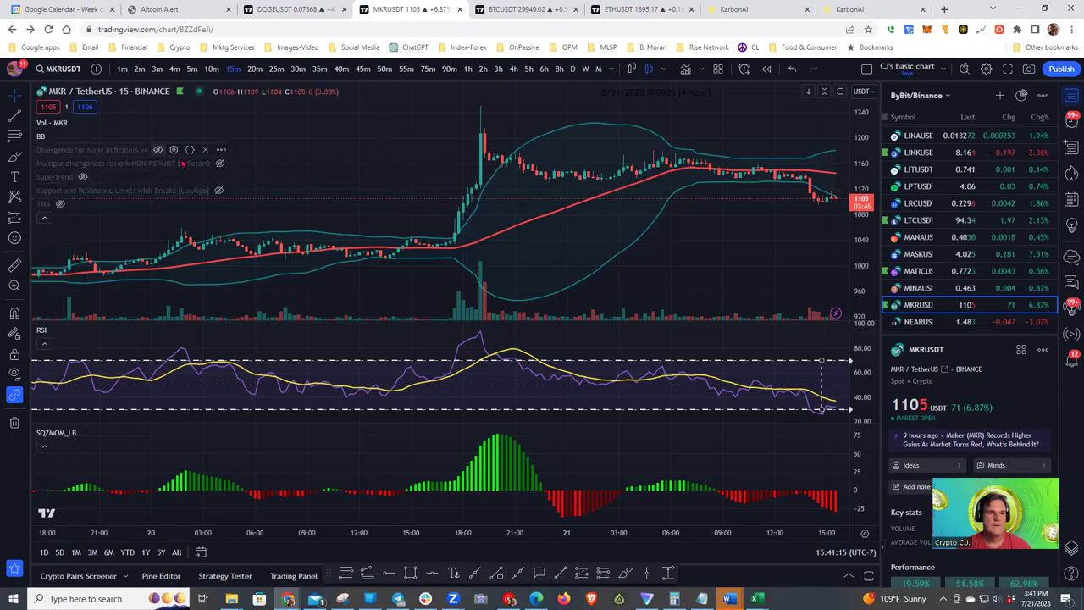
pyautogui.click(157, 149)
pyautogui.click(220, 163)
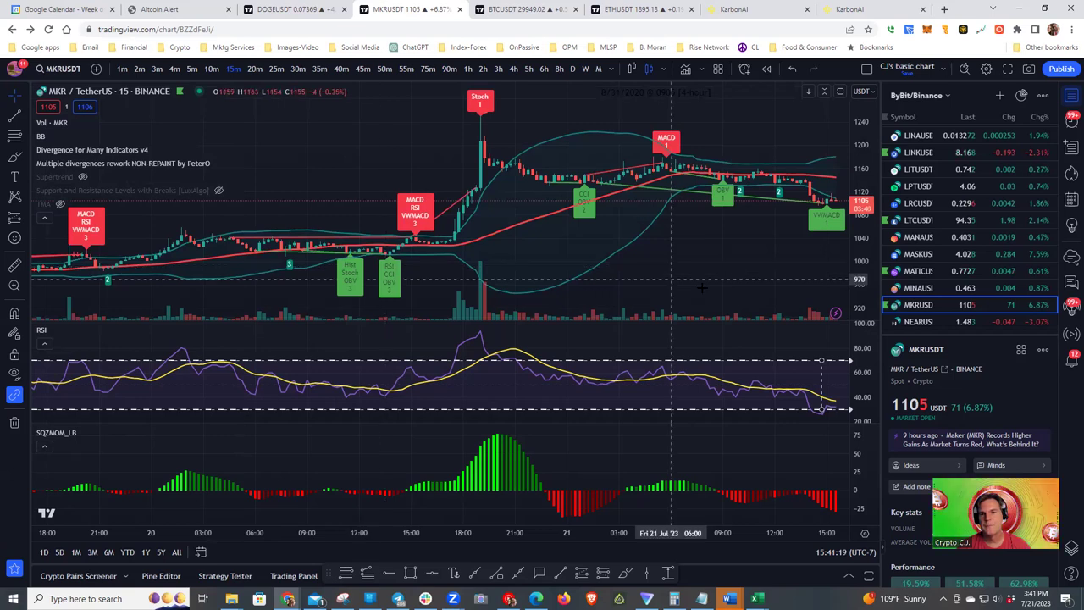
pyautogui.moveTo(616, 288); pyautogui.dragTo(666, 286)
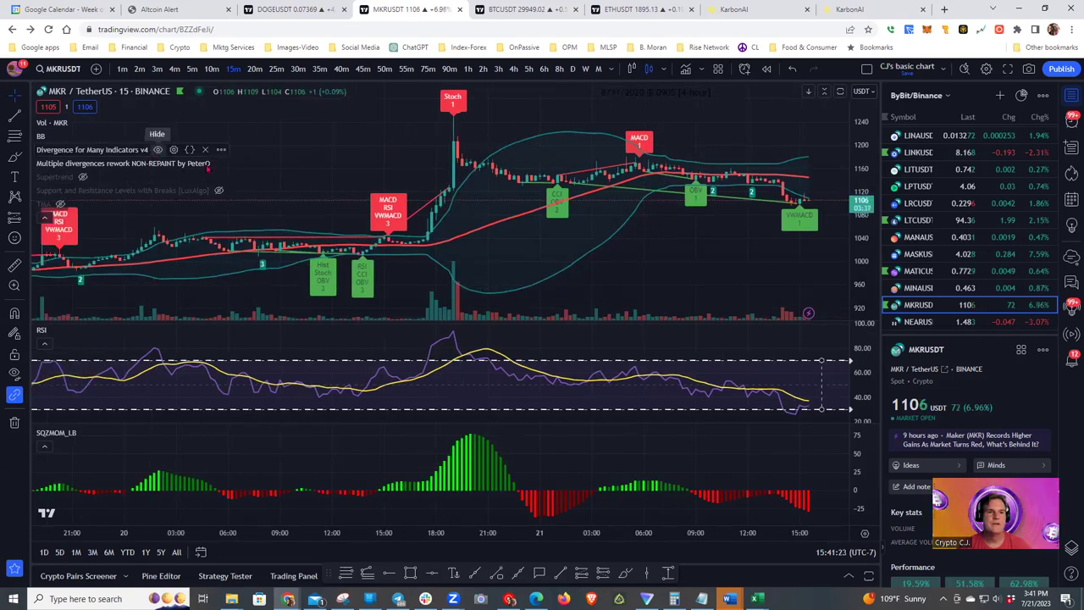
# Step: Hide both divergence indicators on the MKRUSDT chart, leaving only the Bollinger Bands over the price
pyautogui.click(157, 149)
pyautogui.click(219, 163)
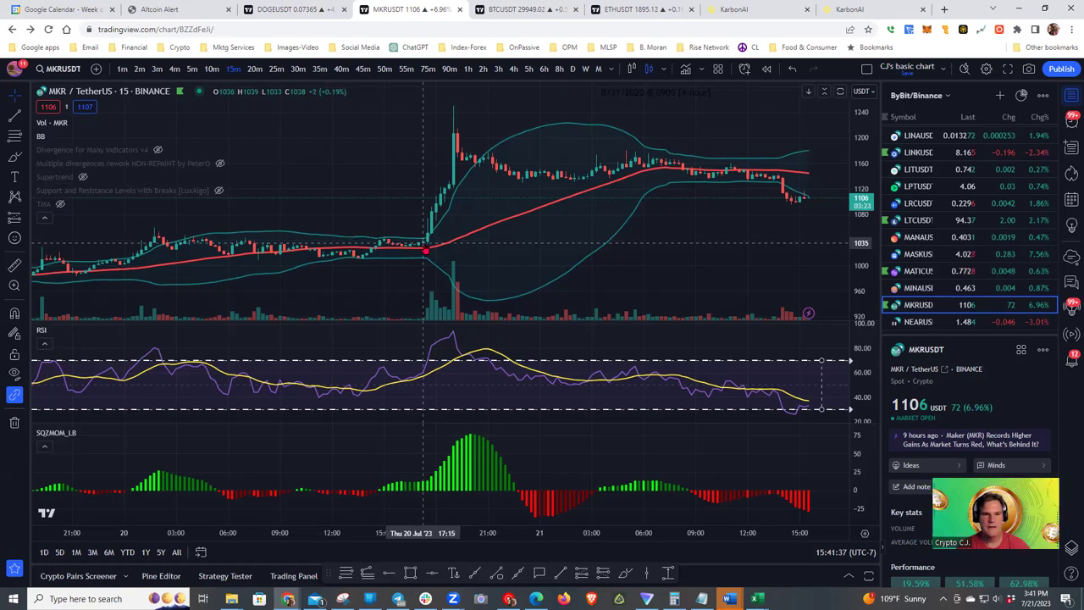
pyautogui.moveTo(413, 280); pyautogui.dragTo(415, 279)
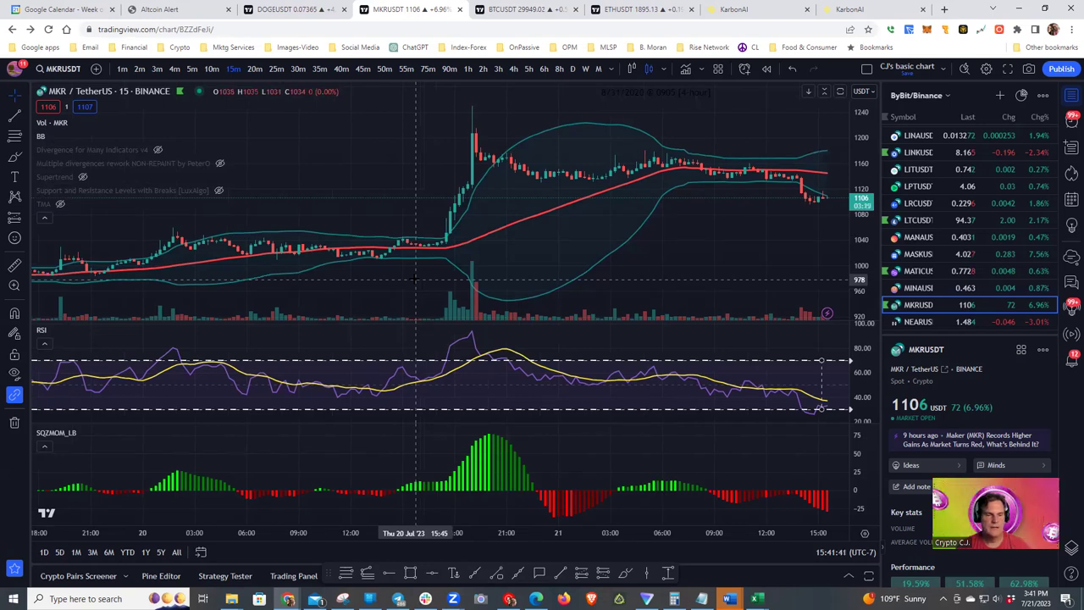
pyautogui.moveTo(403, 293)
pyautogui.mouseDown()
pyautogui.moveTo(375, 293)
pyautogui.moveTo(399, 293)
pyautogui.mouseUp()
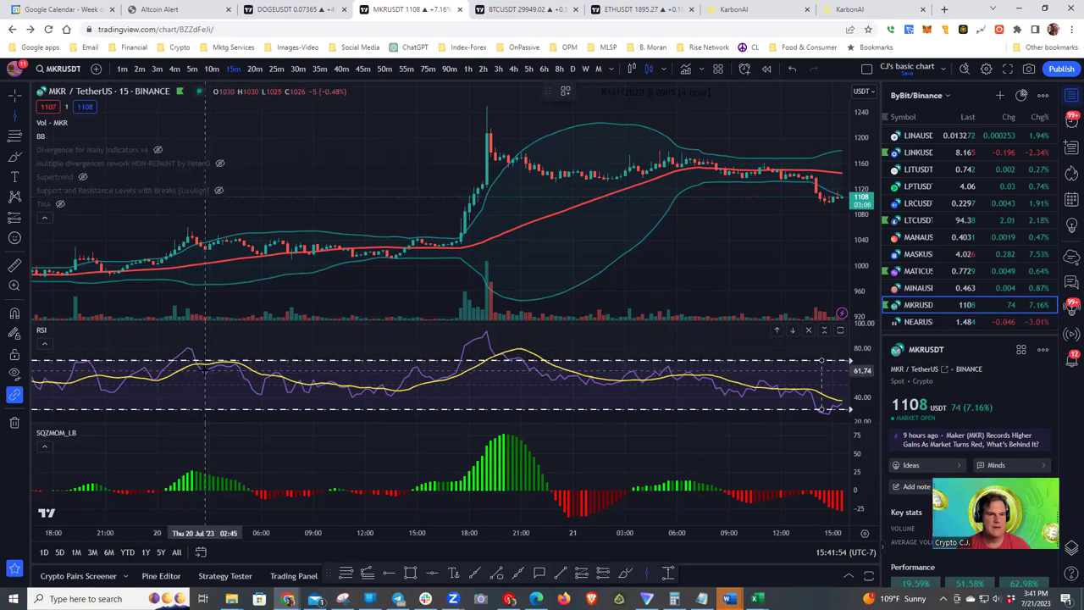
# Step: Place a vertical line on the MKRUSDT chart and move it along the price and oscillator panes to 15:00 on 21 July
pyautogui.click(204, 370)
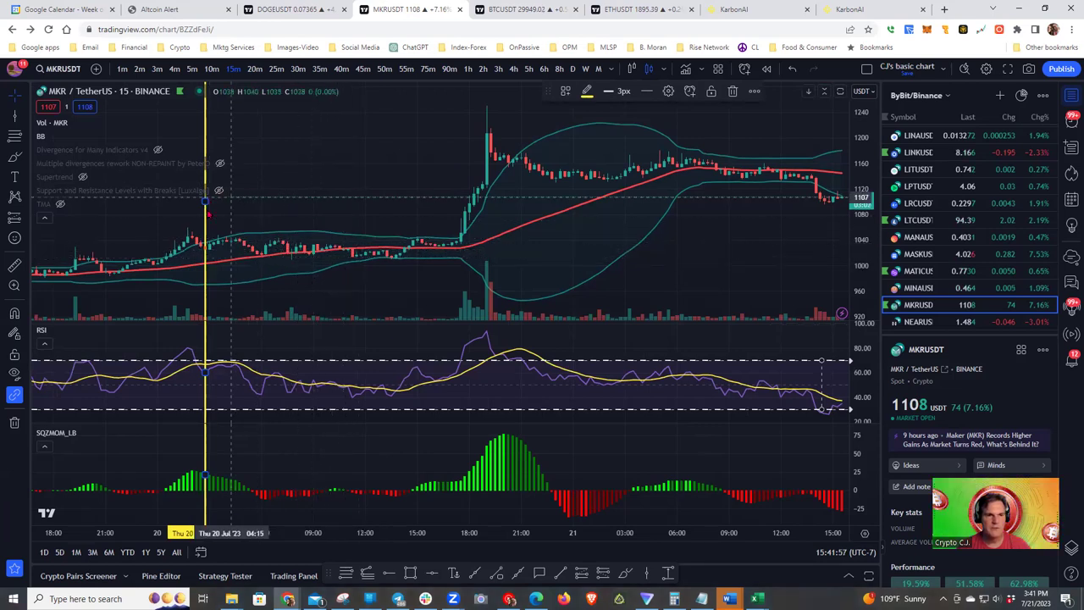
pyautogui.moveTo(208, 220); pyautogui.dragTo(394, 225)
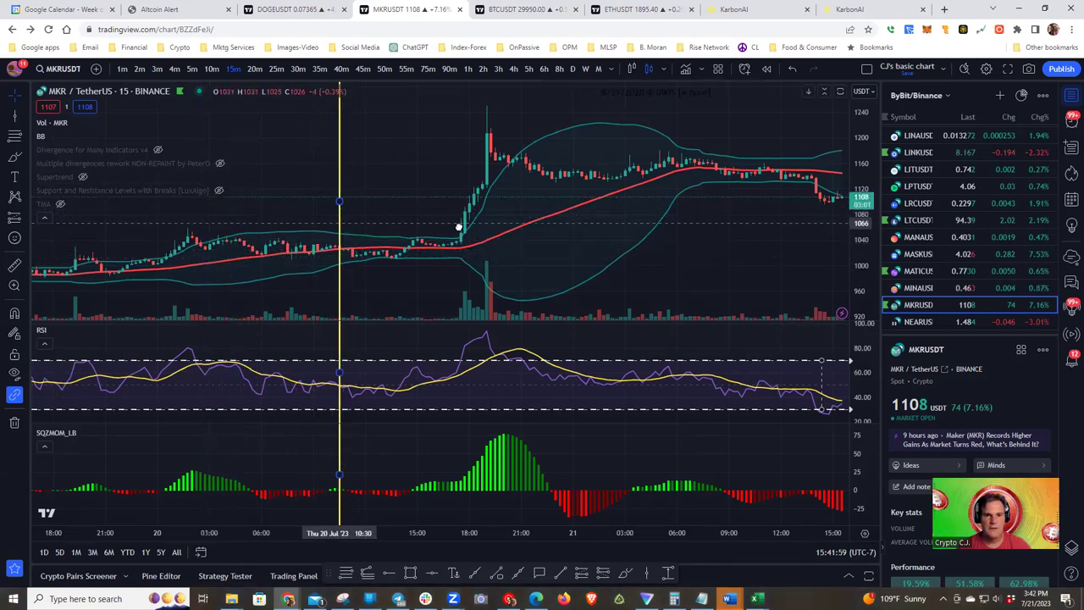
pyautogui.moveTo(463, 227); pyautogui.dragTo(526, 229)
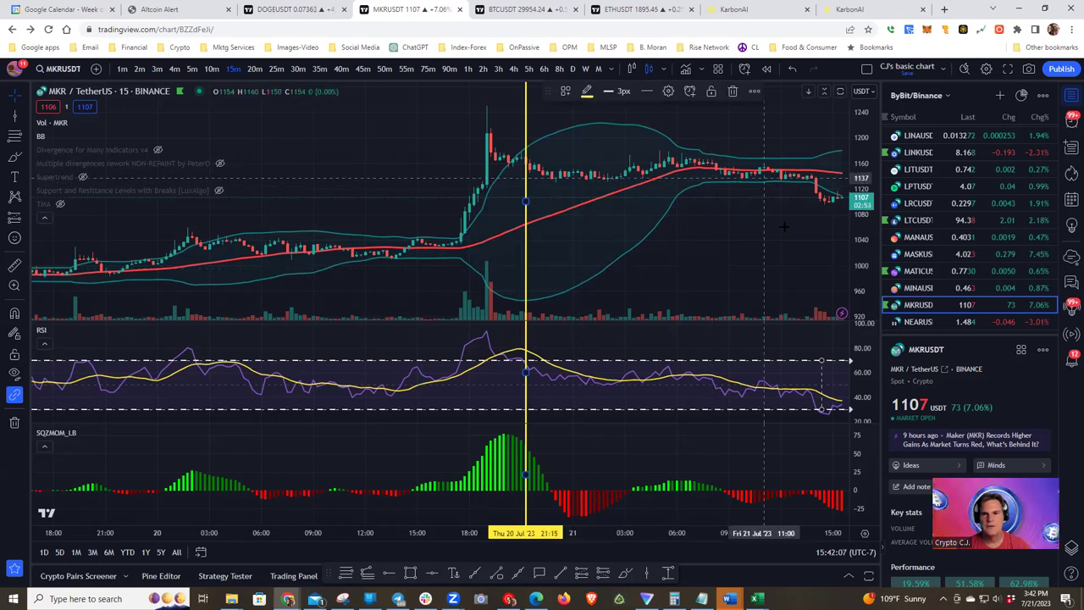
pyautogui.hscroll(4, 623, 243)
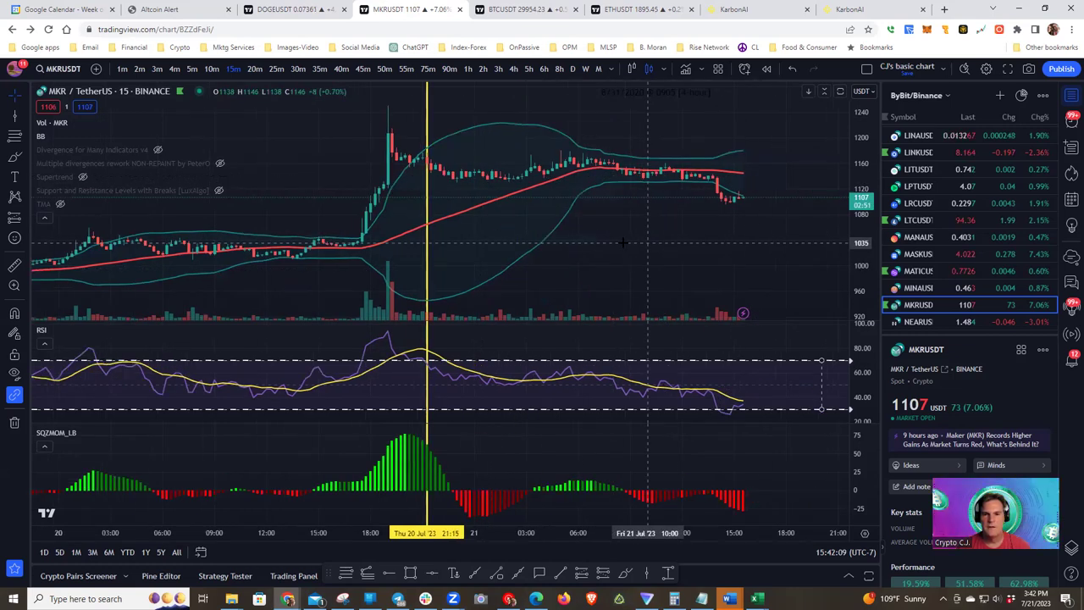
pyautogui.hscroll(1, 448, 280)
pyautogui.moveTo(404, 275); pyautogui.dragTo(726, 234)
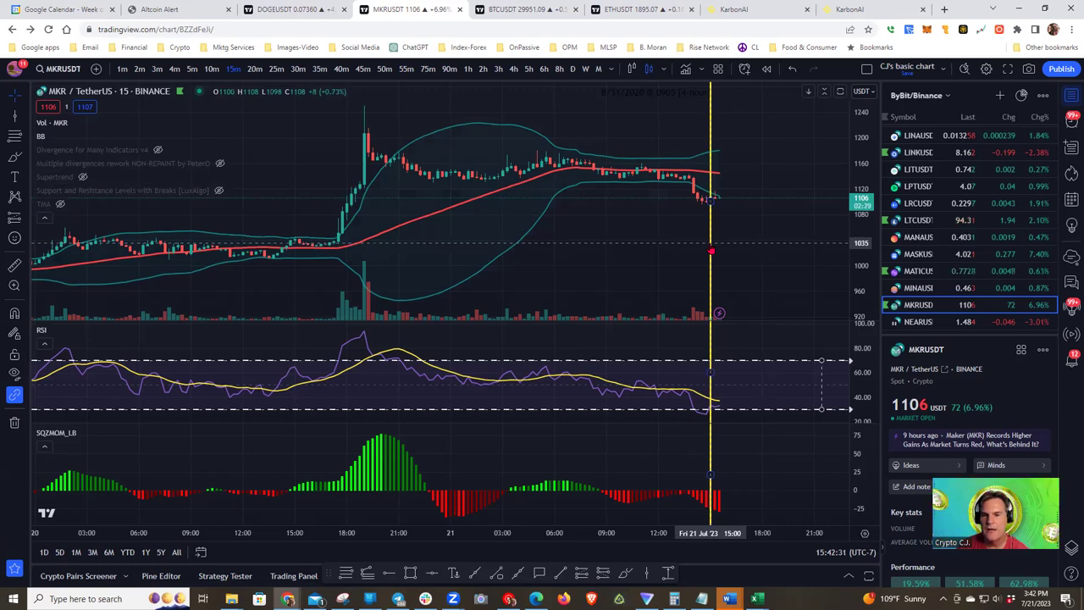
# Step: Delete the vertical line from the MKRUSDT chart
pyautogui.click(712, 248)
pyautogui.rightClick(712, 249)
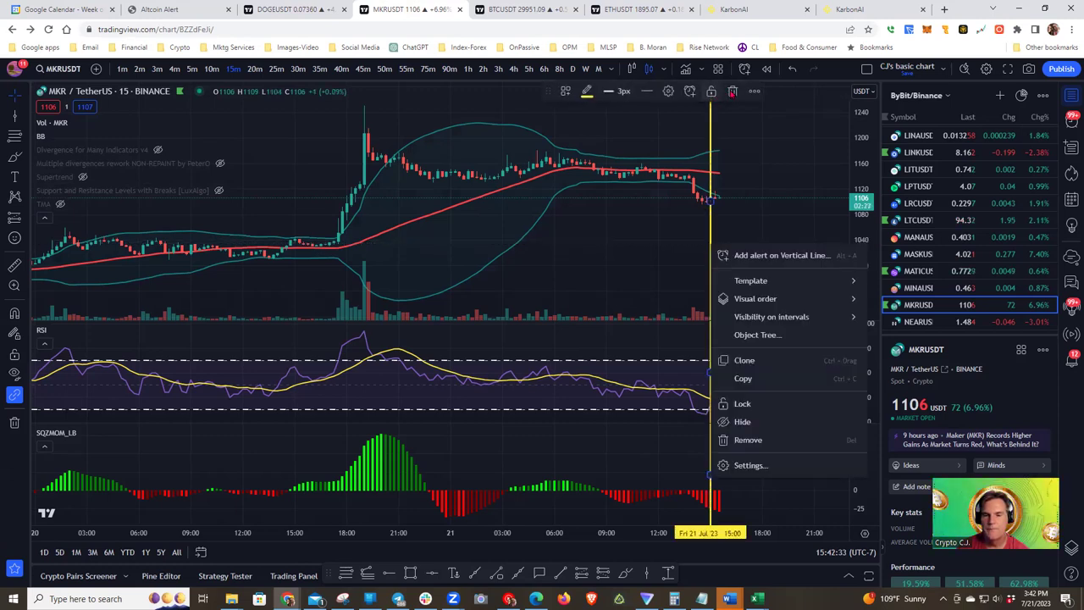
pyautogui.press('Delete')
pyautogui.moveTo(677, 249); pyautogui.dragTo(692, 249)
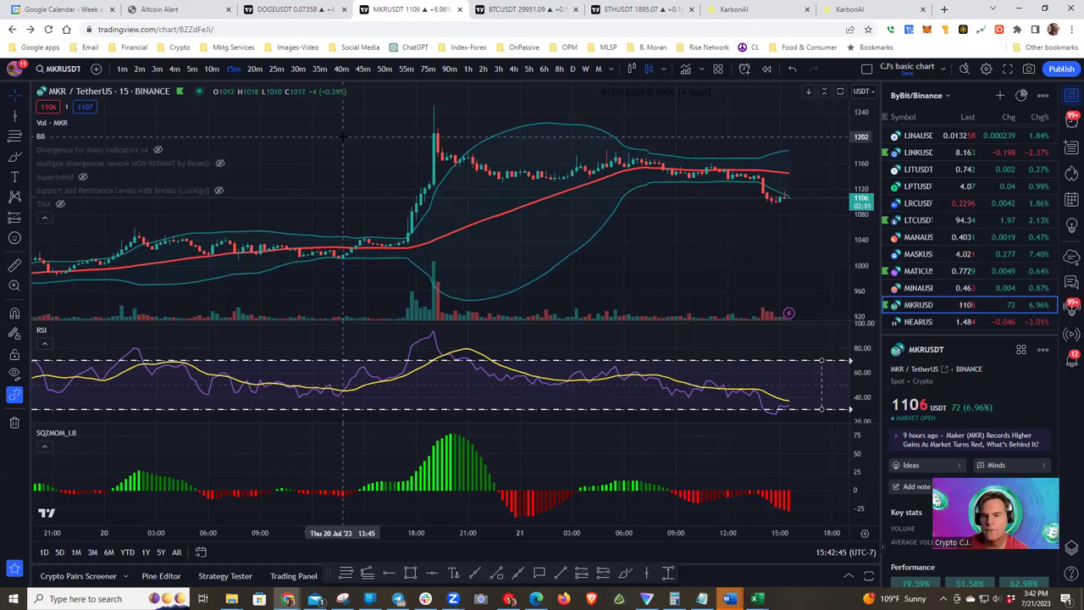
# Step: Switch to Altcoin Alert, sort the Altcoin Radar by long-term sentiment with the most bearish first, and examine the bearish coins
pyautogui.click(201, 11)
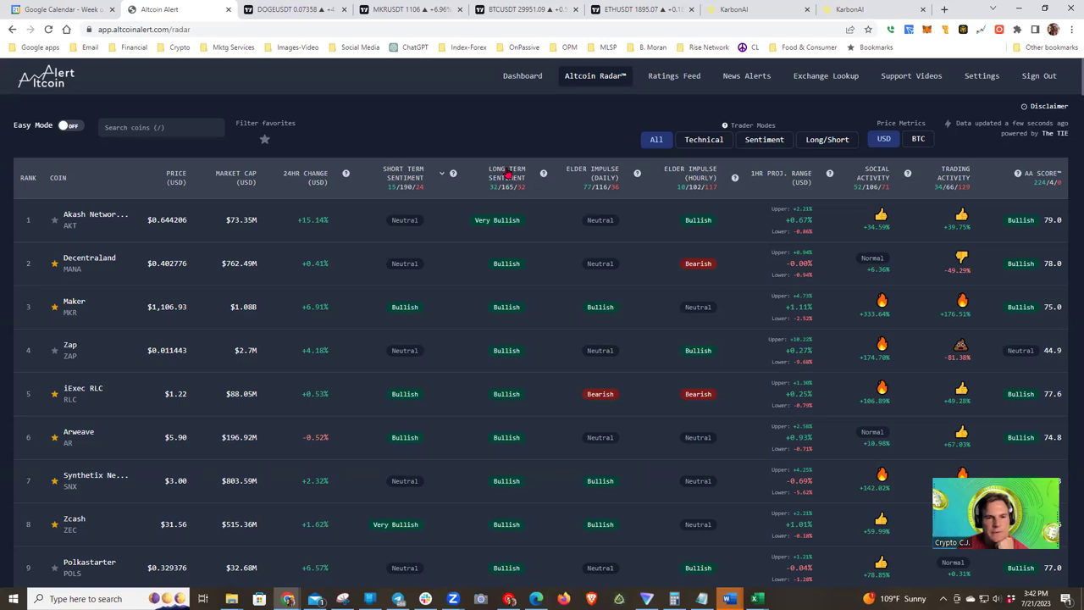
pyautogui.click(508, 174)
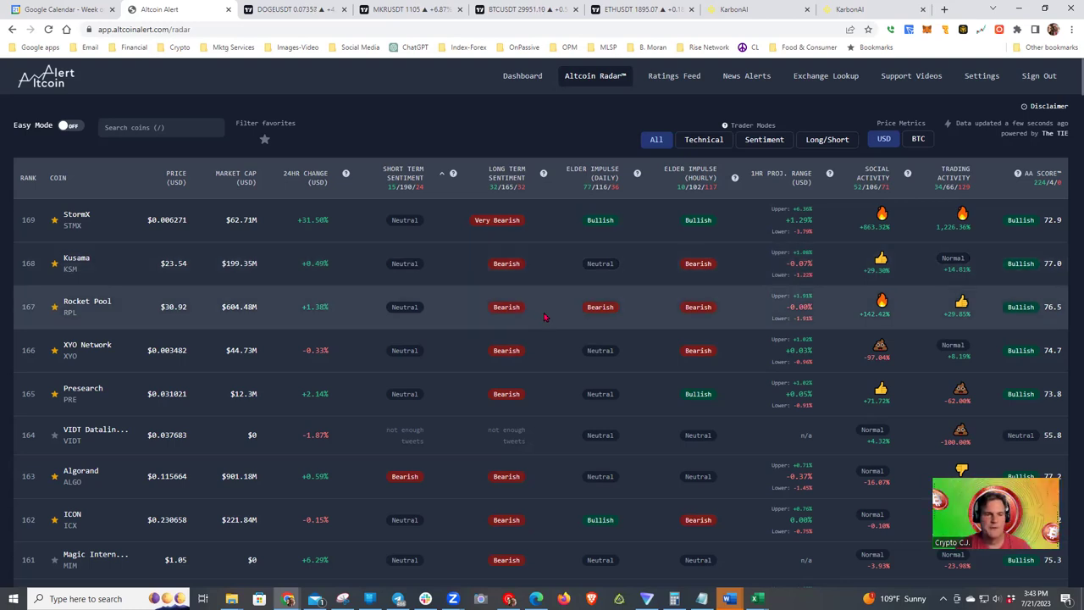
pyautogui.scroll(-4, 544, 307)
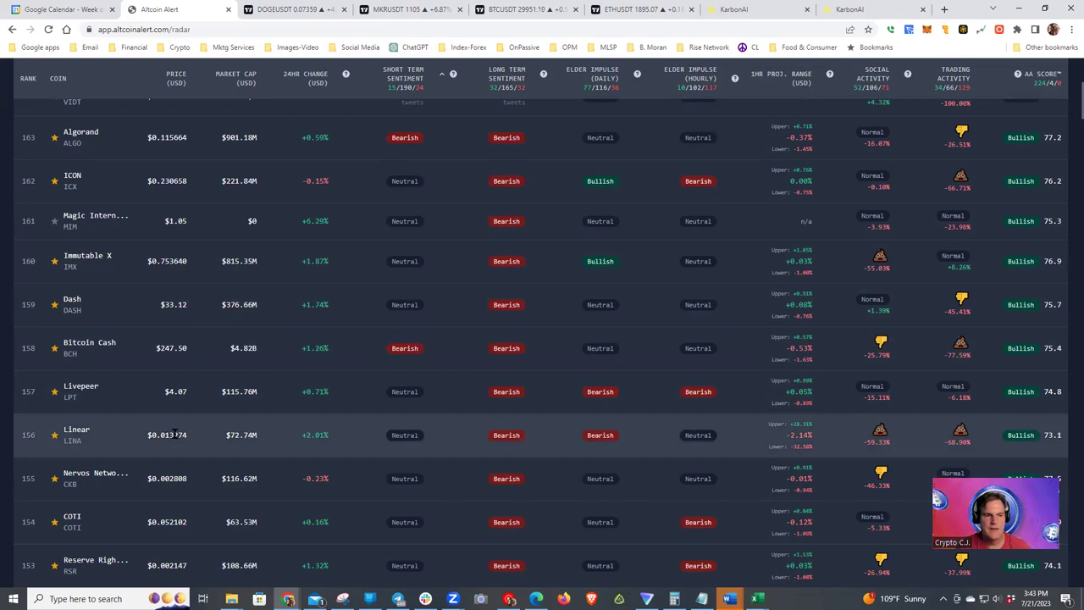
pyautogui.scroll(-1, 563, 428)
pyautogui.scroll(-4, 564, 428)
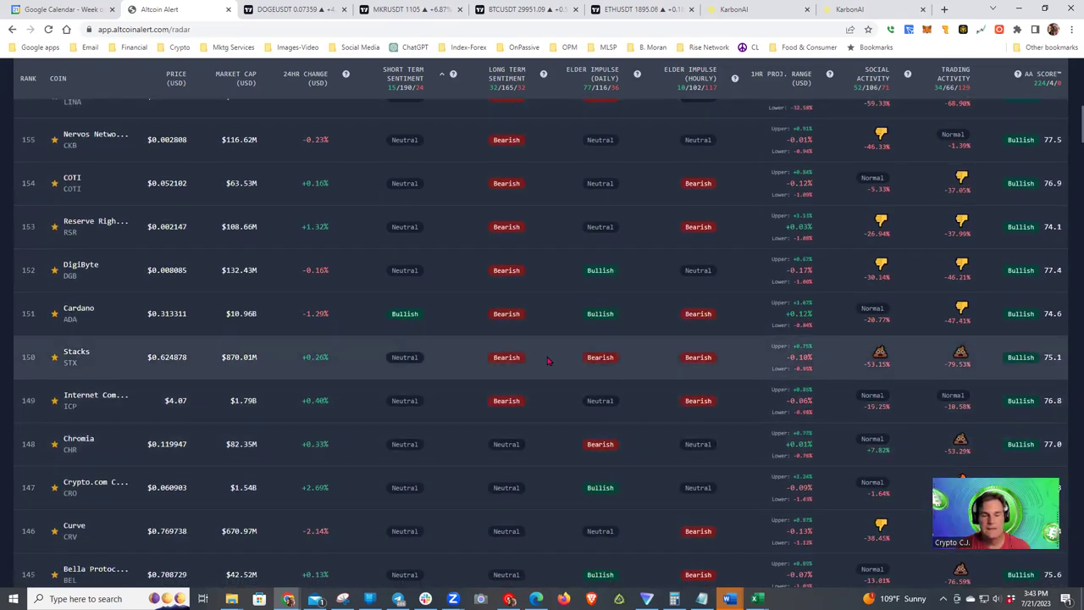
pyautogui.scroll(-4, 548, 361)
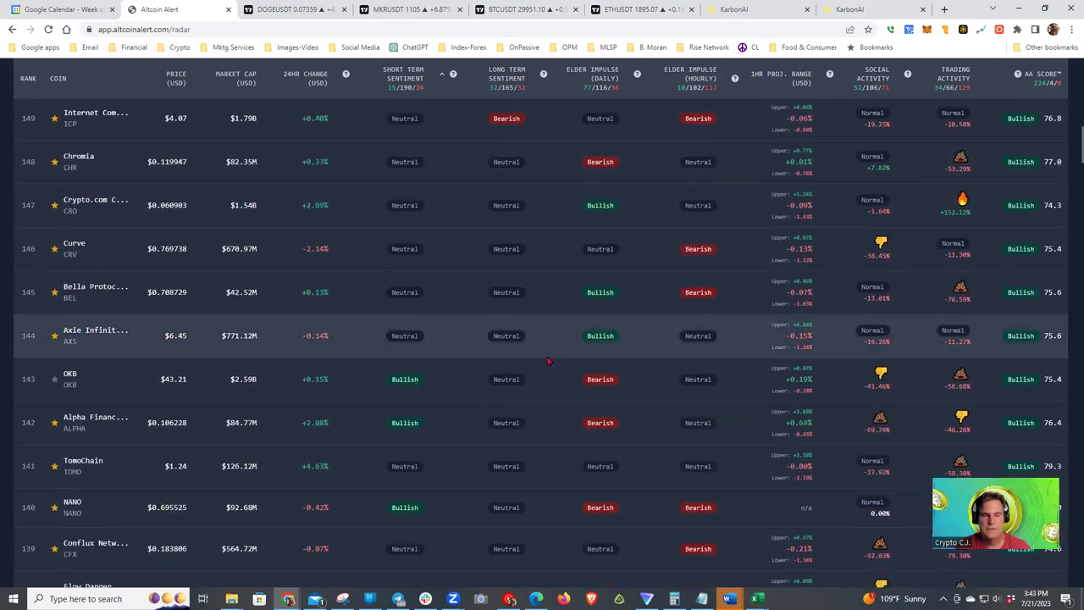
pyautogui.scroll(7, 548, 361)
pyautogui.scroll(4, 548, 361)
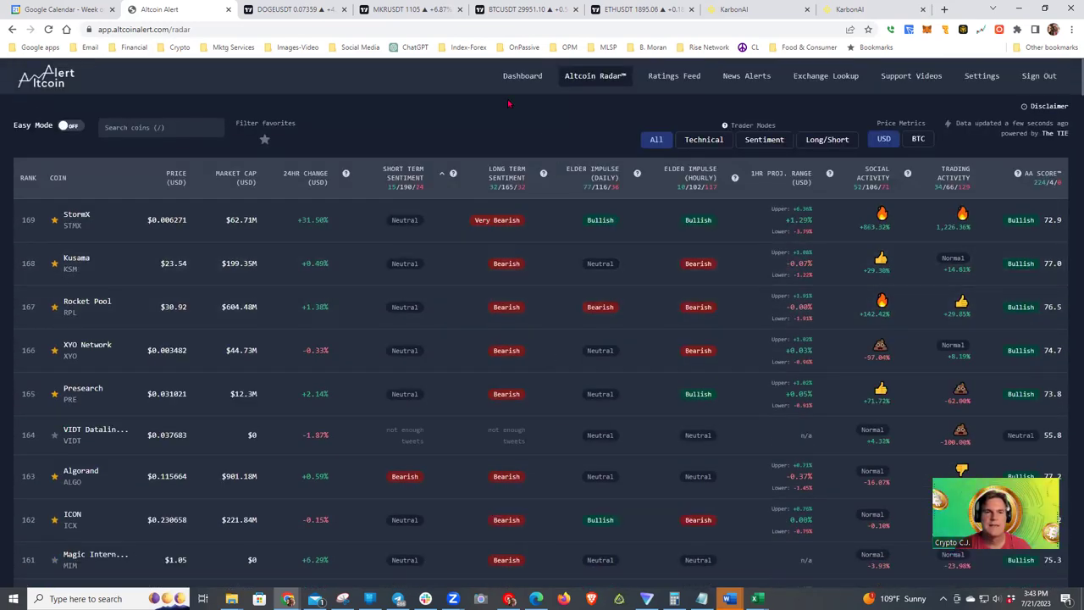
# Step: Switch back to the TradingView chart, load STXUSDT from the watchlist and set it to the 5-minute timeframe
pyautogui.click(374, 9)
pyautogui.scroll(-2, 953, 237)
pyautogui.scroll(-6, 953, 237)
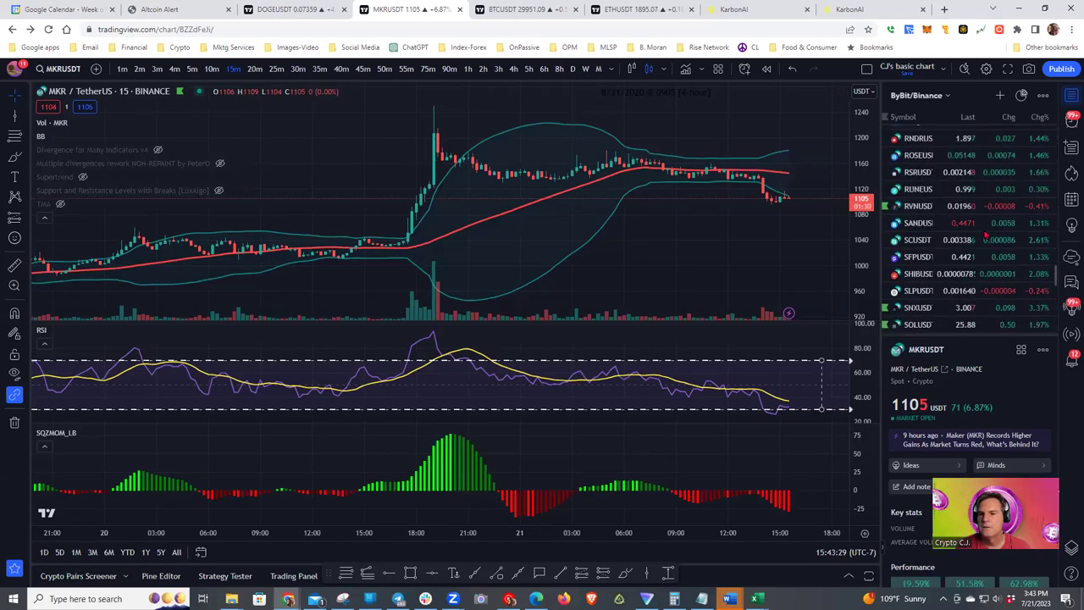
pyautogui.scroll(-1, 985, 237)
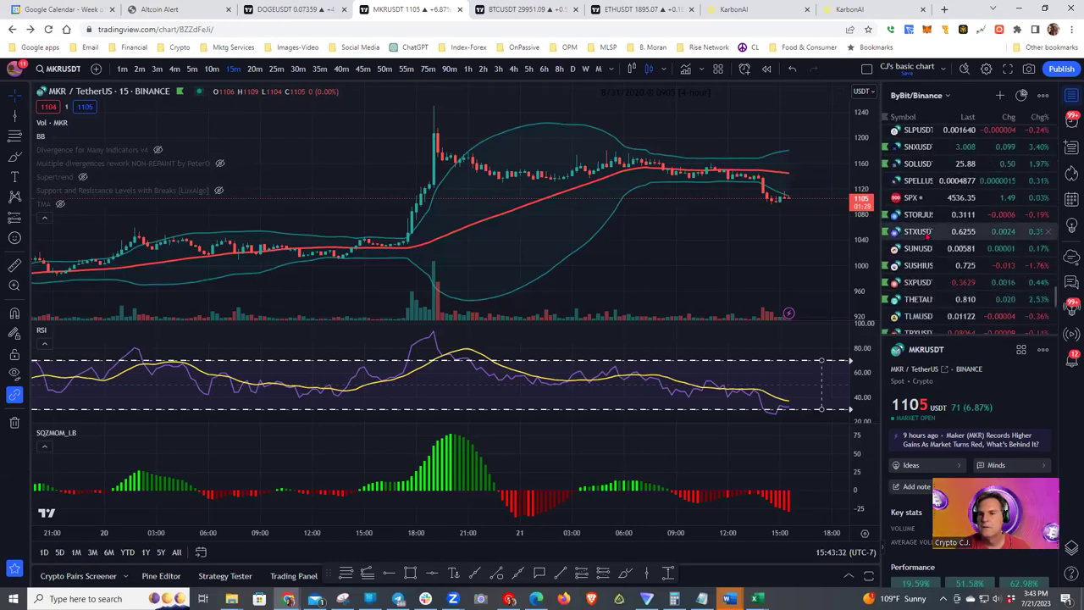
pyautogui.click(974, 232)
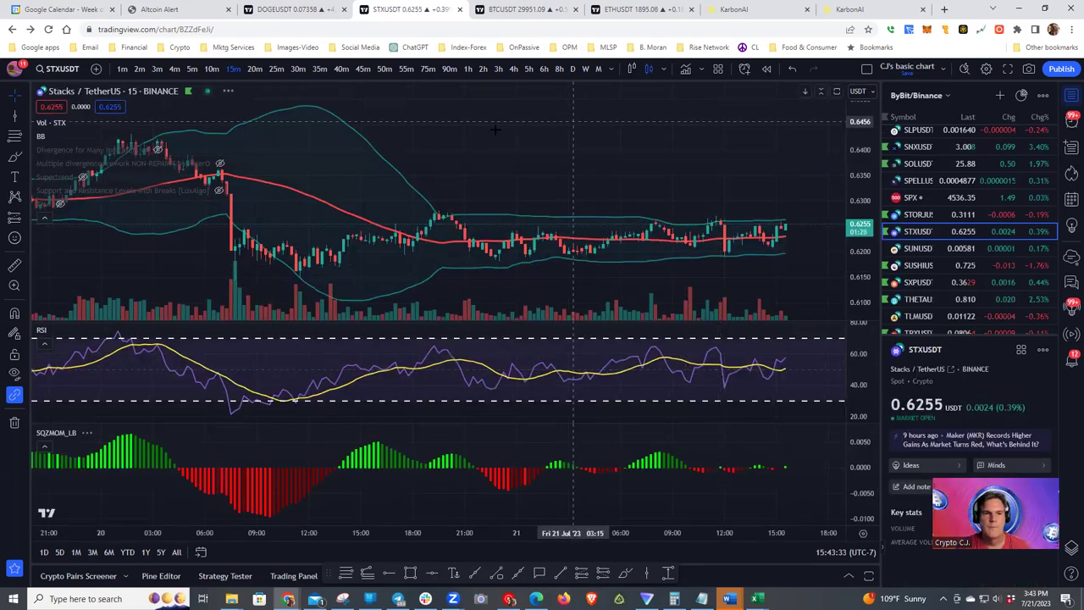
pyautogui.moveTo(465, 133); pyautogui.dragTo(495, 133)
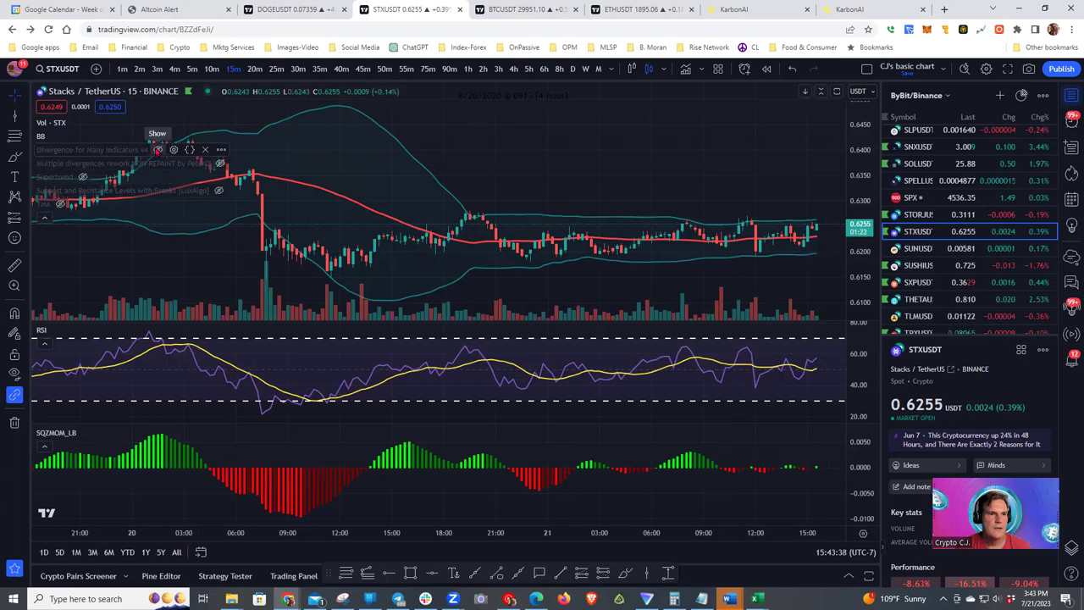
pyautogui.click(188, 68)
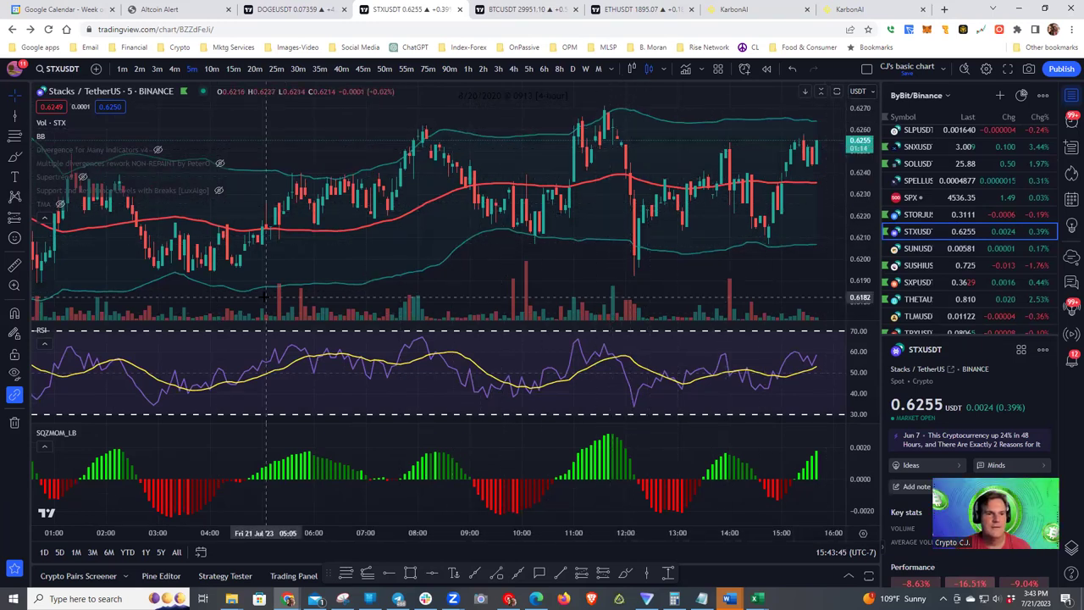
# Step: On the 5-minute STXUSDT chart, measure the price drop from 19:45 to 22:55 on 20 July
pyautogui.moveTo(160, 131)
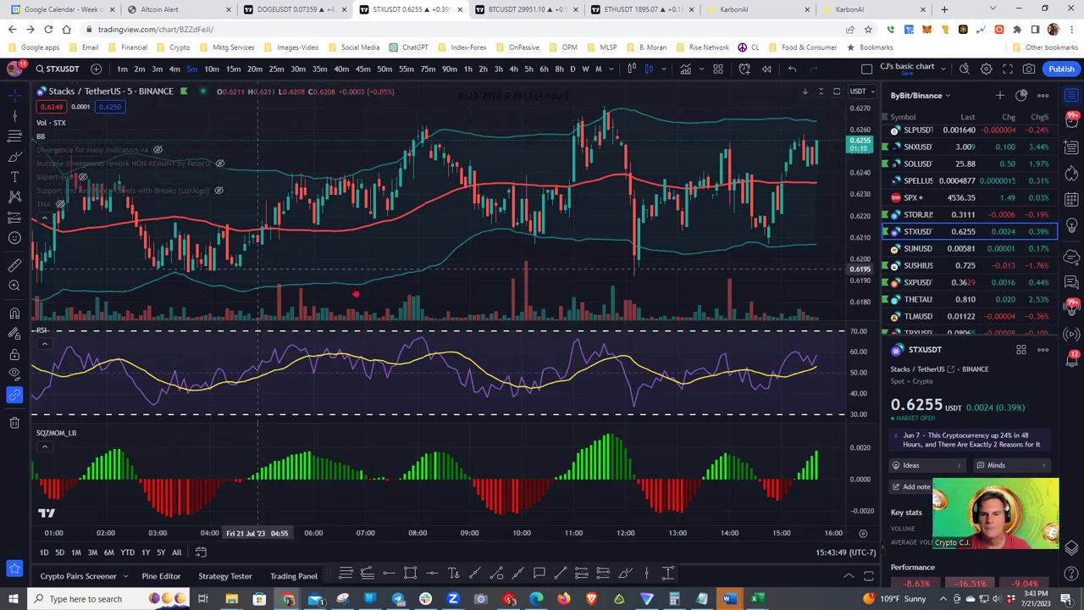
pyautogui.moveTo(610, 277); pyautogui.dragTo(561, 277)
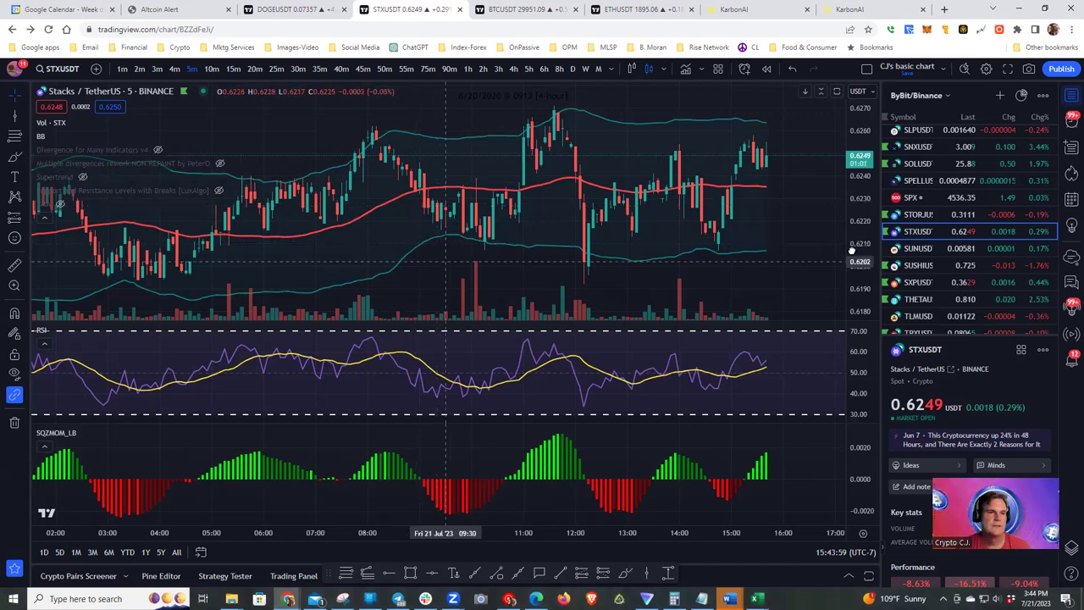
pyautogui.hscroll(-5, 828, 254)
pyautogui.hscroll(-1, 243, 273)
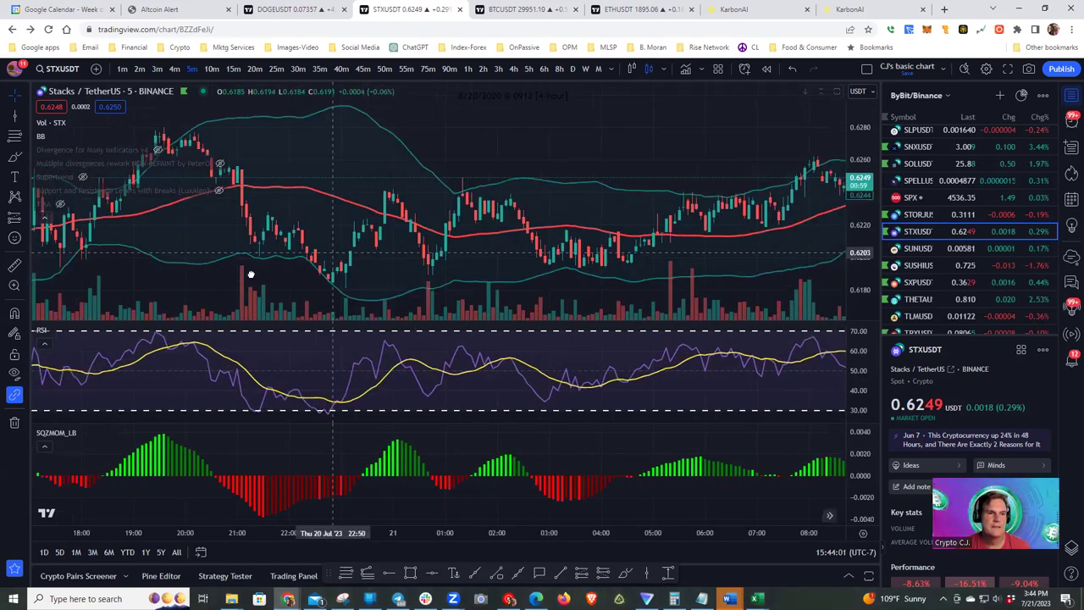
pyautogui.hscroll(-2, 406, 263)
pyautogui.hscroll(-1, 318, 212)
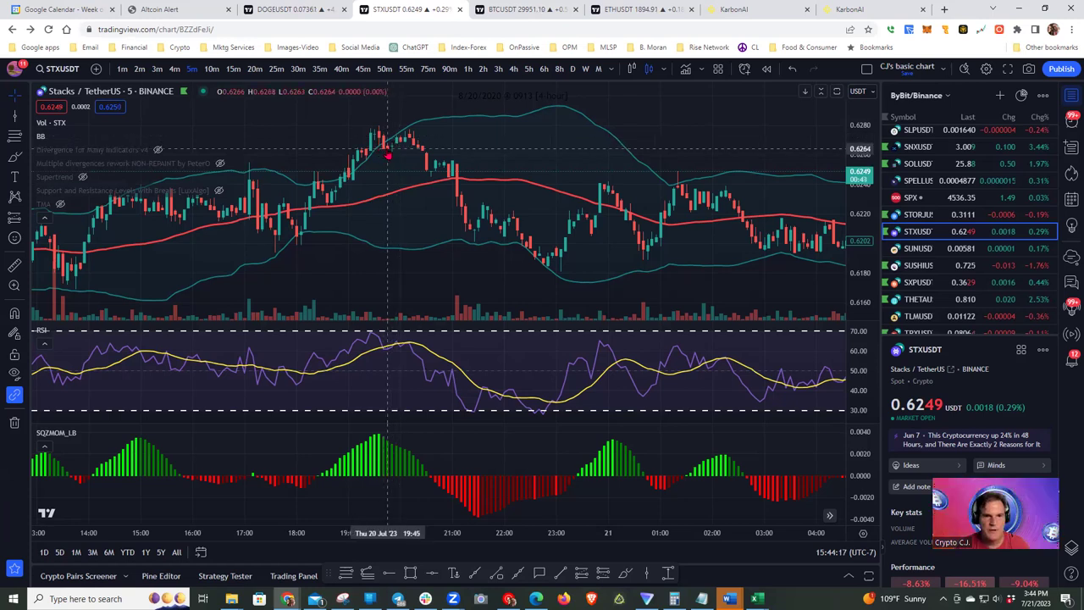
pyautogui.keyDown('shift'); pyautogui.click(388, 148); pyautogui.keyUp('shift')
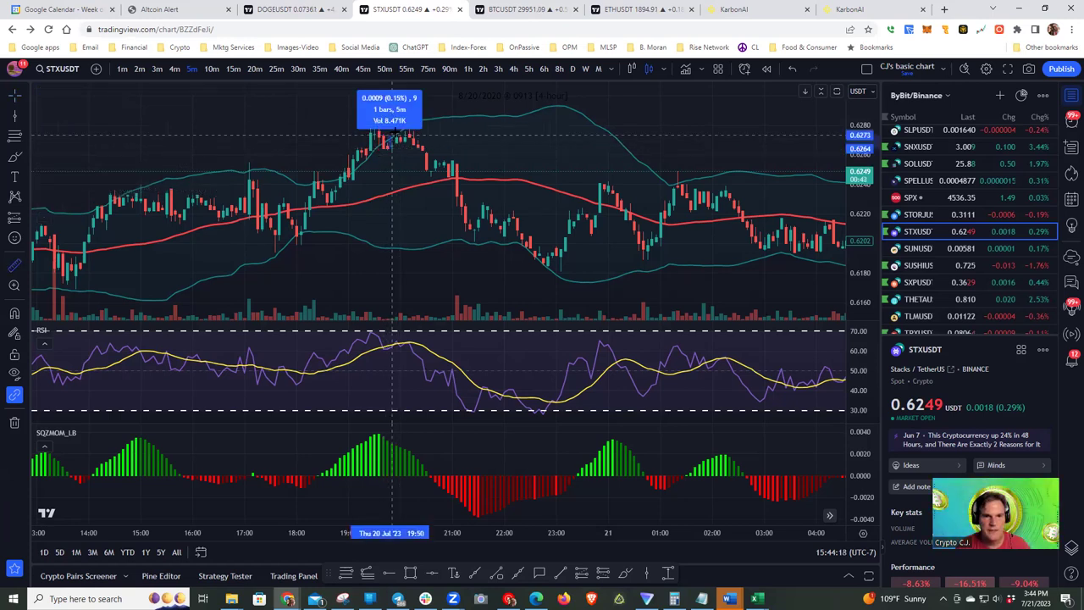
pyautogui.click(465, 222)
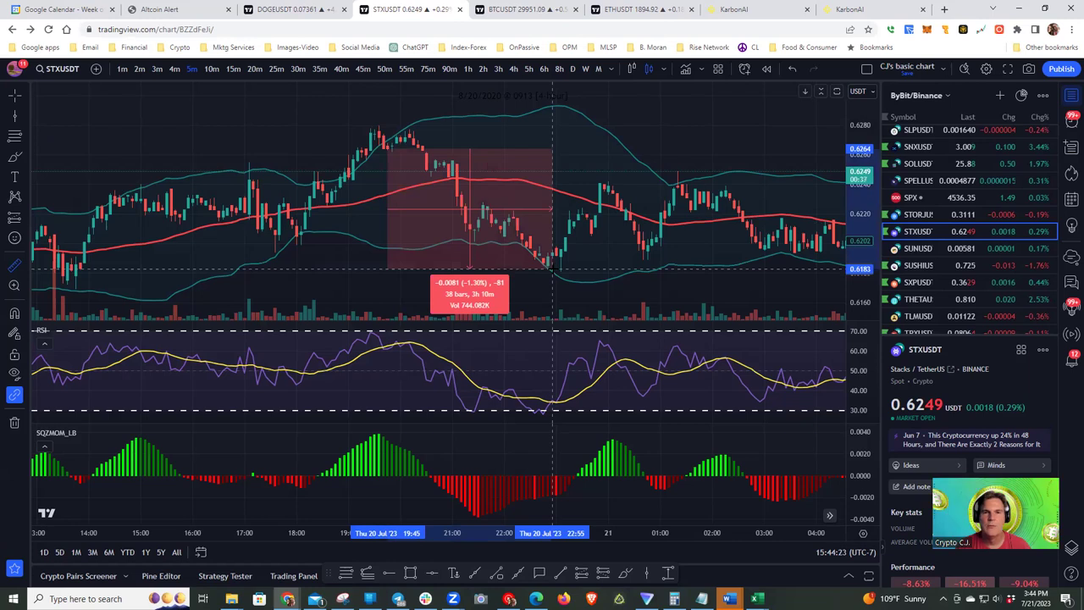
pyautogui.click(631, 295)
pyautogui.moveTo(391, 303); pyautogui.dragTo(108, 290)
pyautogui.moveTo(467, 146); pyautogui.dragTo(322, 145)
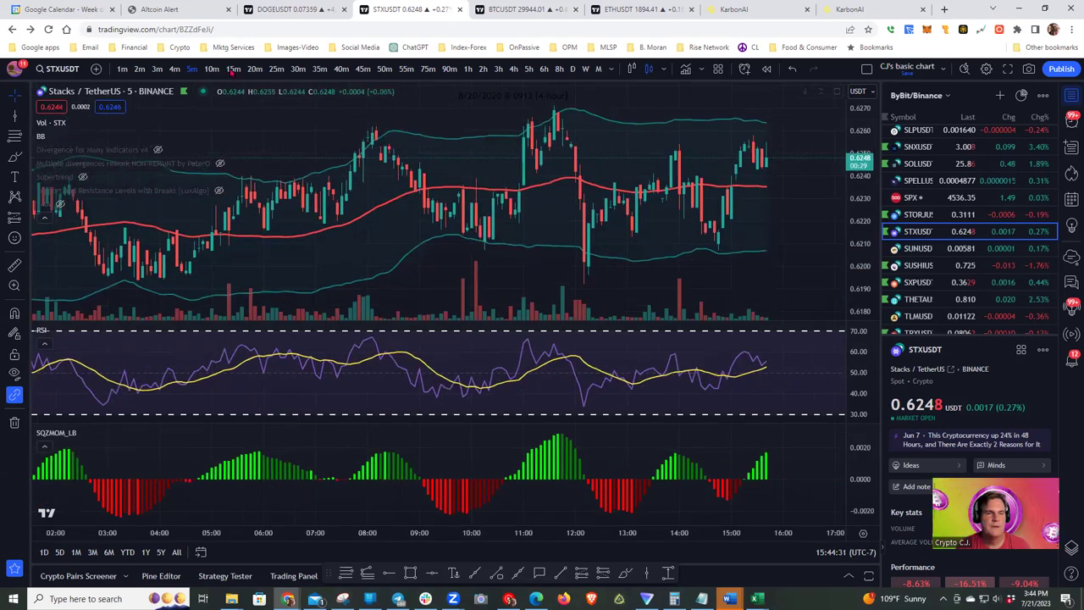
# Step: Set the STXUSDT chart to the 15-minute timeframe and show the Divergence for Many Indicators v4 and Multiple divergences rework indicators
pyautogui.click(232, 72)
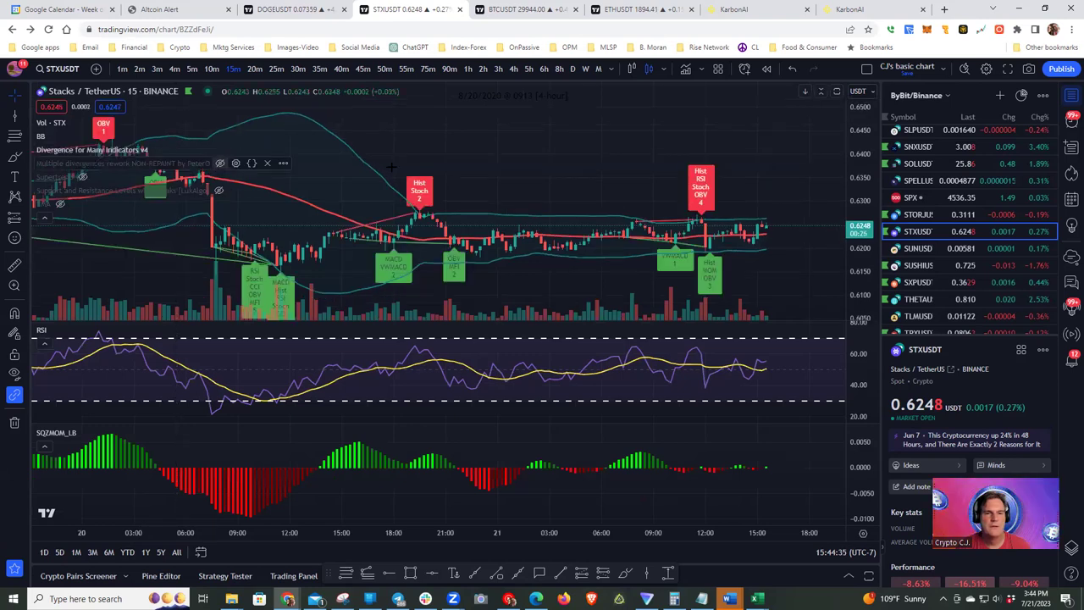
pyautogui.hscroll(-3, 619, 140)
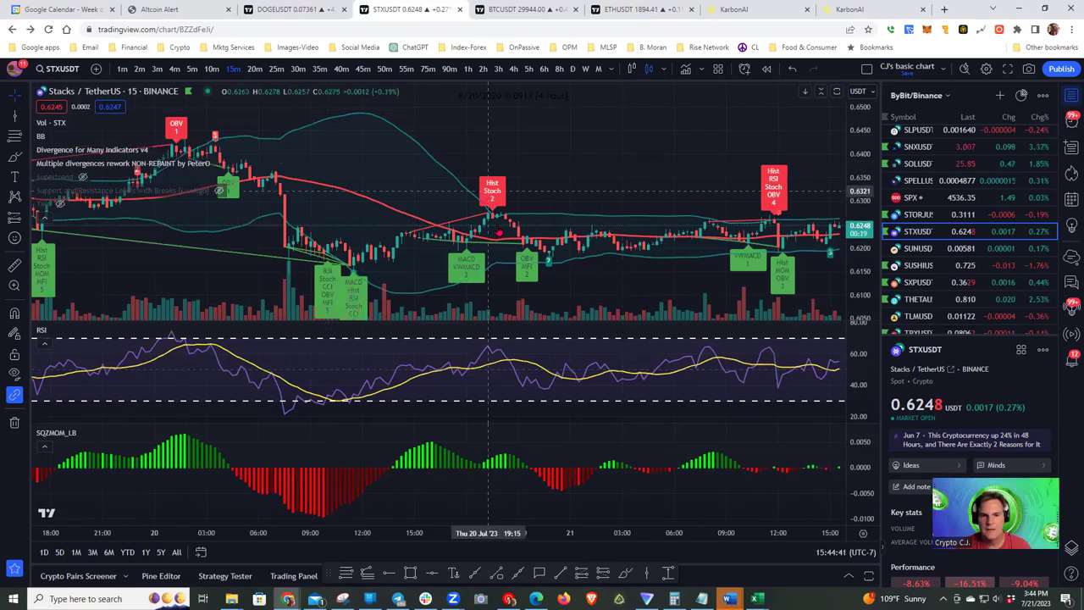
# Step: Measure the price moves after the red divergence signals, starting at 19:45 on 20 July and 11:45 on 21 July
pyautogui.keyDown('shift'); pyautogui.click(499, 219); pyautogui.keyUp('shift')
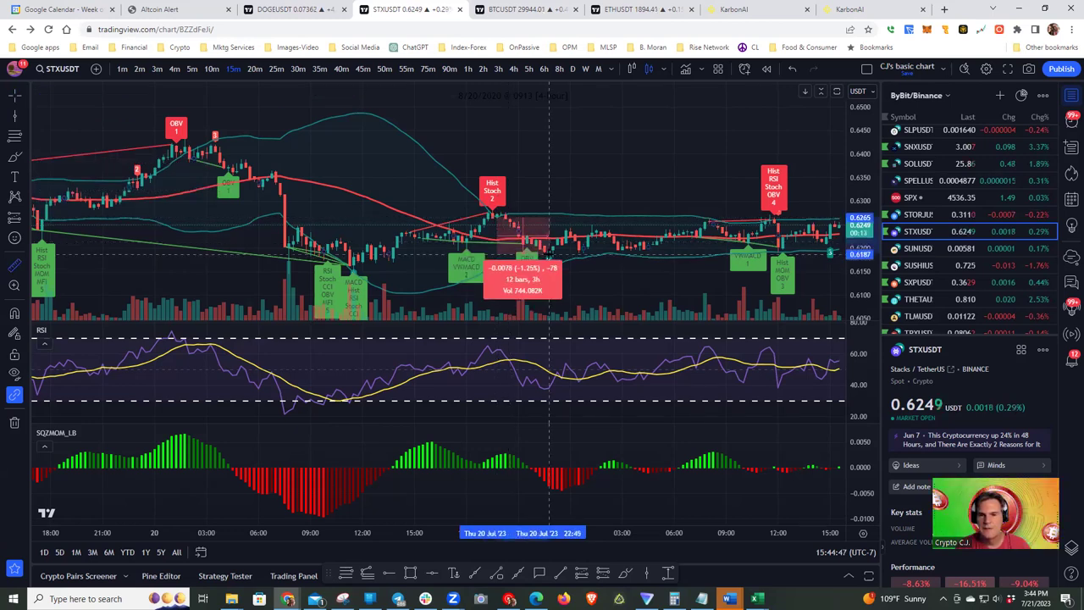
pyautogui.click(639, 177)
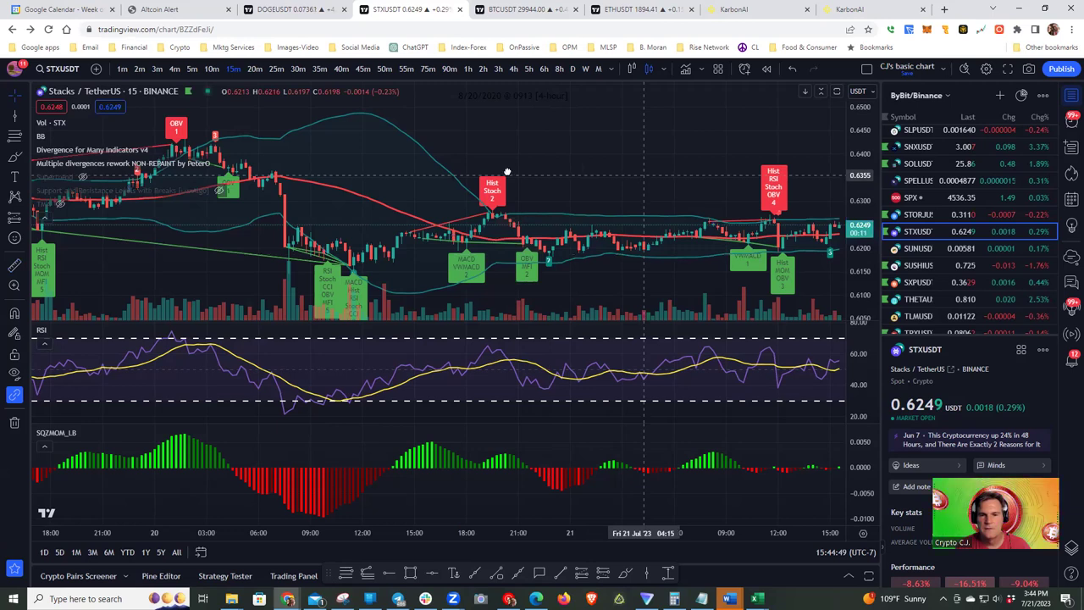
pyautogui.hscroll(3, 459, 173)
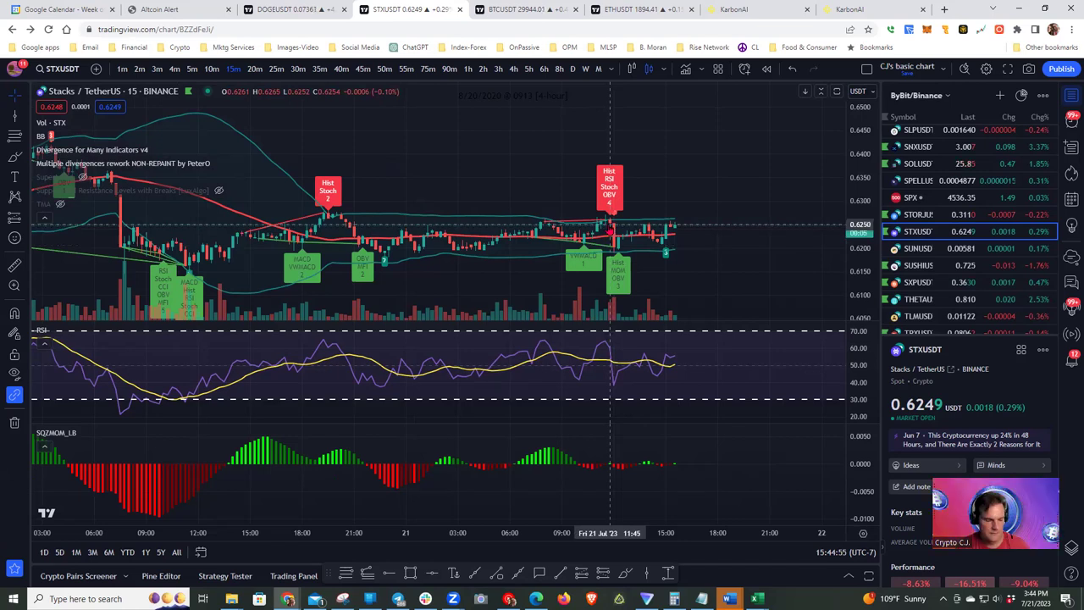
pyautogui.keyDown('shift'); pyautogui.click(610, 225); pyautogui.keyUp('shift')
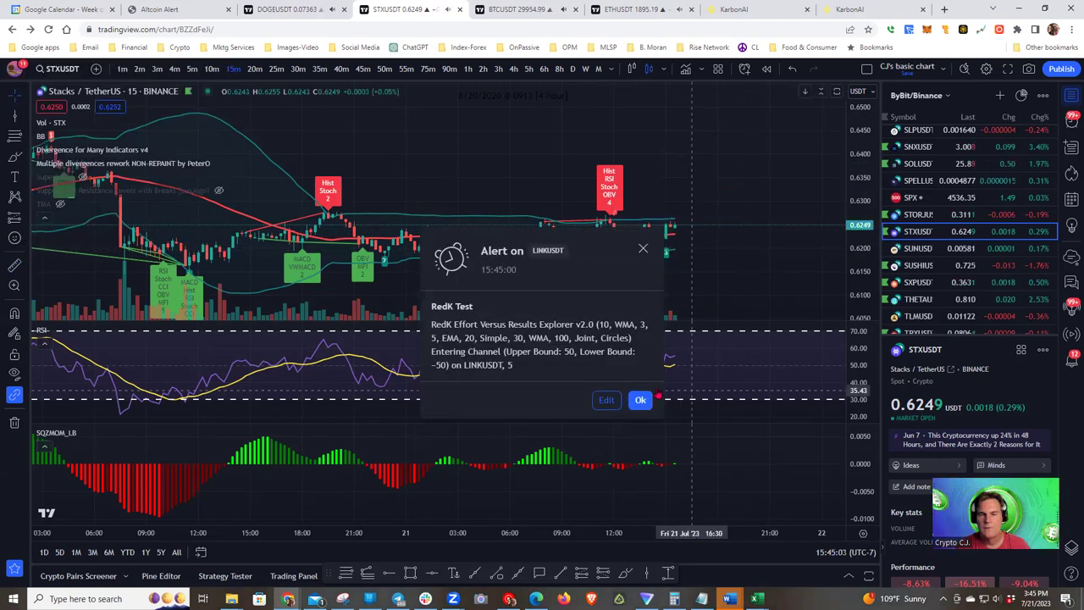
pyautogui.click(641, 399)
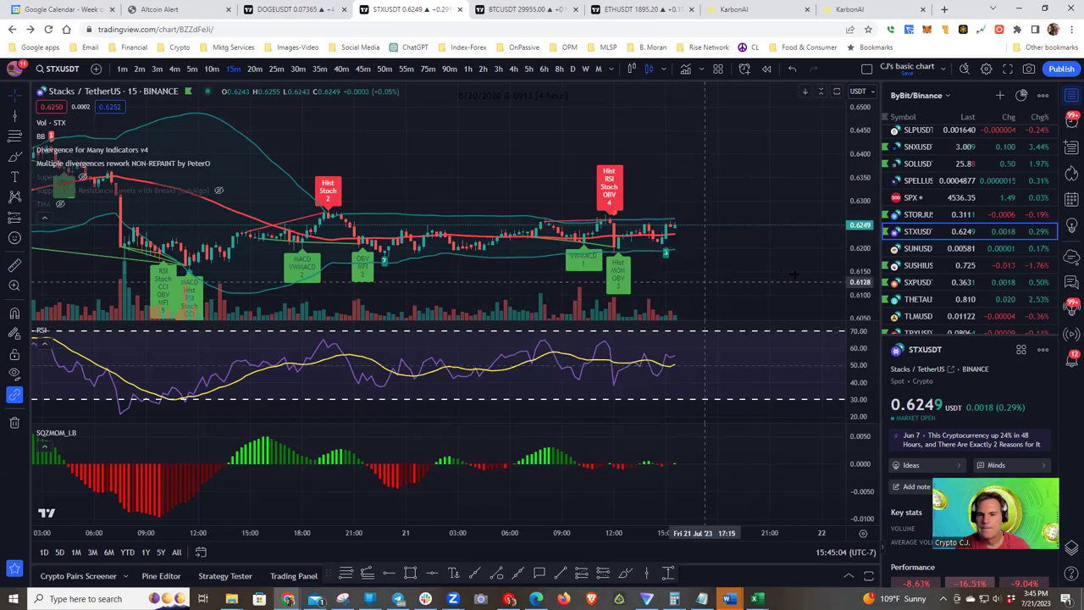
pyautogui.moveTo(705, 282); pyautogui.dragTo(798, 275)
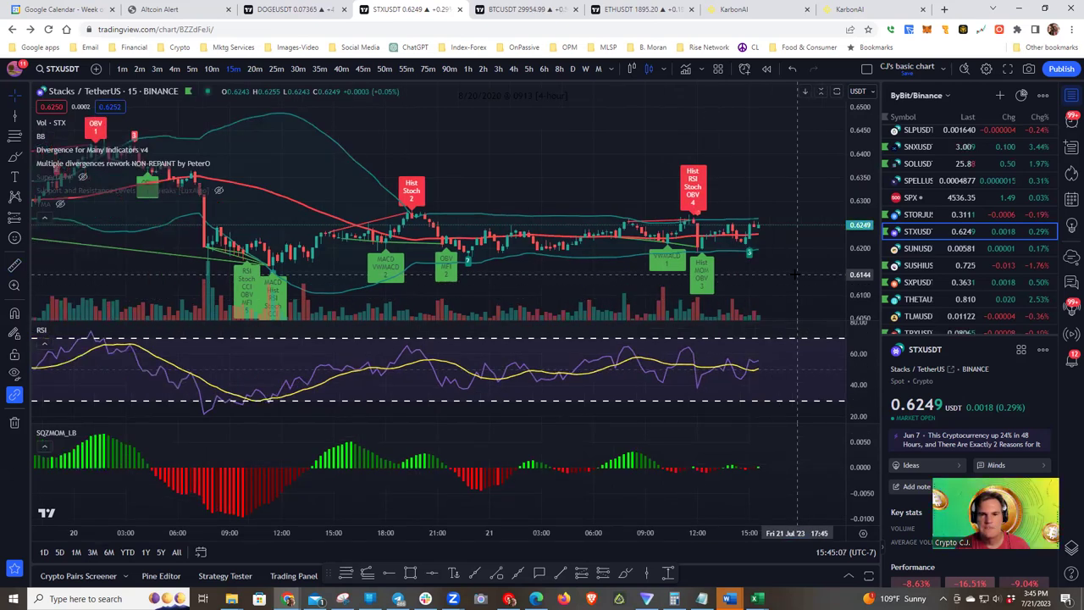
# Step: Draft a divergence indicator alert for Negative Divergence Detected, once per bar close, named "Long-Term Sentiment Buy?", and cancel it
pyautogui.rightClick(691, 194)
pyautogui.click(743, 203)
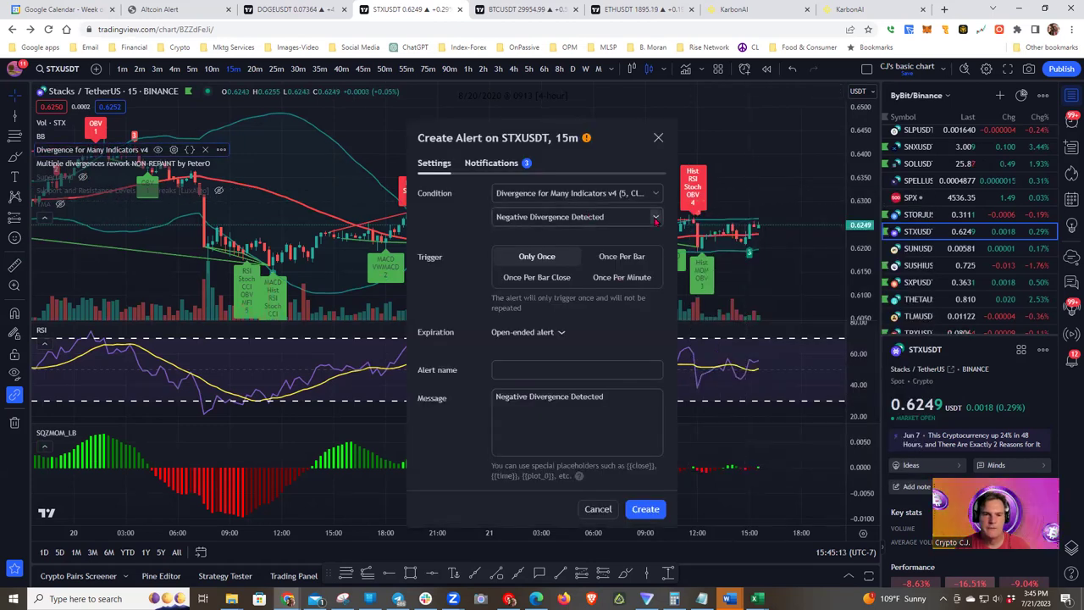
pyautogui.click(656, 218)
pyautogui.click(603, 243)
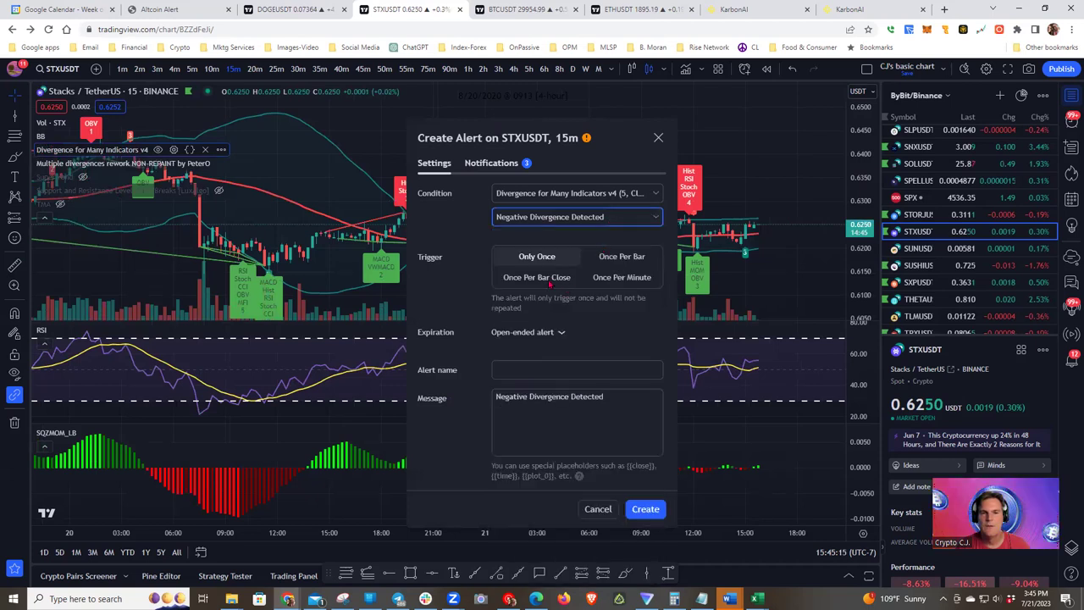
pyautogui.click(549, 278)
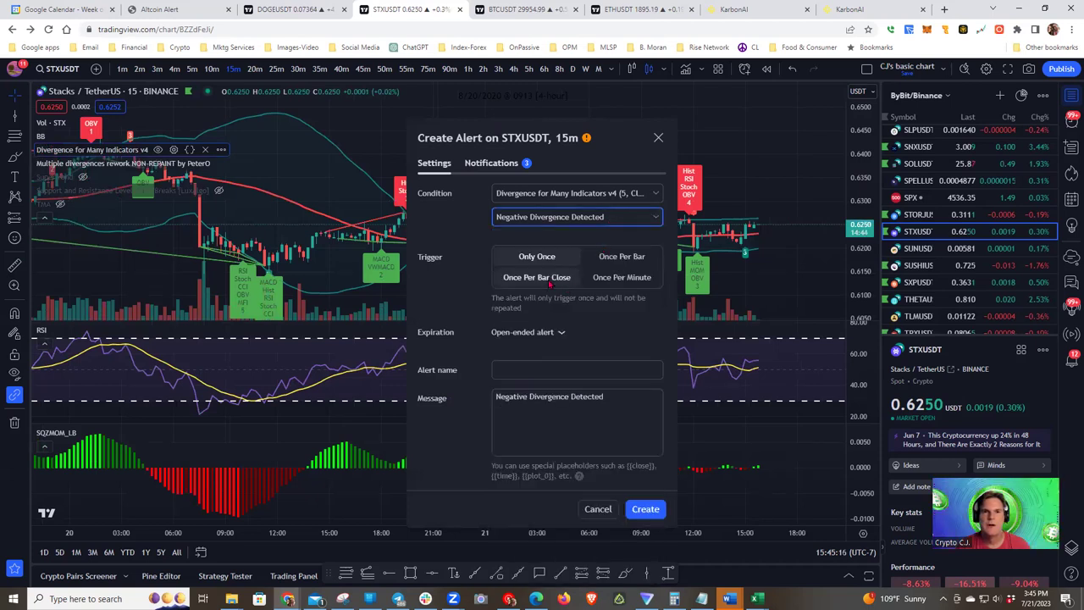
pyautogui.click(519, 370)
pyautogui.click(580, 394)
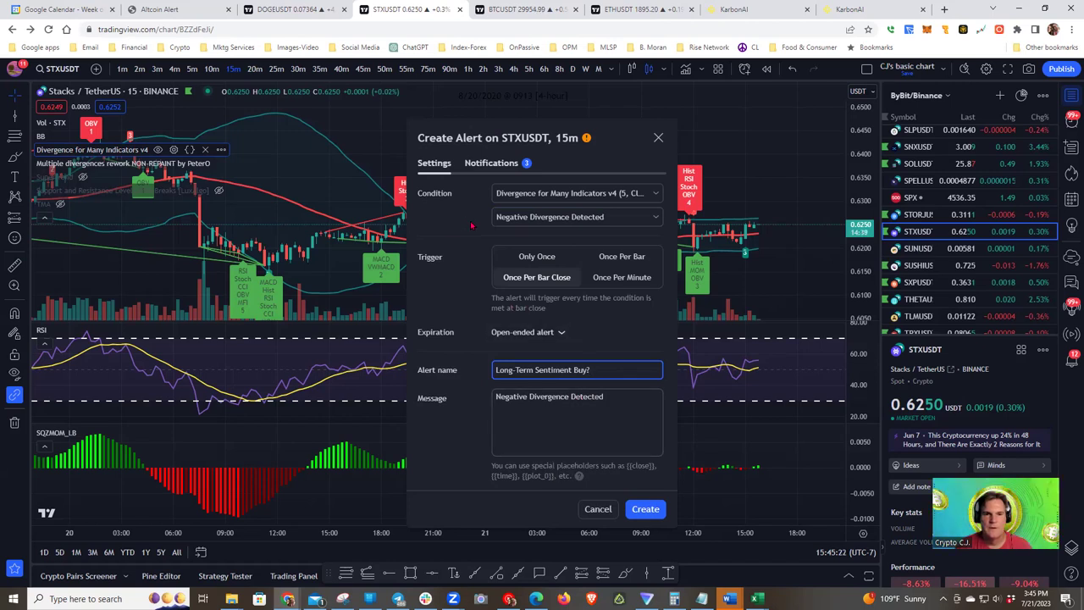
pyautogui.click(597, 509)
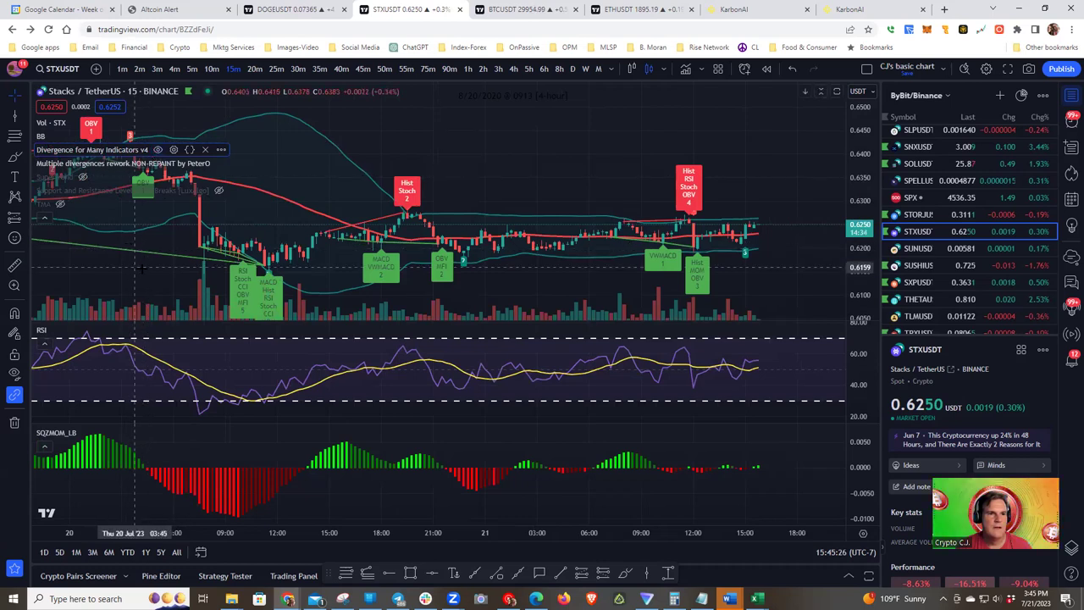
# Step: Hide both divergence indicators on the STXUSDT chart and show the Supertrend indicator
pyautogui.moveTo(140, 264); pyautogui.dragTo(194, 244)
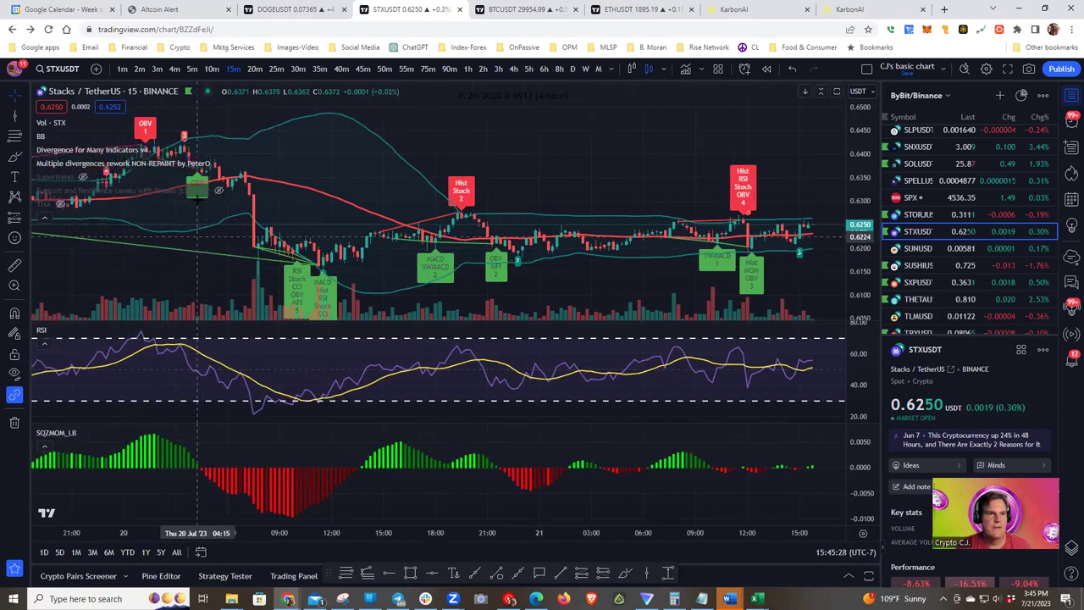
pyautogui.click(157, 149)
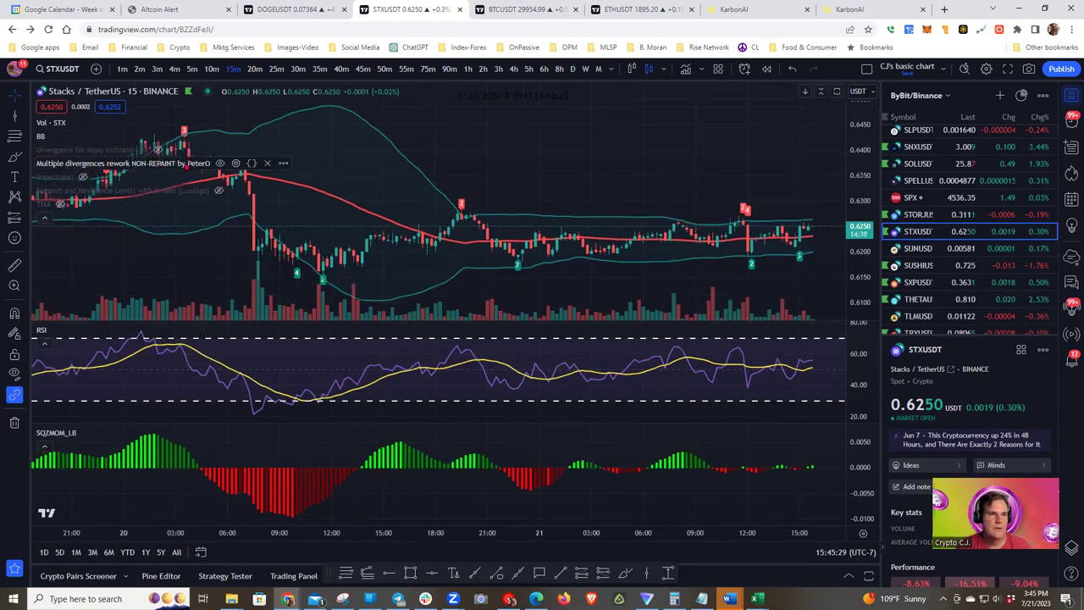
pyautogui.click(219, 163)
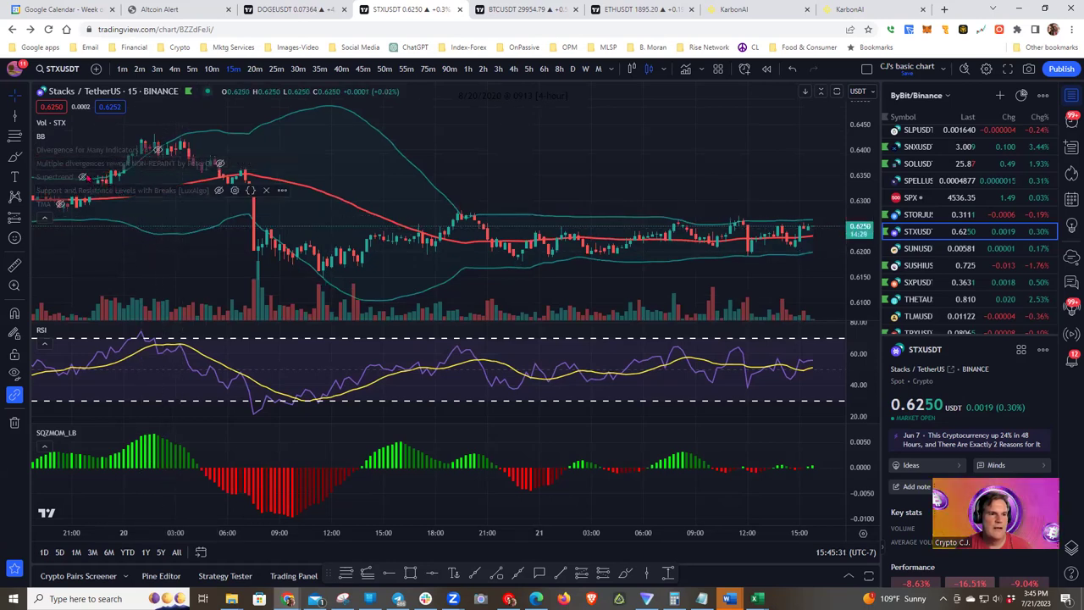
pyautogui.click(82, 176)
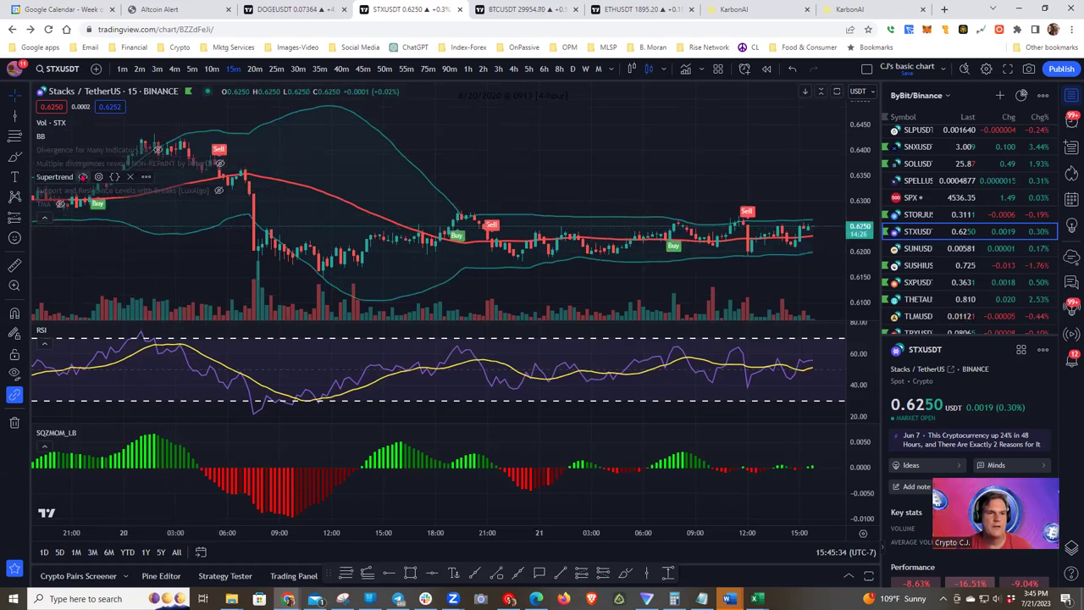
# Step: Measure the price move from the Supertrend sell signal at 21:15 on 20 July to 16:00 on 21 July, and hide Supertrend
pyautogui.keyDown('shift'); pyautogui.click(492, 253); pyautogui.keyUp('shift')
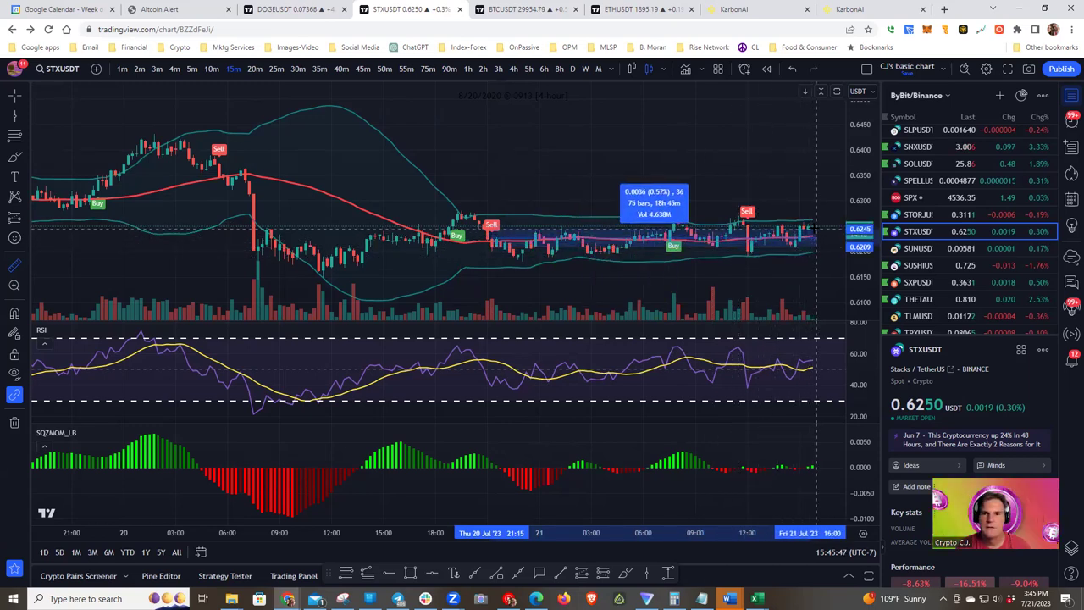
pyautogui.click(726, 229)
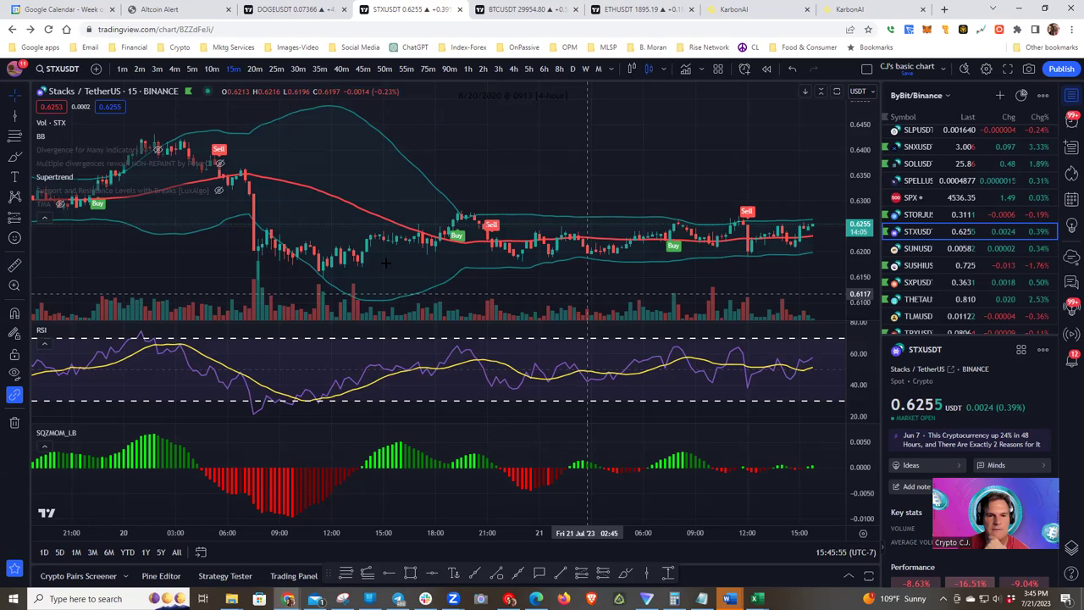
pyautogui.moveTo(64, 176)
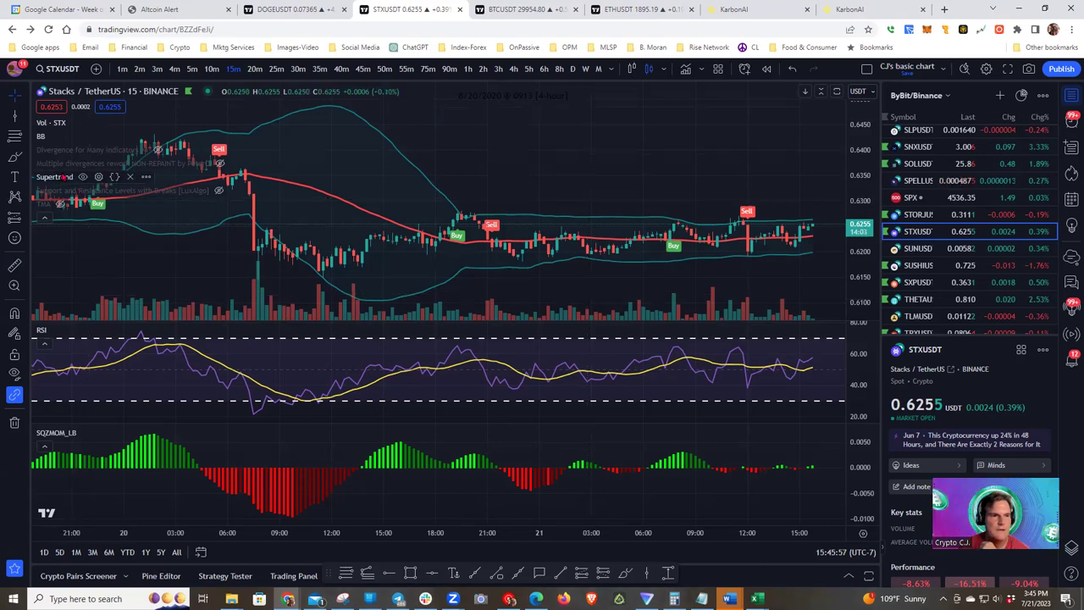
pyautogui.click(82, 176)
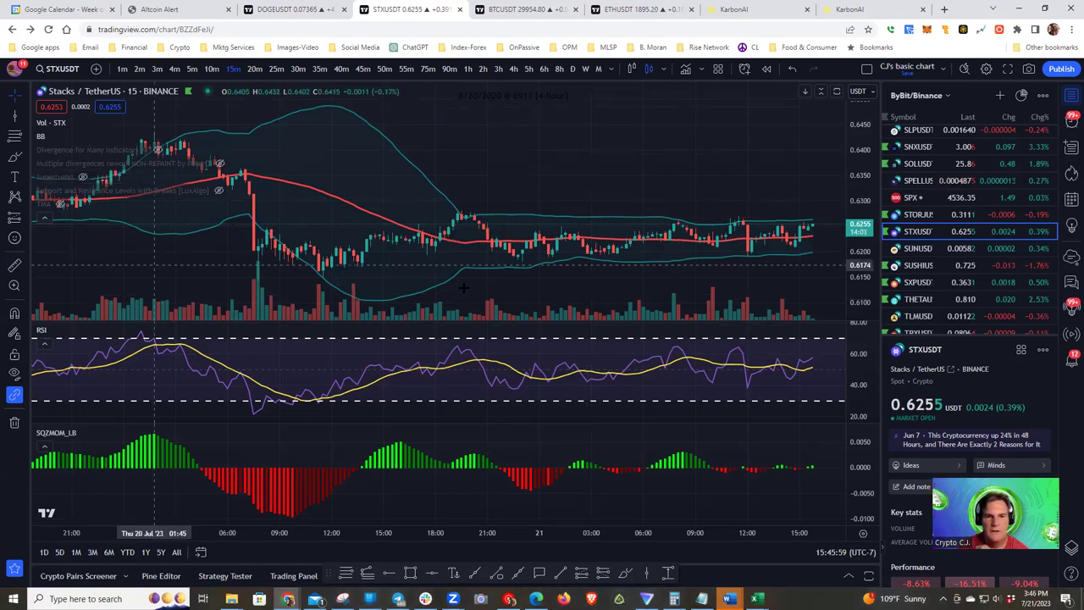
# Step: Place a vertical line at 01:30 on 20 July across the STXUSDT price and oscillator panes and move it to 08:15
pyautogui.hscroll(-2, 534, 288)
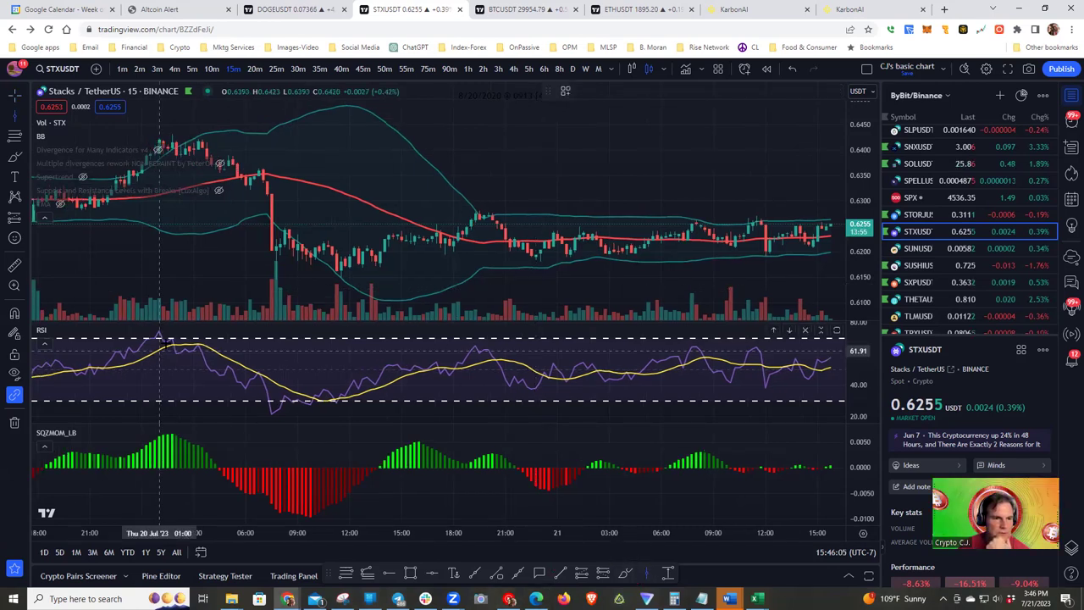
pyautogui.click(168, 351)
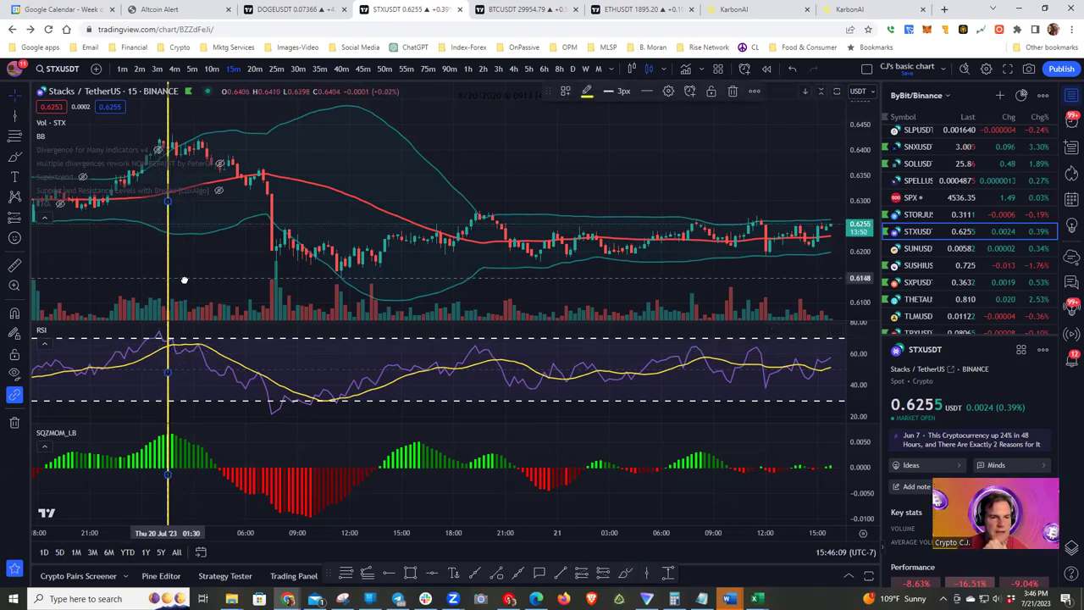
pyautogui.moveTo(246, 281)
pyautogui.mouseDown()
pyautogui.moveTo(285, 291)
pyautogui.moveTo(289, 250)
pyautogui.mouseUp()
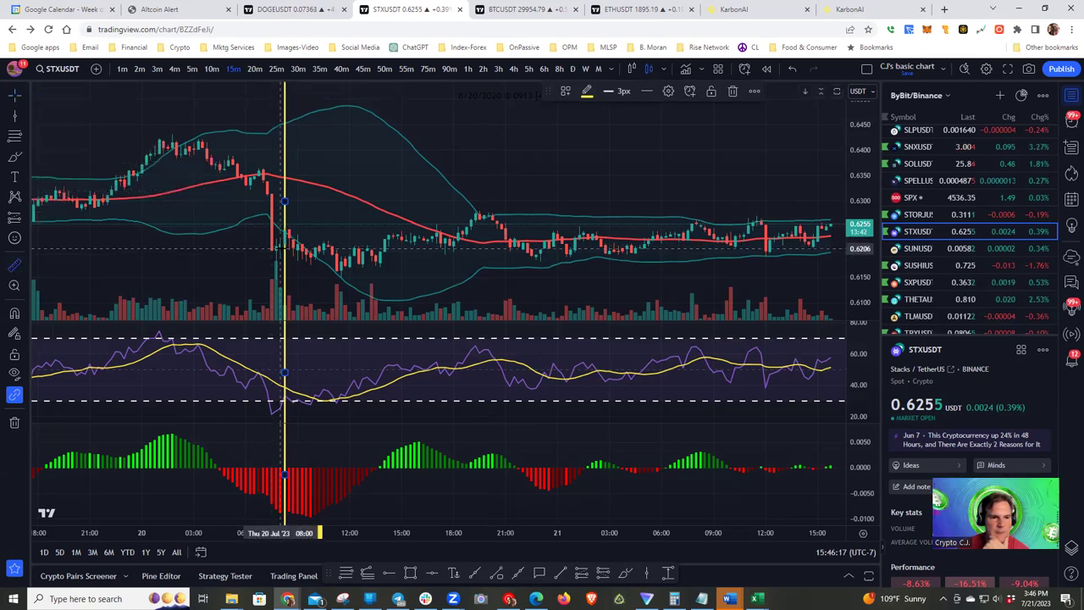
# Step: Measure the price move from the vertical line at 08:15 on 20 July to 15:45 on 21 July
pyautogui.click(285, 227)
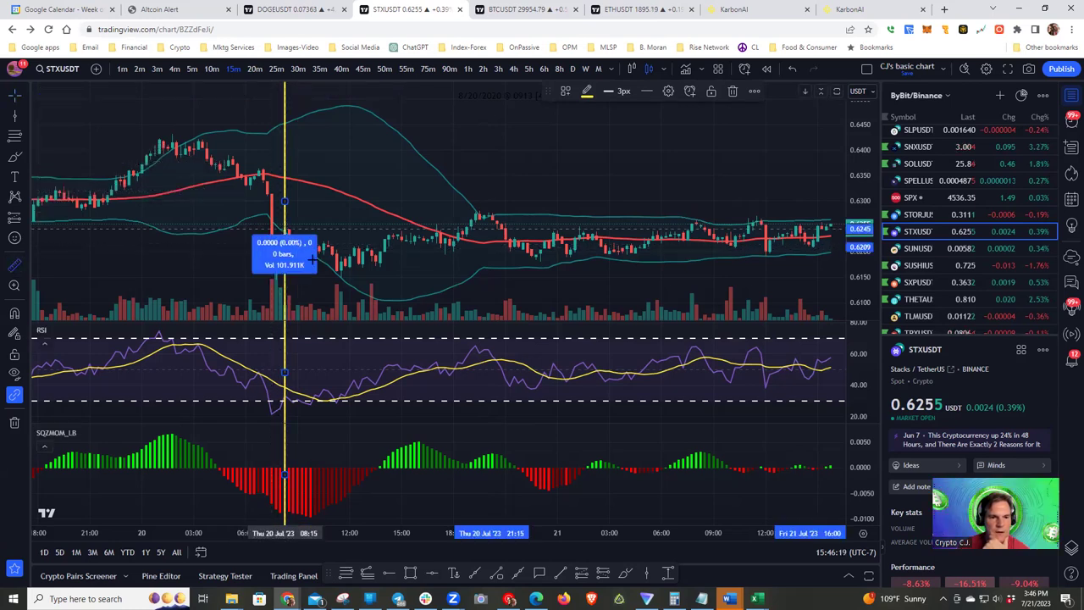
pyautogui.click(402, 260)
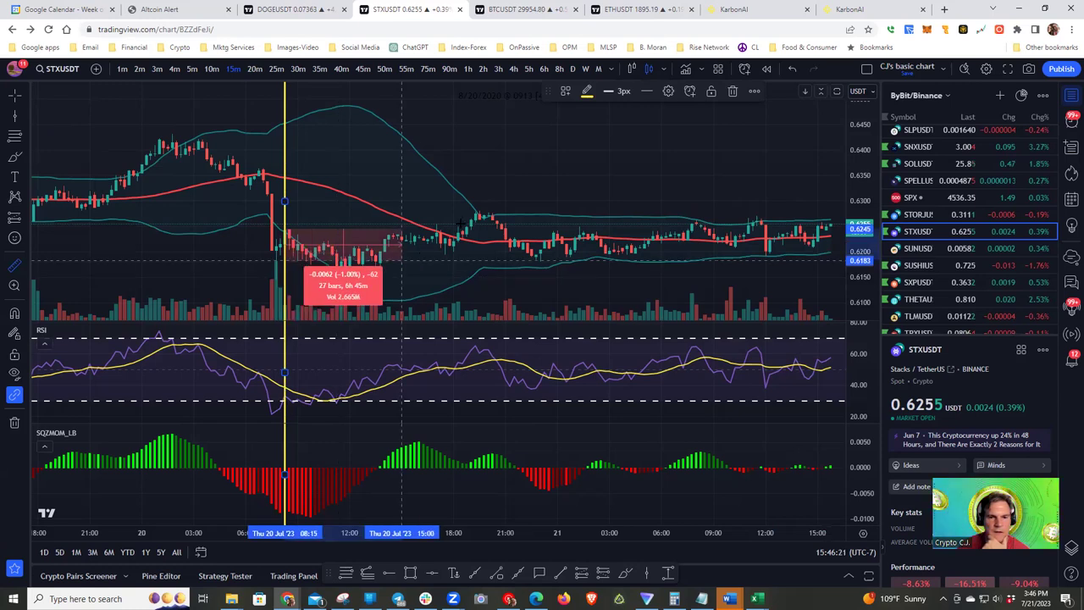
pyautogui.click(834, 227)
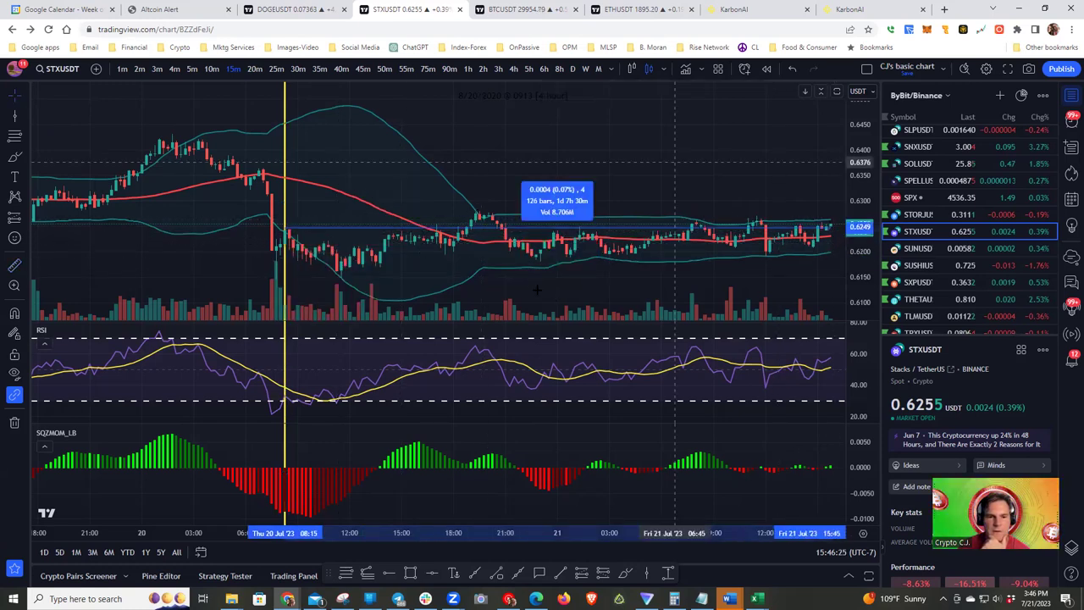
pyautogui.click(492, 288)
pyautogui.moveTo(437, 288); pyautogui.dragTo(414, 302)
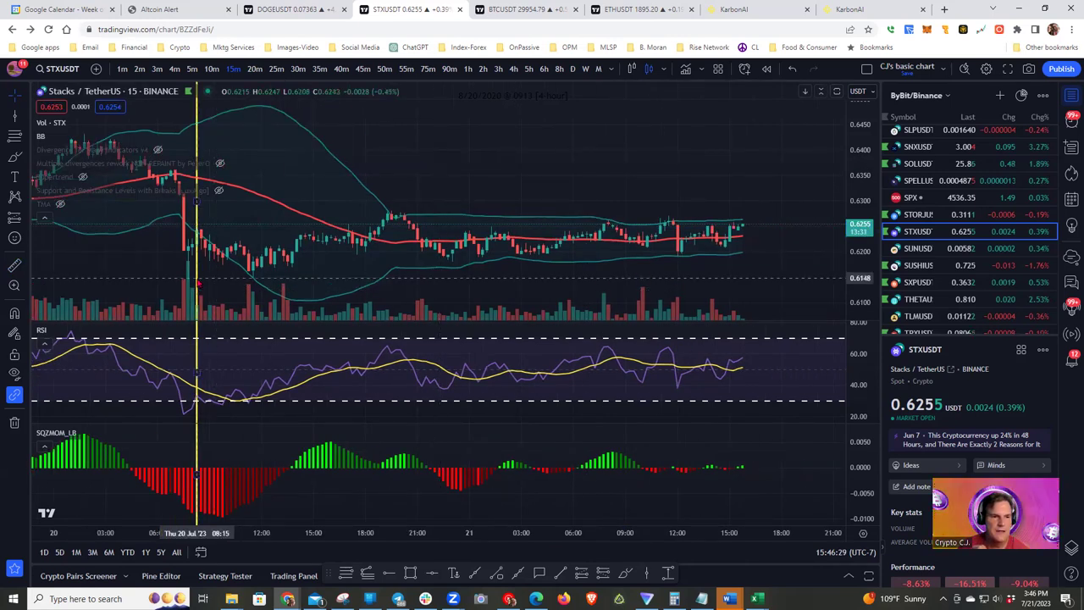
# Step: Delete the vertical line from the STXUSDT chart
pyautogui.rightClick(197, 280)
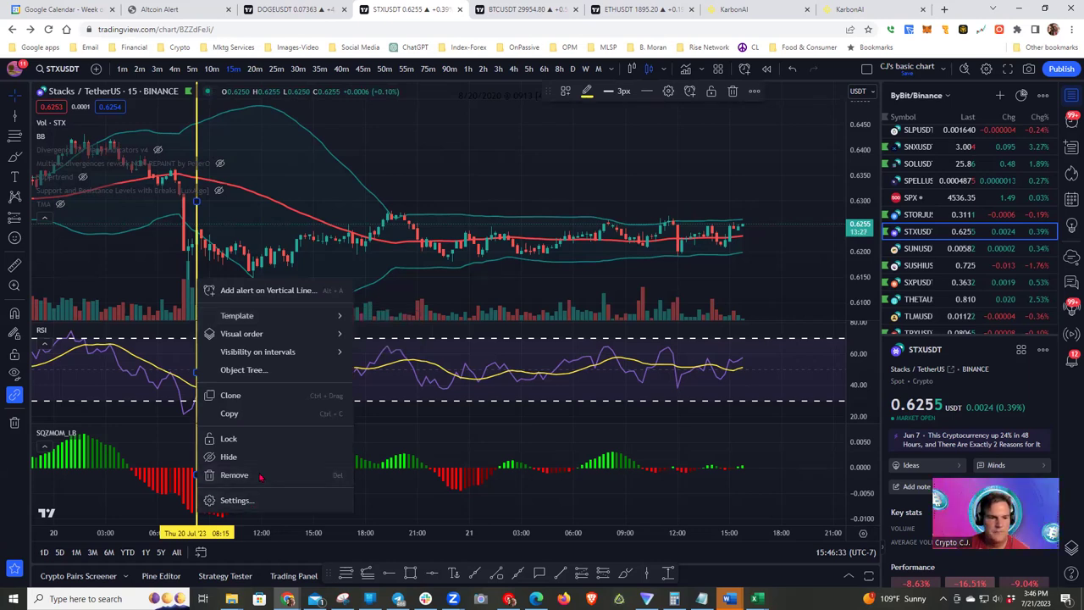
pyautogui.press('Delete')
pyautogui.moveTo(479, 161); pyautogui.dragTo(536, 161)
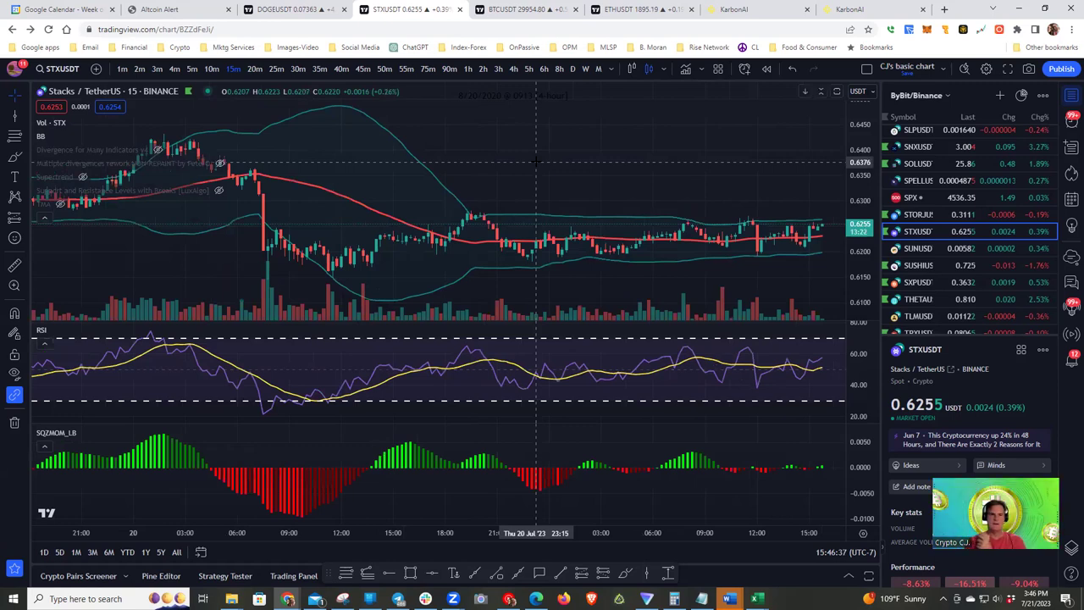